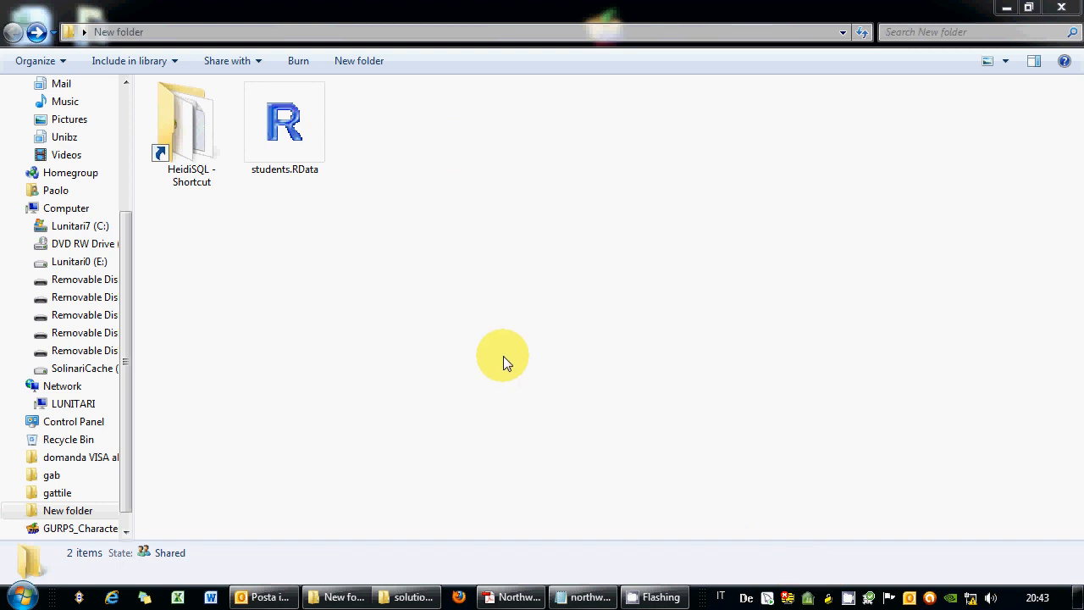
Start HeidiSQL and connect to the saved alcor.inf.unibz.it session with the account password.
left_click(187, 149)
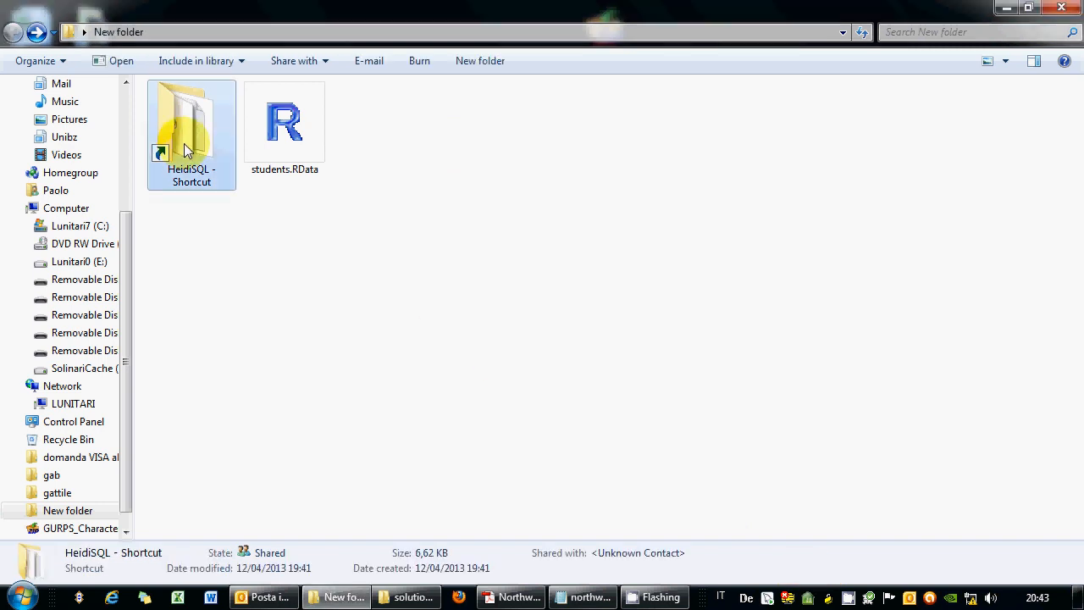
double_click(187, 149)
double_click(194, 193)
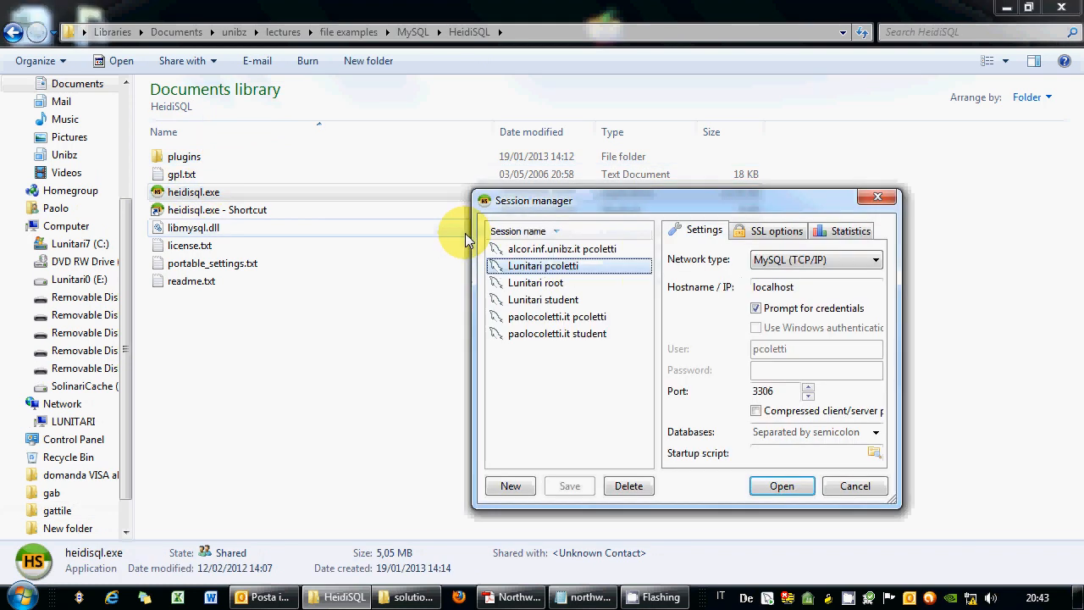
left_click(556, 250)
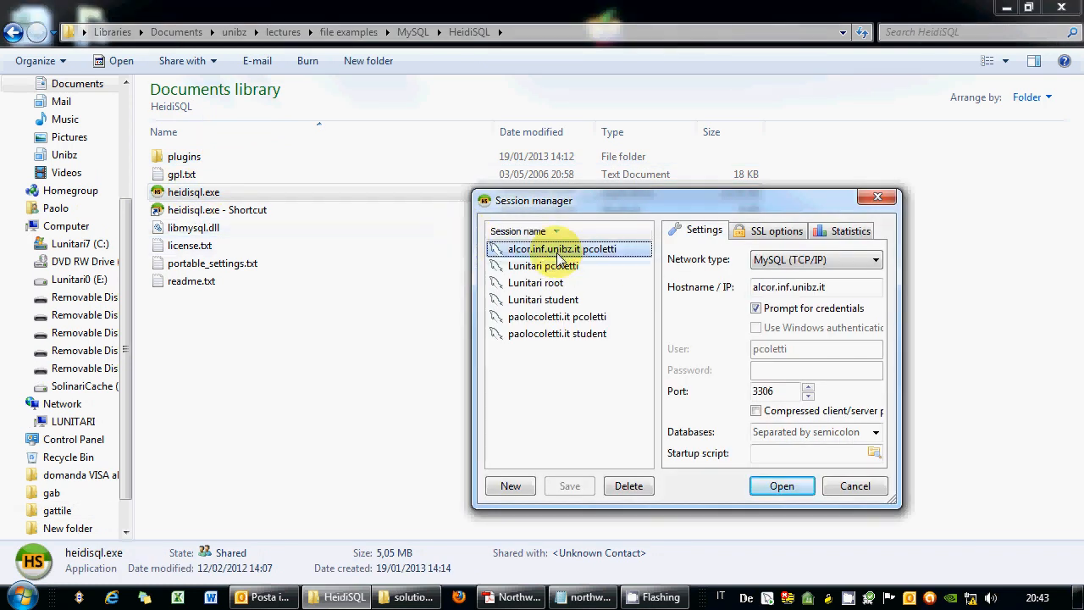
double_click(557, 254)
type("•••")
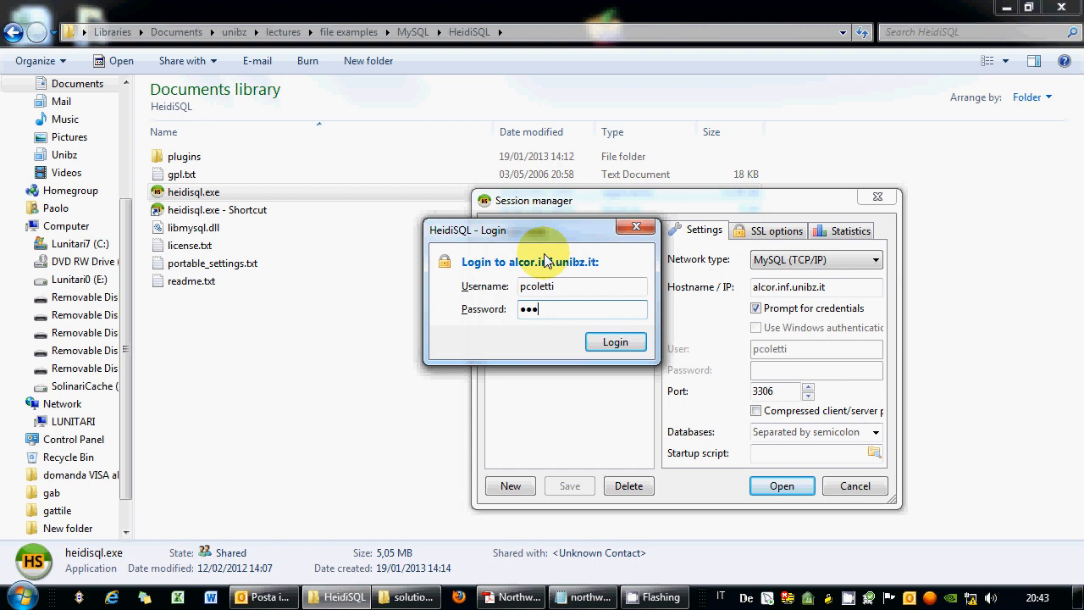
type("••••••")
key("Return")
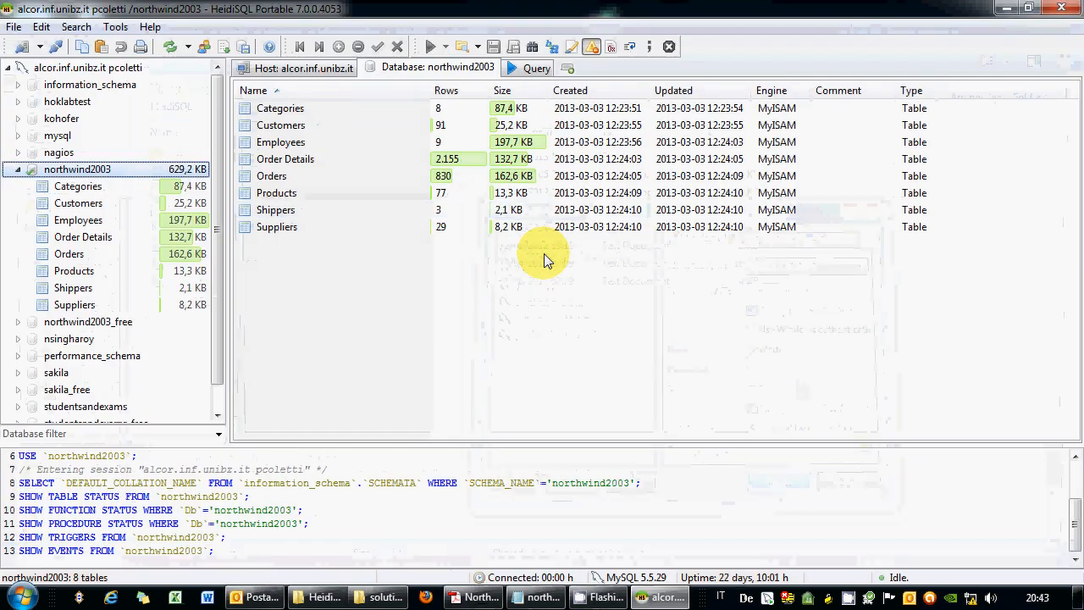
Collapse northwind2003, make northwind2003_free the active database, and bring up the Northwind relations PDF.
left_click(39, 323)
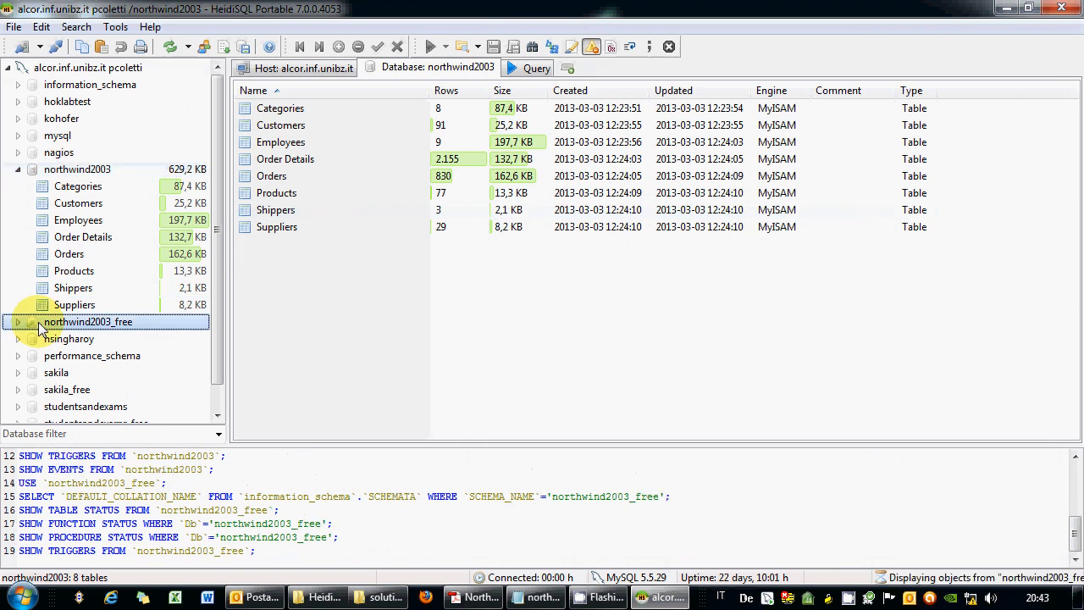
left_click(51, 169)
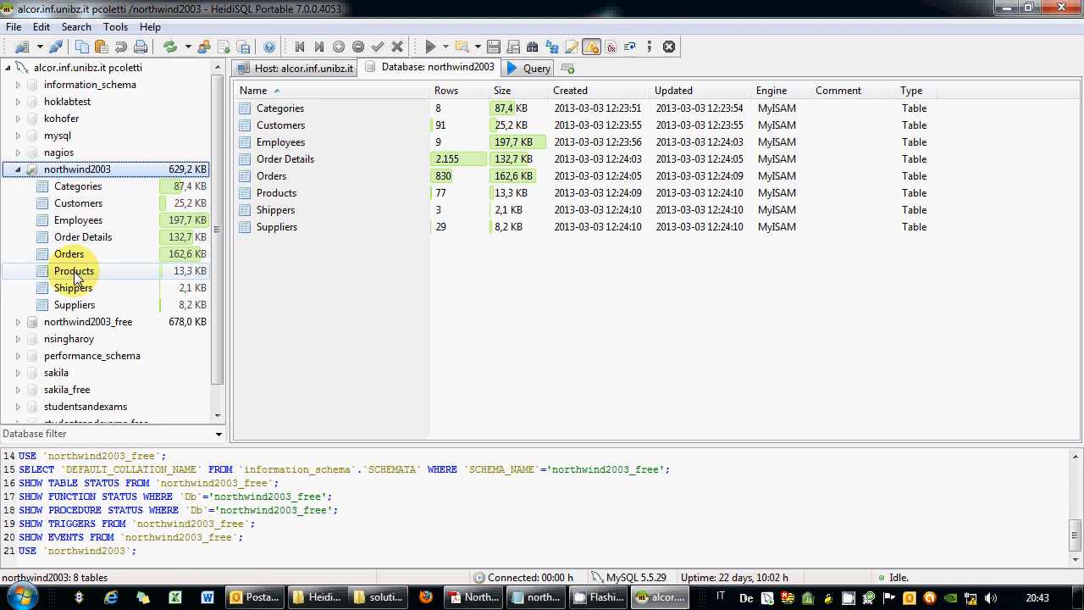
left_click(19, 169)
left_click(17, 186)
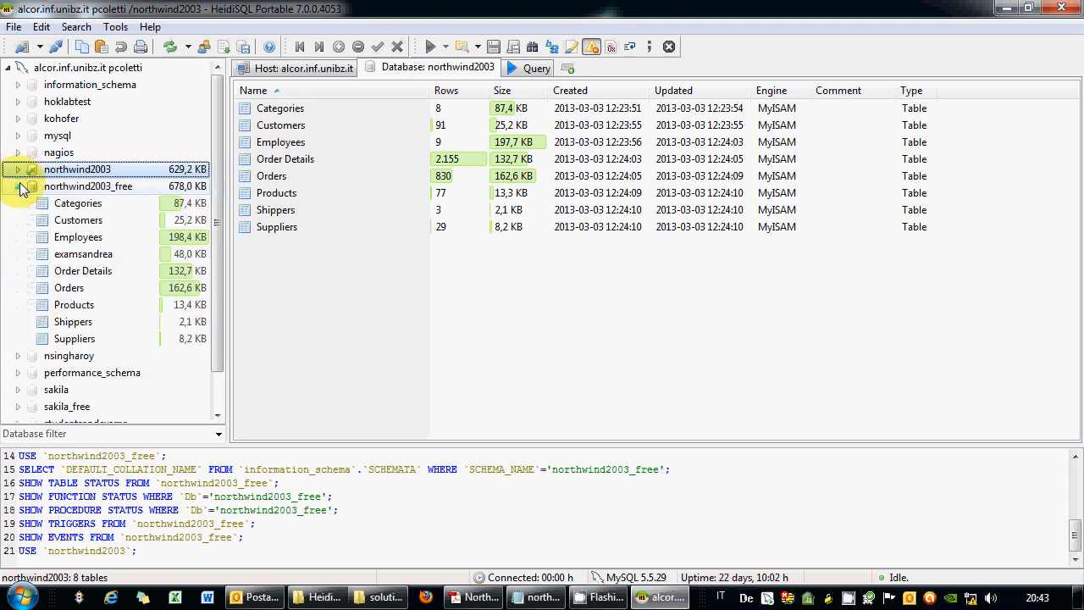
left_click(97, 188)
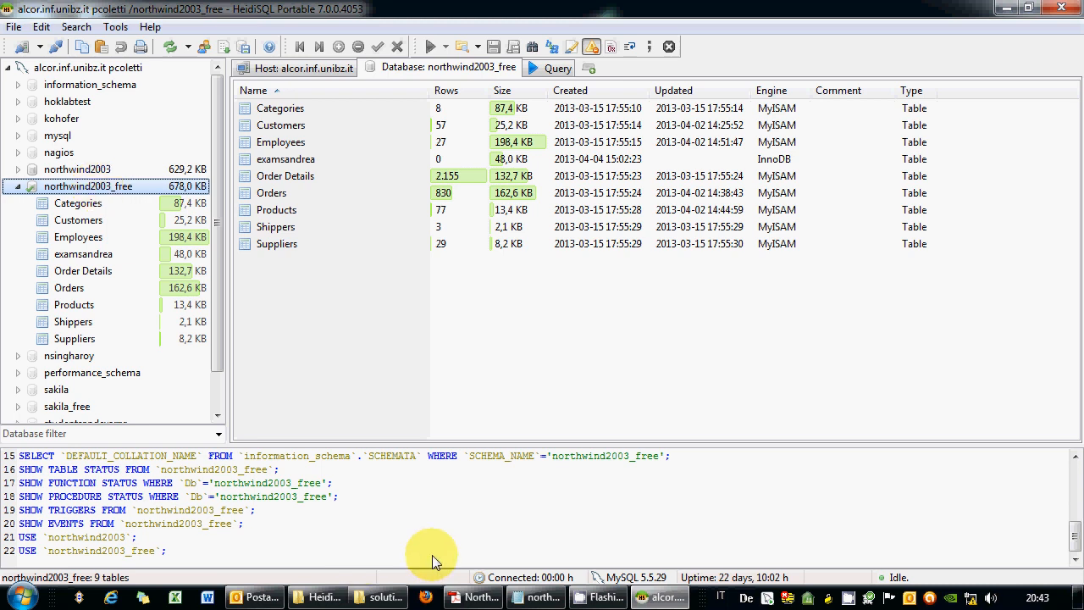
left_click(474, 597)
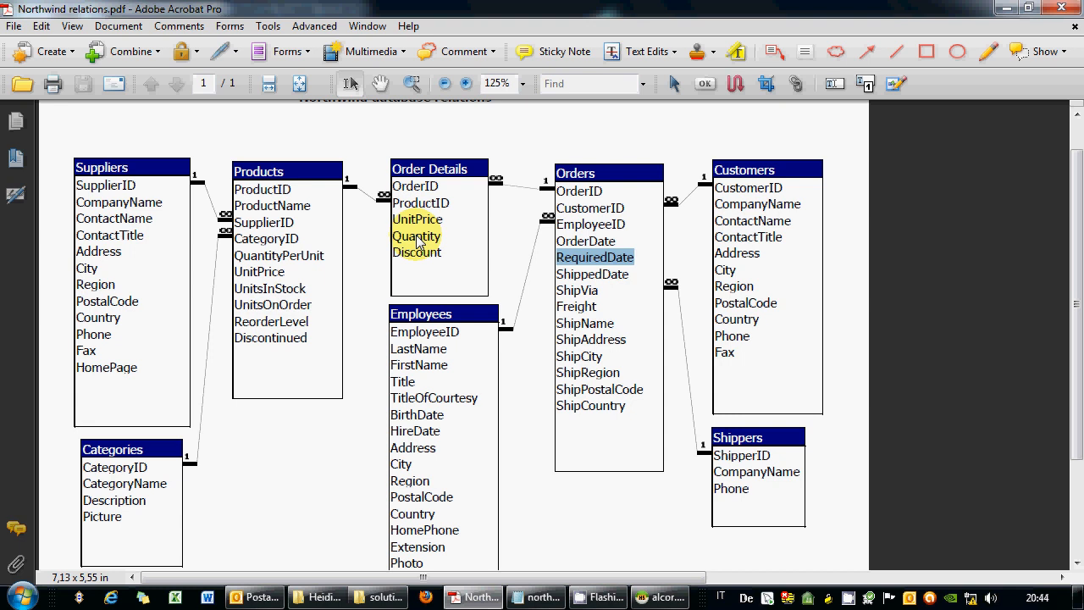
Highlight UnitPrice, Quantity and Discount in the diagram's Order Details table, then return to HeidiSQL.
left_click(456, 261)
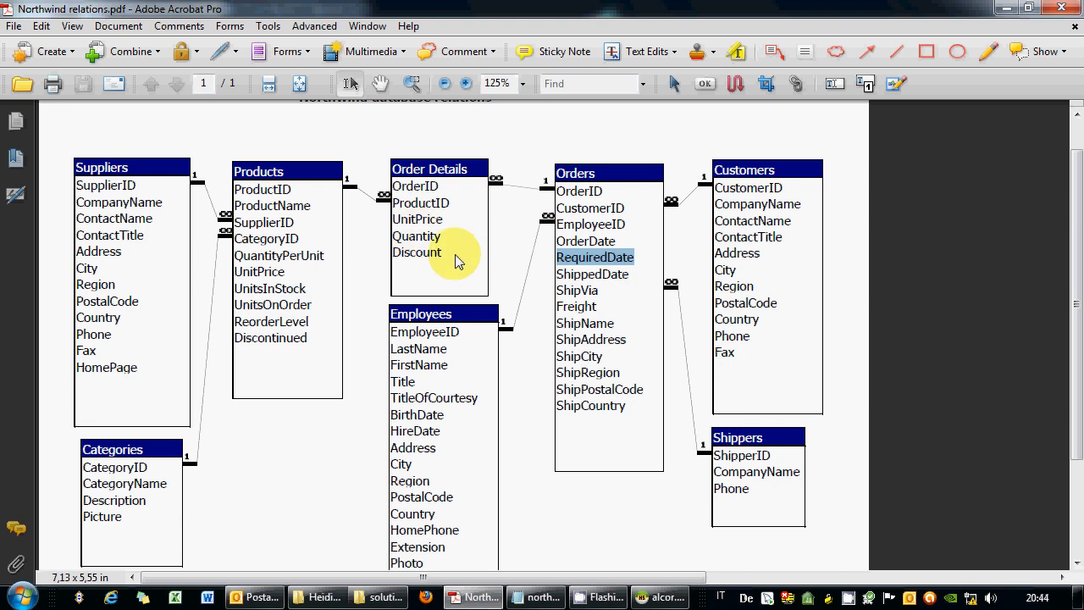
left_click_drag(400, 219, 450, 221)
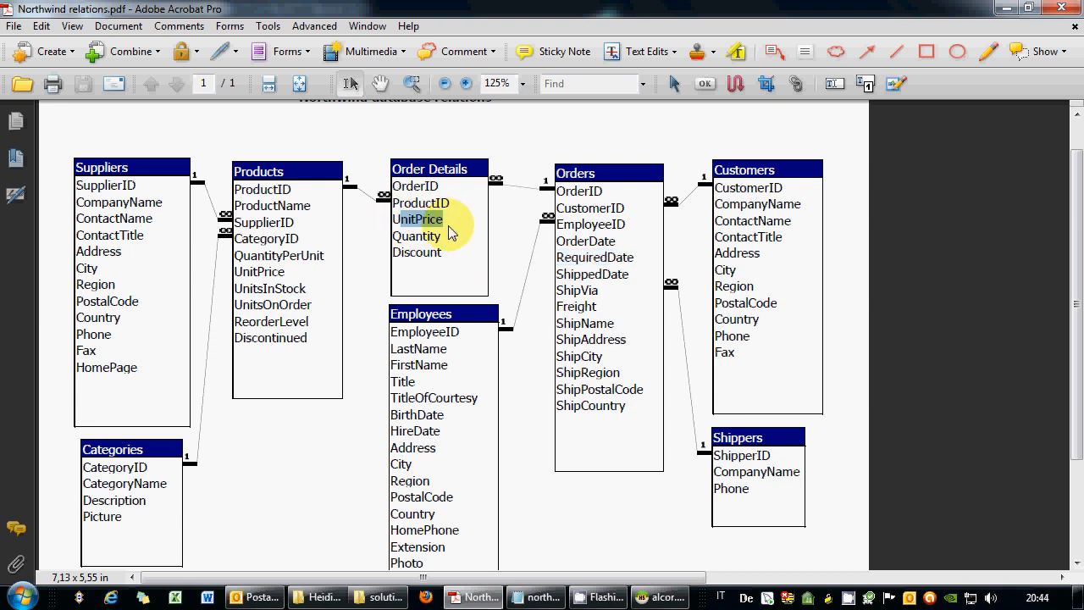
left_click_drag(443, 258, 403, 238)
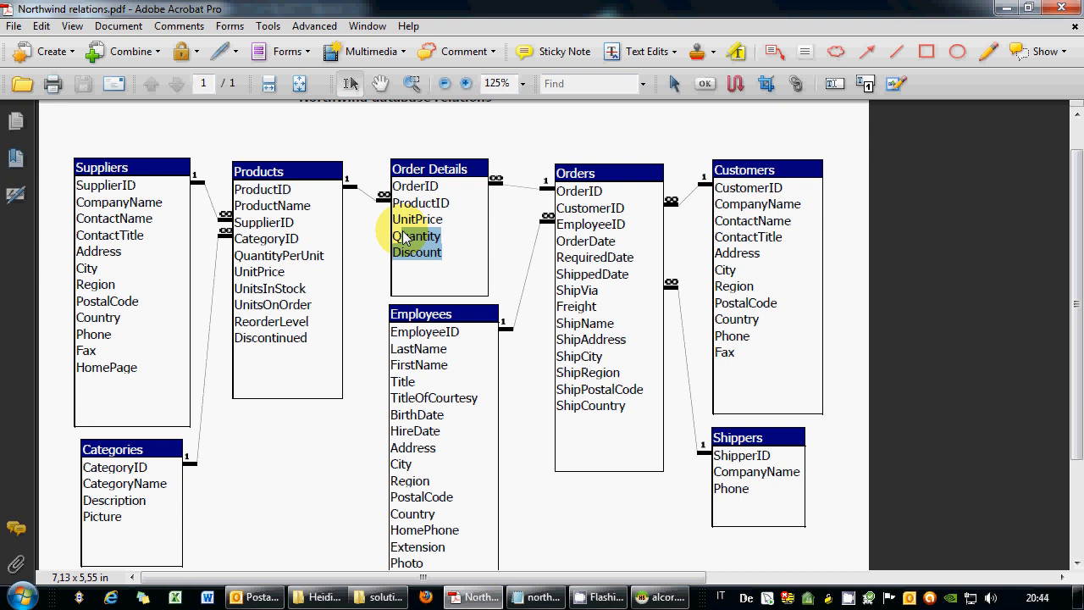
mouse_move(394, 222)
left_mouse_down()
mouse_move(451, 225)
mouse_move(391, 236)
left_mouse_up()
left_click(402, 240)
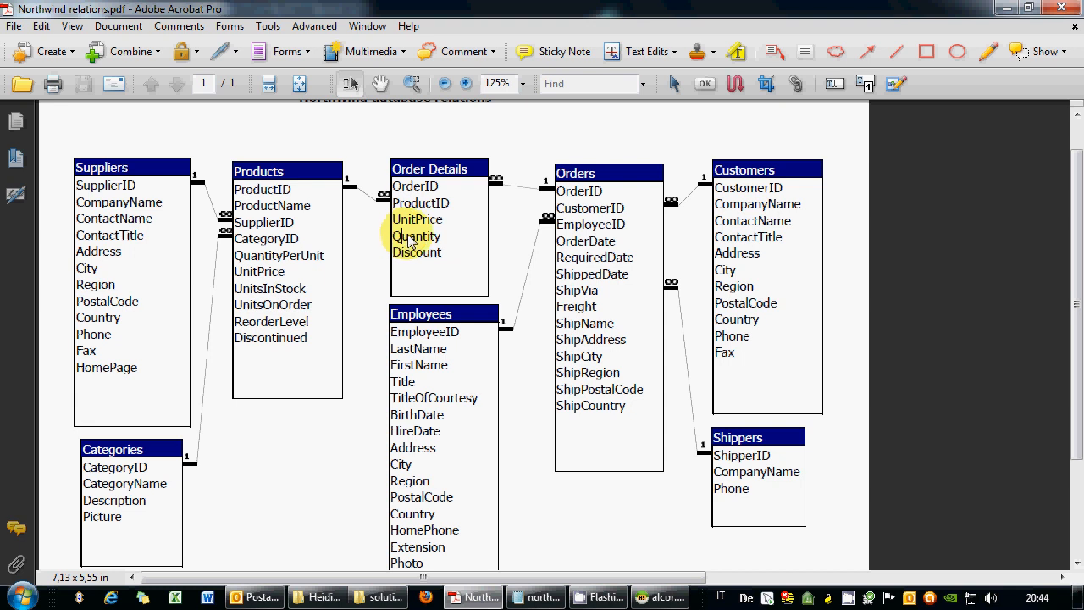
left_click_drag(440, 253, 404, 227)
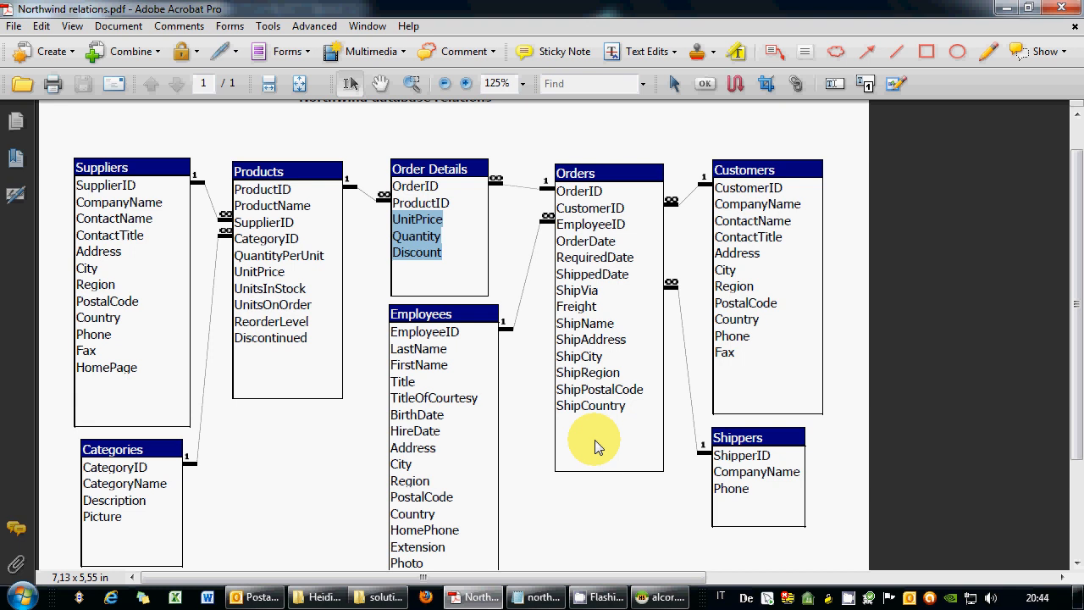
left_click(662, 597)
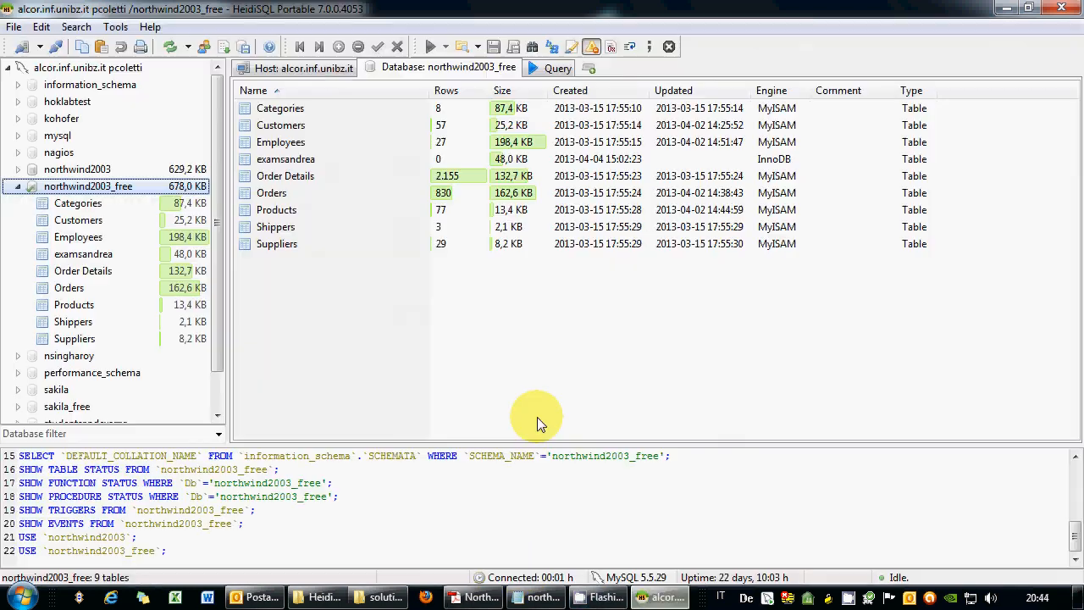
In a new query tab, write SELECT OrderID using the Orders table's column list.
left_click(536, 68)
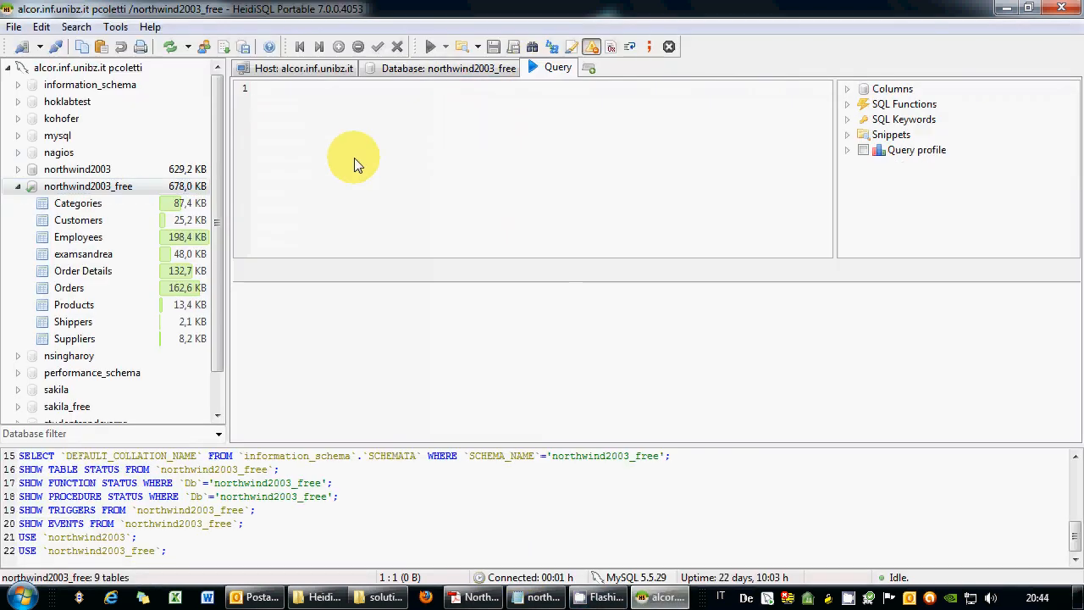
type("SELECT")
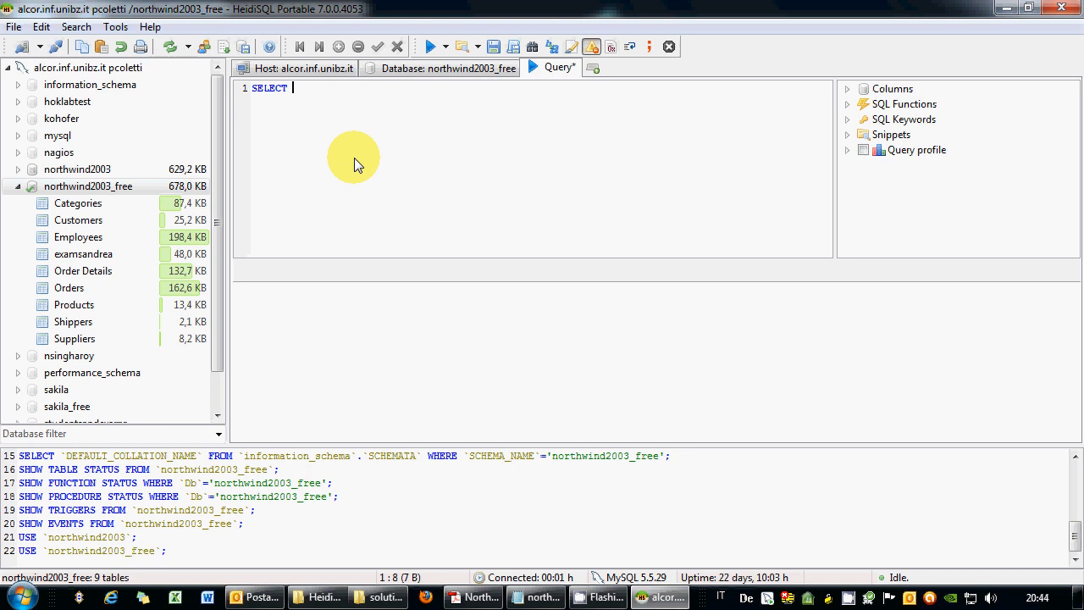
left_click(85, 287)
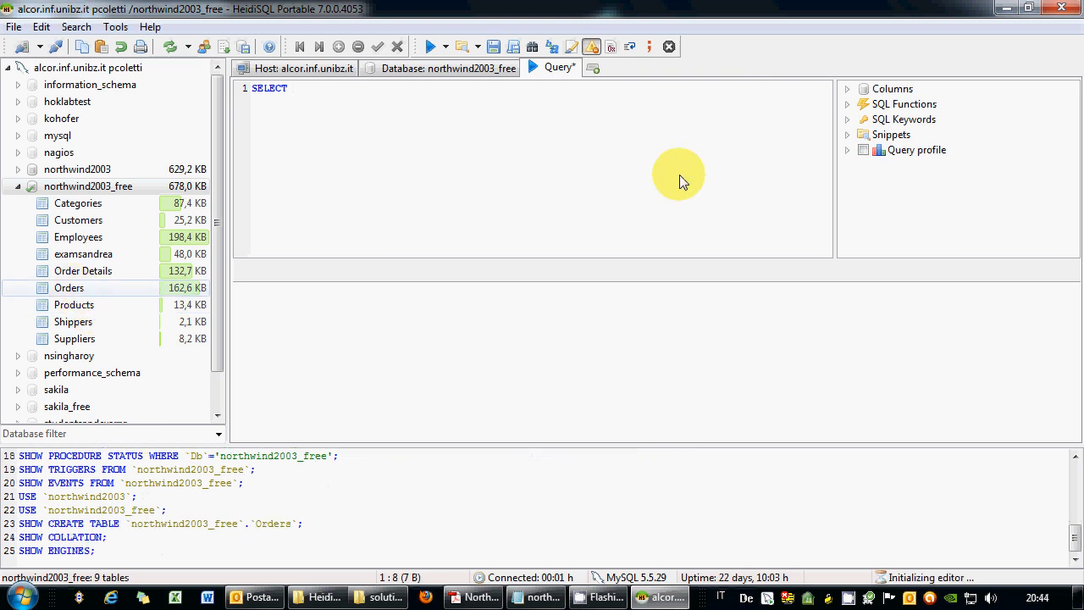
left_click(847, 89)
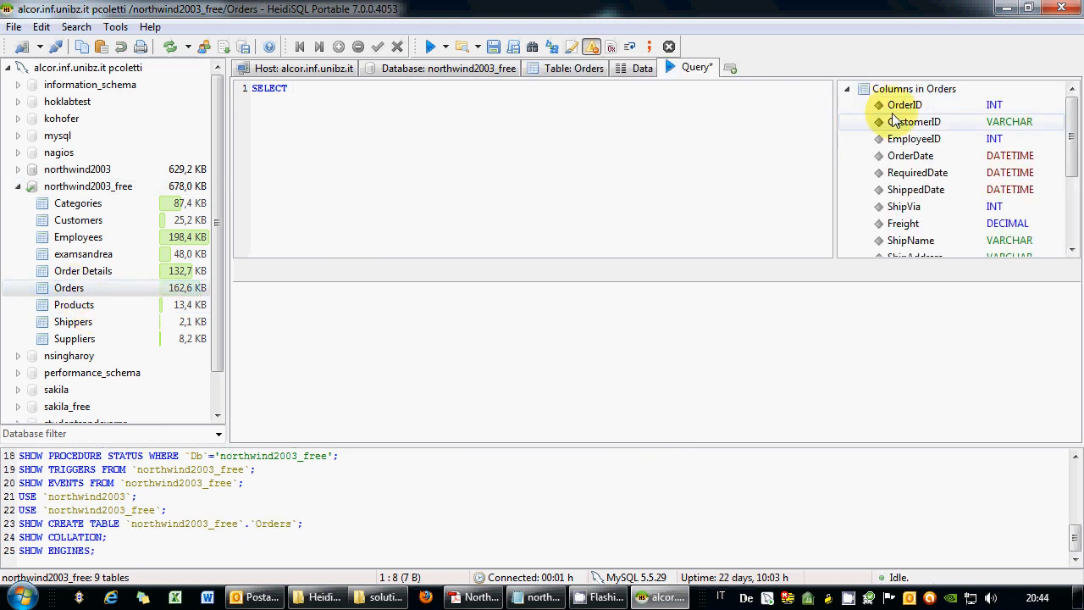
left_click_drag(891, 117, 601, 159)
left_click(557, 175)
type(", ")
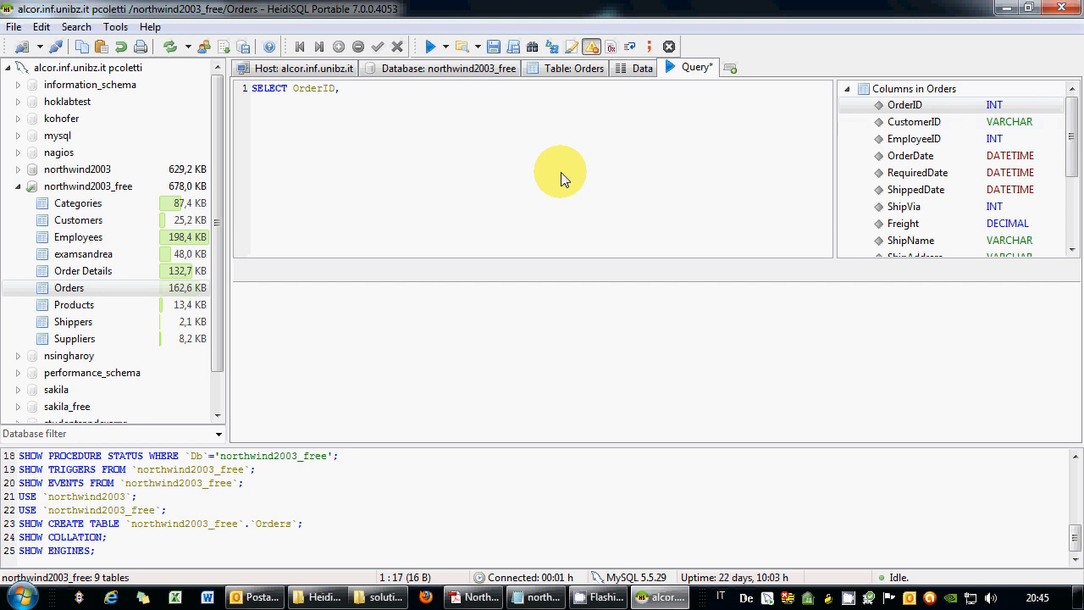
type("SUM")
key("BackSpace")
key("BackSpace")
key("BackSpace")
Add UnitPrice*Quantity*(1-Discount) AS TotalValue FROM, then open a parenthesis on line 2.
left_click(102, 273)
left_click(911, 141)
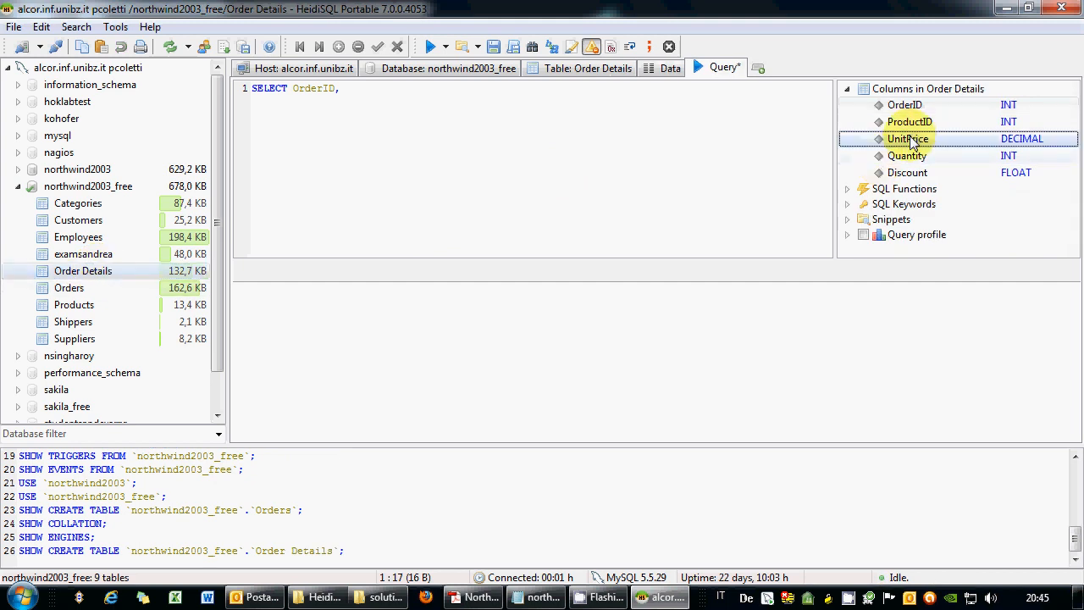
double_click(912, 141)
type("*")
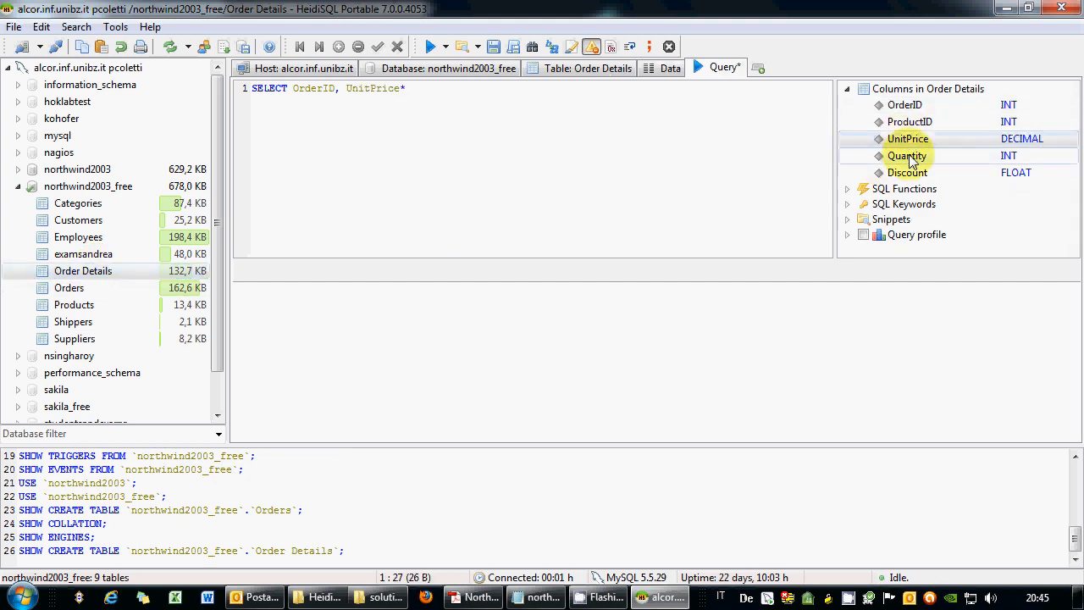
left_click(907, 156)
double_click(907, 156)
type("*")
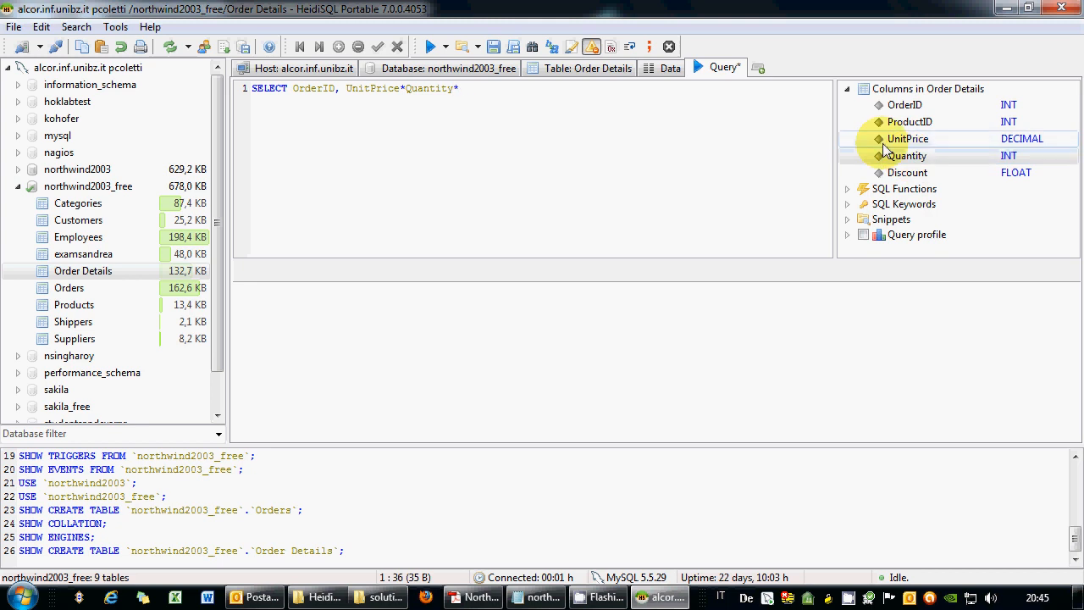
type("(1-")
left_click(907, 172)
double_click(907, 172)
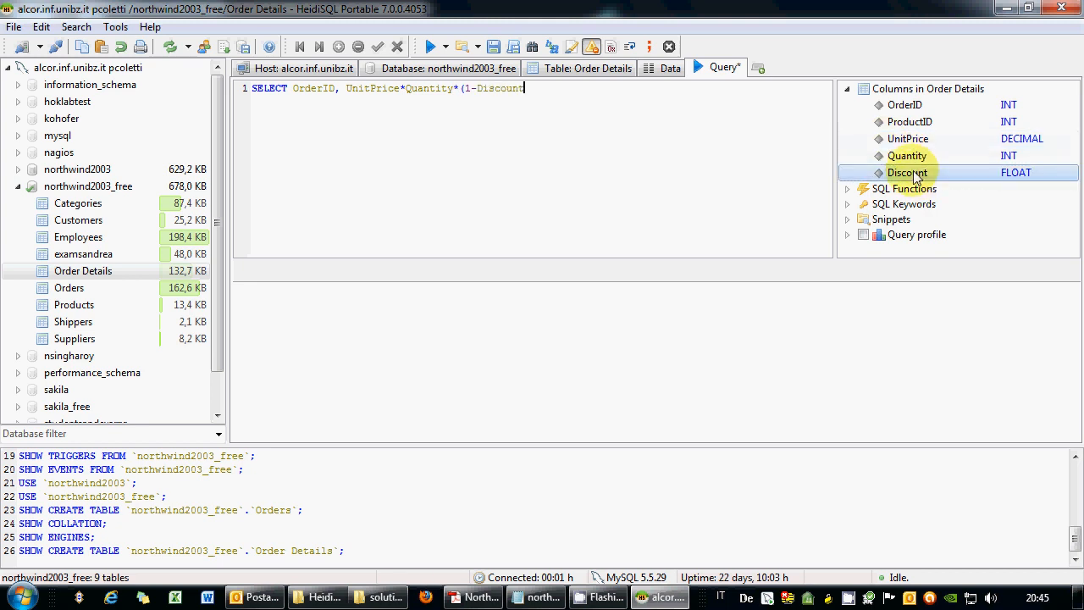
type(") aS")
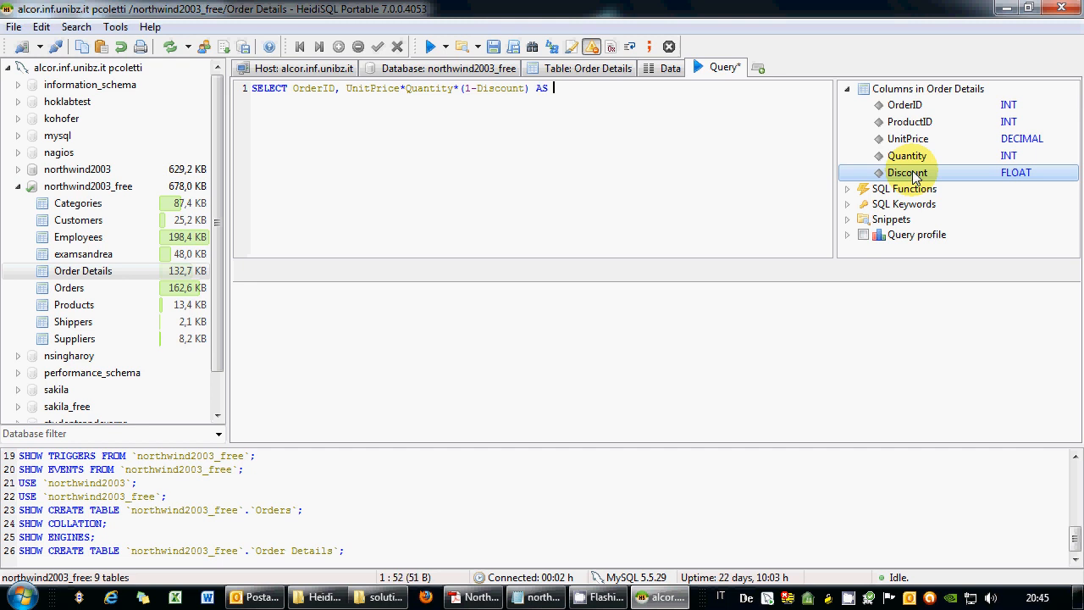
type(" TotalValue FROM")
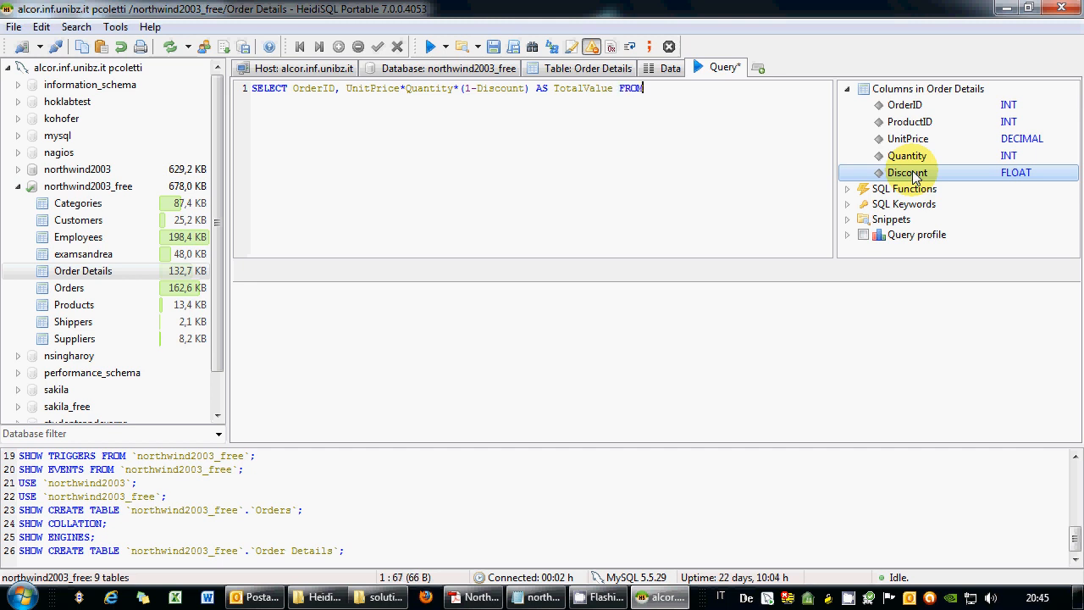
key("Return")
type("(")
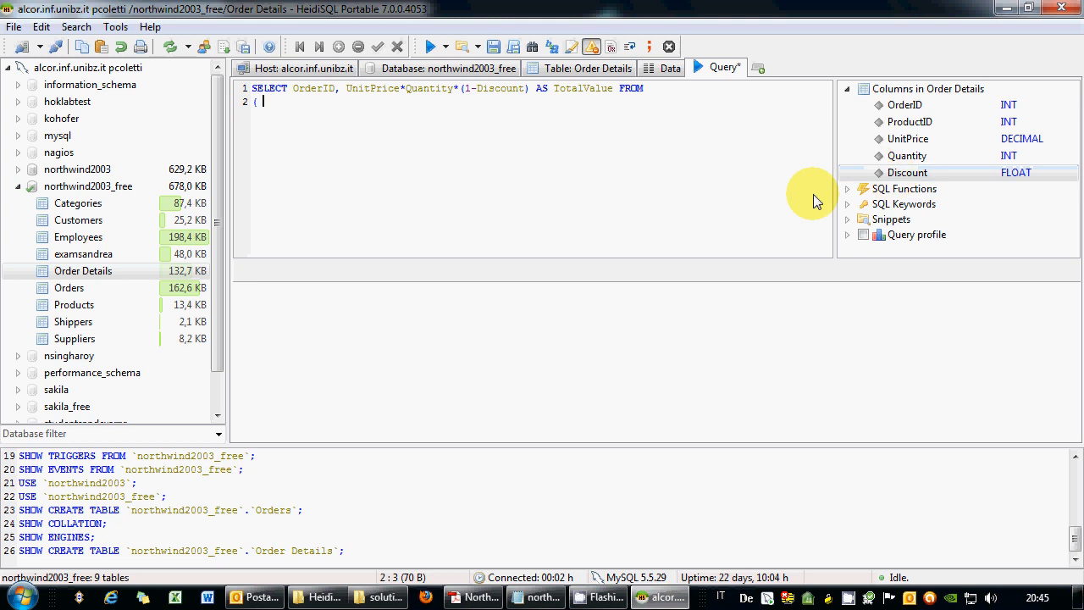
Join Orders INNER JOIN Order Details ON Orders.OrderID = Order Details.OrderID.
double_click(75, 290)
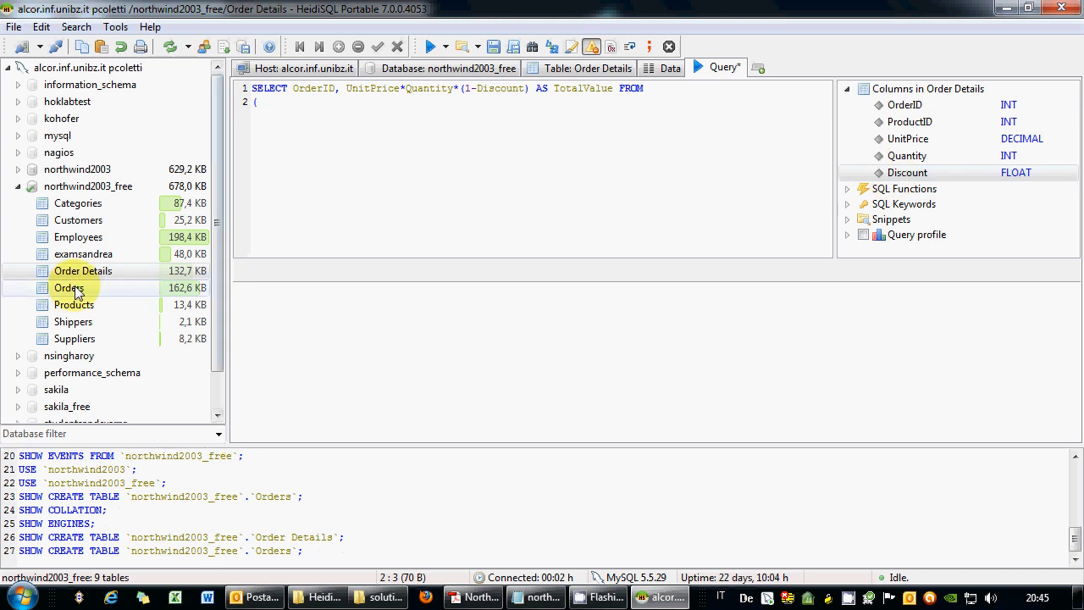
type("INNER JOIN")
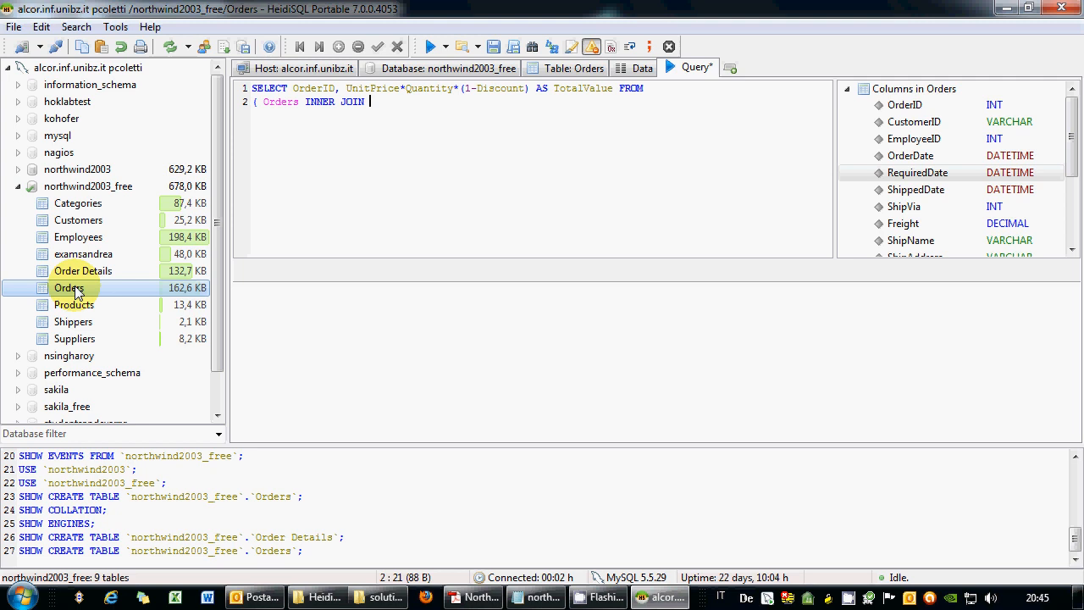
double_click(75, 278)
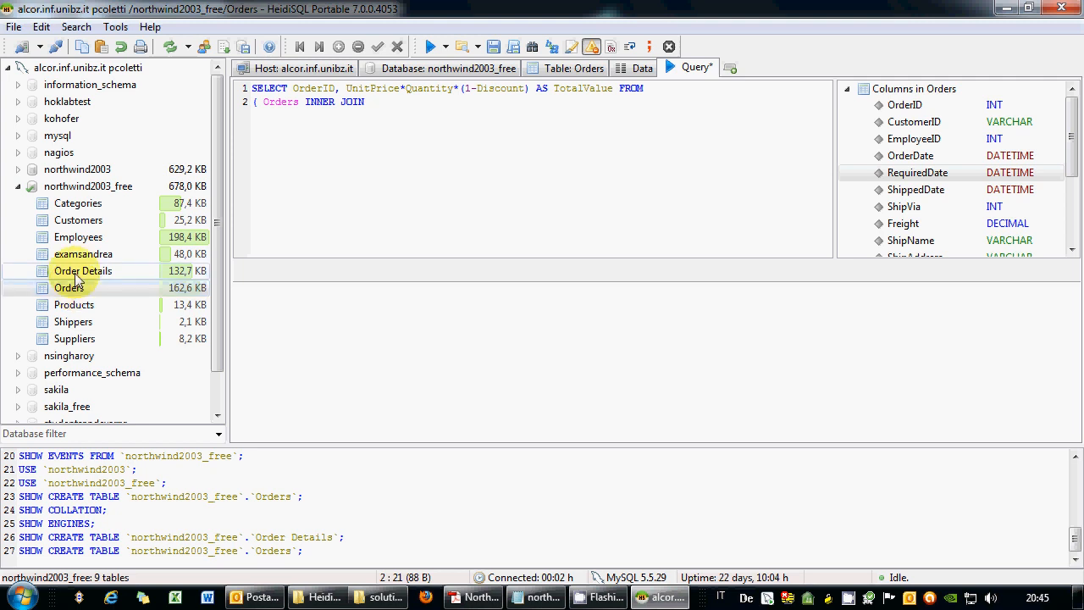
type("ON")
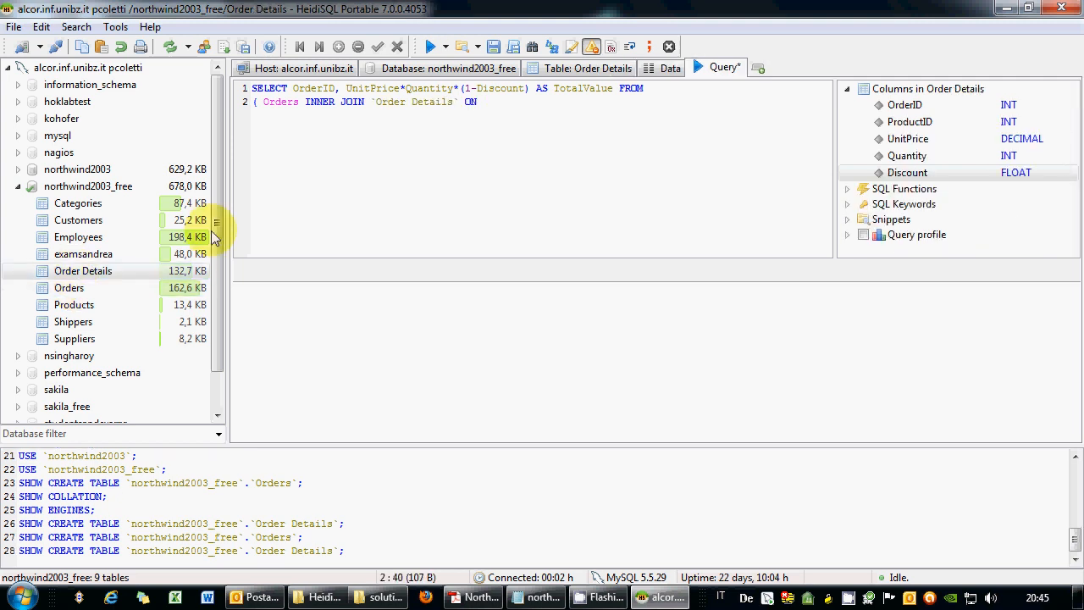
double_click(70, 288)
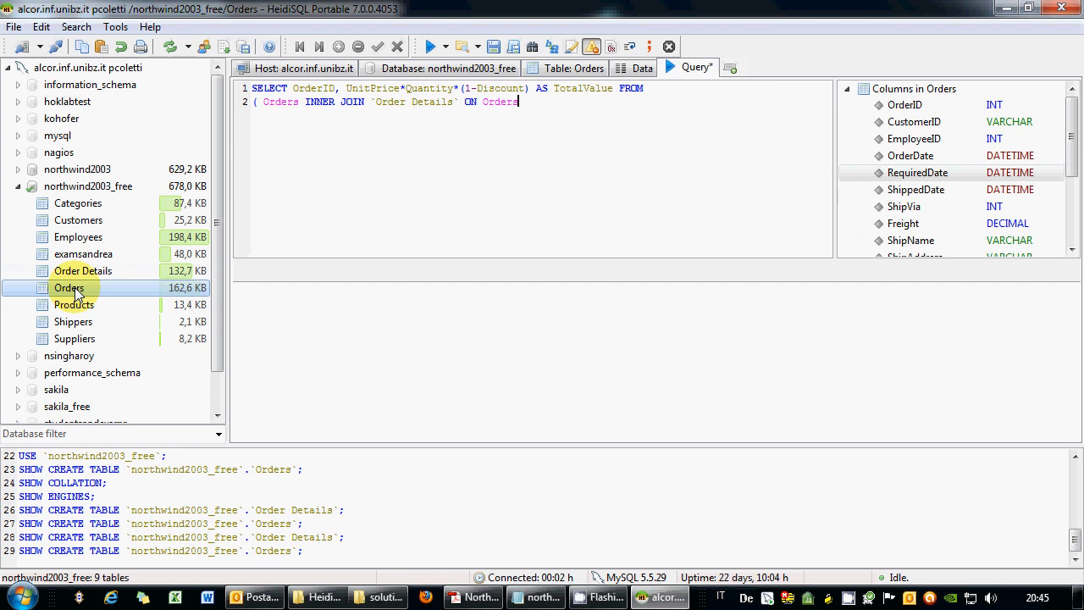
type(".")
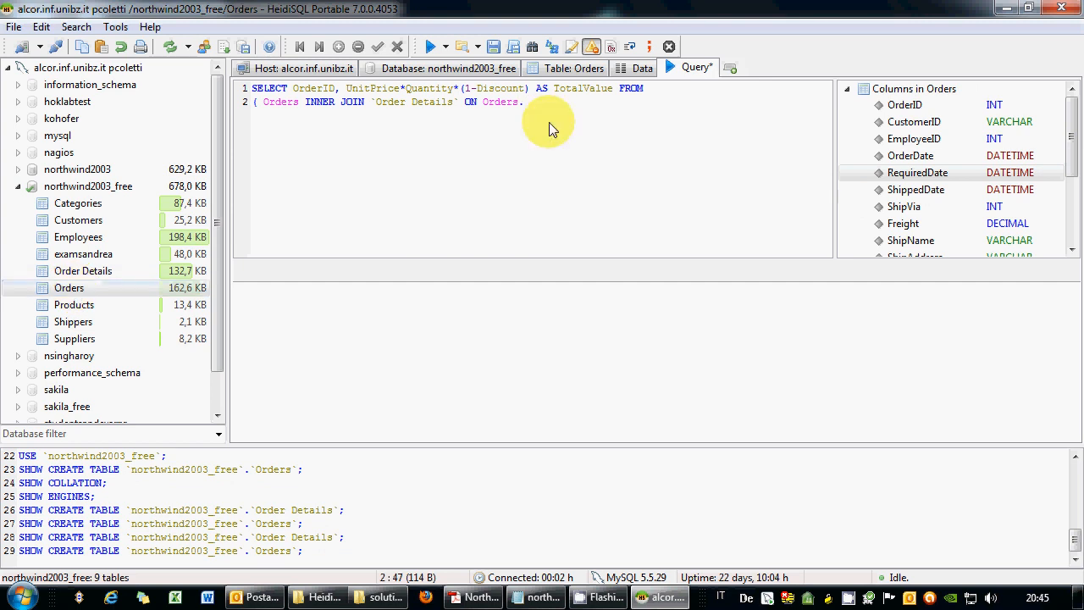
double_click(890, 105)
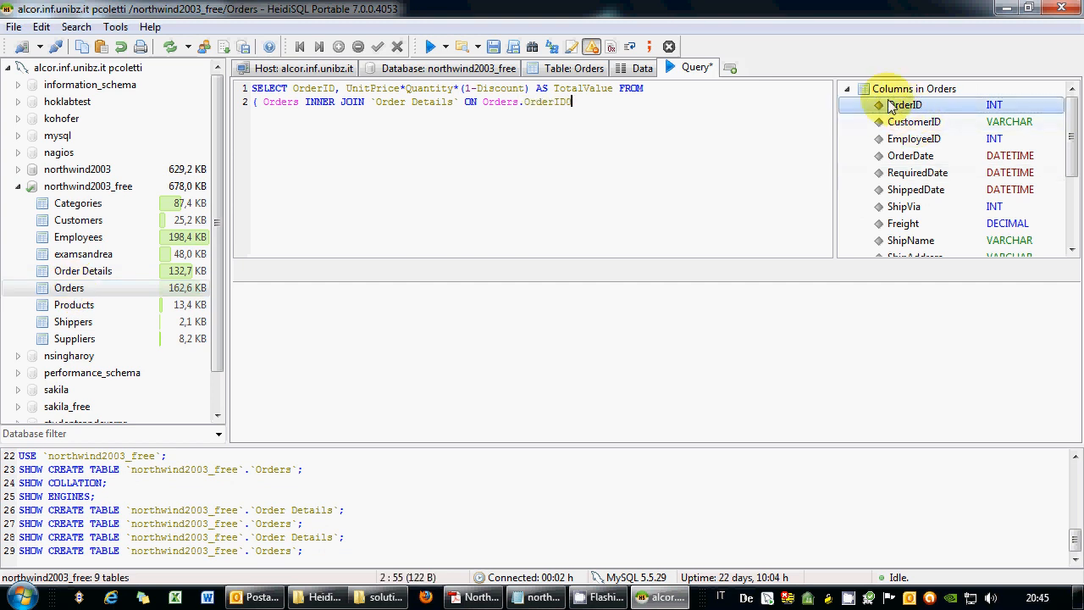
type("=")
double_click(83, 279)
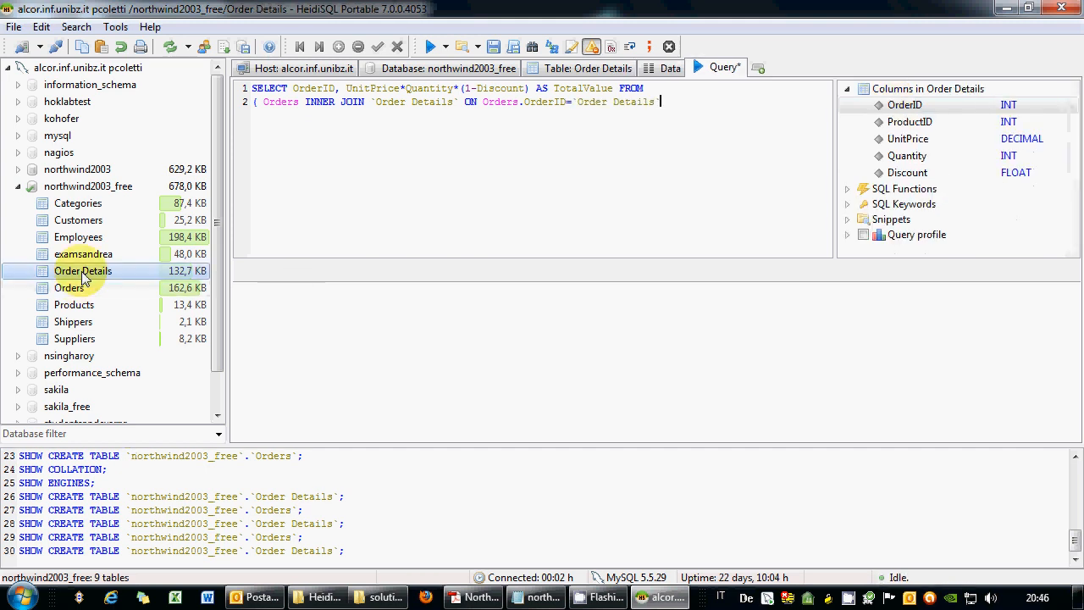
type(".")
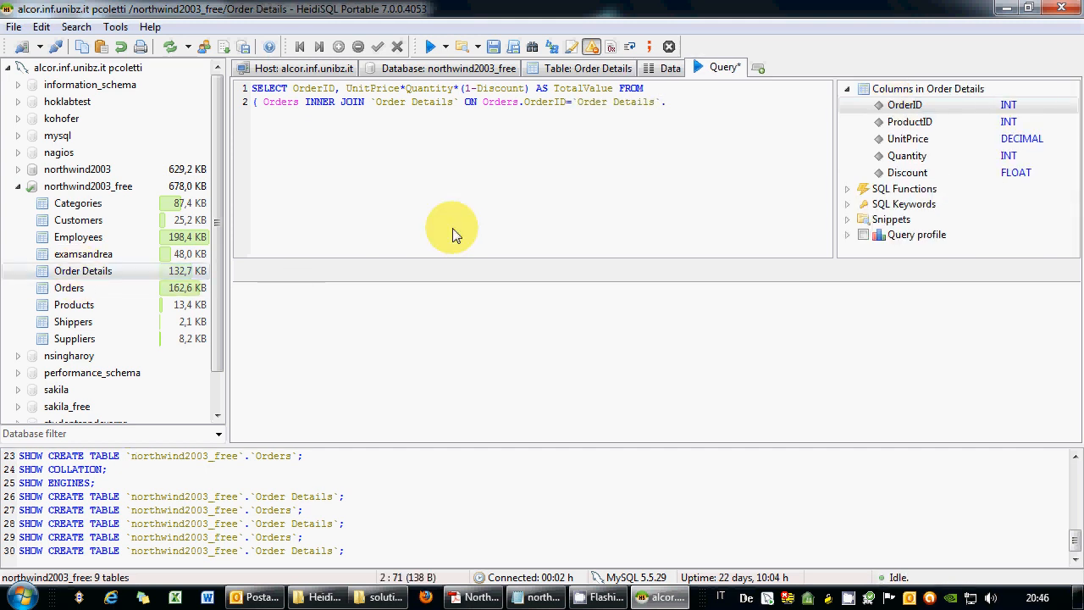
double_click(905, 105)
type(")")
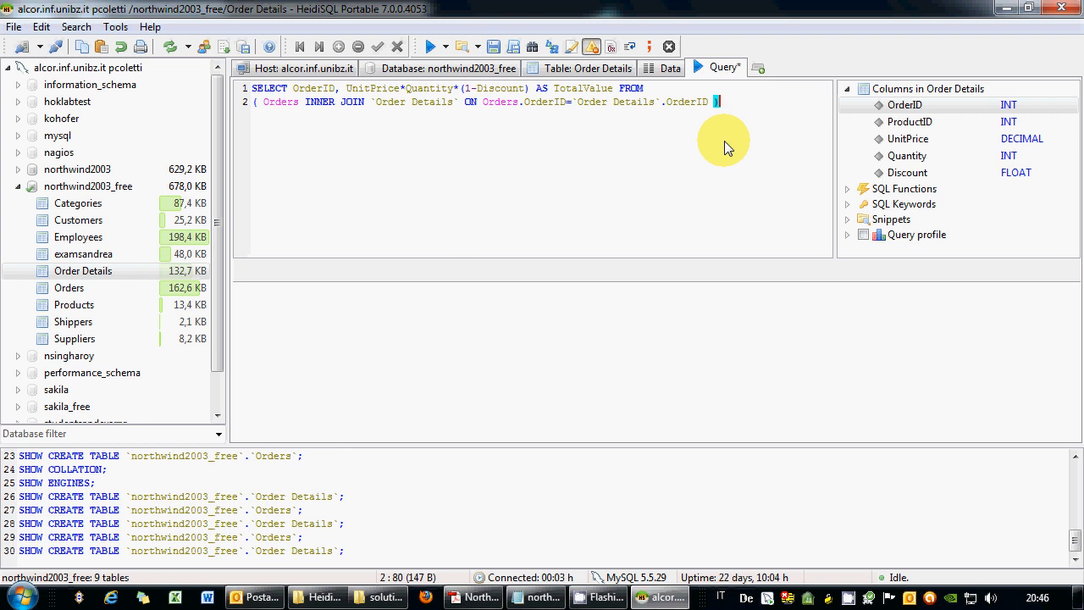
Add INNER JOIN Employees ON Orders.EmployeeID = Employees.EmployeeID on a new line.
key("Return")
type("INNER JOIN")
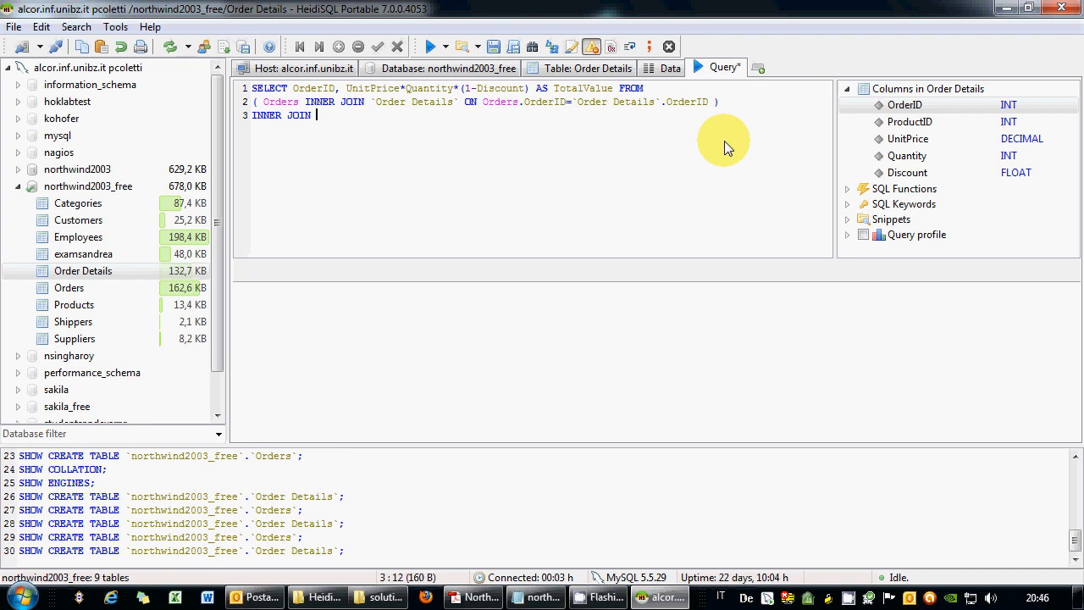
double_click(136, 240)
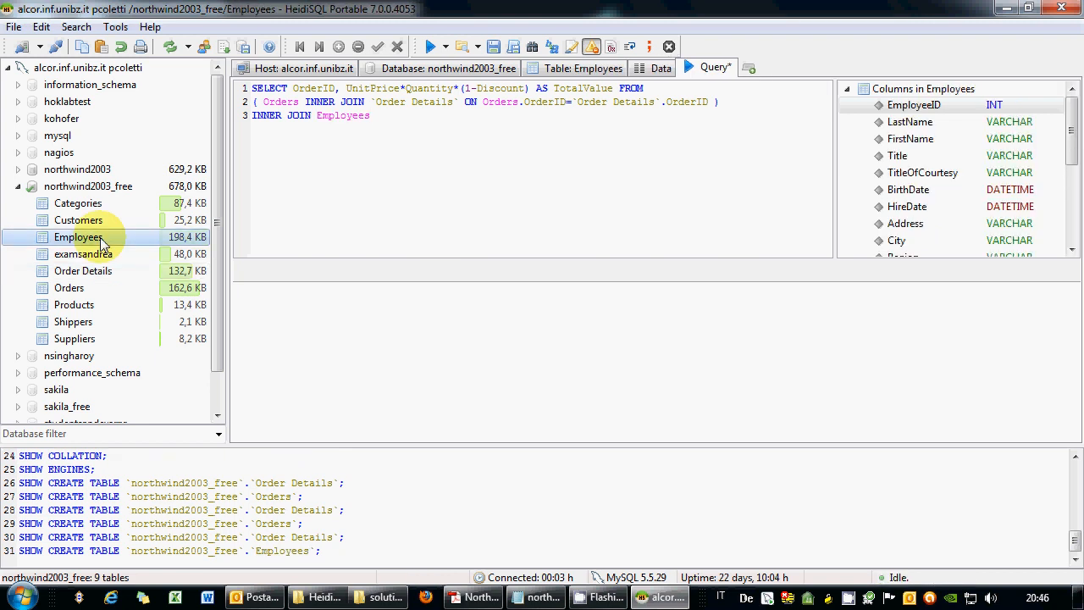
type("ON")
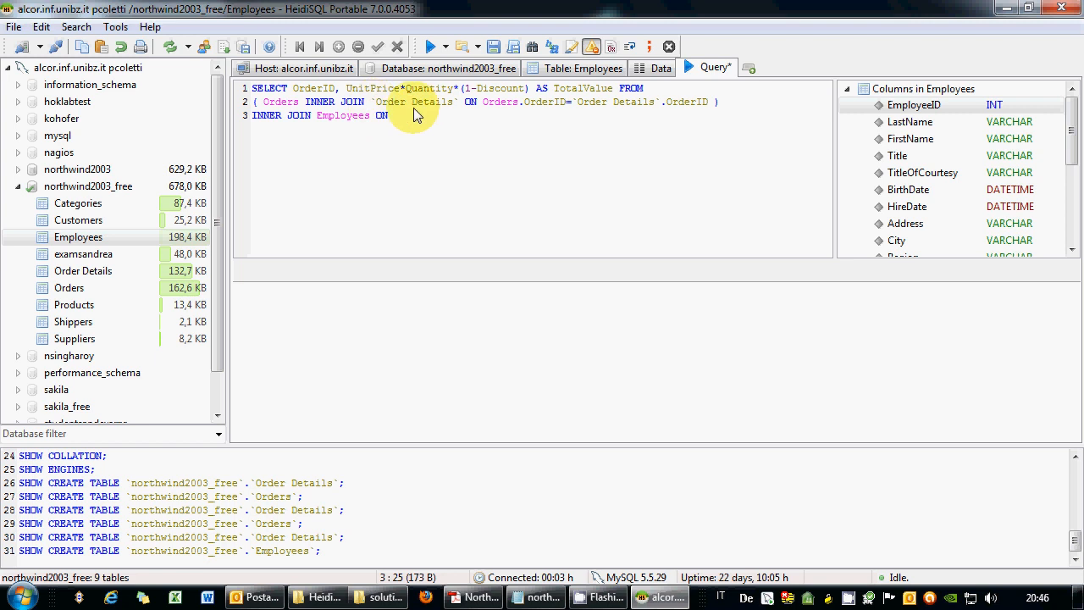
left_click(69, 288)
double_click(70, 291)
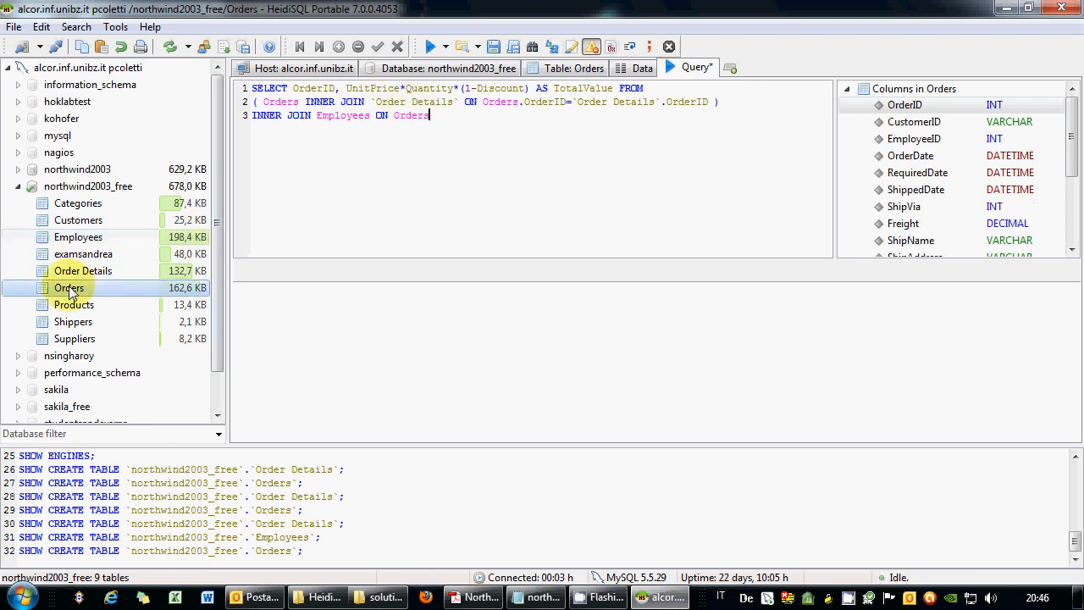
type(".")
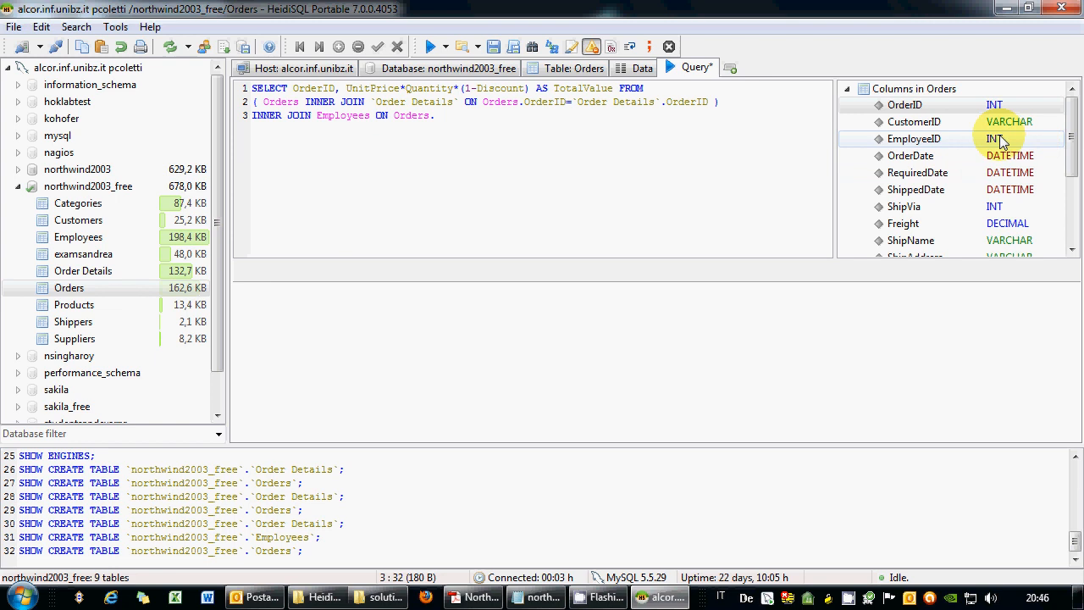
double_click(927, 142)
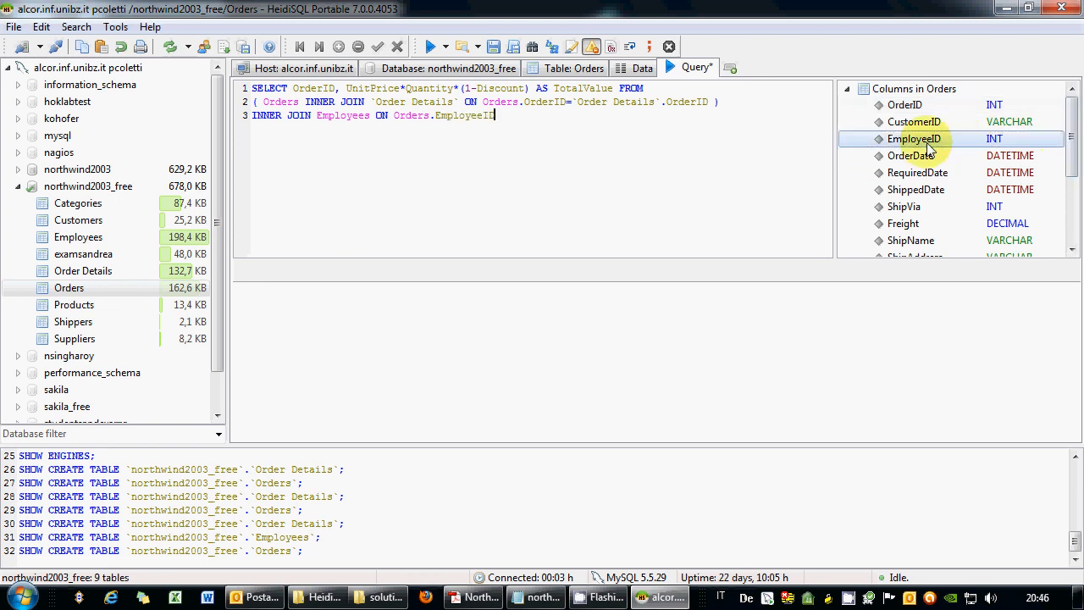
type("=")
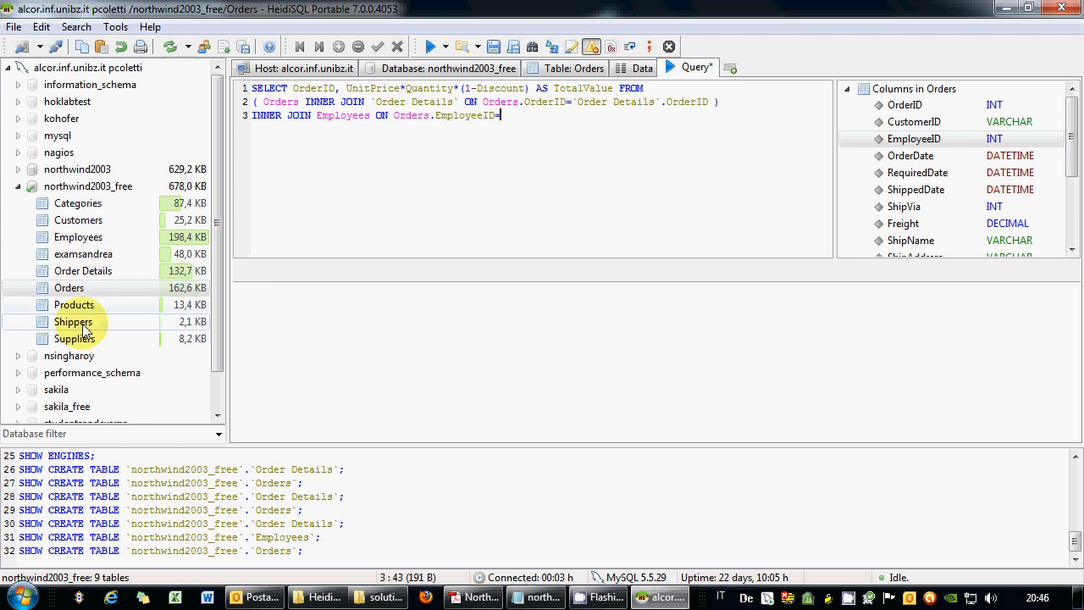
double_click(78, 237)
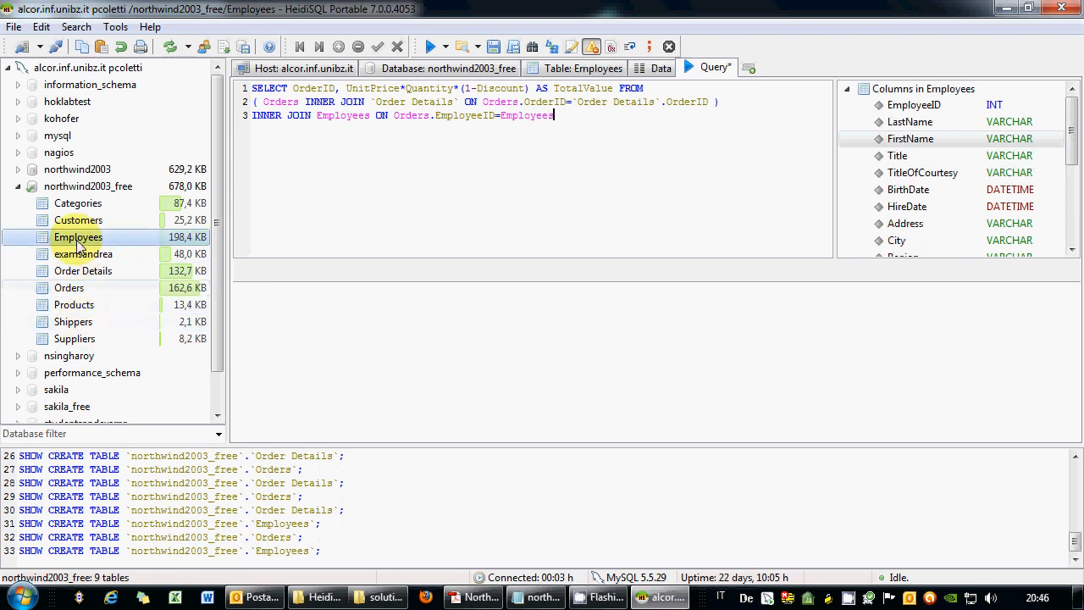
type(".")
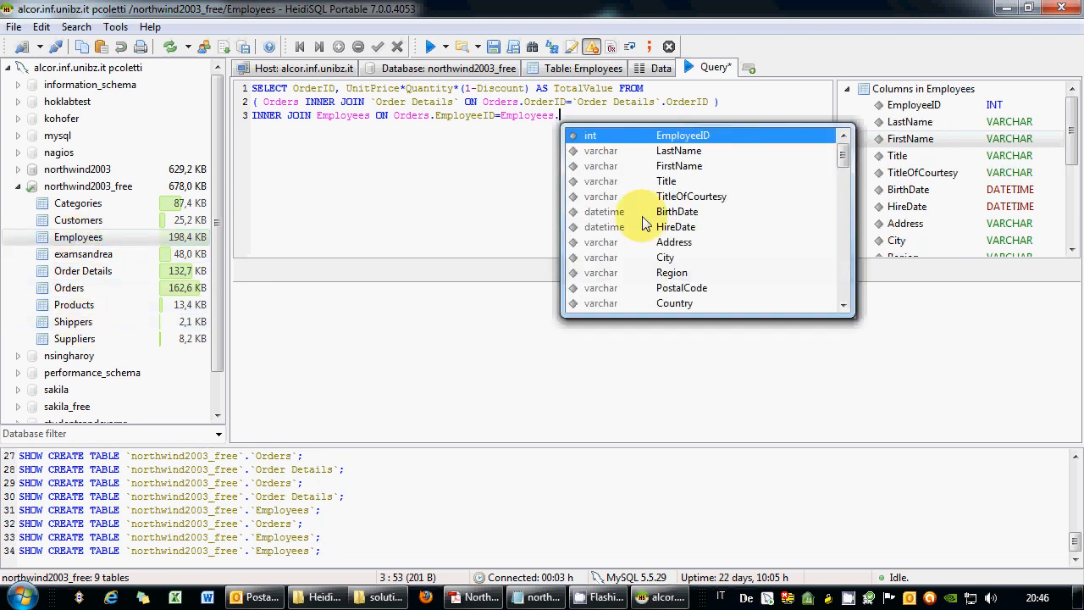
double_click(682, 141)
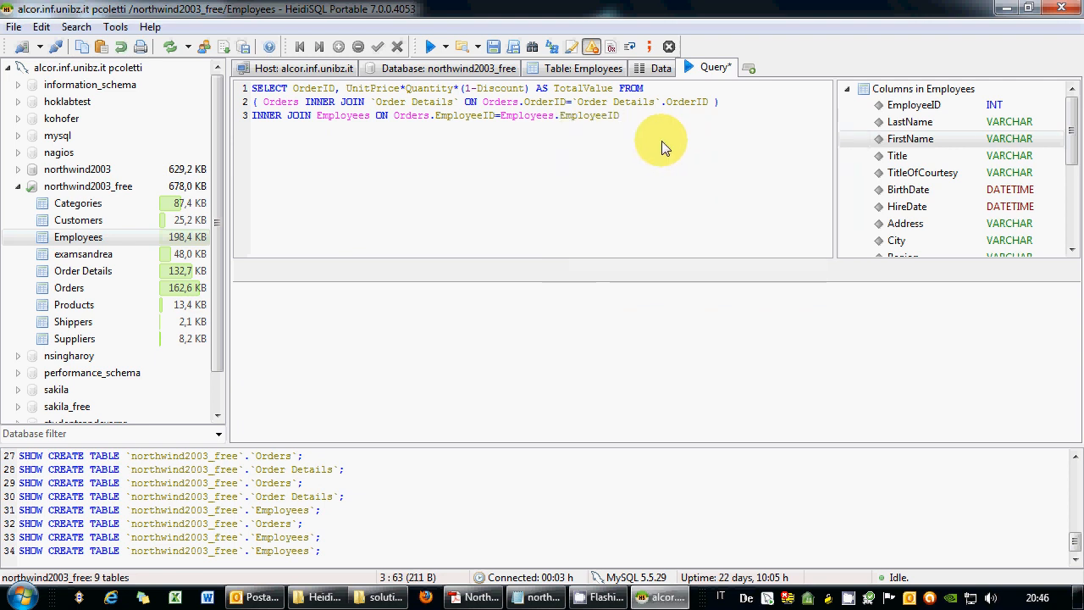
Bracket the joins and add a WHERE LastName filter on an employee's surname, ending with a semicolon.
left_click(253, 98)
type("(")
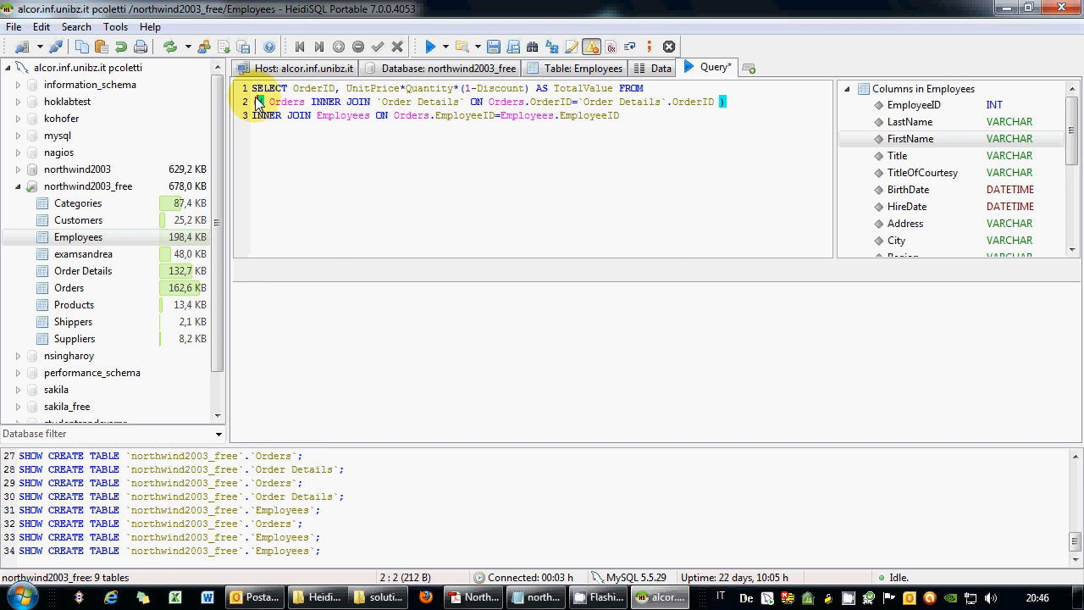
left_click(635, 117)
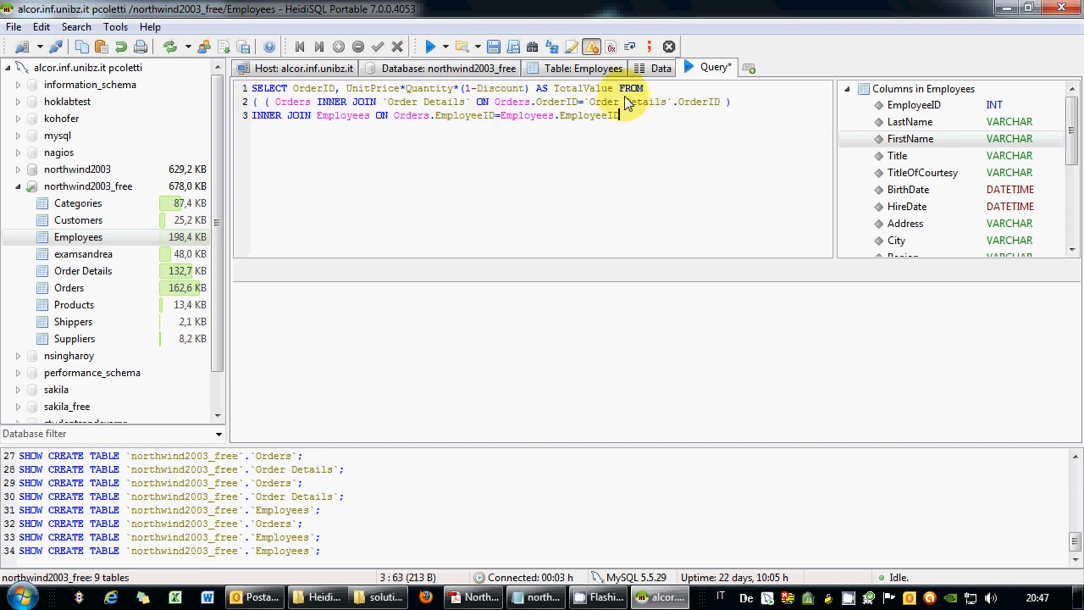
type(") WHERE")
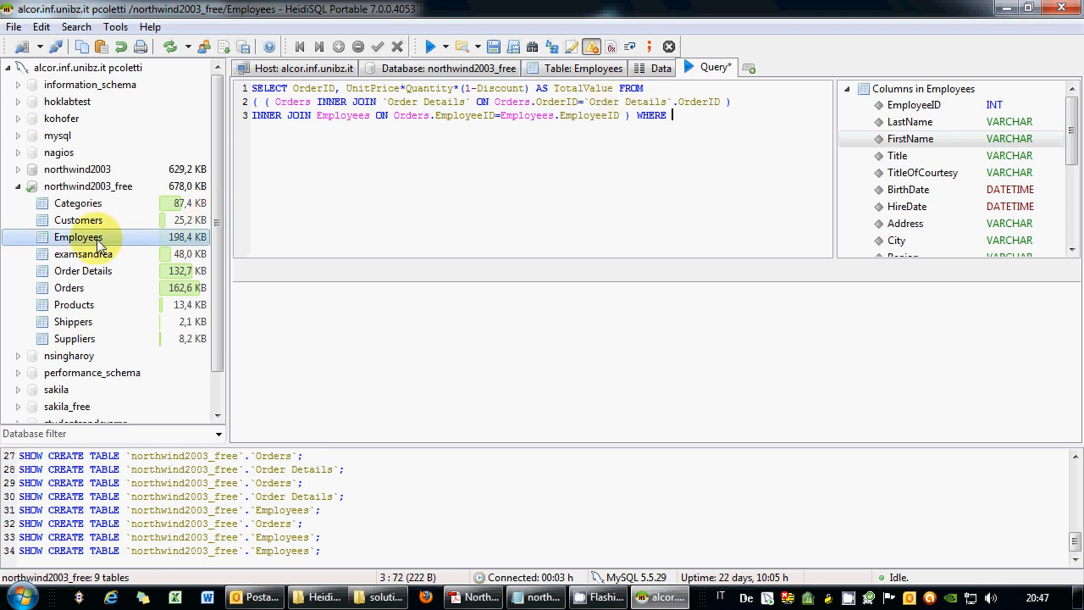
double_click(896, 124)
type("=")
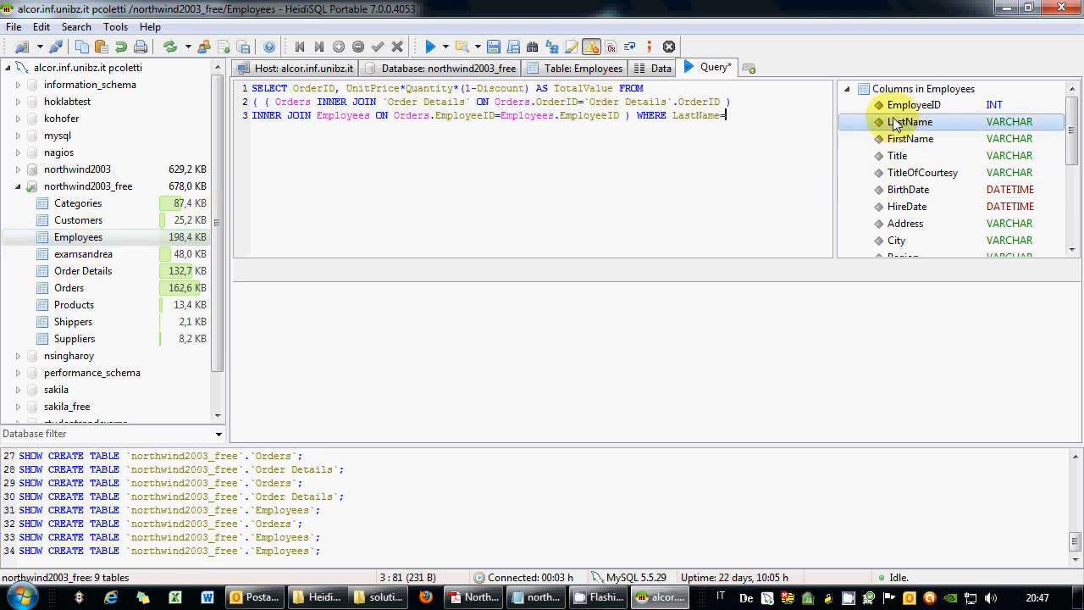
type("\"d")
key("BackSpace")
type("Davolio\";")
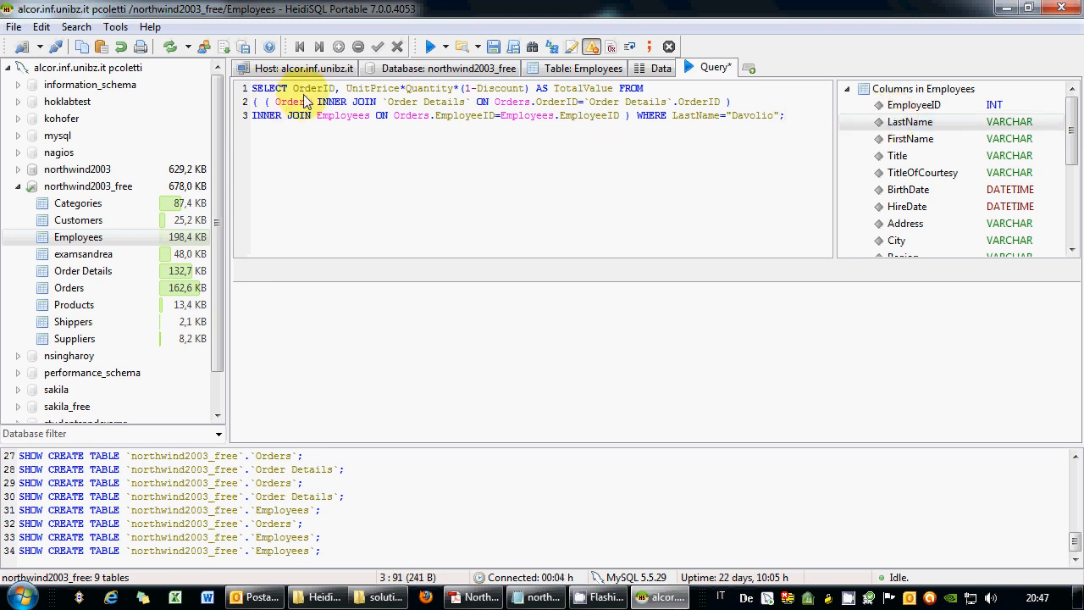
Run the three-table join, dismiss the ambiguous 'OrderID' error, and consult the relations diagram.
left_click_drag(785, 116, 214, 91)
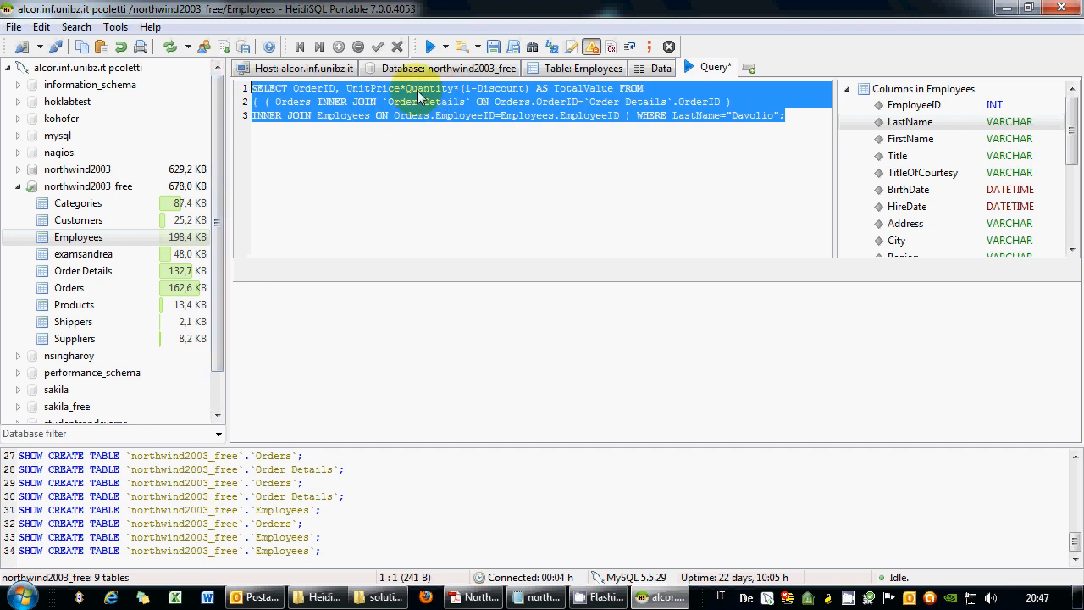
left_click(431, 48)
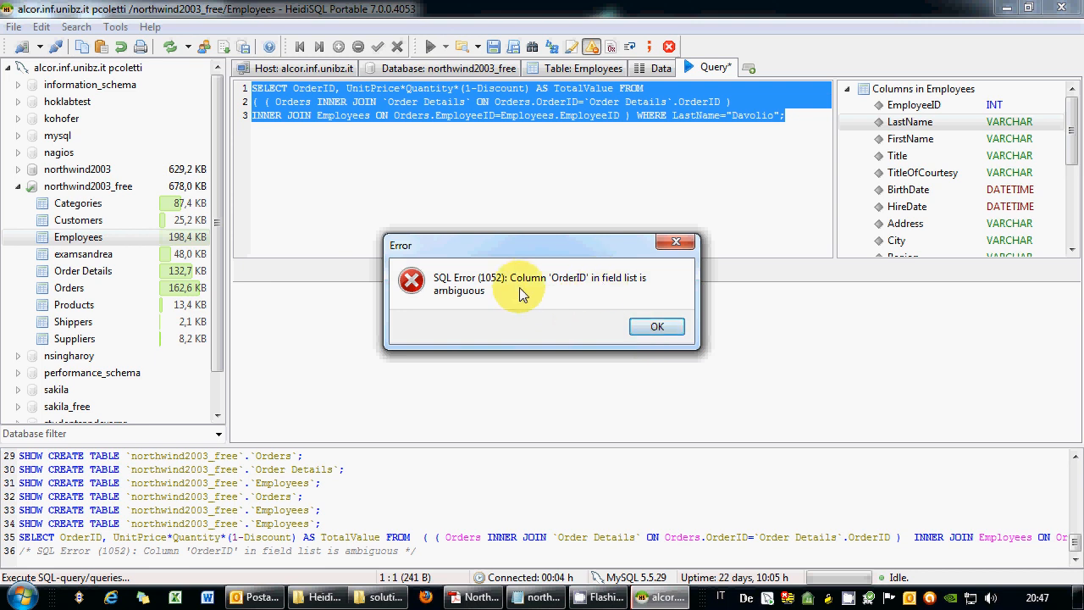
left_click(652, 327)
left_click(426, 106)
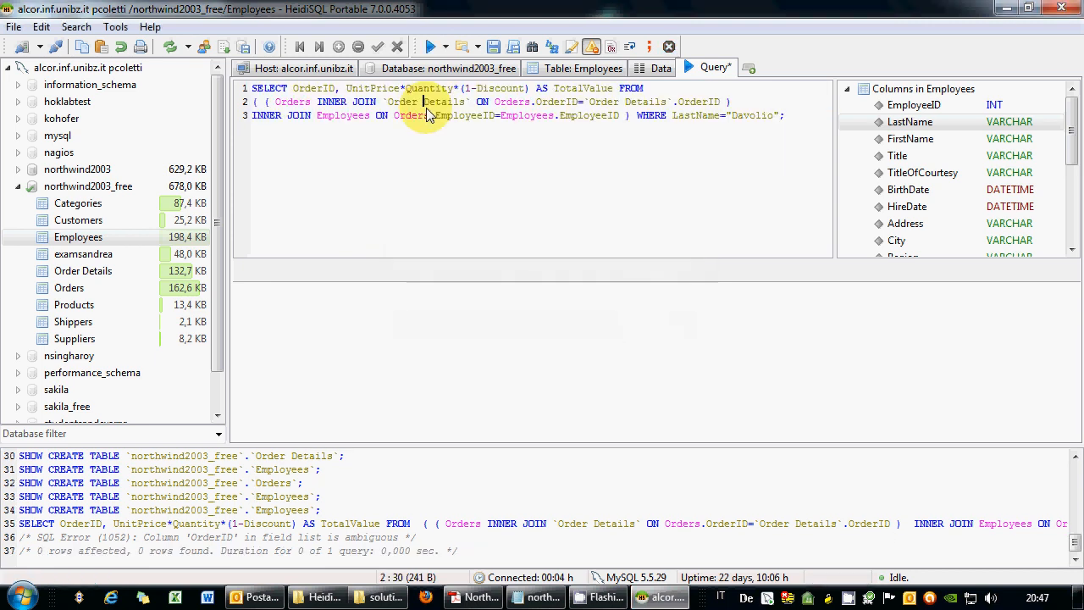
left_click(292, 89)
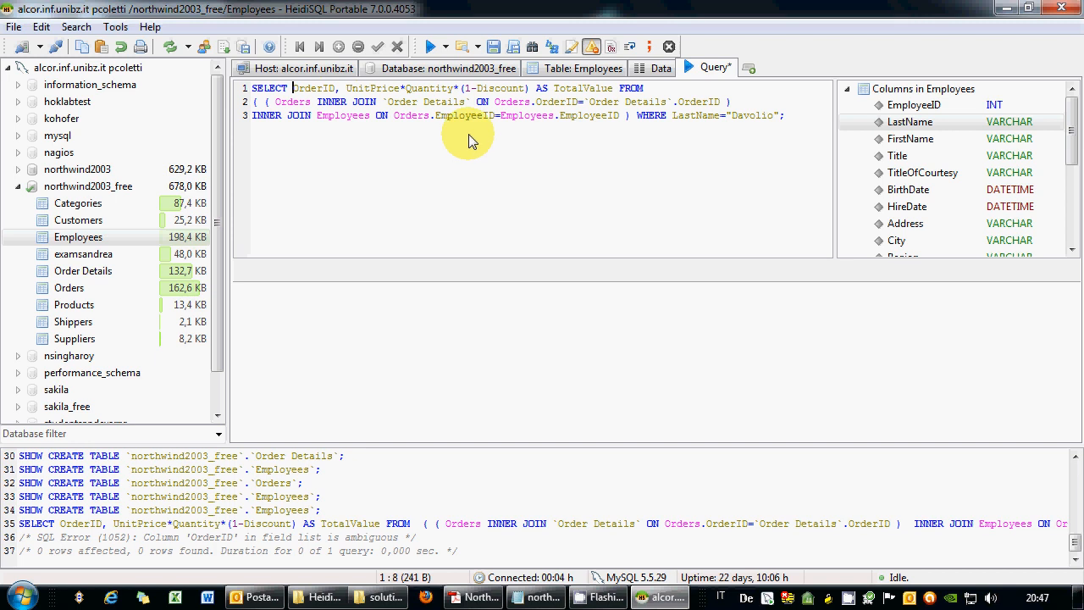
left_click(476, 597)
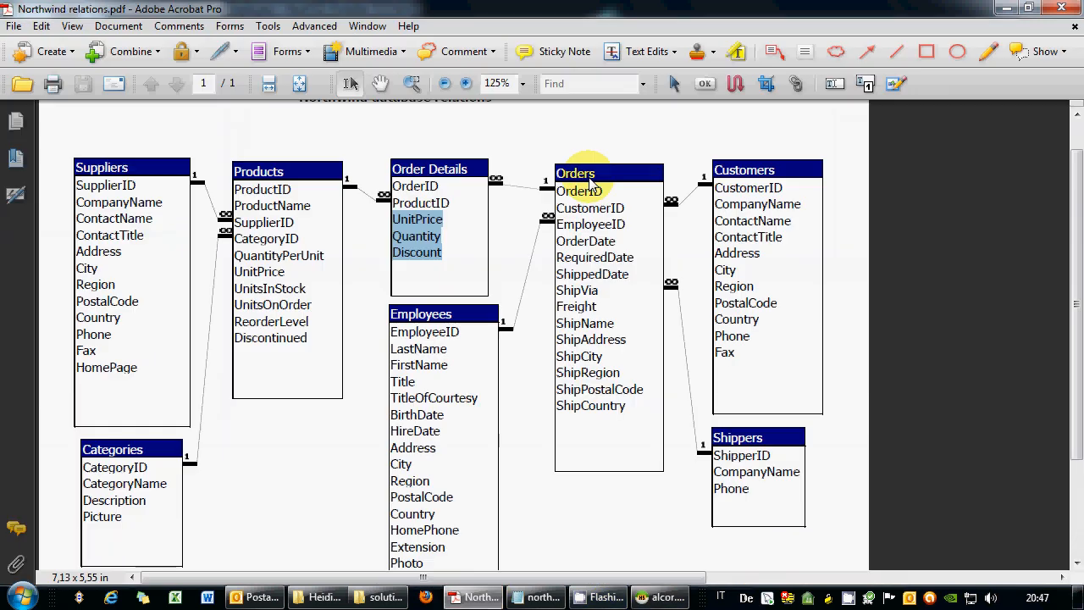
left_click(479, 597)
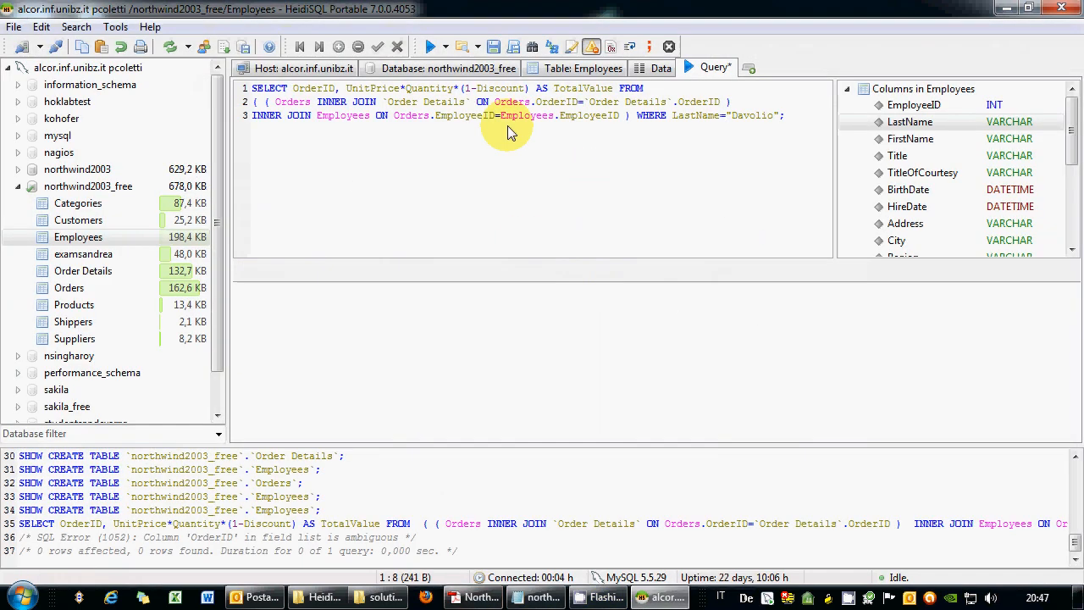
Prefix OrderID with Orders and UnitPrice with Order Details, then rerun the query for 345 rows.
double_click(70, 289)
type(".")
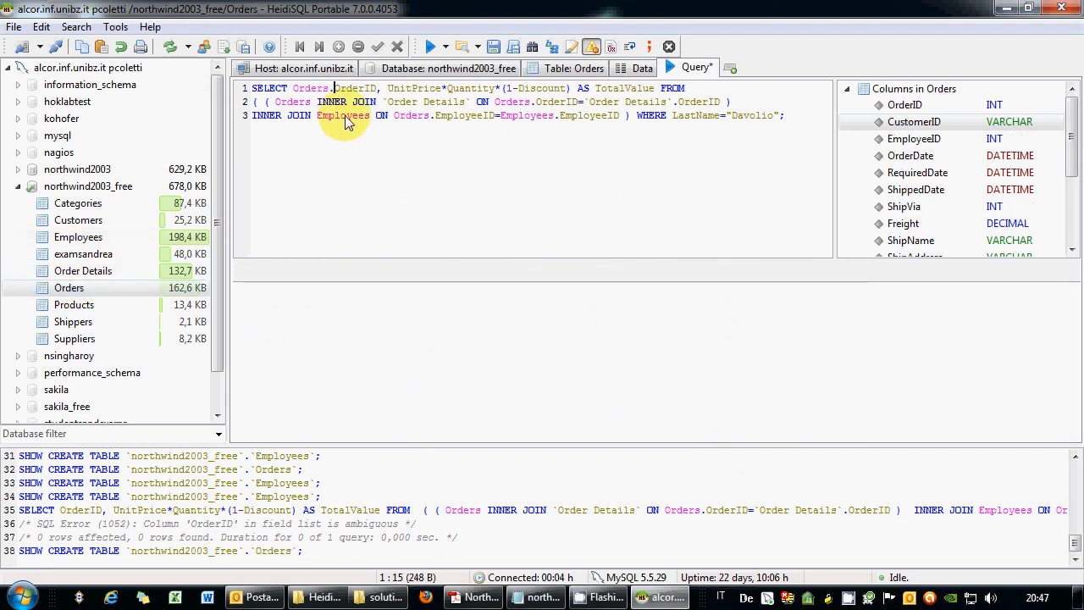
left_click_drag(334, 92, 293, 92)
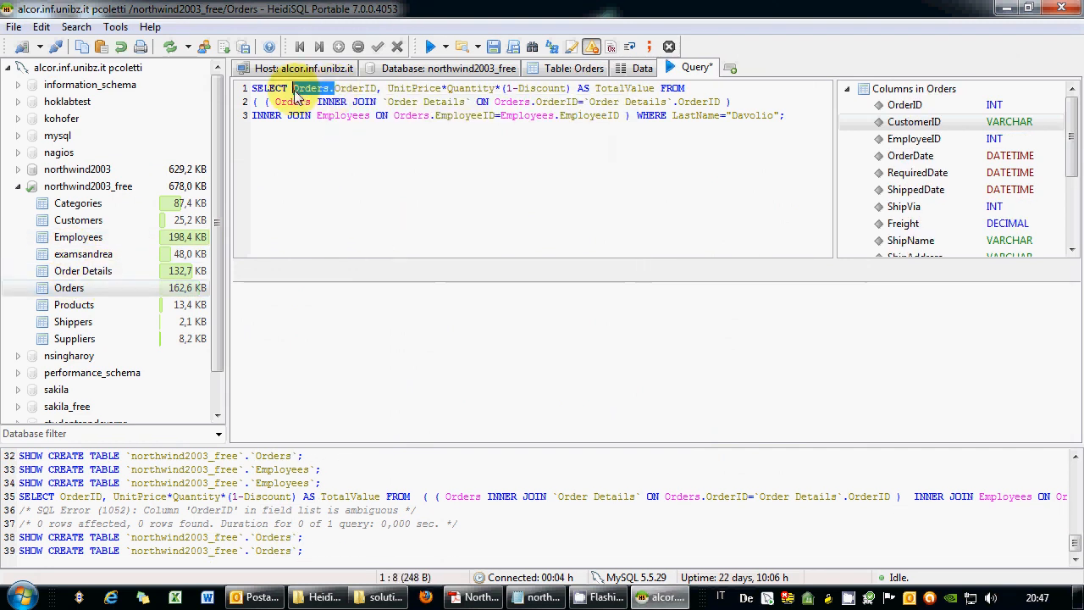
left_click(389, 90)
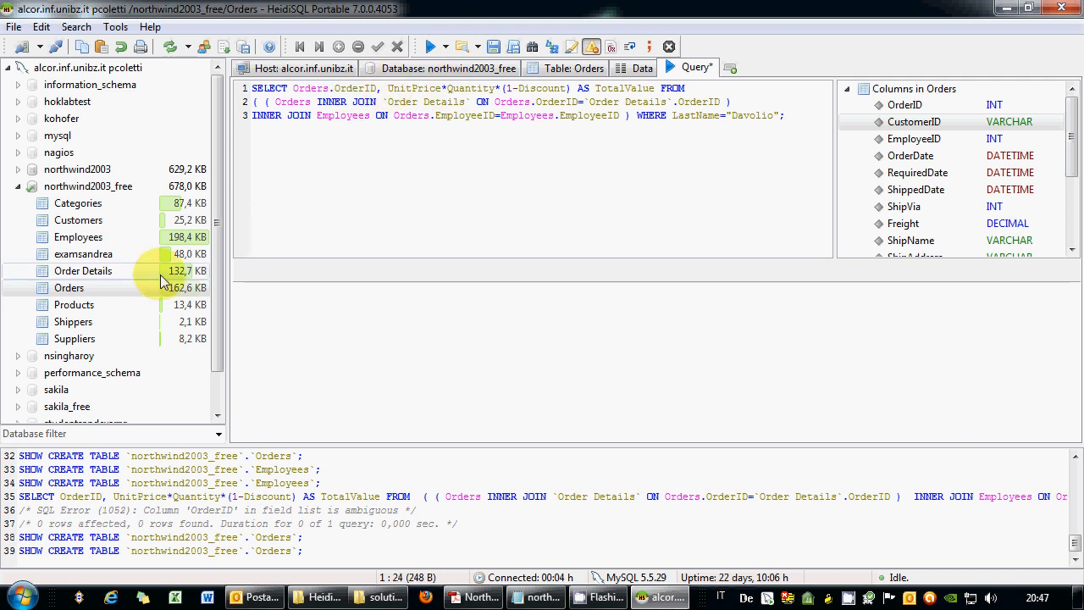
left_click(110, 278)
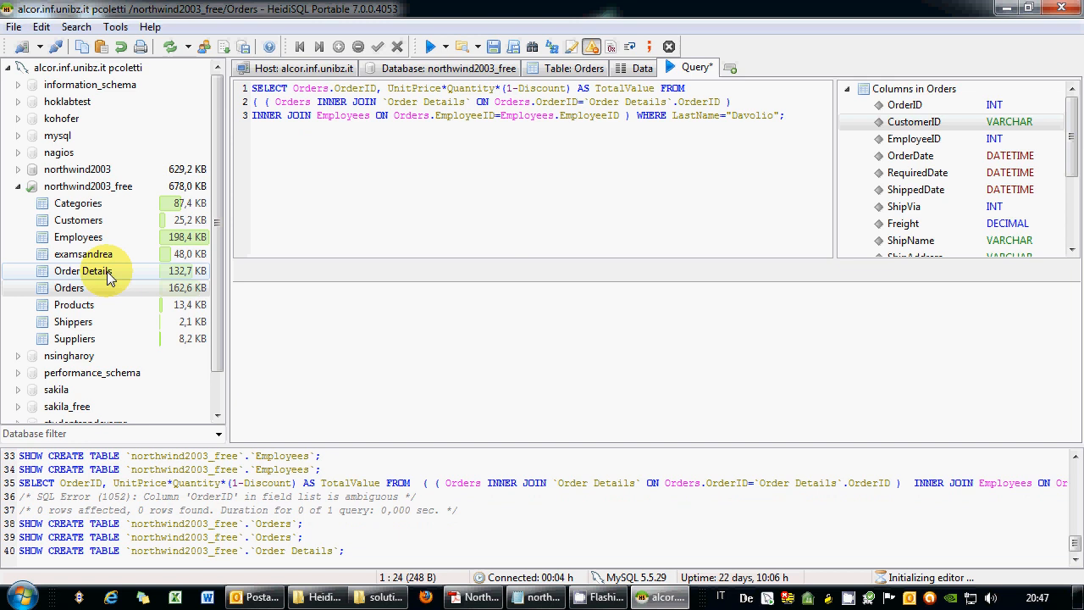
left_click_drag(110, 278, 307, 207)
type(".")
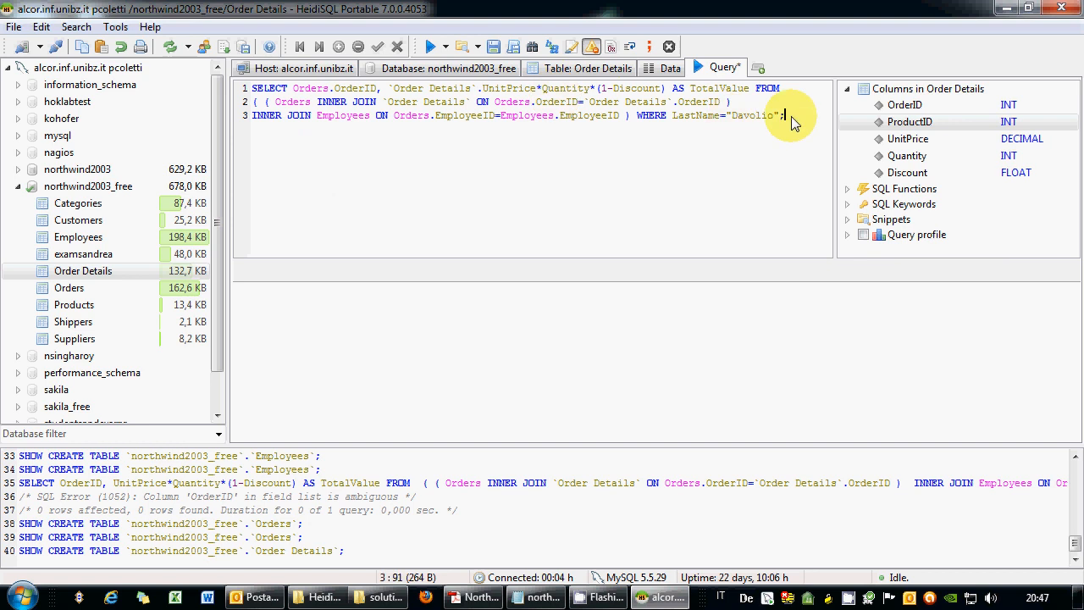
left_click_drag(789, 116, 221, 95)
left_click(430, 46)
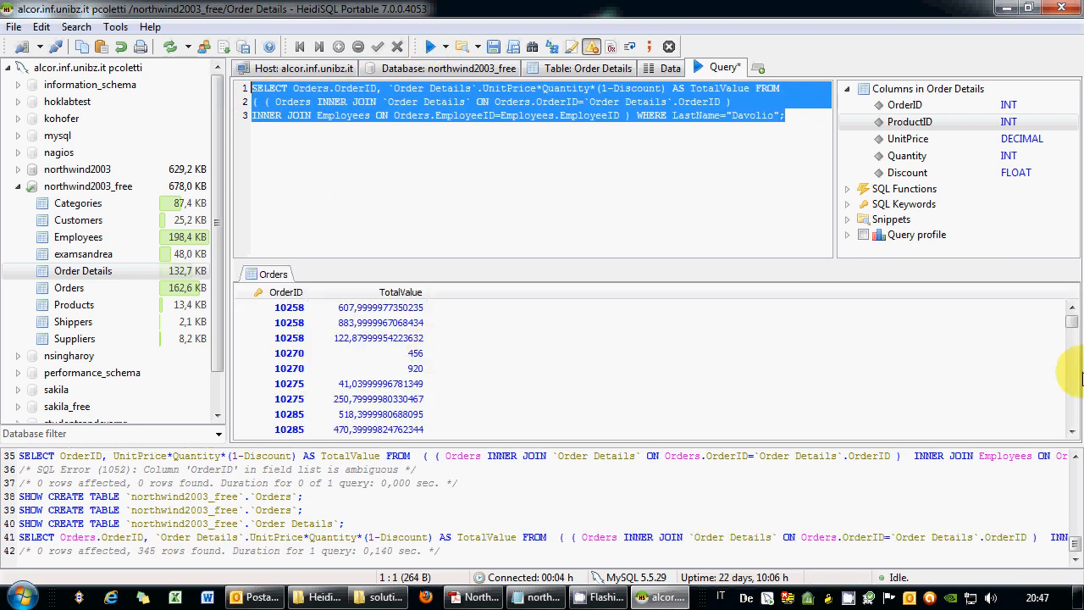
left_click(527, 116)
left_click(474, 598)
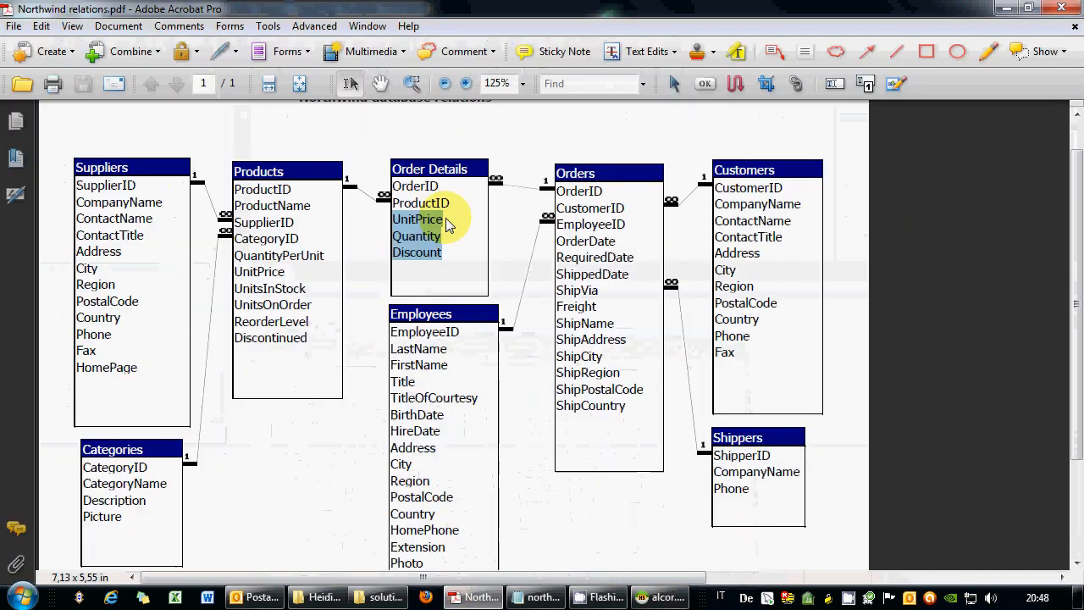
left_click_drag(428, 237, 464, 297)
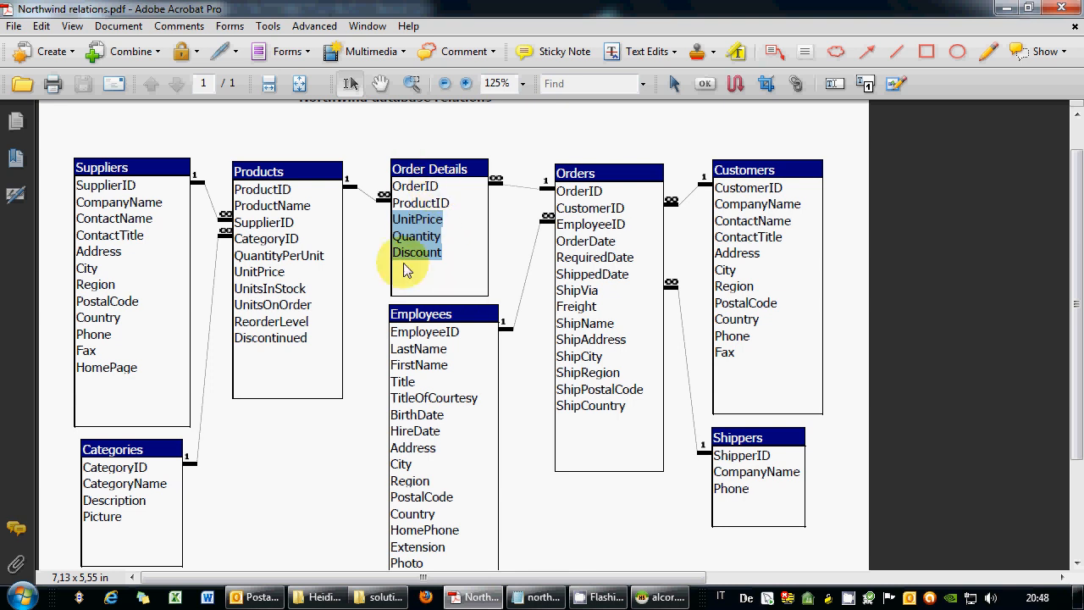
left_click(481, 598)
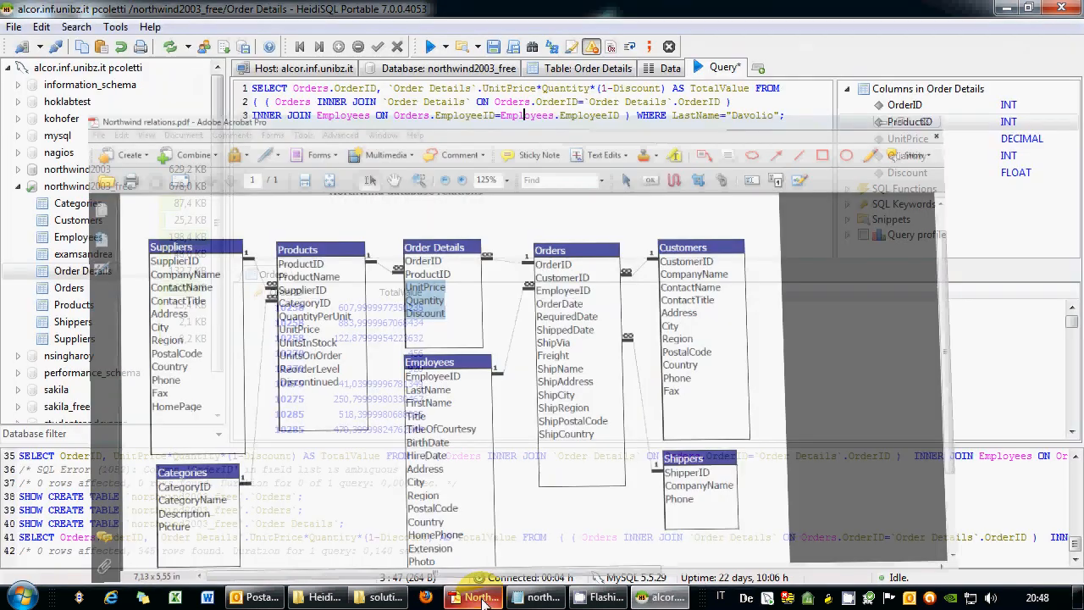
left_click(636, 116)
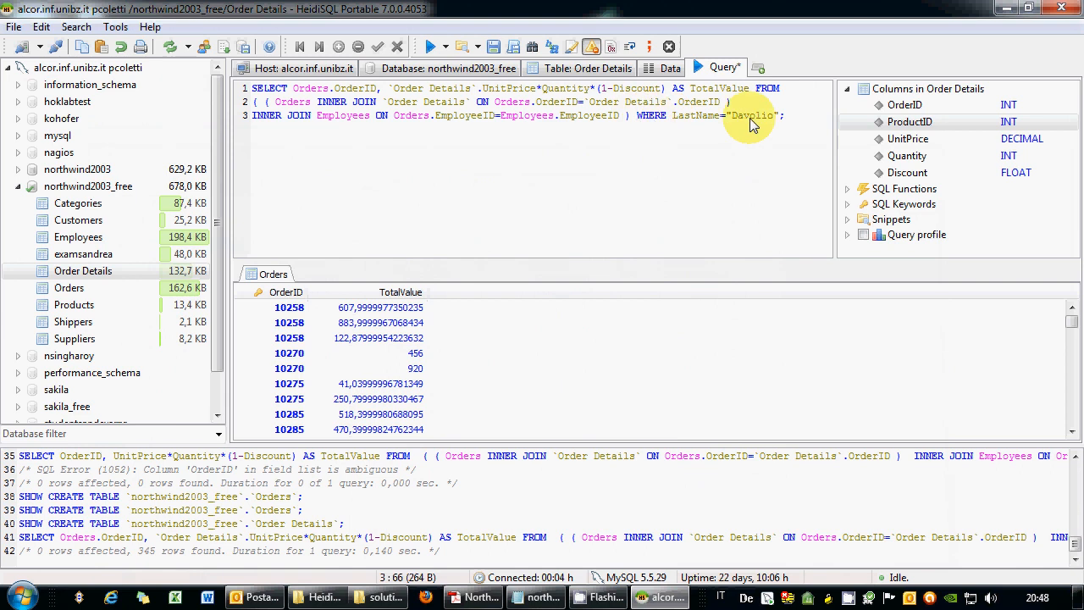
Add GROUP BY OrderID and wrap the line-value expression in SUM(), then run it and dismiss the error.
type("GROU")
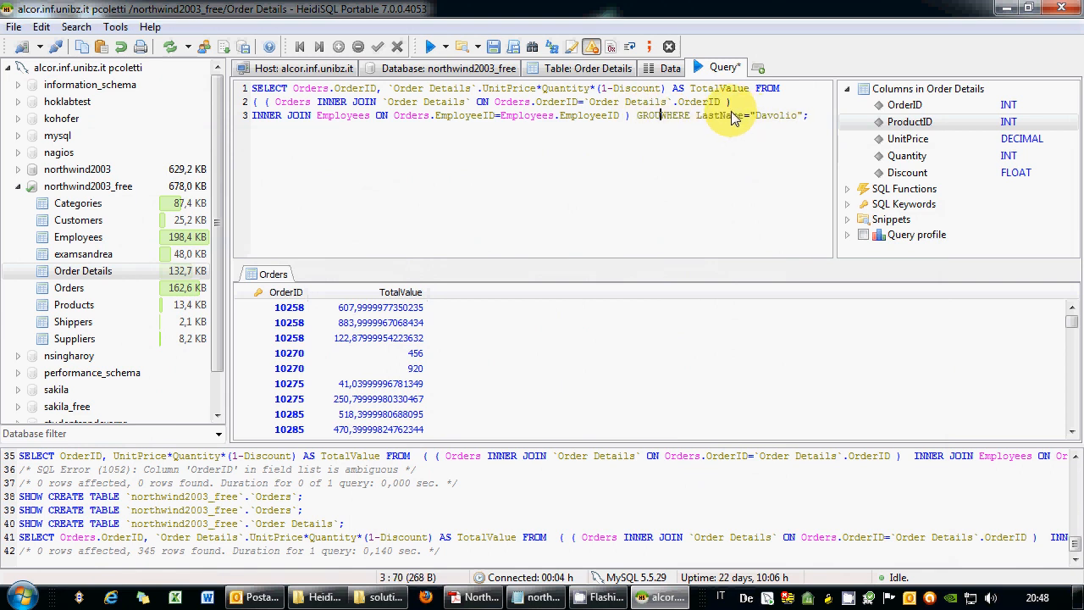
type("P BY")
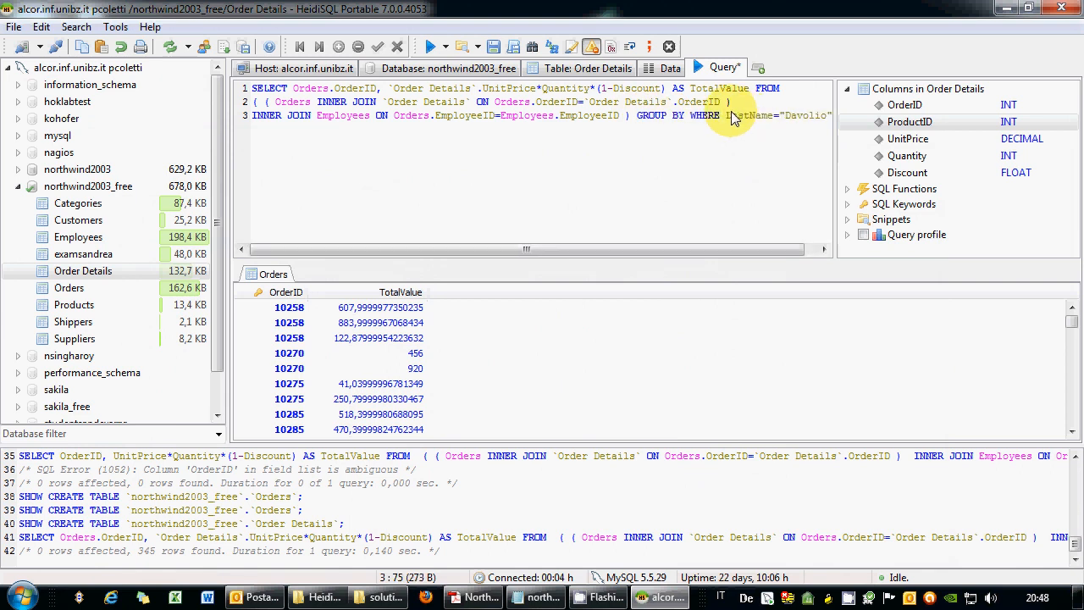
double_click(899, 107)
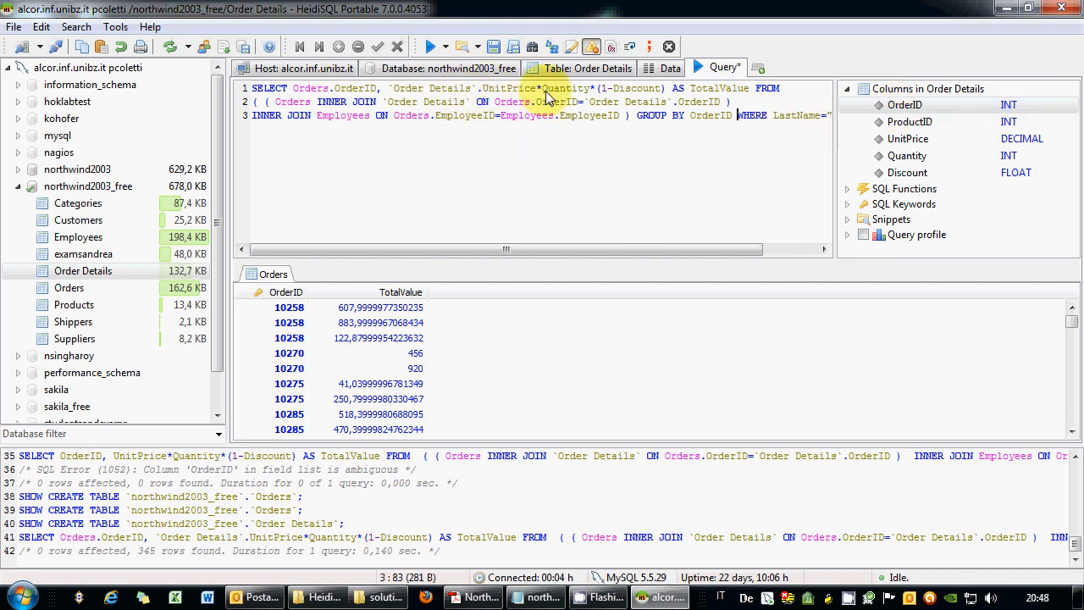
left_click(393, 91)
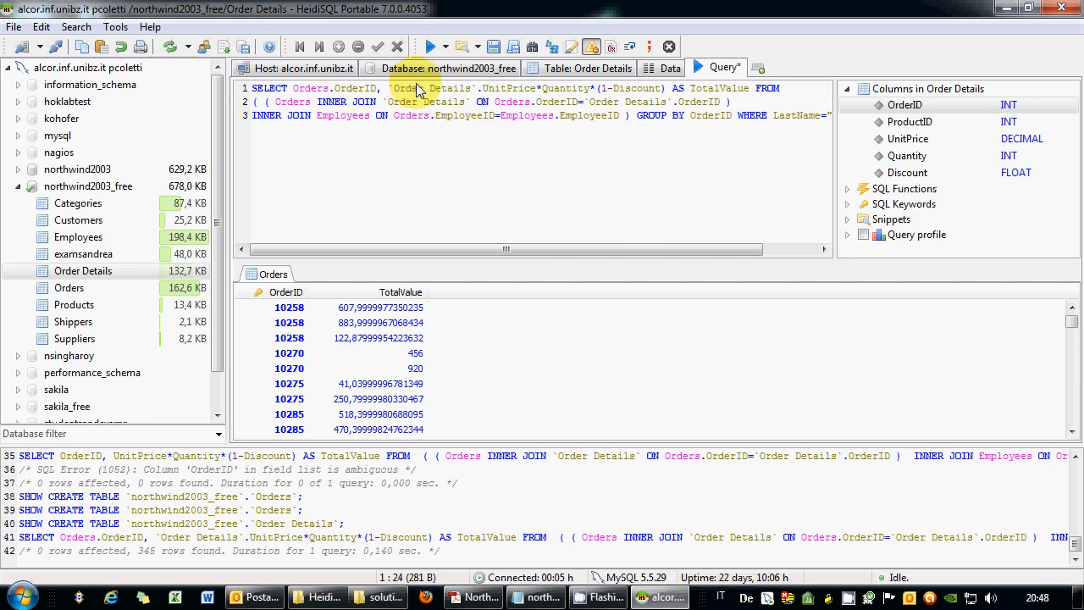
type("SUM(")
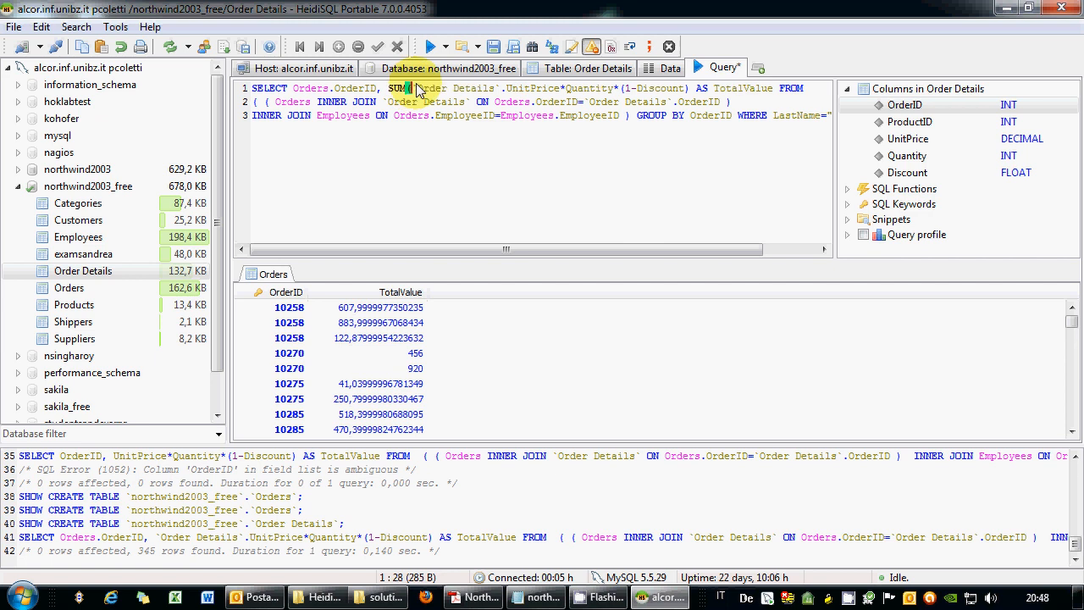
left_click(689, 88)
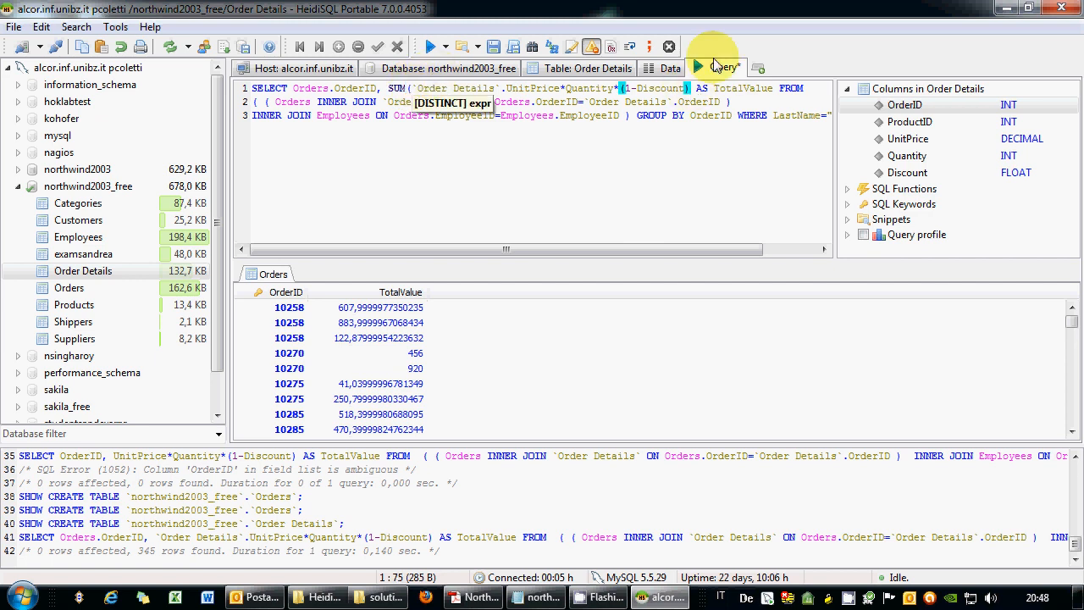
type(")")
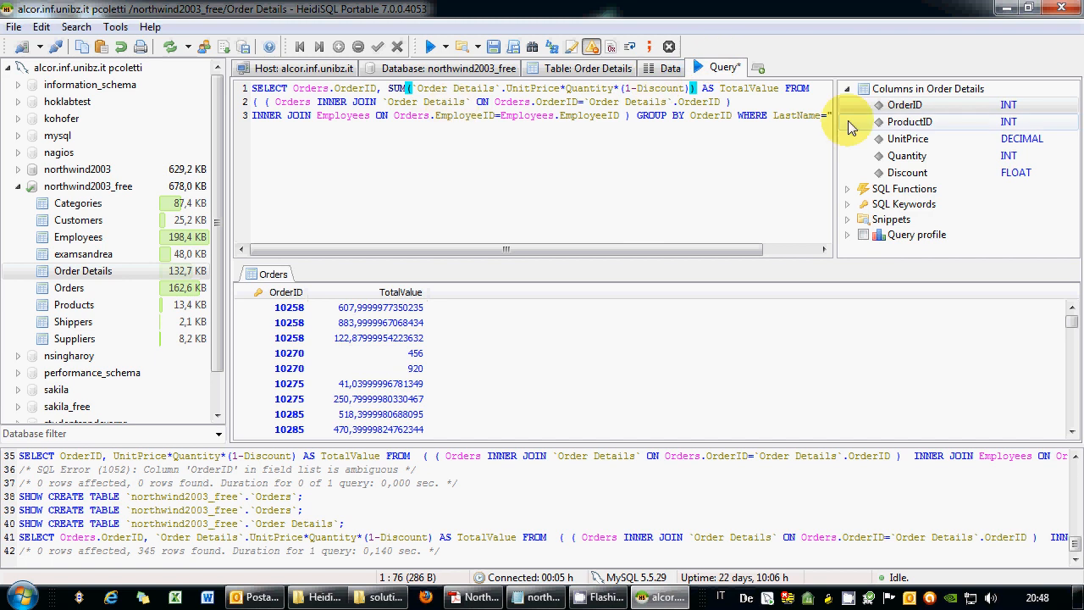
left_click_drag(834, 172, 192, 85)
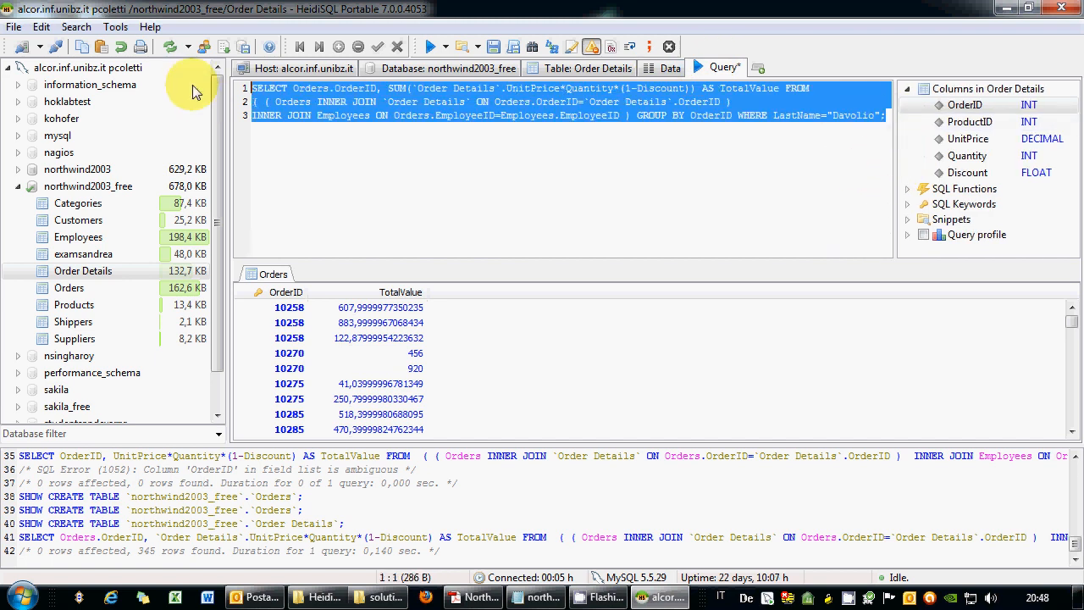
left_click(430, 47)
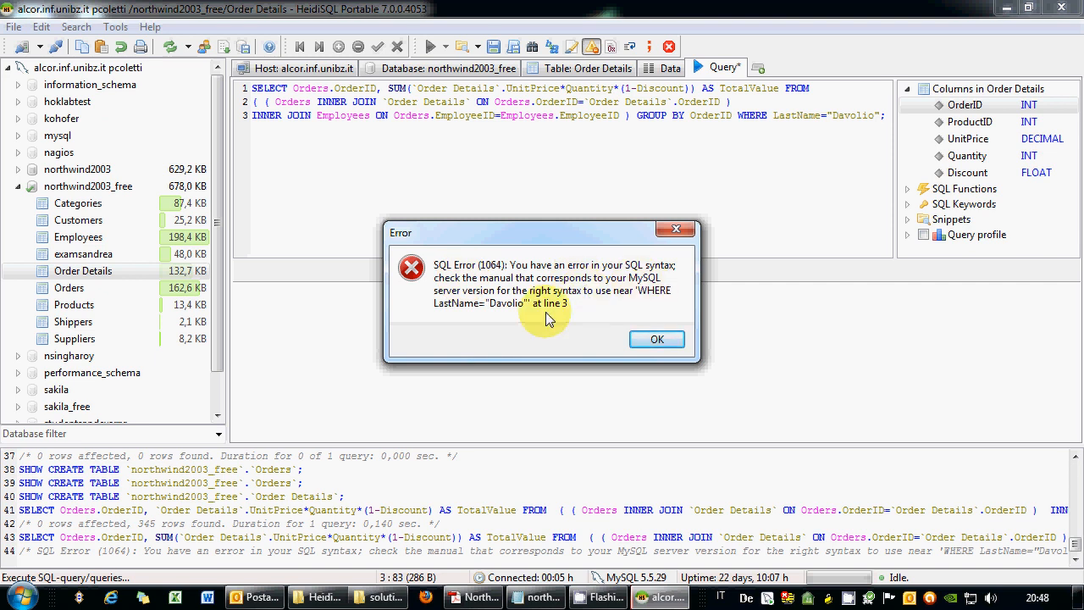
left_click(656, 339)
Move GROUP BY OrderID to after the WHERE clause, keeping the closing semicolon.
left_click(636, 116)
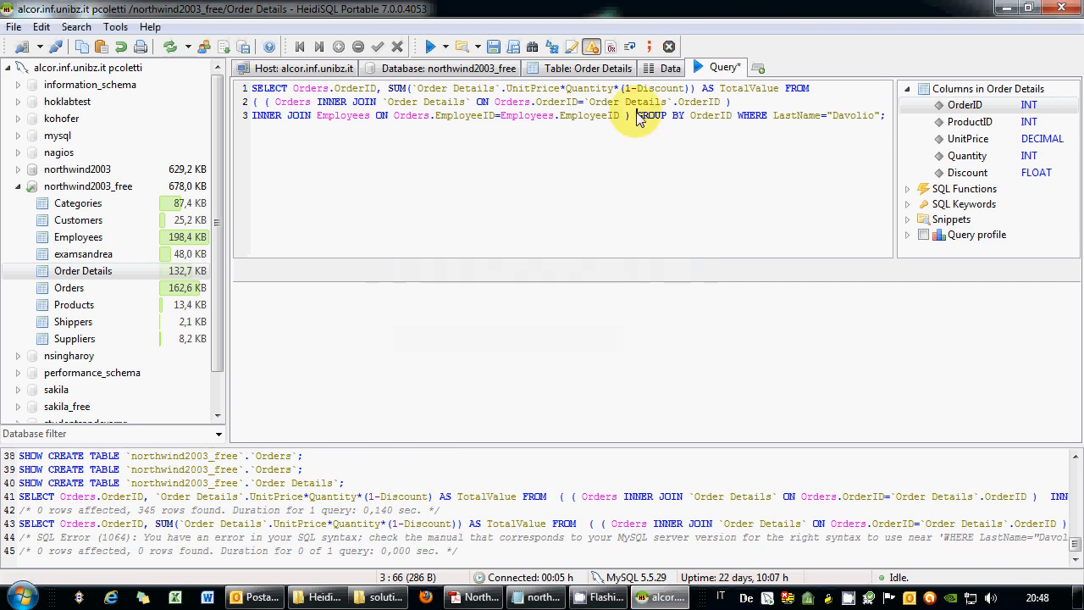
left_click_drag(637, 116, 737, 116)
key("ctrl+c")
key("Delete")
key("End")
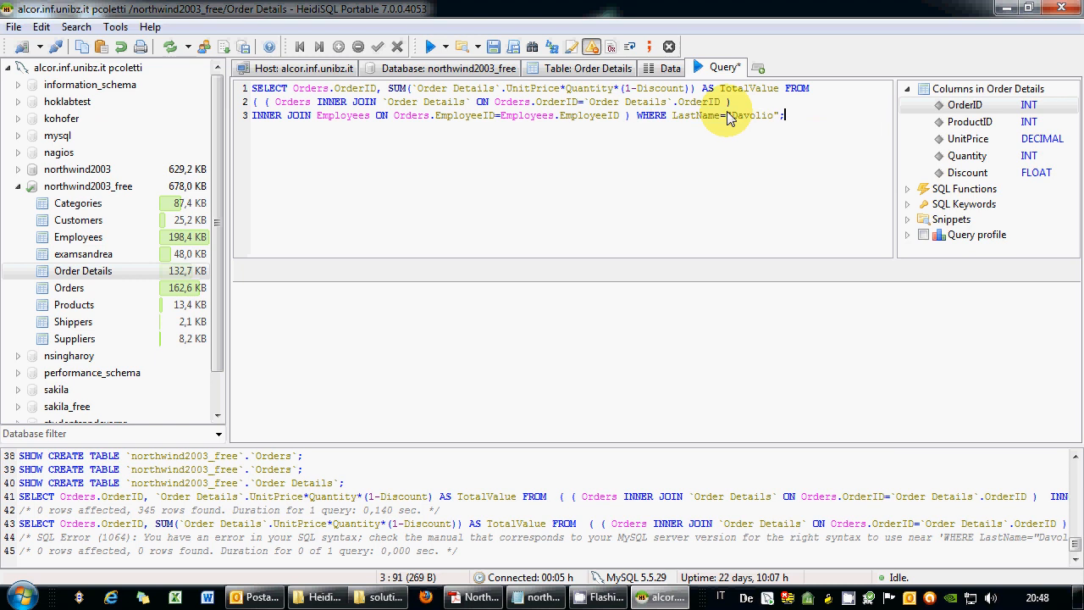
key("Insert")
key("BackSpace")
key("Insert")
key("ctrl+v")
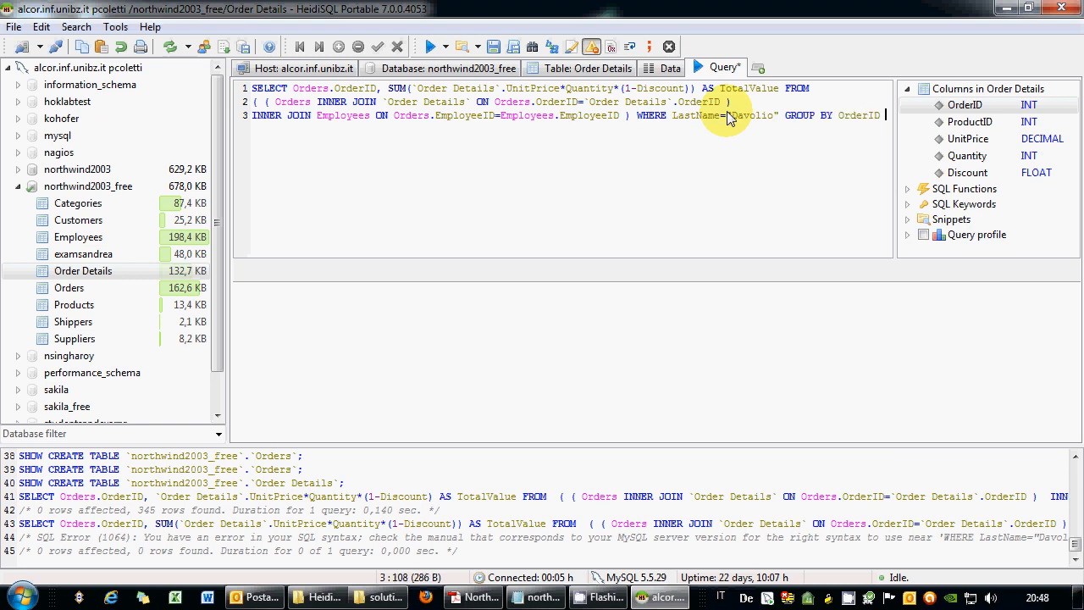
key("BackSpace")
type(";")
Rerun the whole query, returning 123 summed orders, and add blank lines below it.
key("ctrl+a")
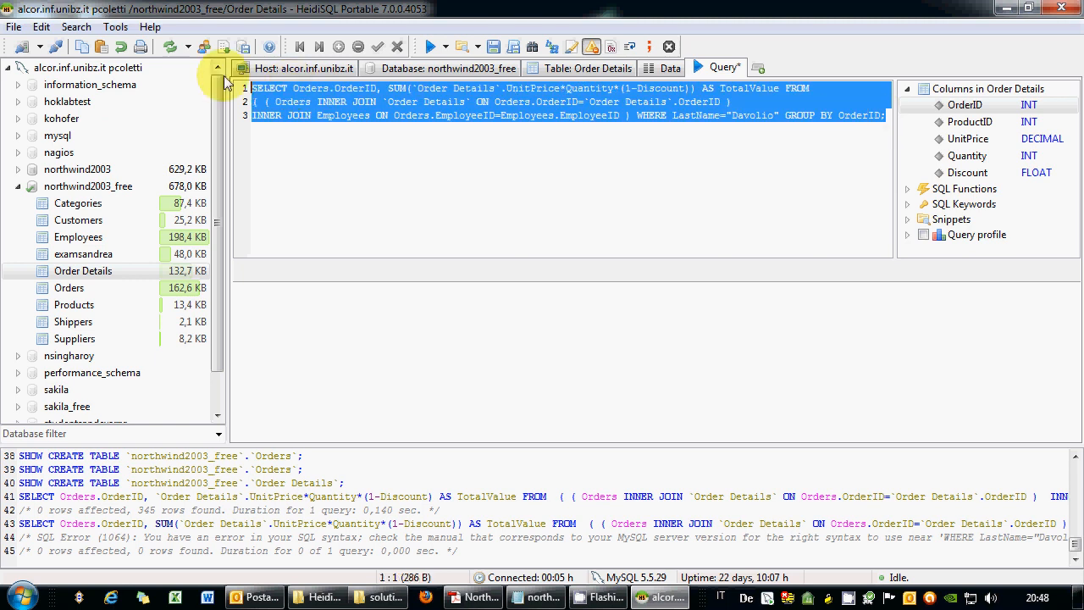
left_click(429, 46)
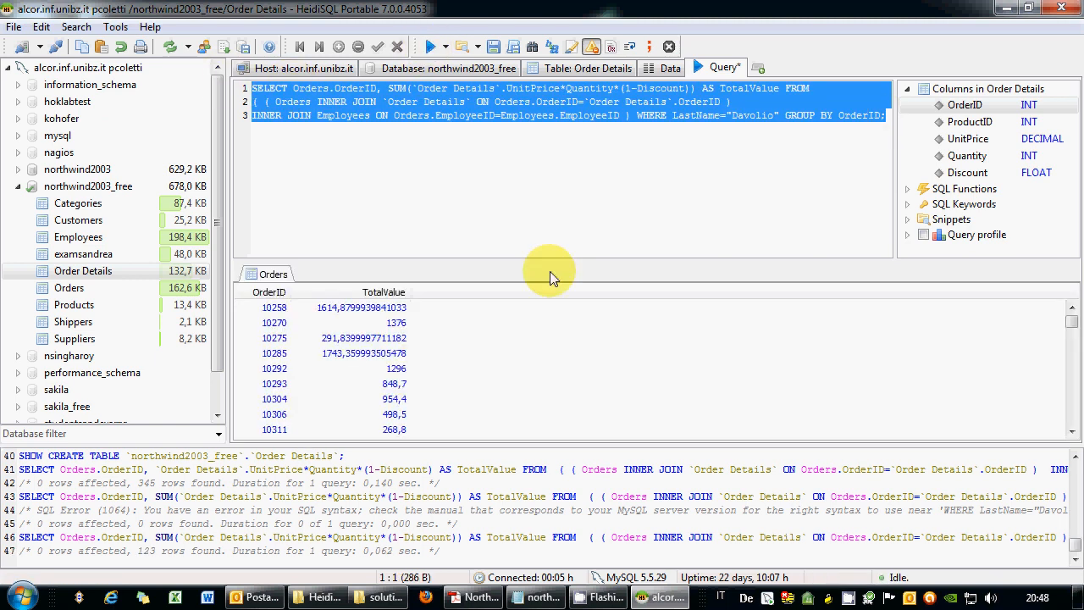
left_click_drag(1070, 320, 1073, 285)
left_click(361, 146)
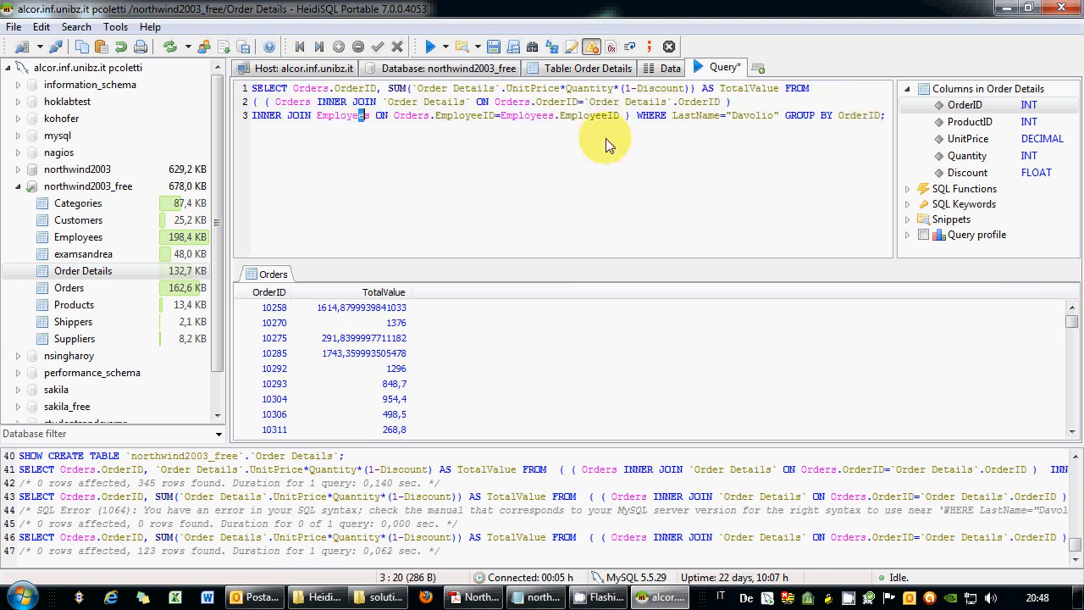
left_click(888, 116)
key("Return")
key("Return")
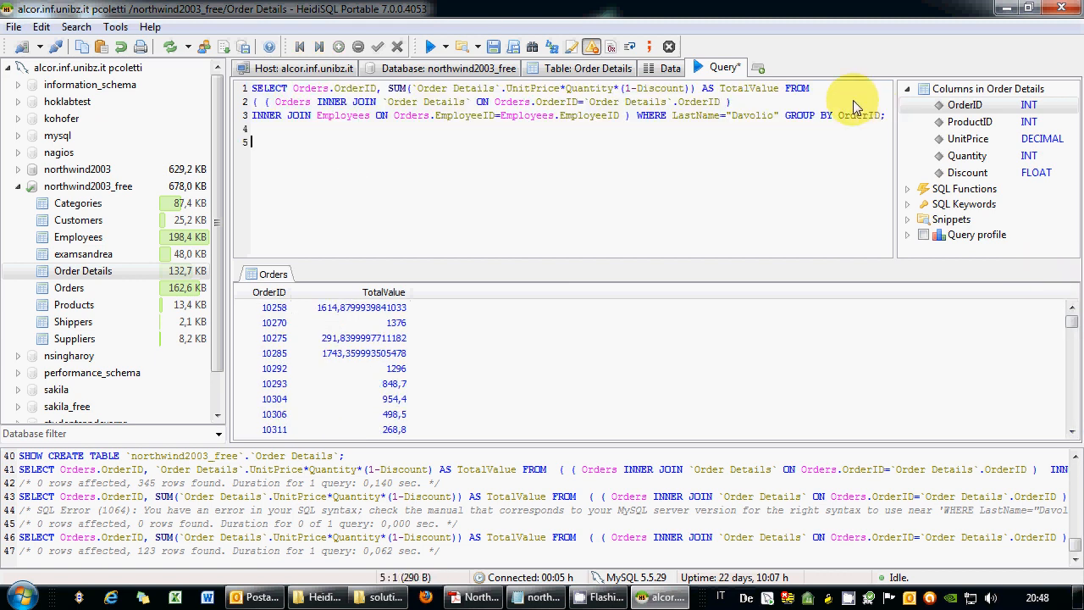
Delete the stray Products text from the editor and view the Products table's CREATE TABLE code.
right_click(869, 598)
left_click(886, 559)
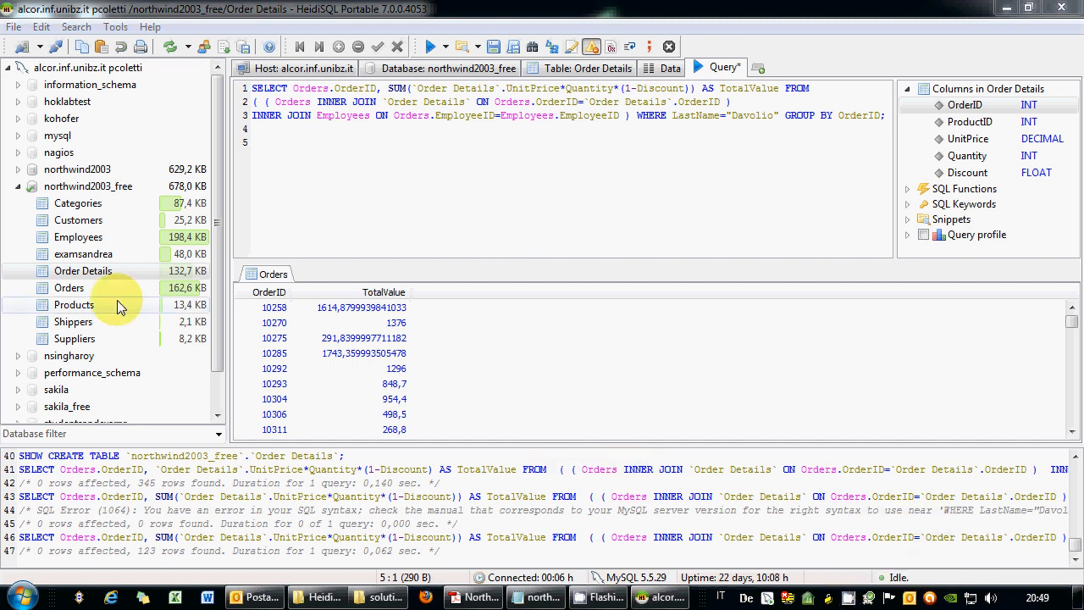
left_click_drag(117, 301, 391, 203)
left_click_drag(300, 142, 217, 138)
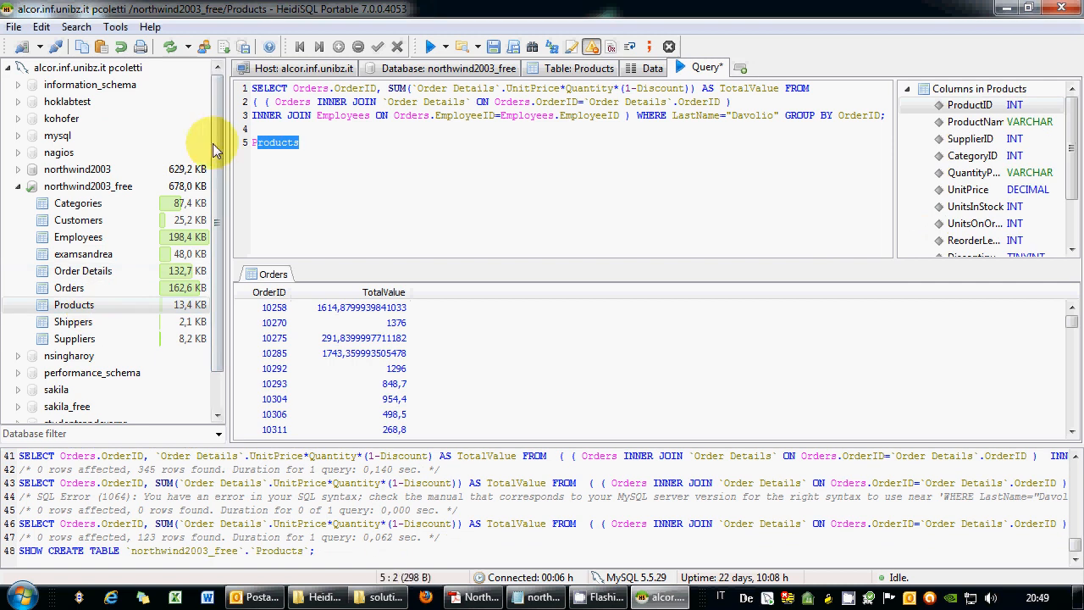
key("Delete")
left_click(603, 70)
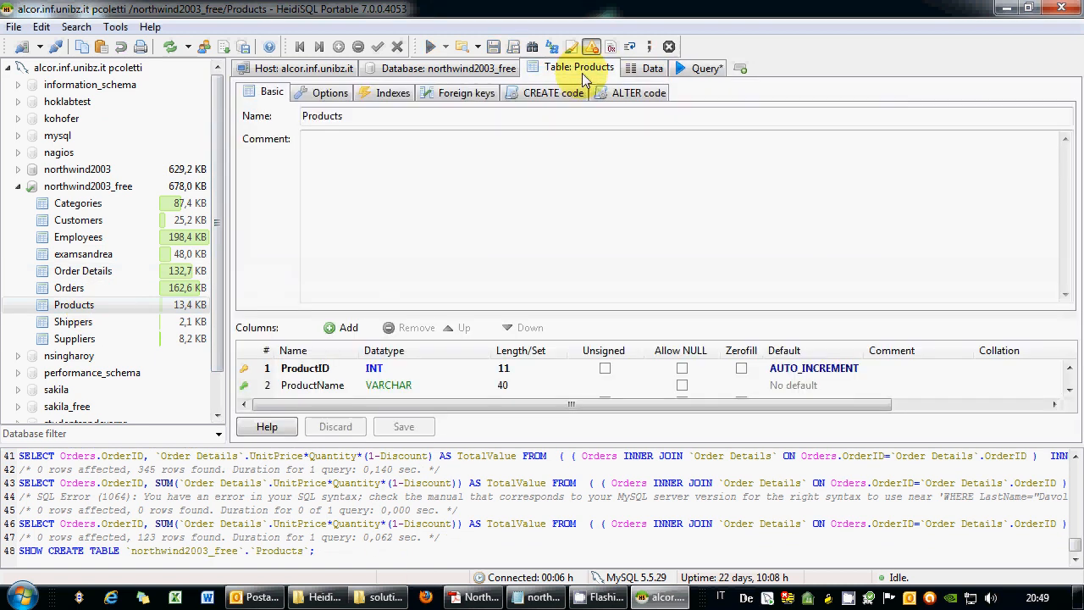
left_click(645, 73)
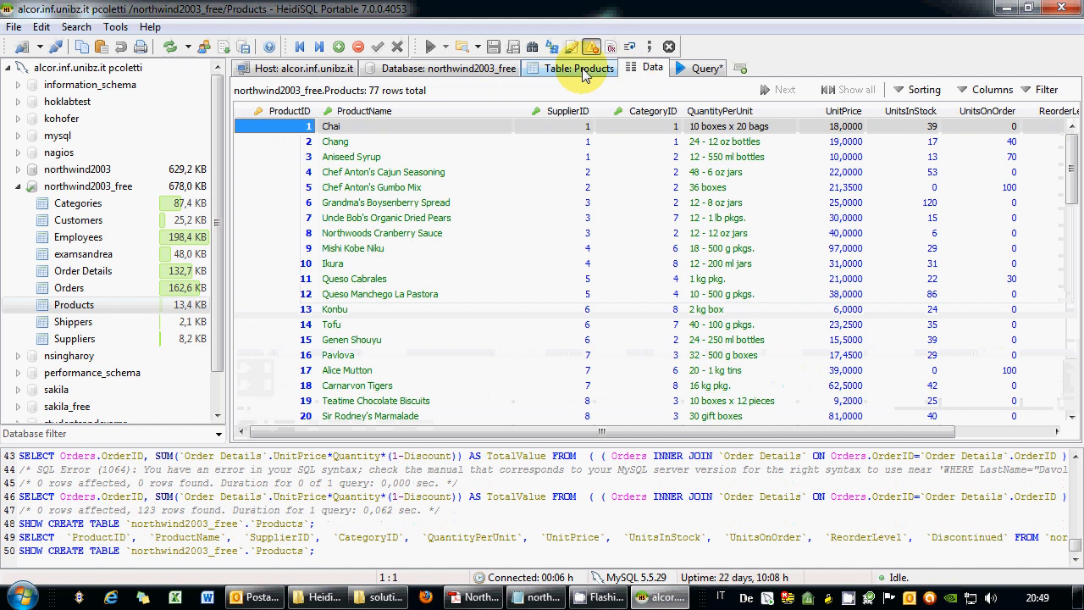
left_click(582, 68)
left_click(550, 98)
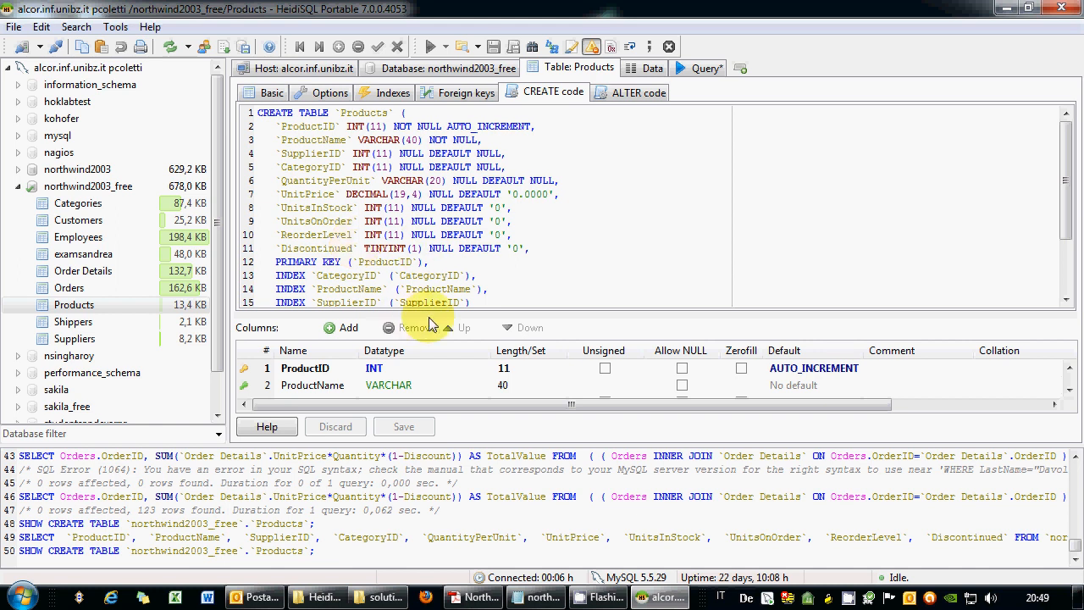
Add a new column 11 to the Products table and name it color.
left_click_drag(428, 317, 453, 162)
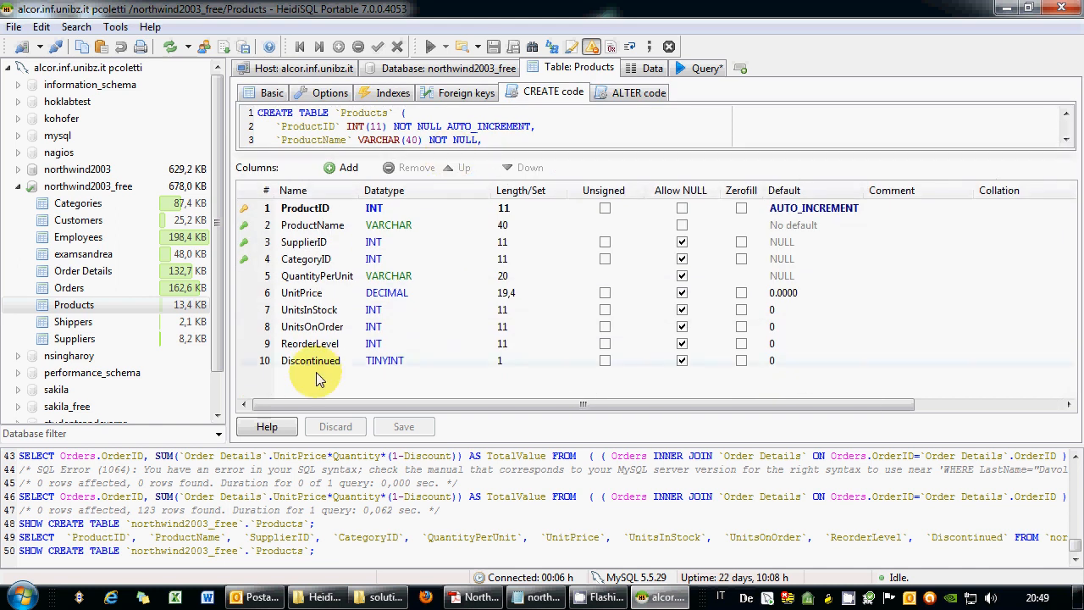
left_click(340, 167)
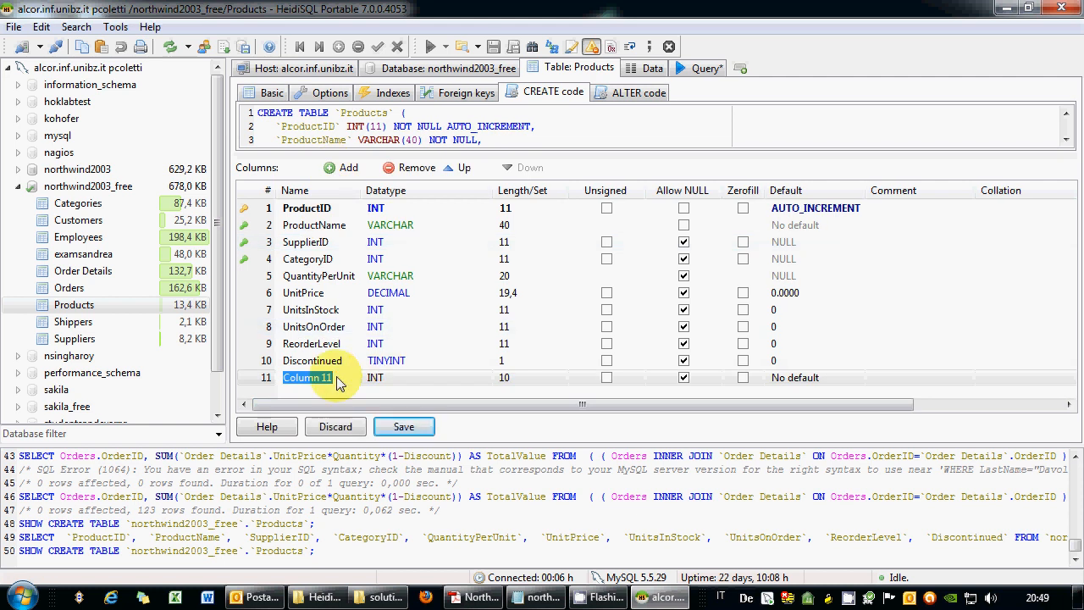
type("COLOR")
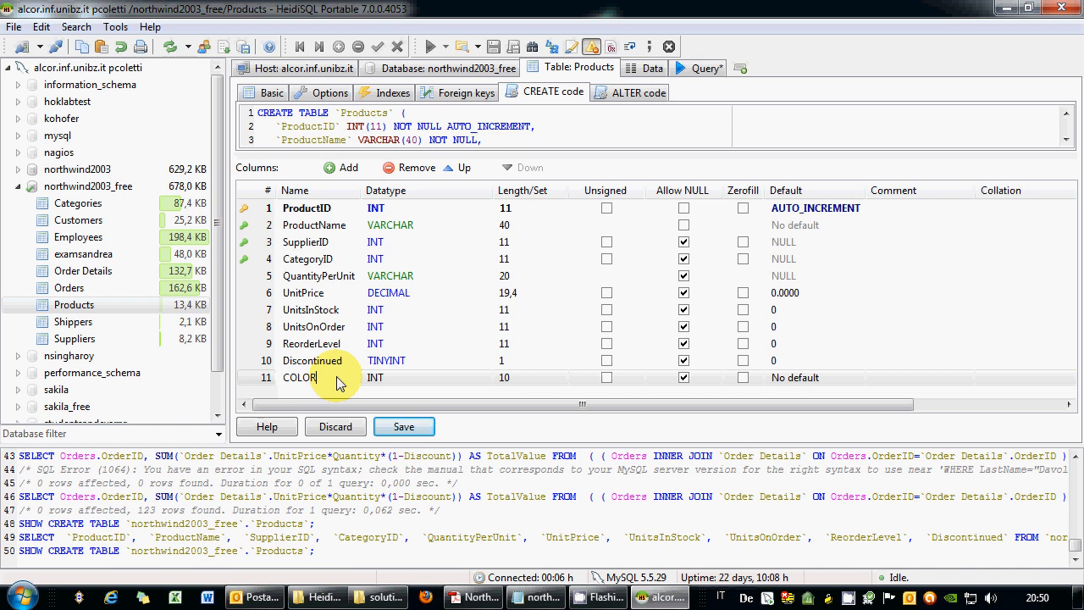
key("BackSpace")
key("BackSpace")
key("BackSpace")
key("BackSpace")
key("BackSpace")
type("color")
Make color an ENUM allowing 'WHITE','BLACK','OTHER', and widen the Length/Set column.
left_click(405, 378)
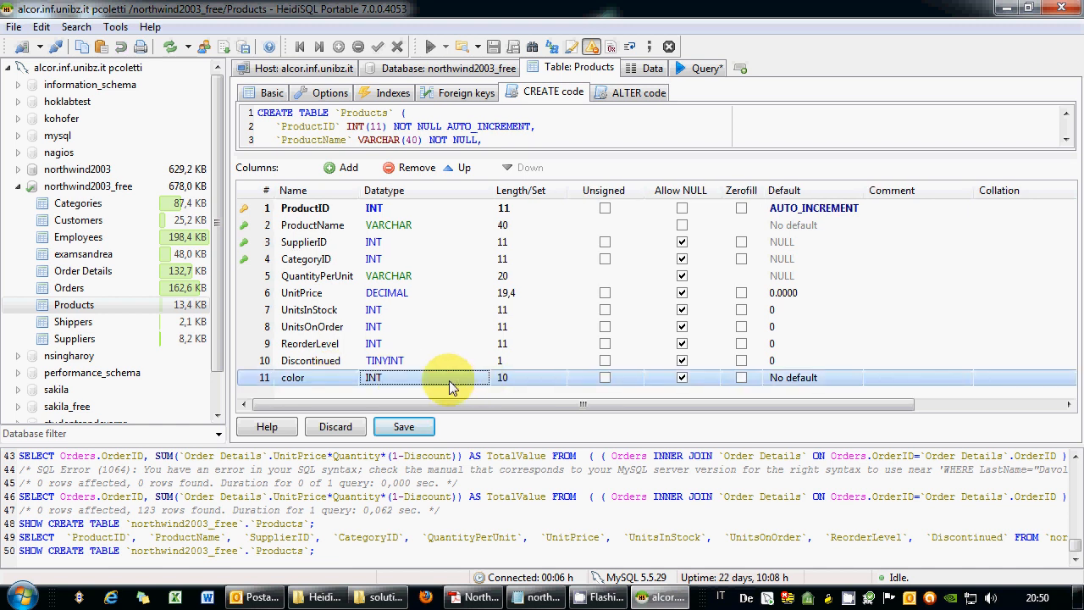
left_click(448, 386)
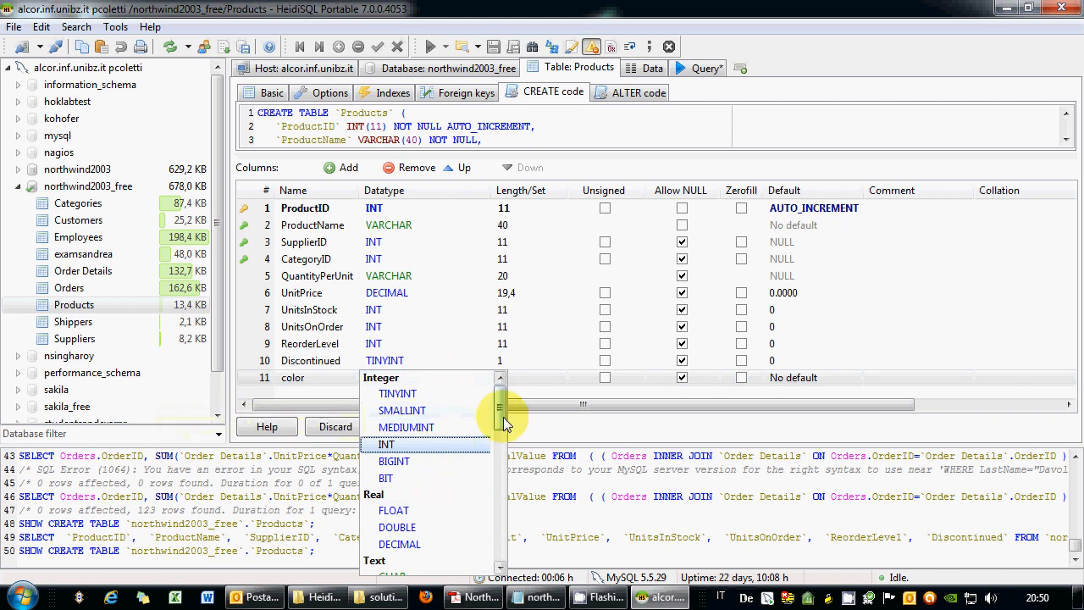
left_click_drag(503, 424, 500, 536)
left_click(445, 546)
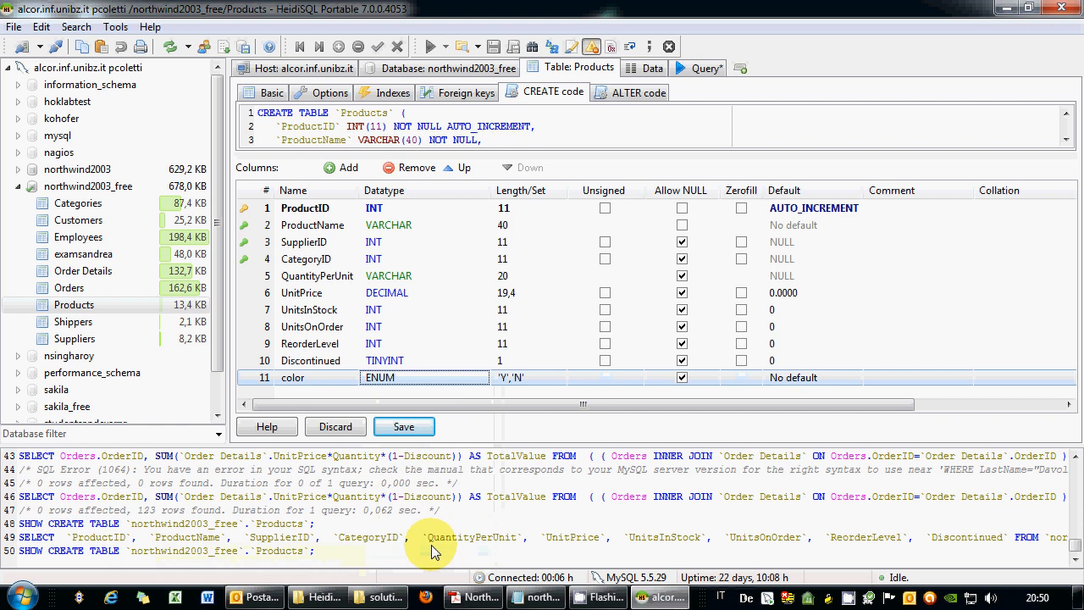
left_click(517, 377)
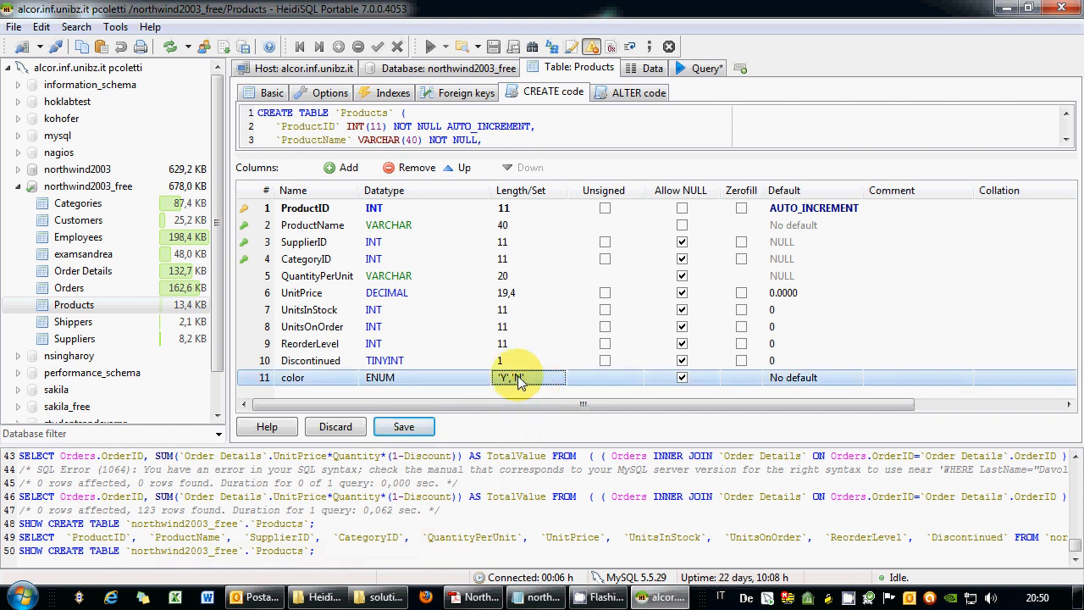
left_click(519, 379)
type("'")
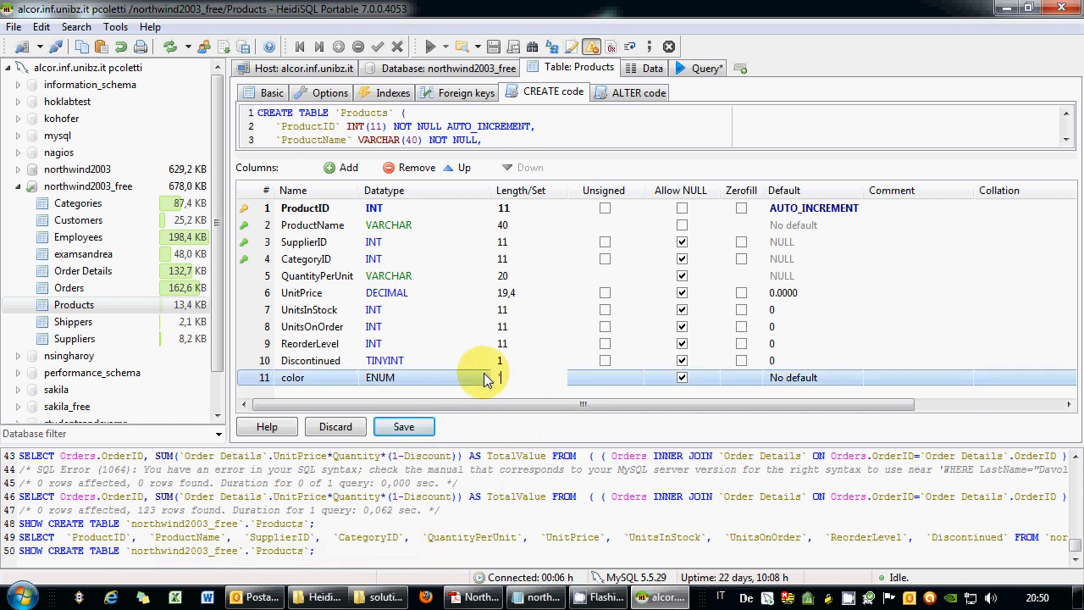
type("WHITE'")
type(",'")
type("BLACK")
type("'")
type(",")
type("'")
type("OTHER")
type("'")
key("Tab")
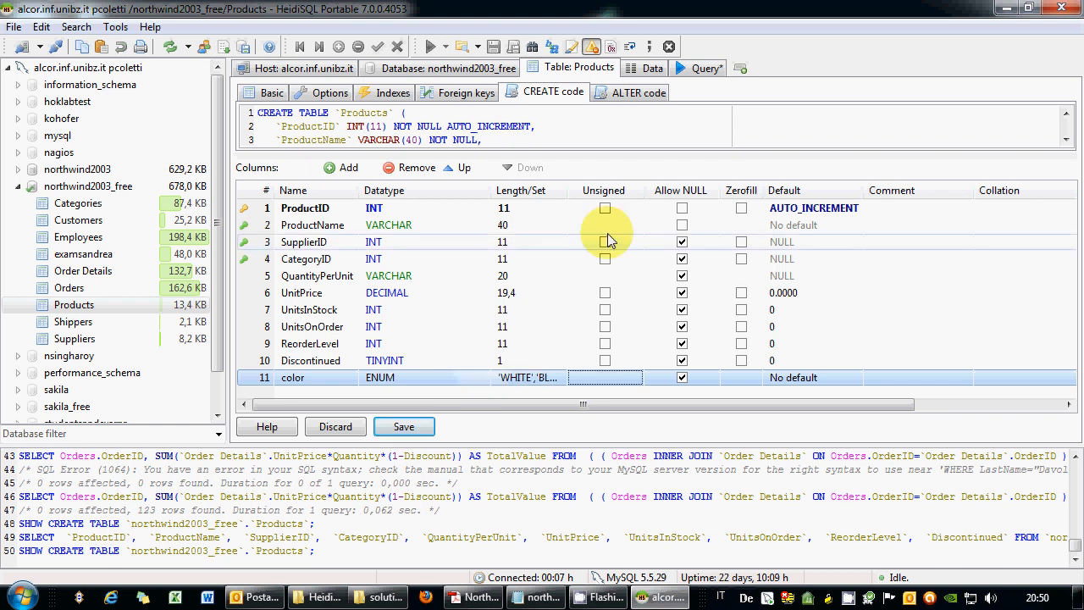
left_click_drag(569, 196, 639, 198)
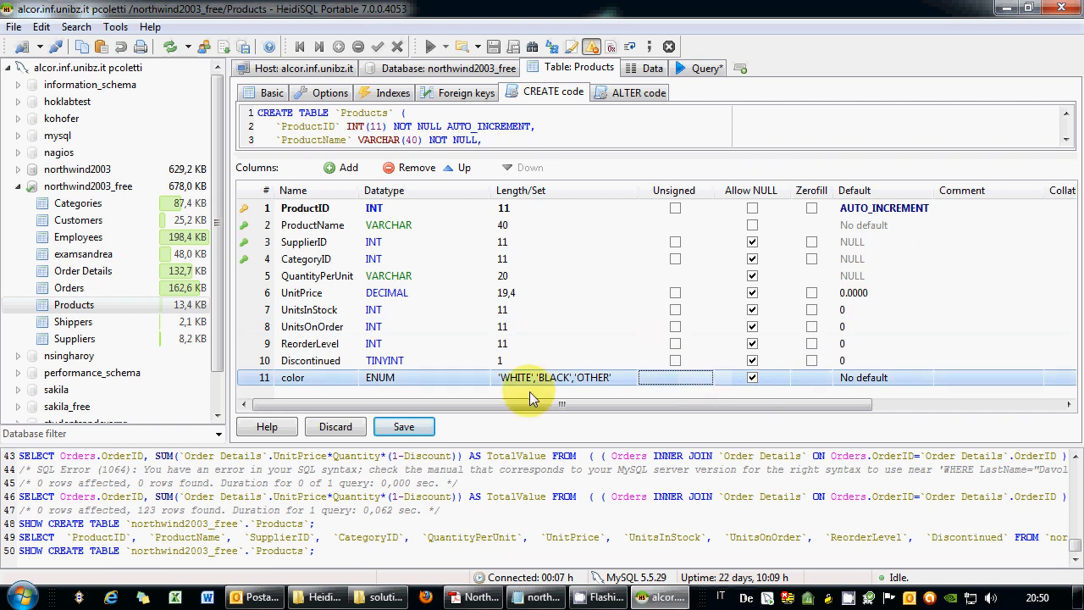
Create a KEY index on the color column and review it in the CREATE code.
right_click(261, 383)
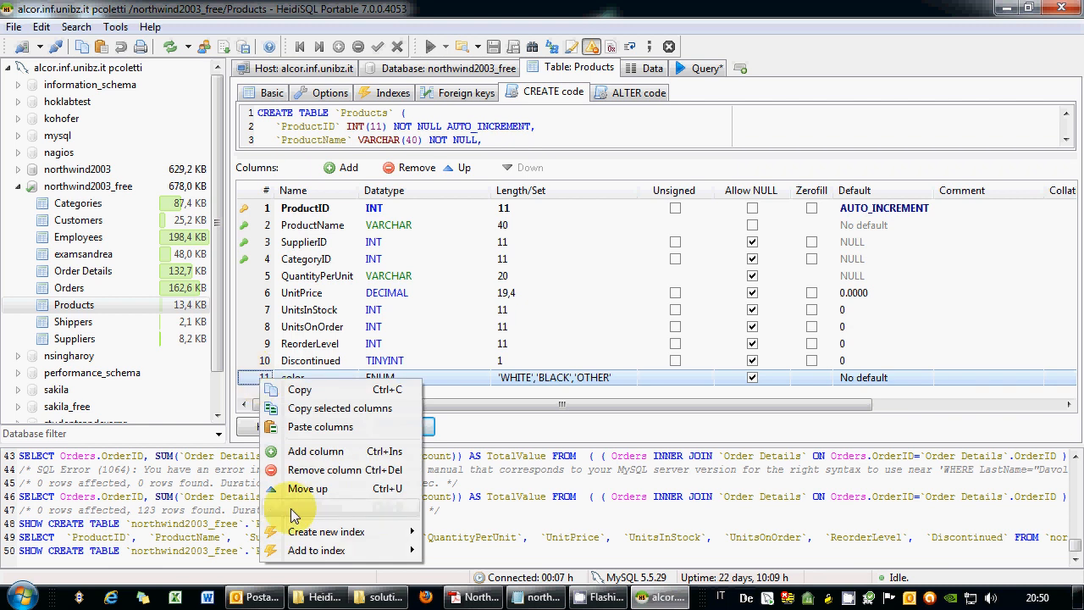
mouse_move(296, 535)
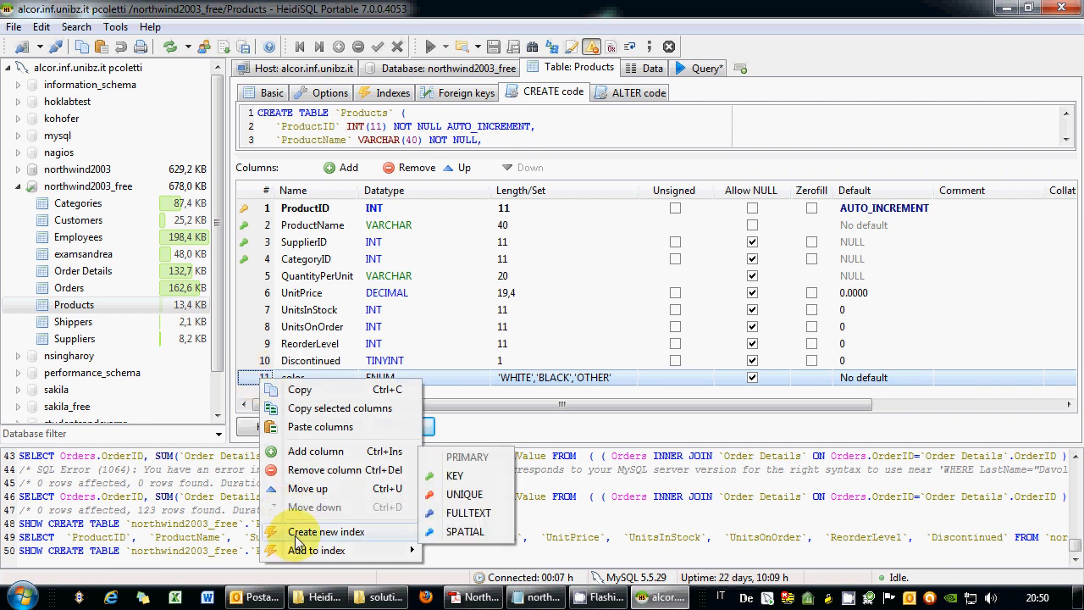
left_click(466, 477)
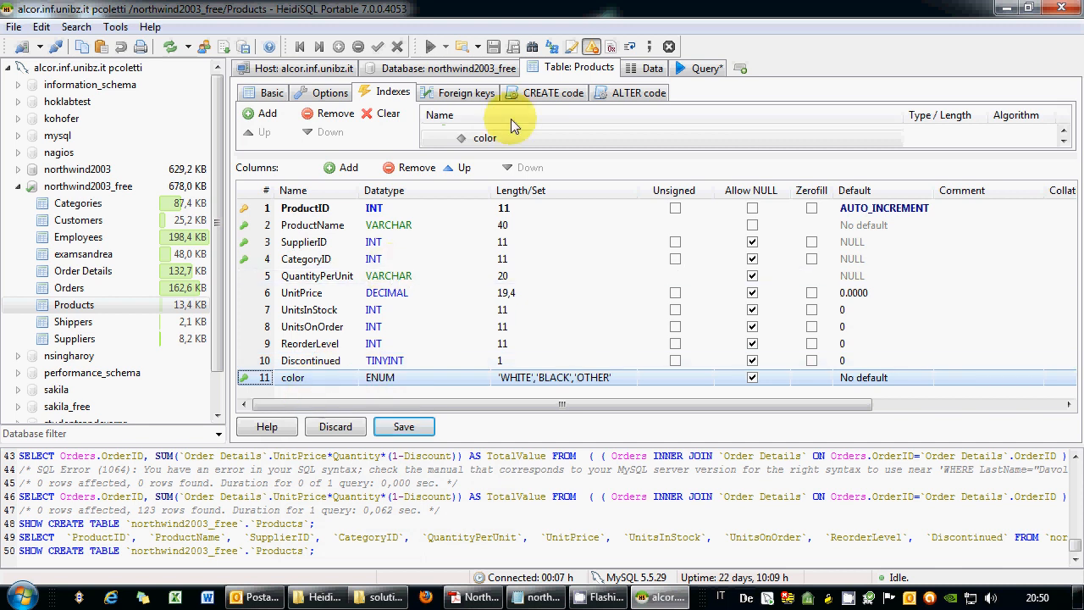
left_click(550, 93)
left_click_drag(758, 150, 689, 351)
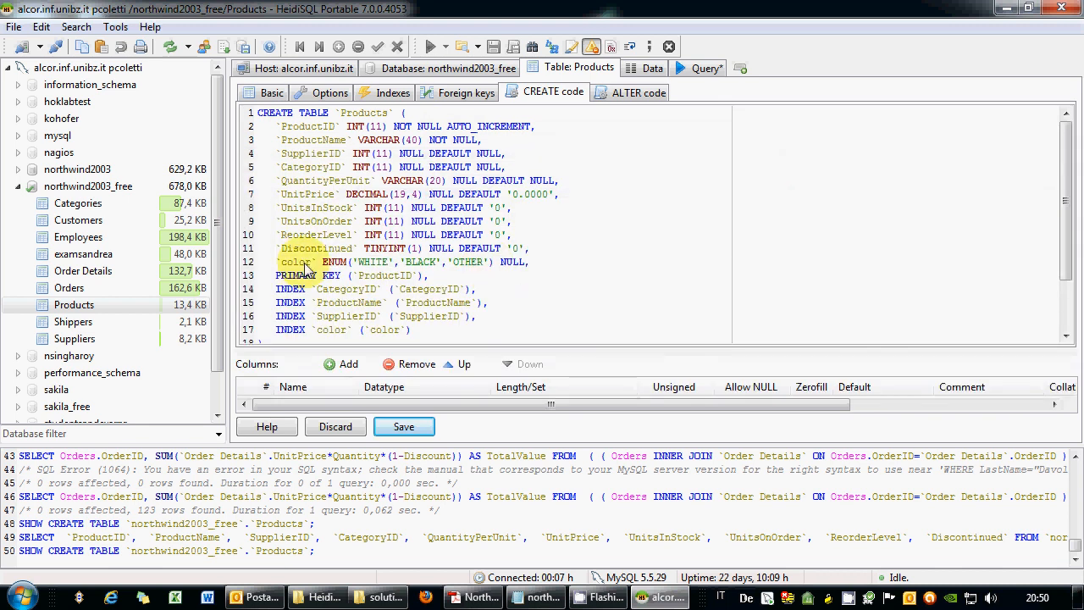
left_click_drag(276, 329, 415, 342)
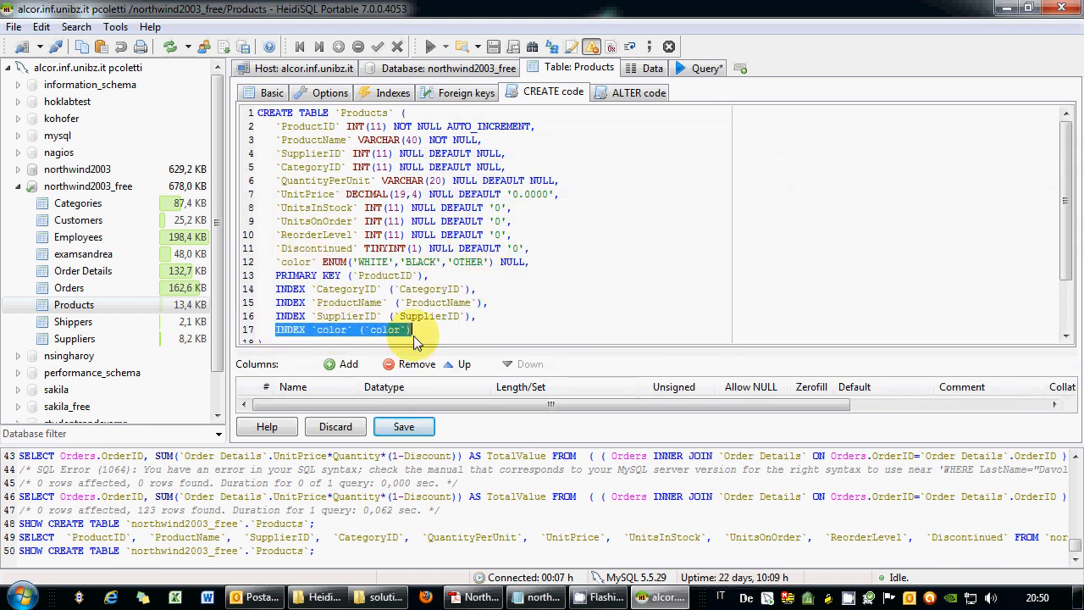
left_click(430, 334)
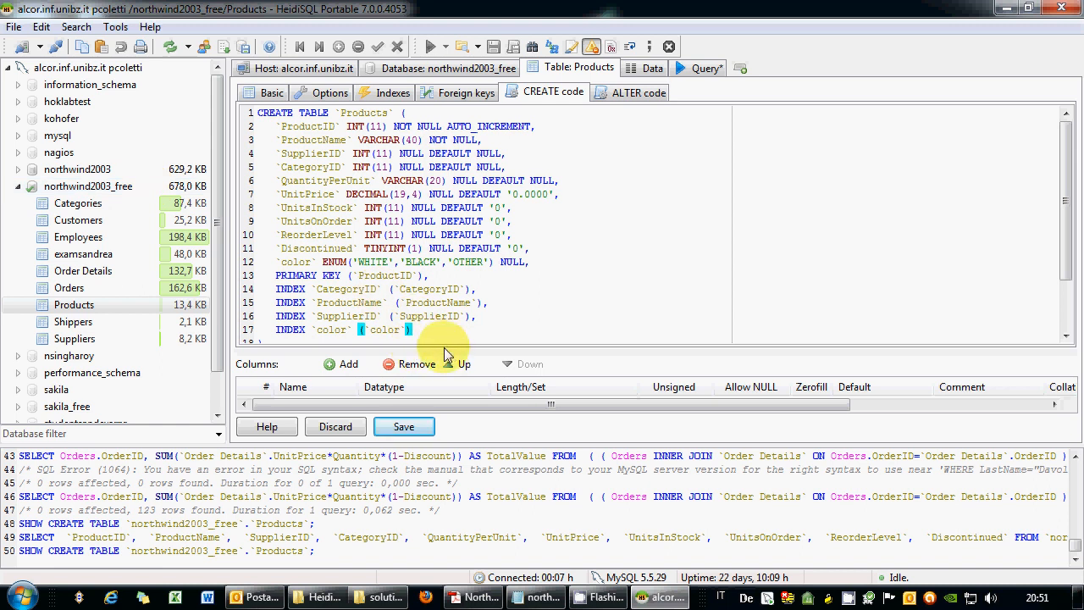
Remove the color column from Products and return to the Query tab.
left_click_drag(447, 349, 446, 135)
left_click(246, 360)
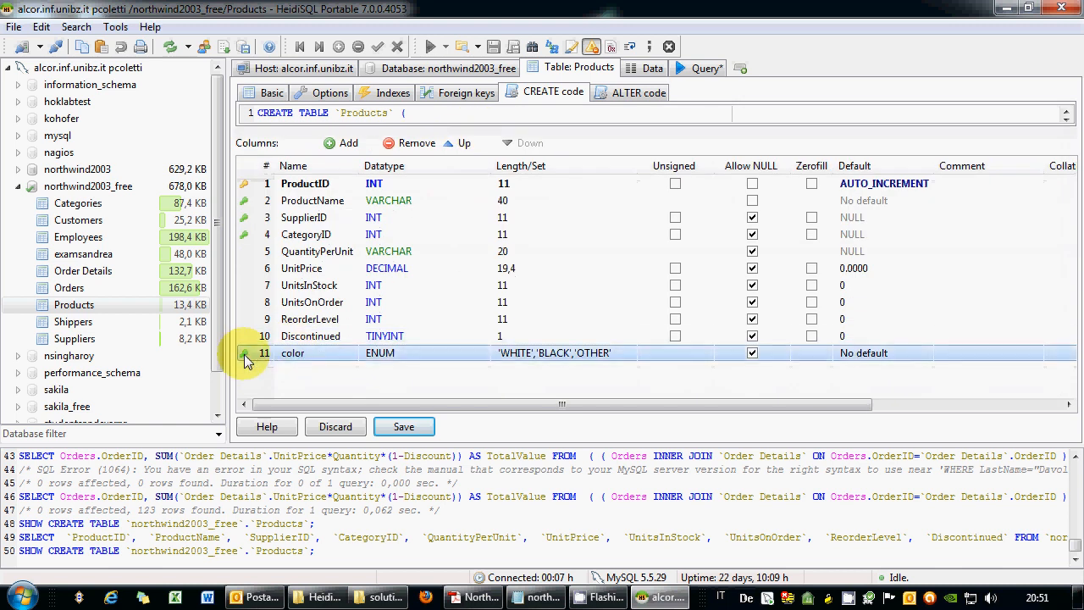
right_click(246, 359)
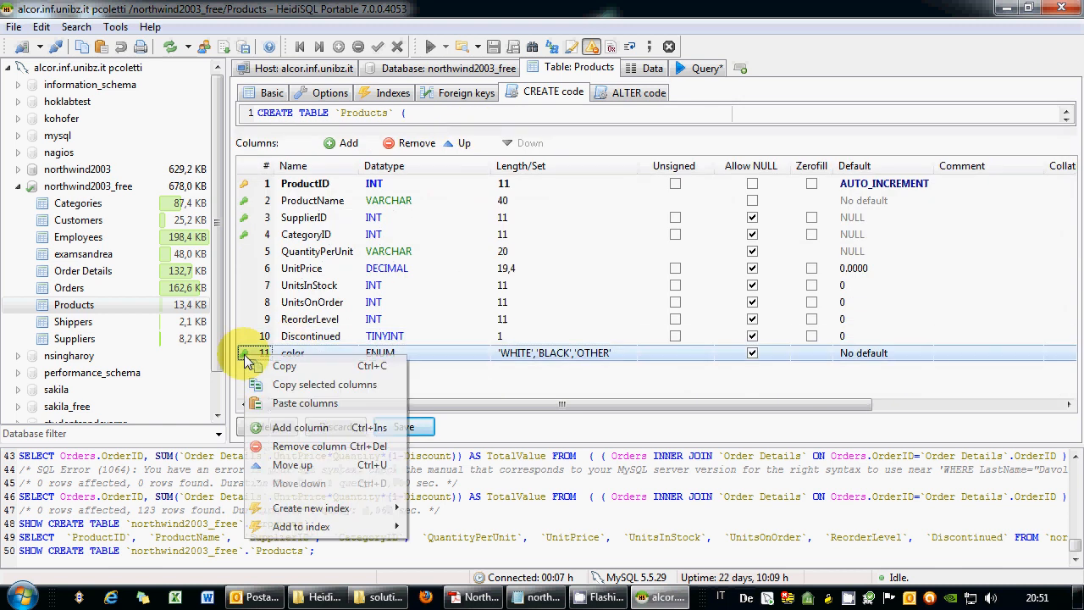
left_click(296, 448)
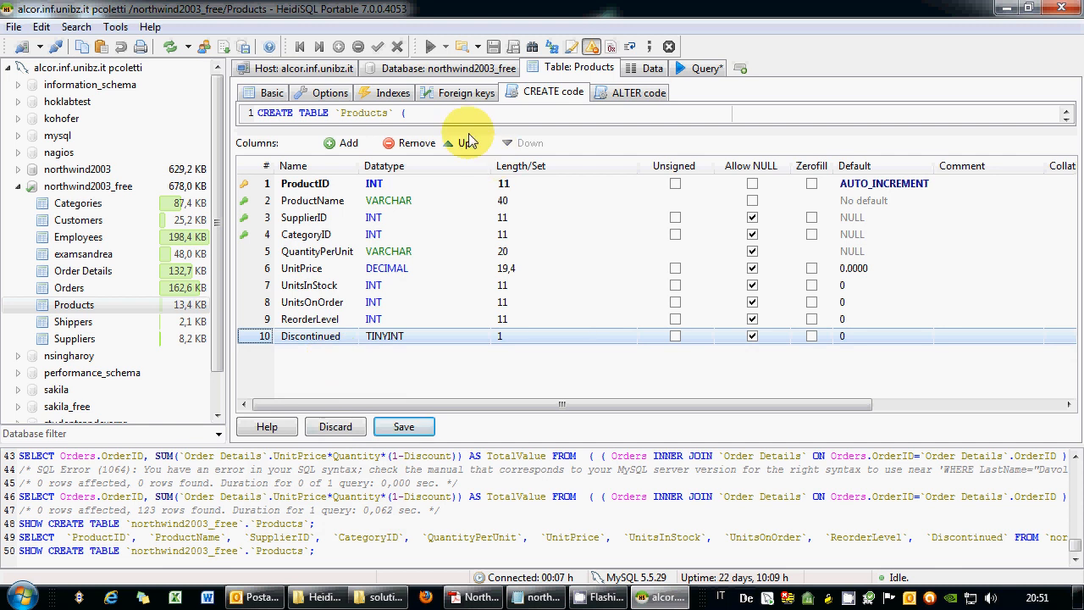
left_click(694, 68)
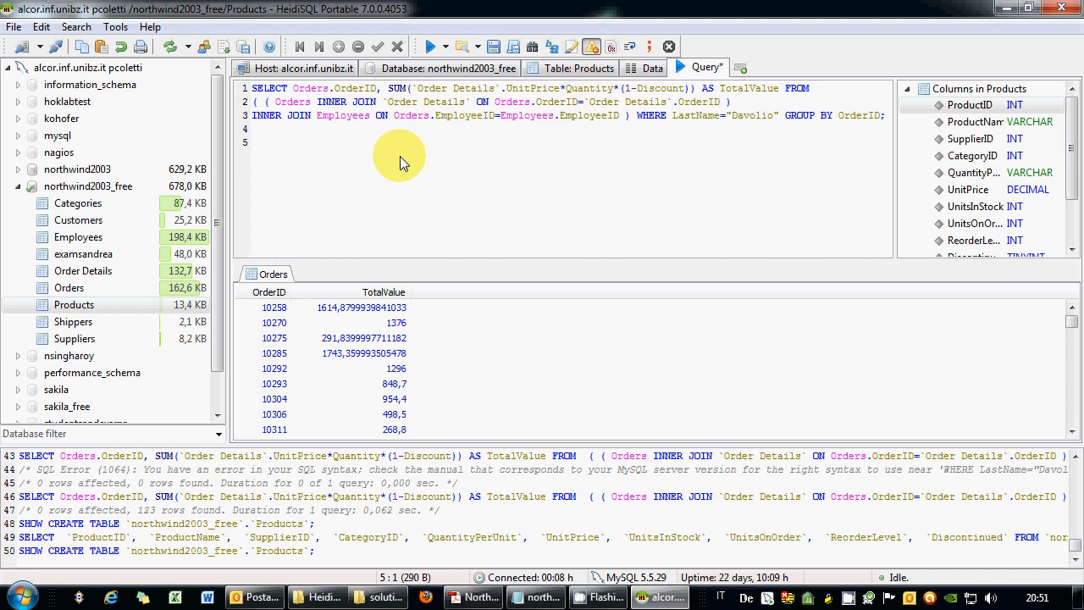
Write ALTER TABLE Products ADD color ENUM('white','black','other'); in the query editor.
type("ALTER TABLE Pro")
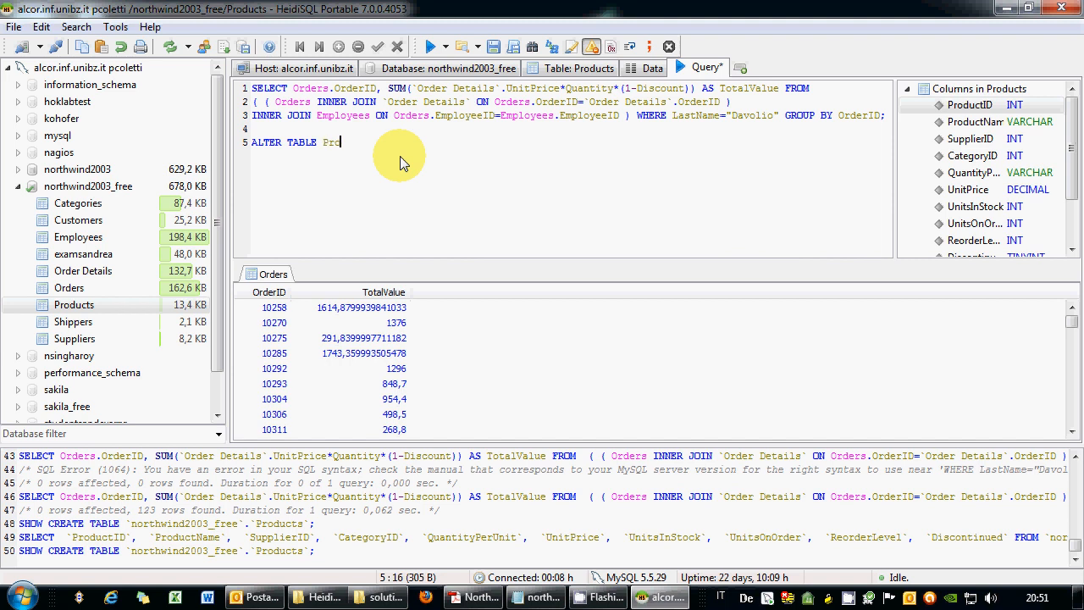
type("ducts ADD")
right_click(849, 597)
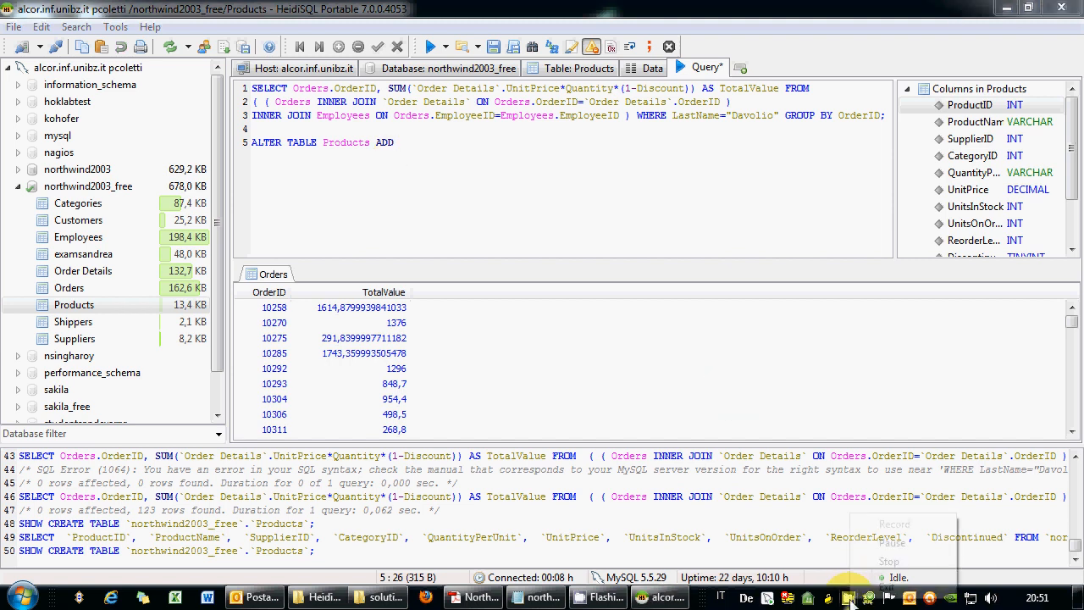
left_click(889, 547)
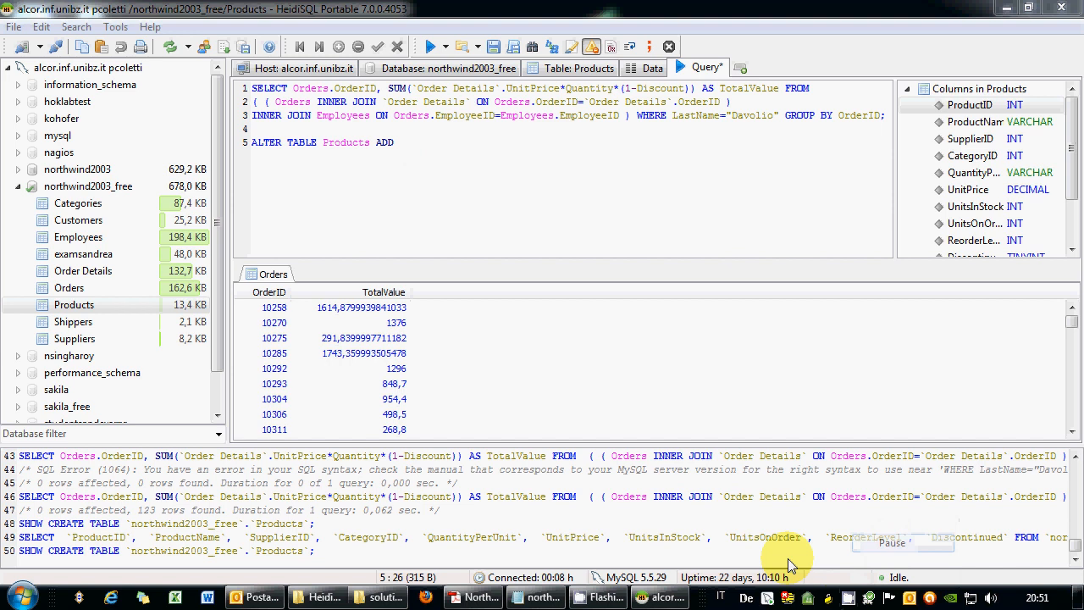
left_click(375, 144)
key("Return")
key("End")
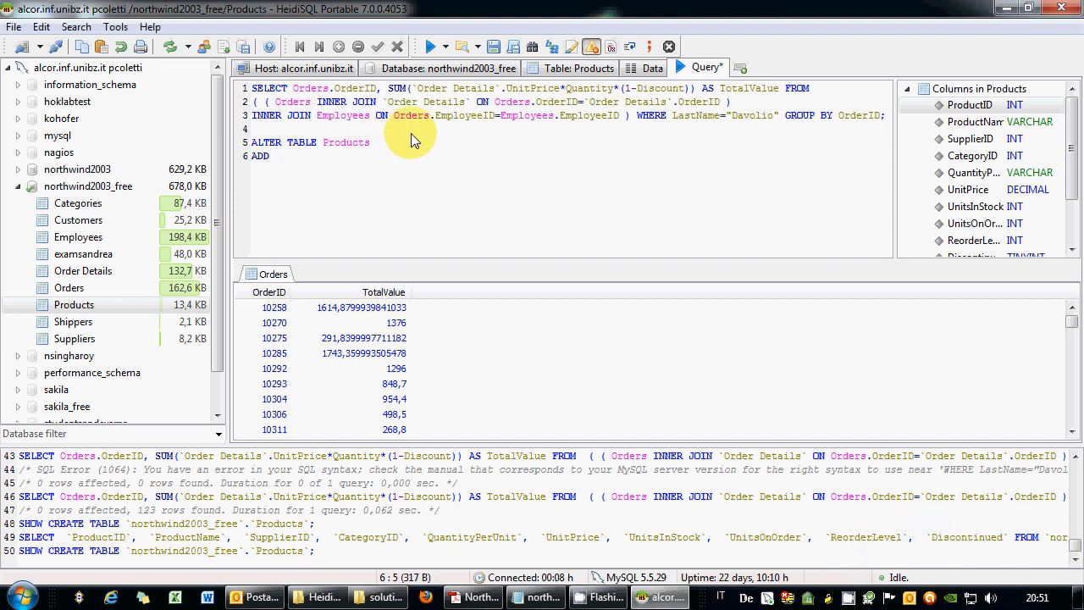
type("color ENUM(")
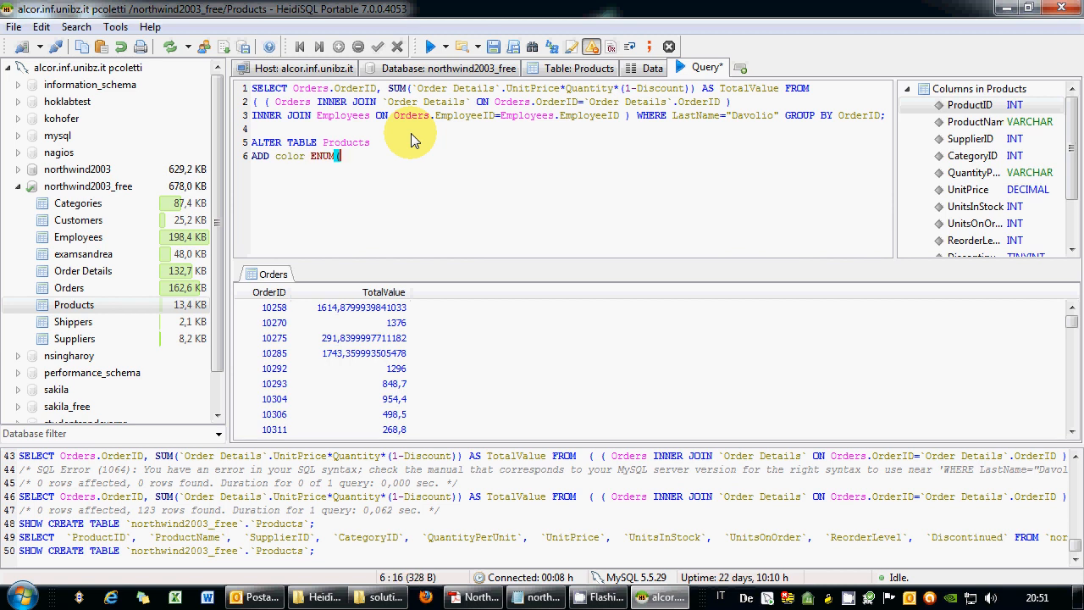
type("'white','black','other")
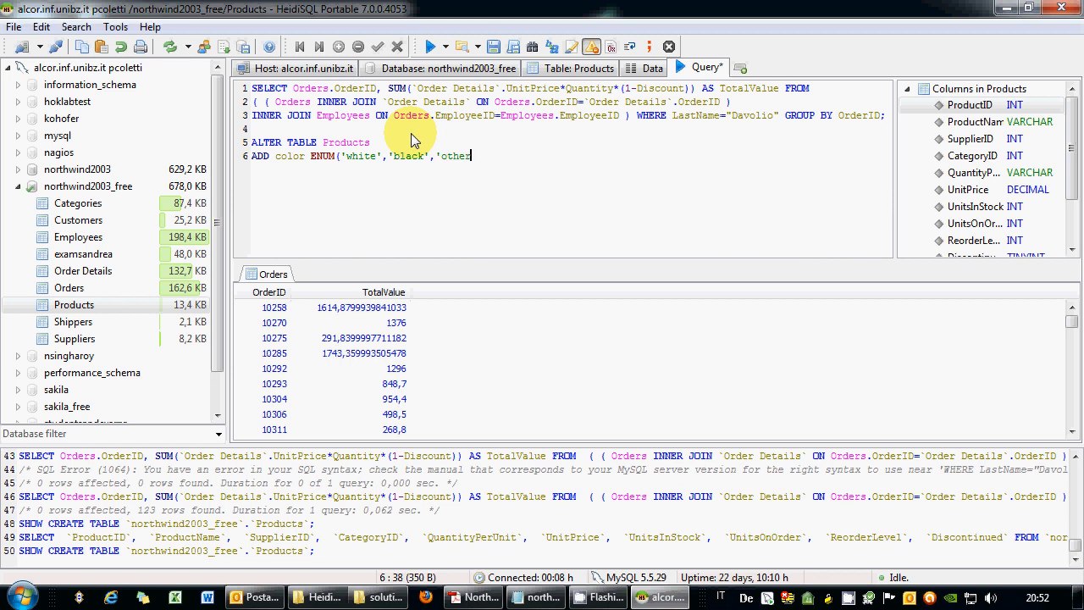
type("');")
Add a second statement, ALTER TABLE Products ADD INDEX color;, and select the column-adding lines.
key("Return")
type("#LTER TABLE Products")
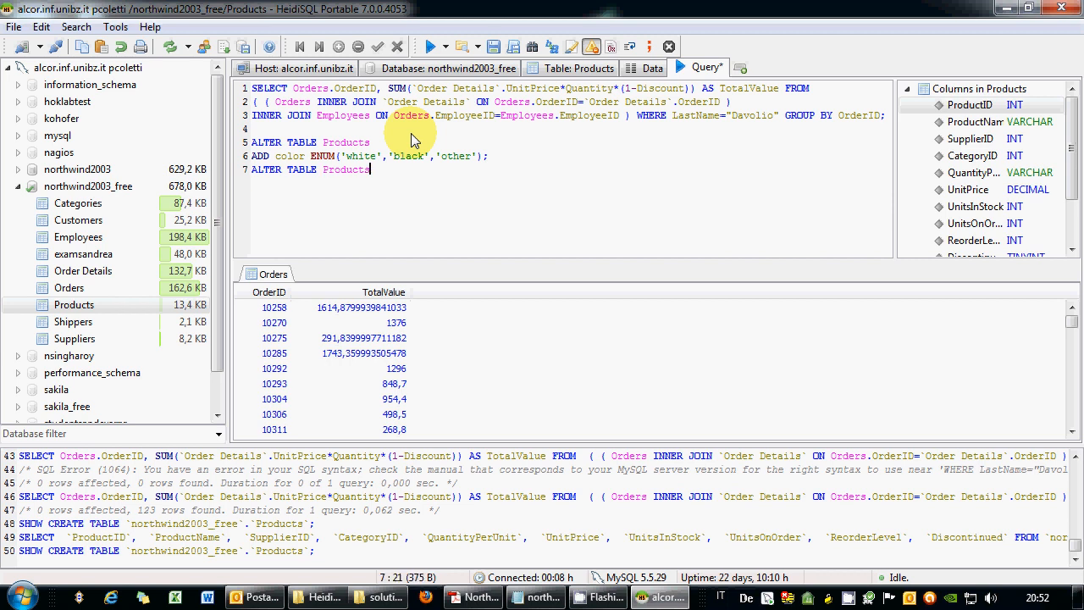
key("Return")
type("ADD INDEX color")
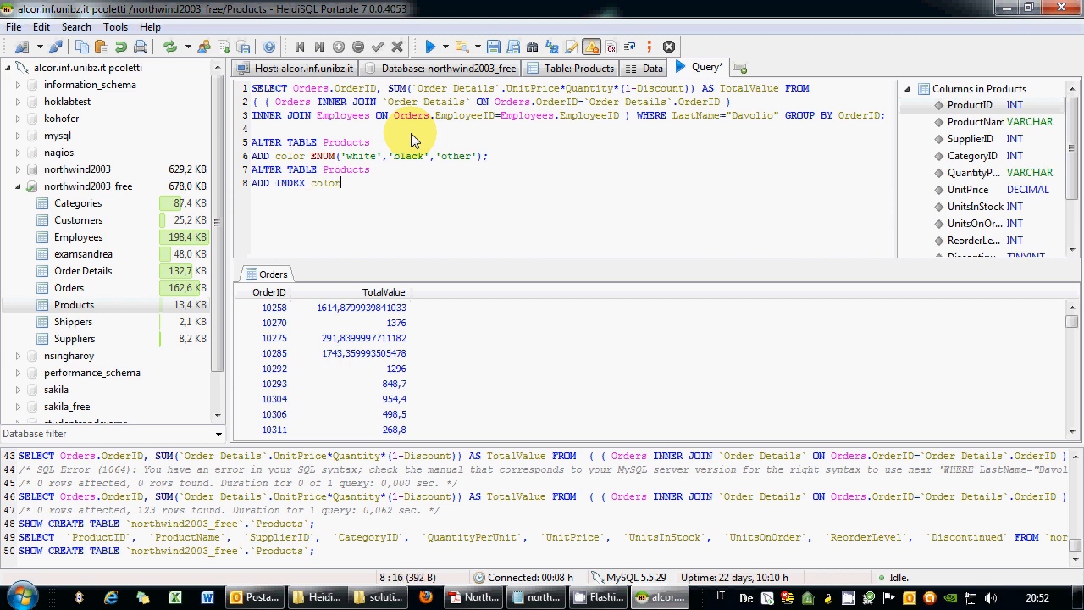
type(";")
left_click_drag(491, 158, 197, 143)
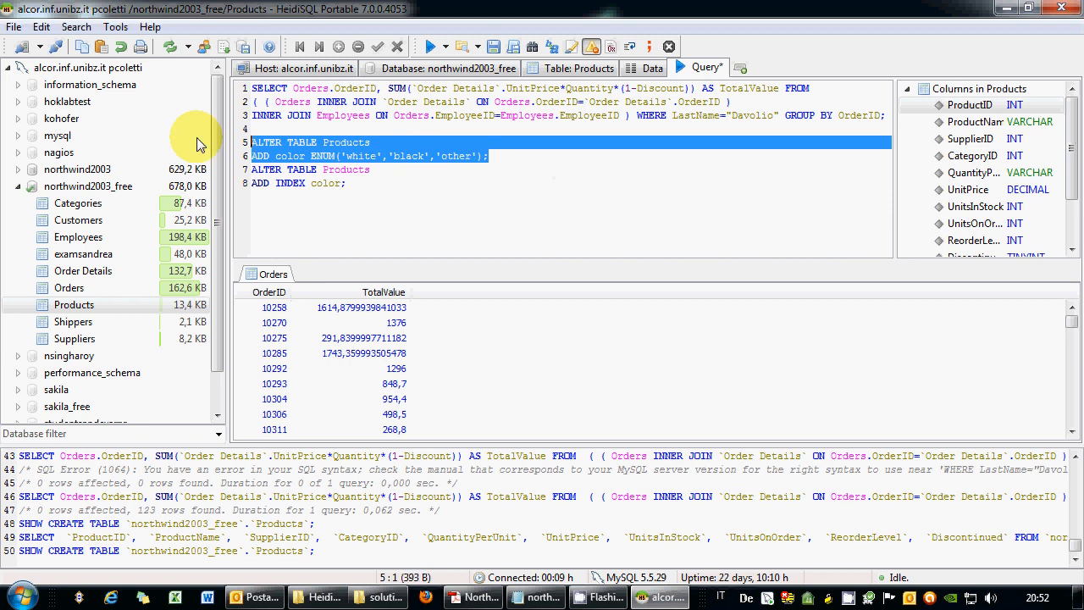
Run the script, dismiss the index syntax error, and keep only the ADD color statement selected.
left_click(430, 47)
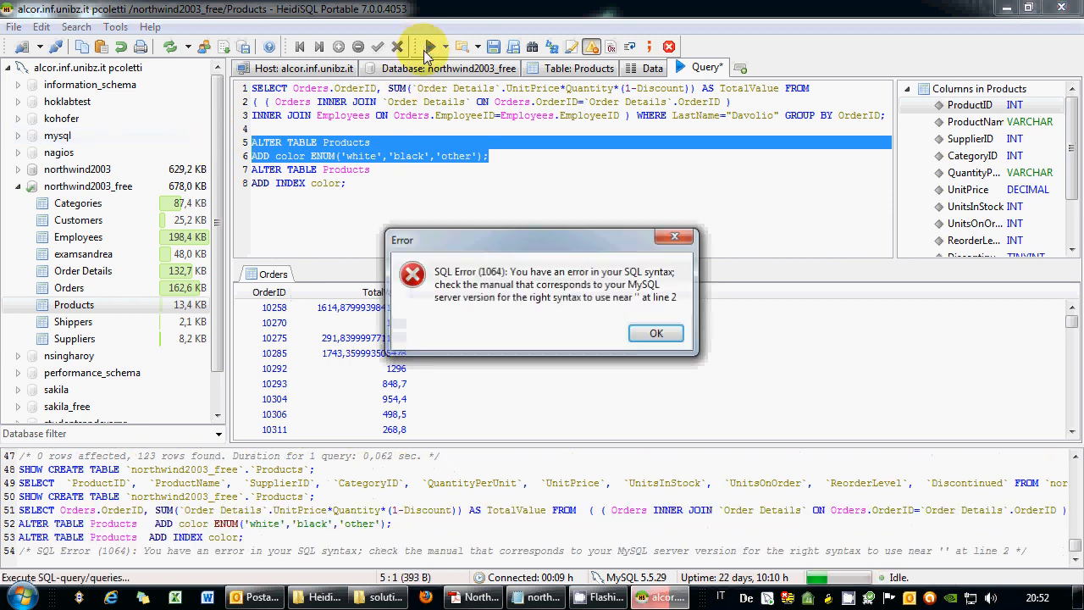
left_click(659, 334)
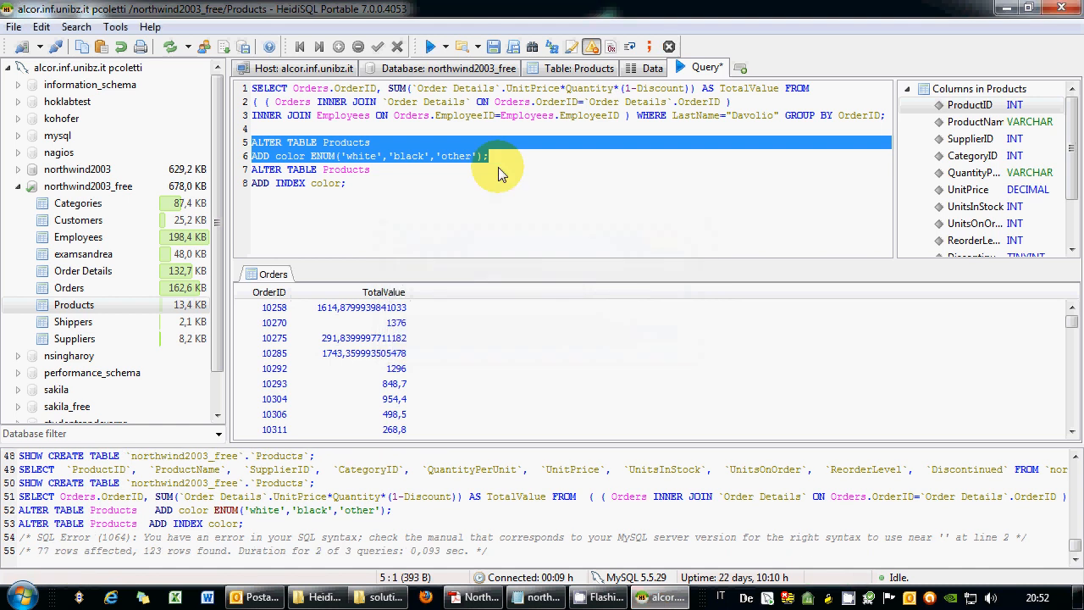
left_click(497, 161)
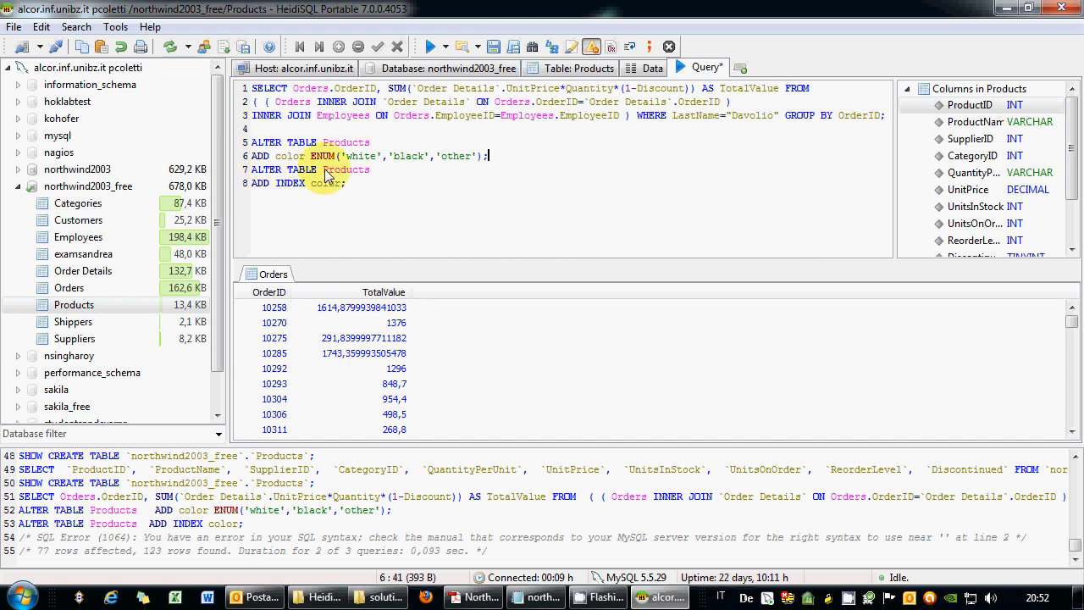
right_click(864, 599)
left_click(877, 548)
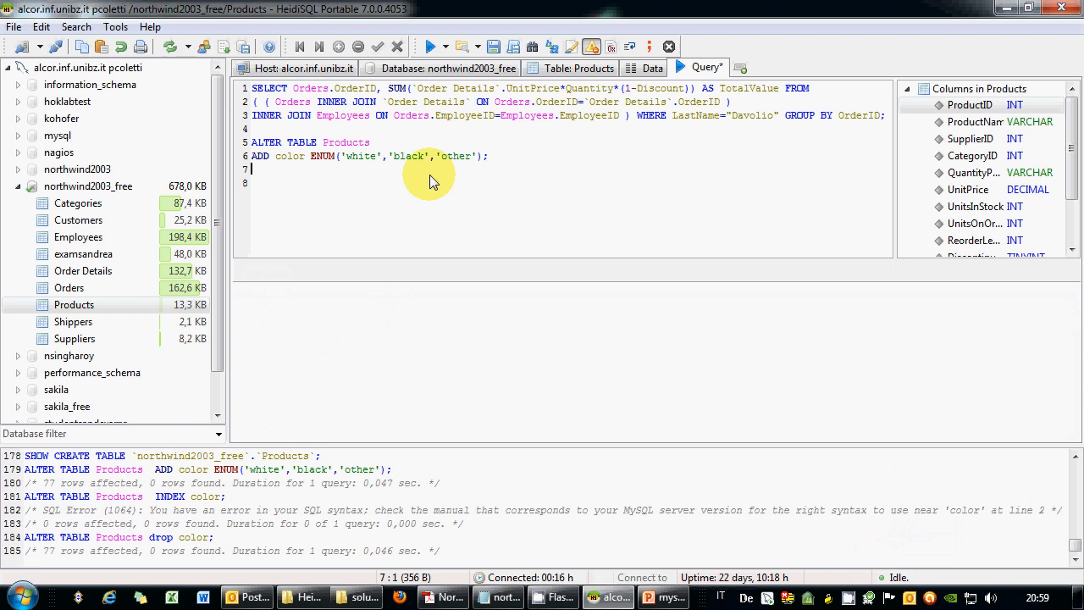
left_click_drag(490, 156, 254, 156)
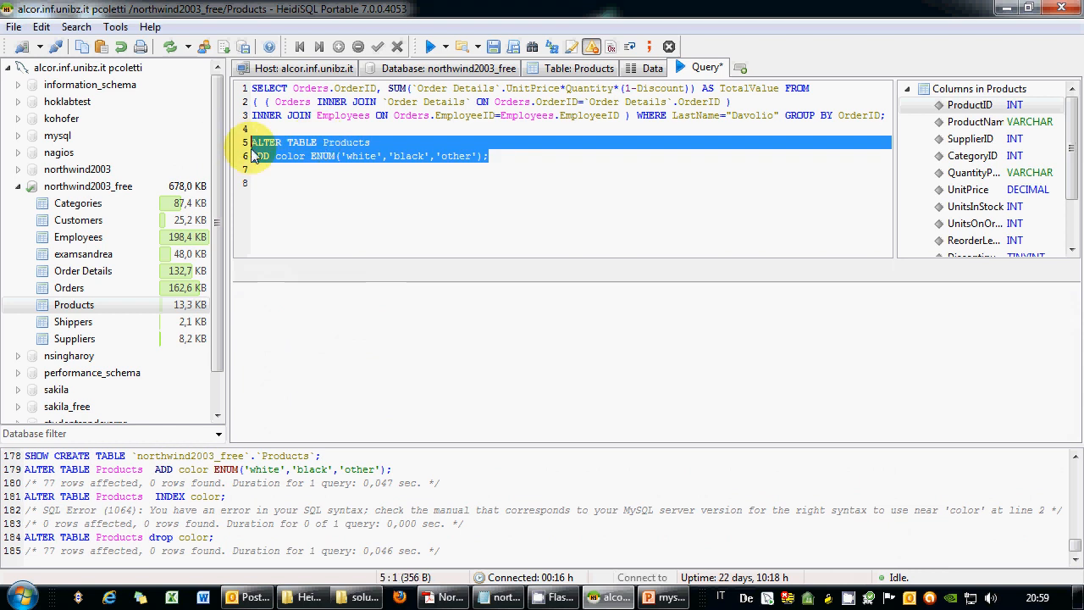
Run Selection on the ADD color ENUM statement, then begin a SELECT query on line 8.
left_click(447, 47)
left_click(452, 49)
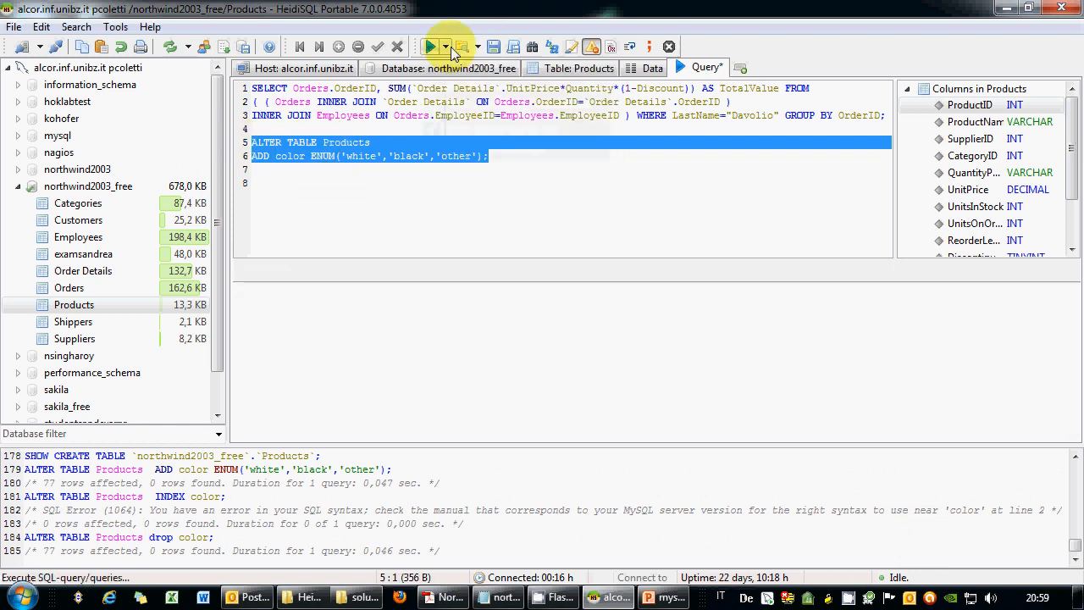
left_click(451, 48)
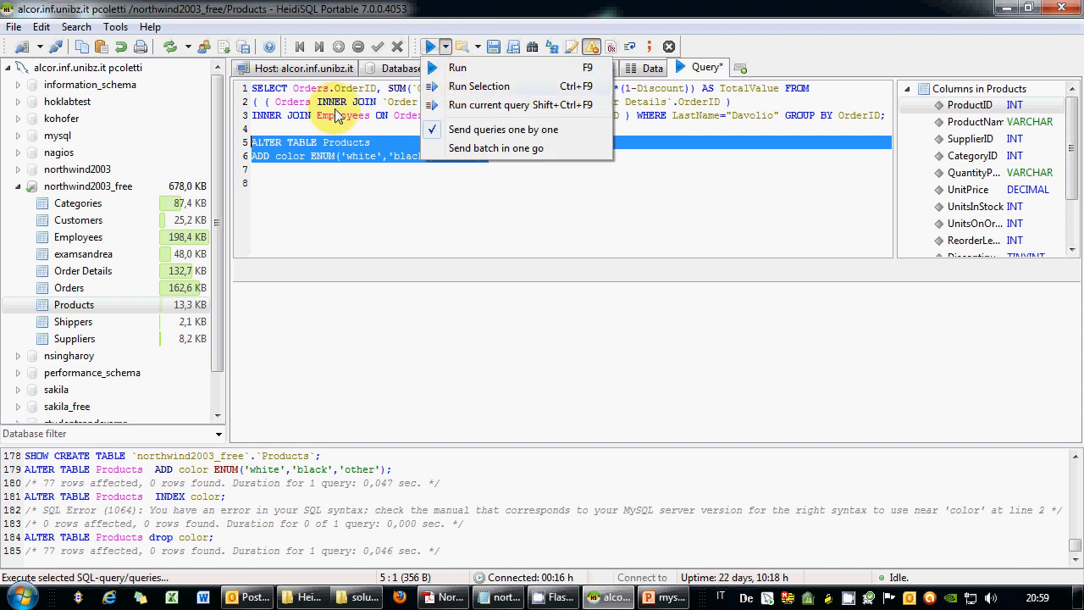
left_click(460, 86)
left_click(345, 182)
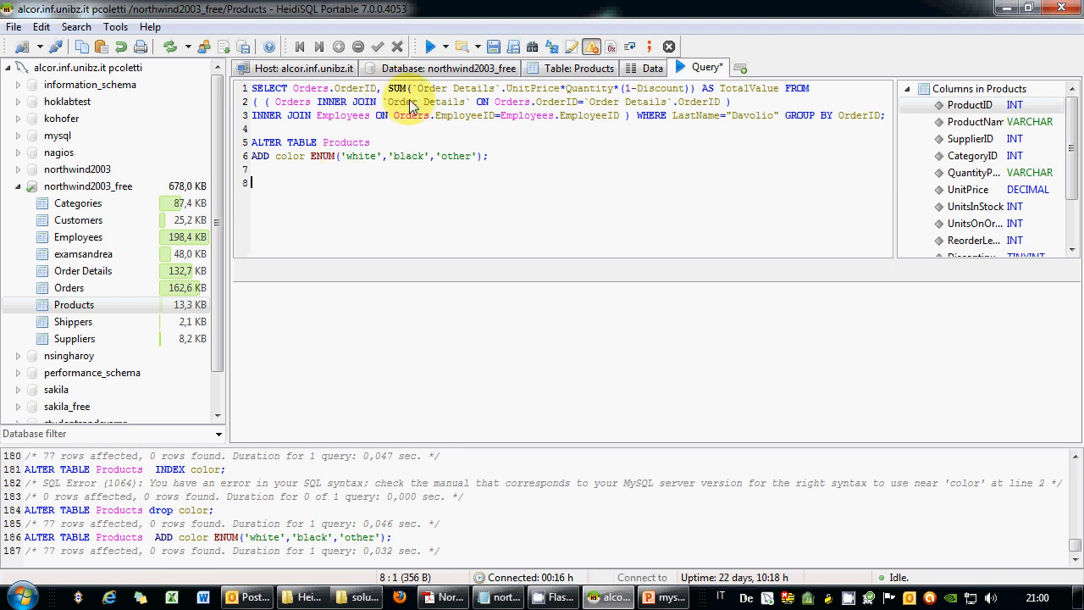
type("SELECT")
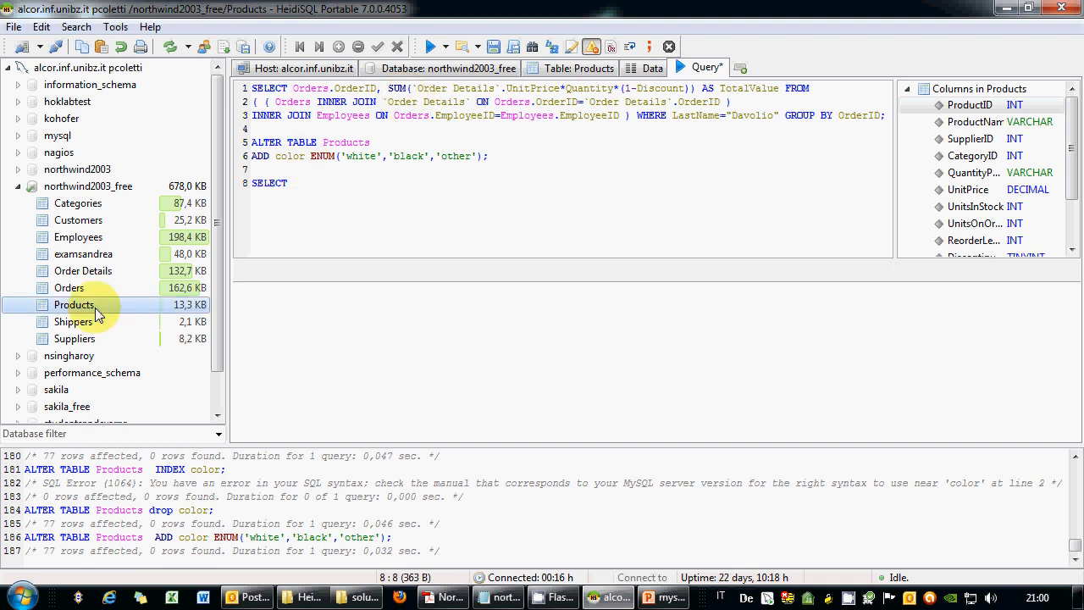
Write SELECT CompanyName, OrderID, OrderDate FROM, consulting the Northwind relations diagram in Acrobat.
left_click(88, 220)
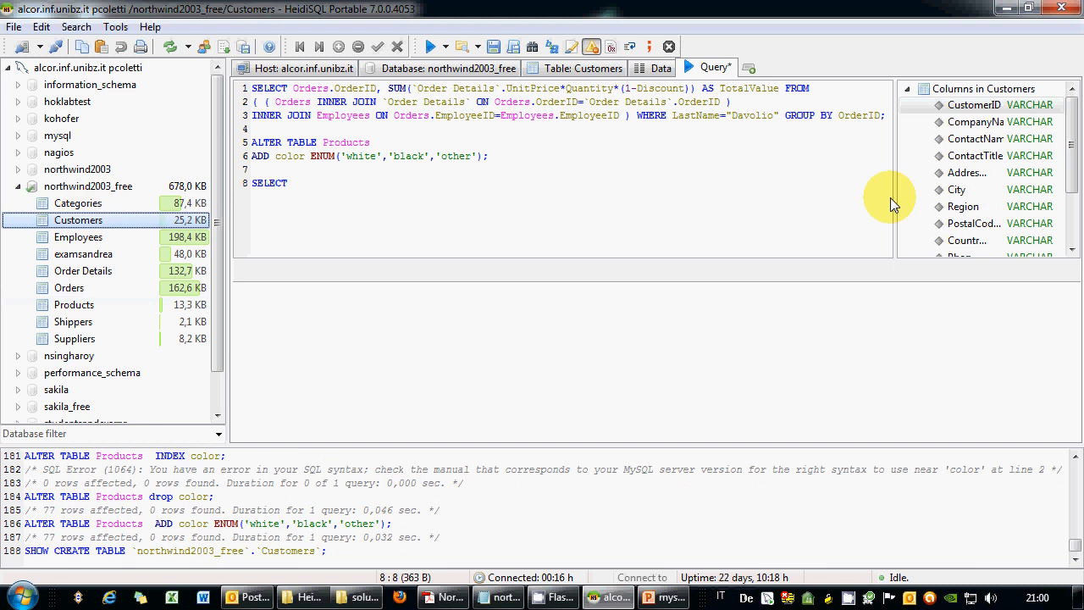
double_click(968, 122)
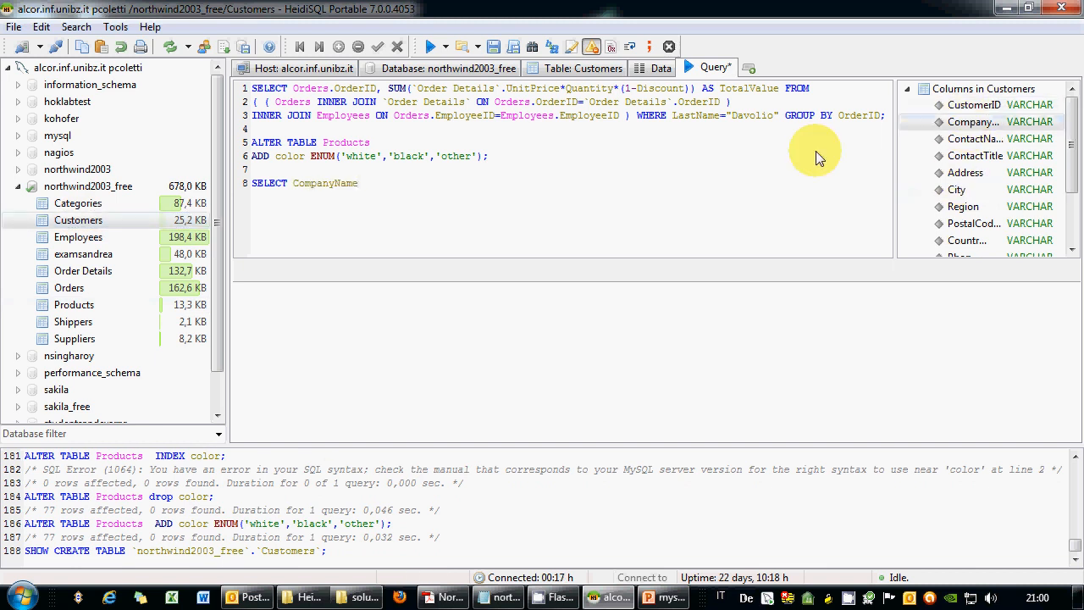
type(",")
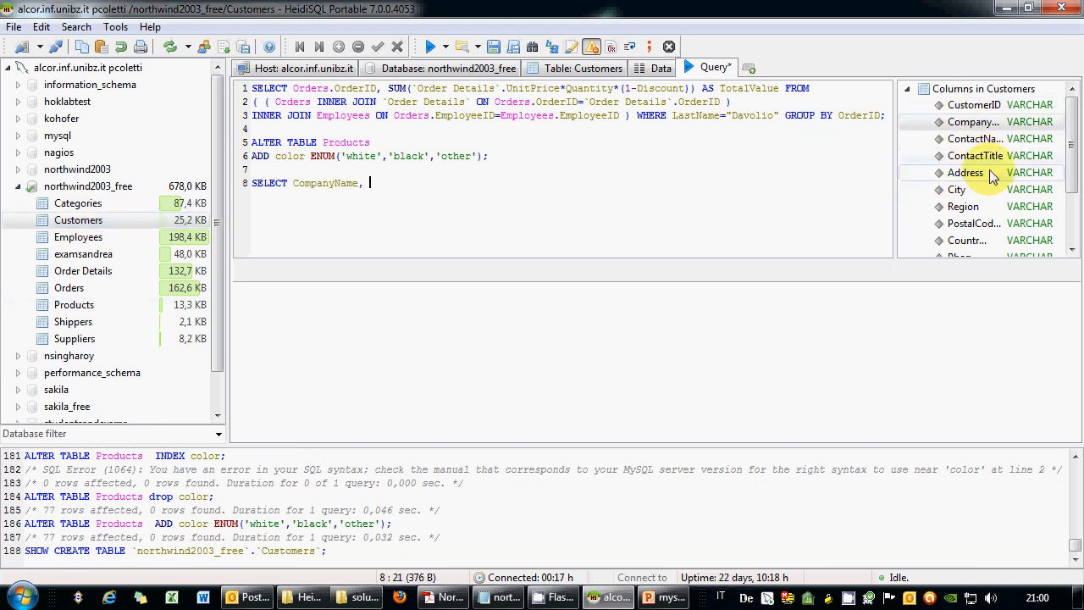
left_click(82, 294)
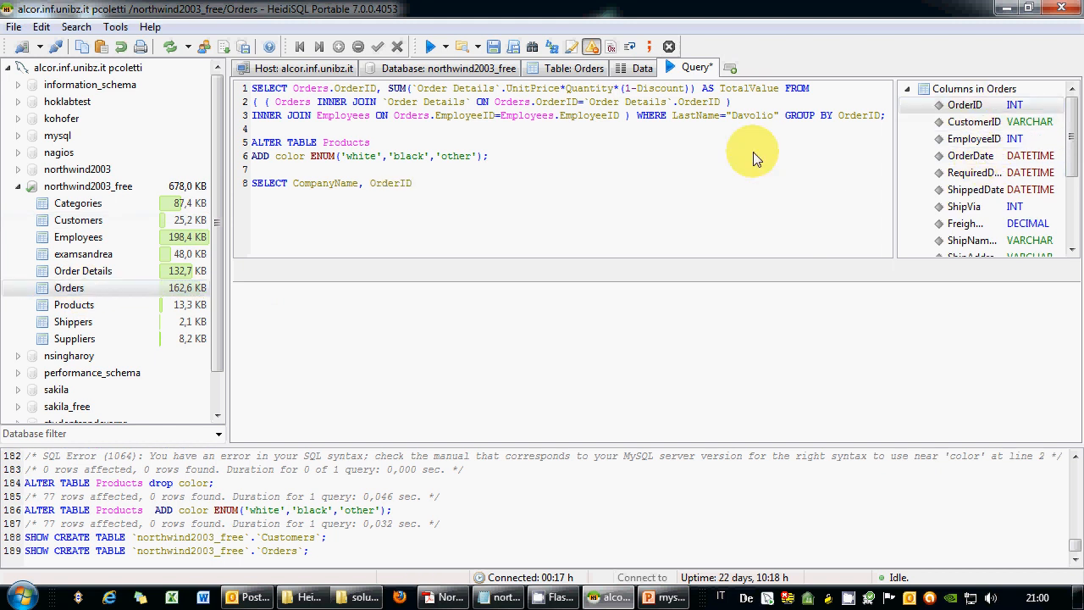
type(",")
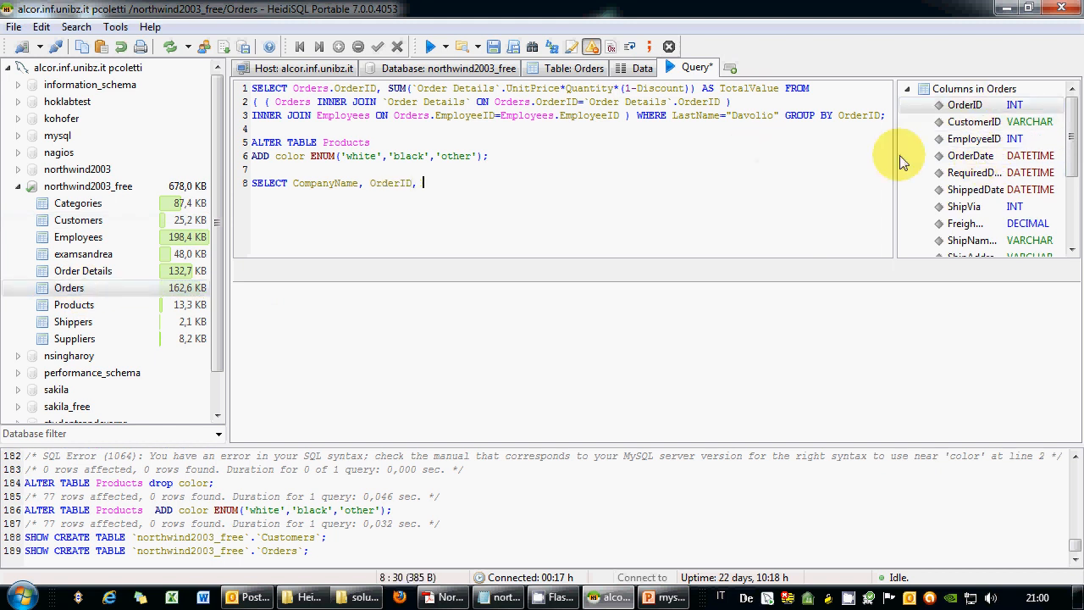
double_click(967, 156)
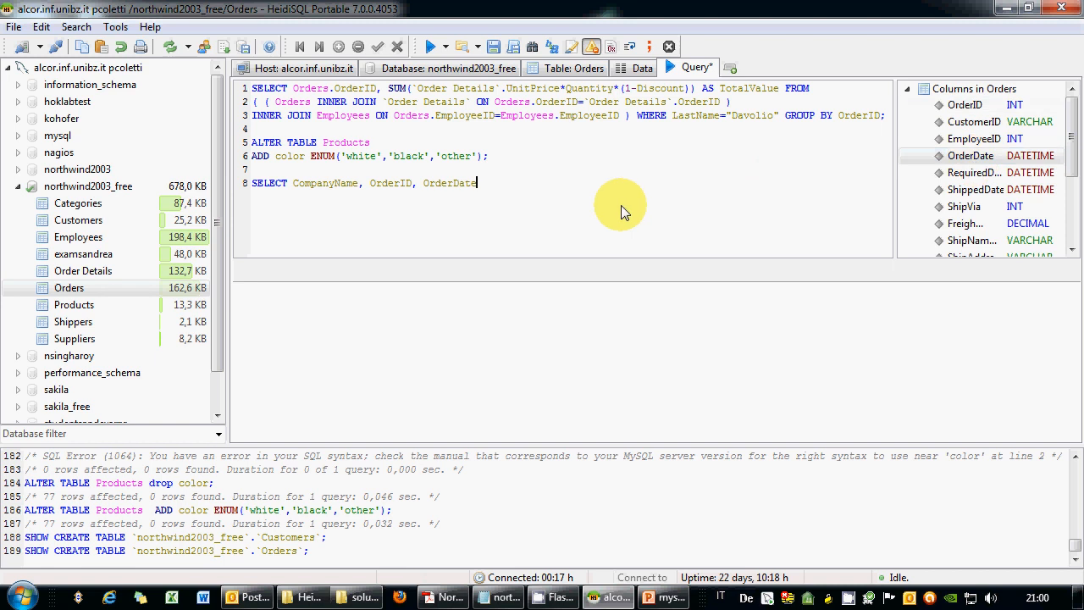
type("FROM")
key("Return")
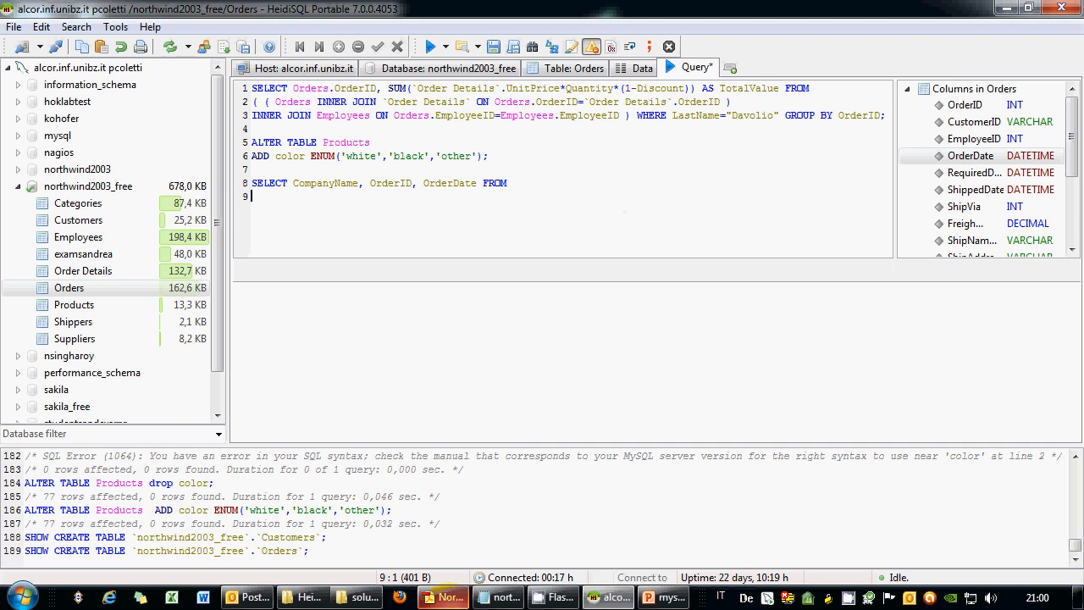
left_click(451, 597)
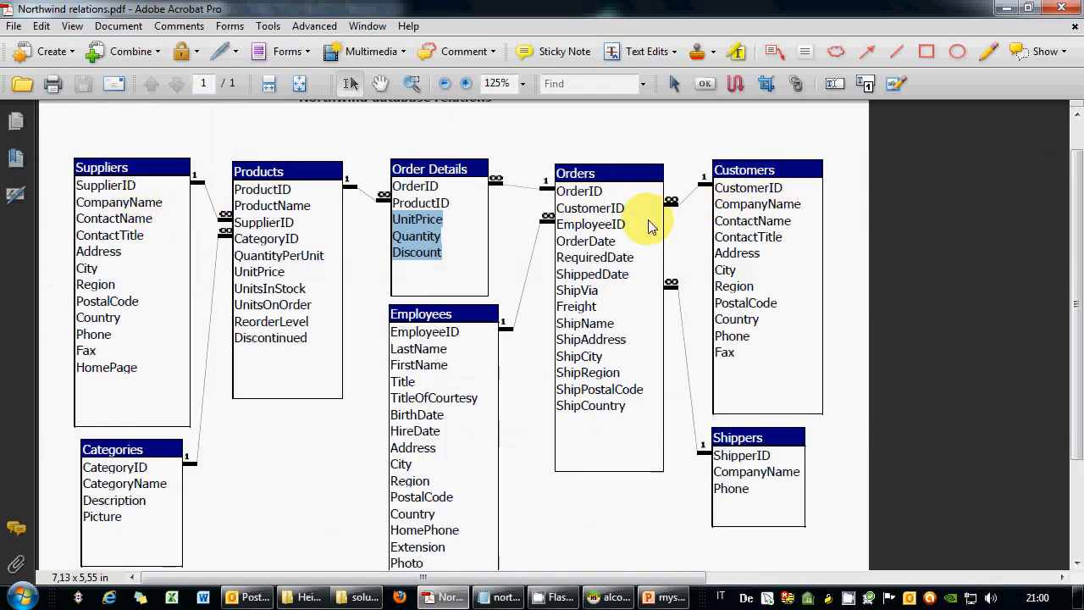
left_click(1006, 8)
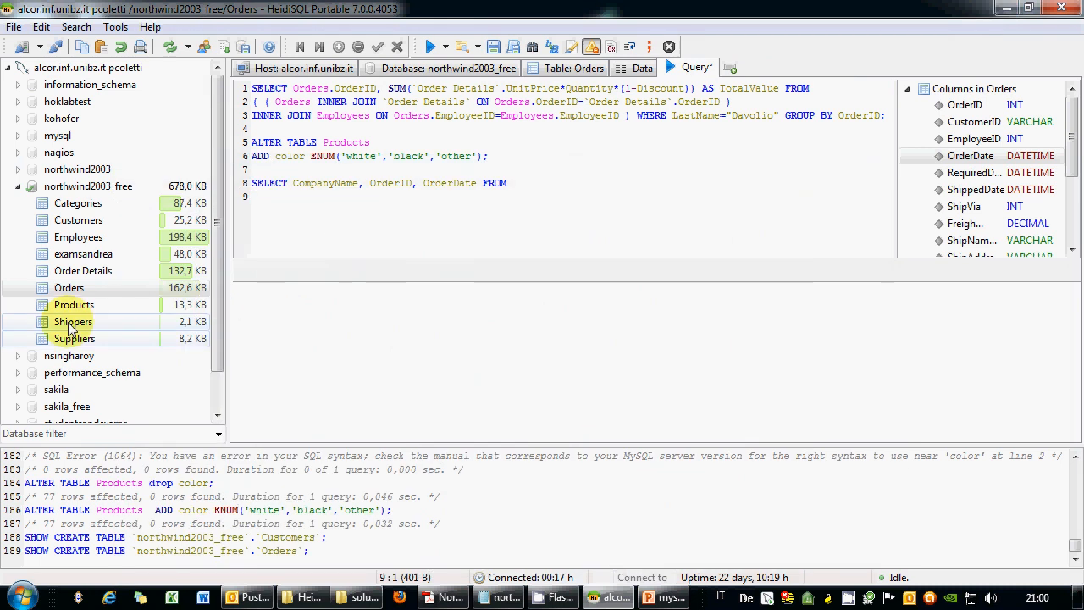
Write Orders INNER JOIN Customers ON on line 9.
double_click(76, 289)
type("INNER ")
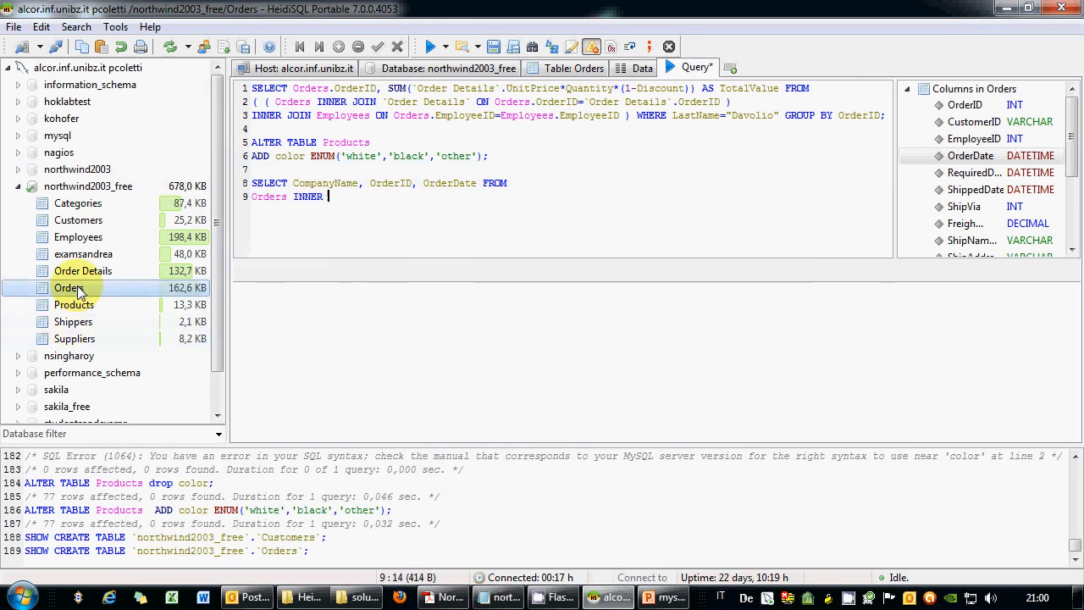
type("JOIN")
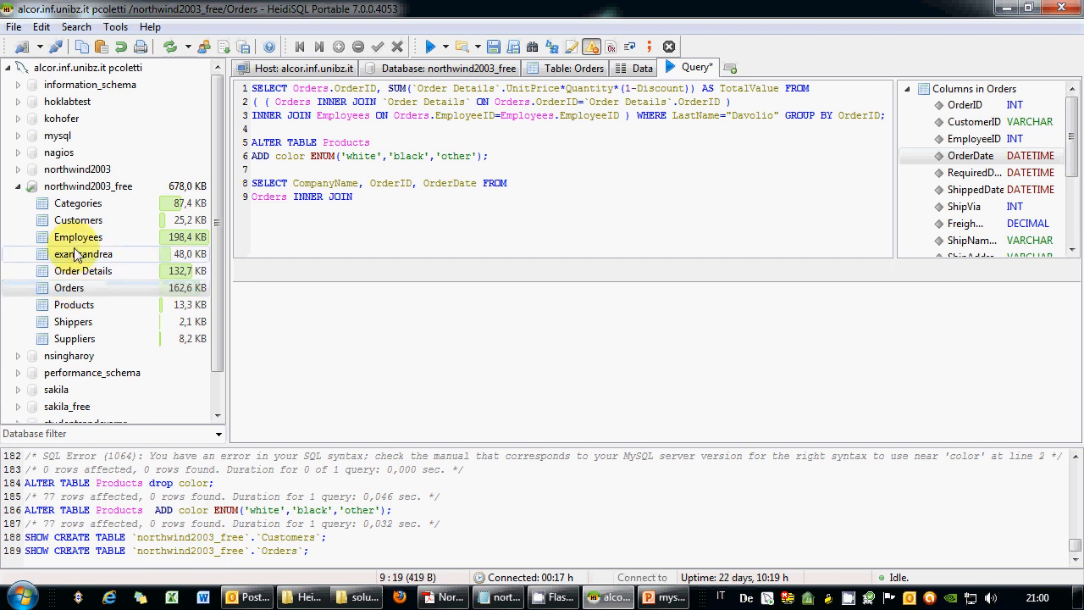
double_click(77, 220)
type("ON")
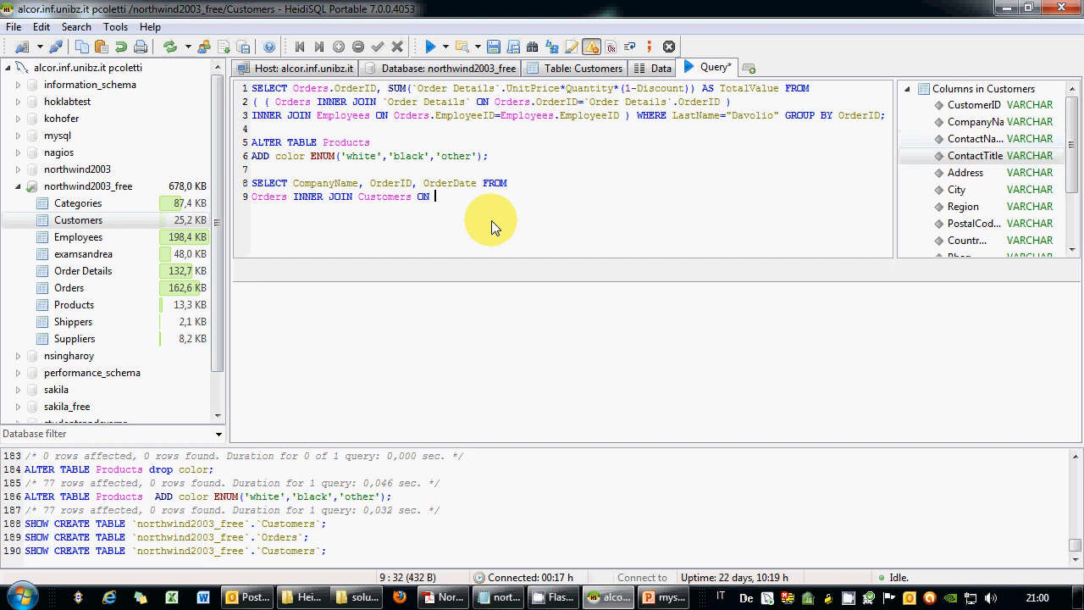
Add the condition Orders.CustomerID=Customers.CustomerID; and select the whole join query.
double_click(70, 287)
type(".")
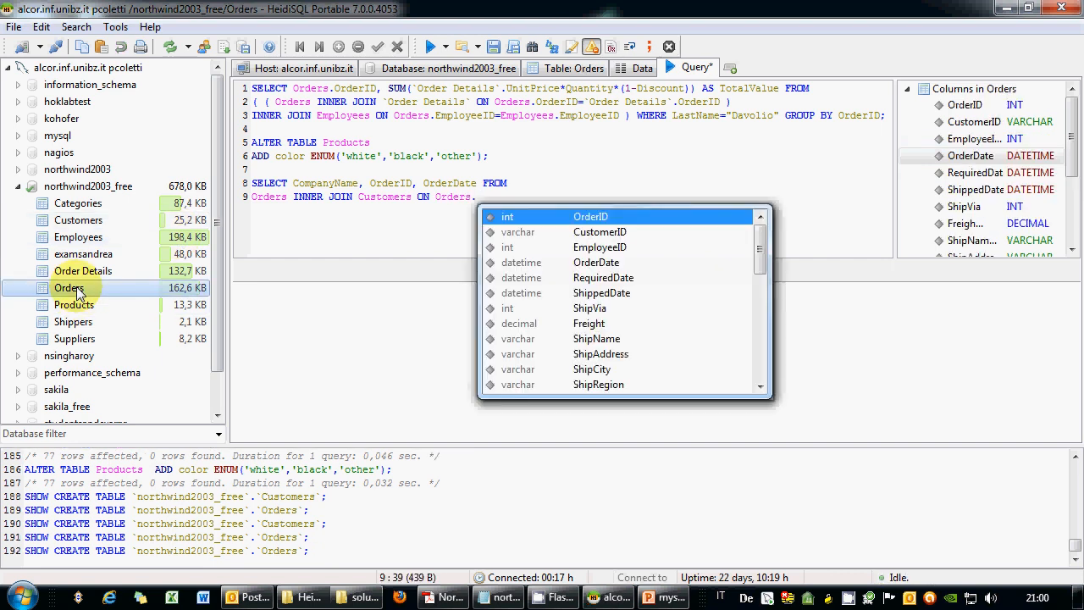
double_click(596, 233)
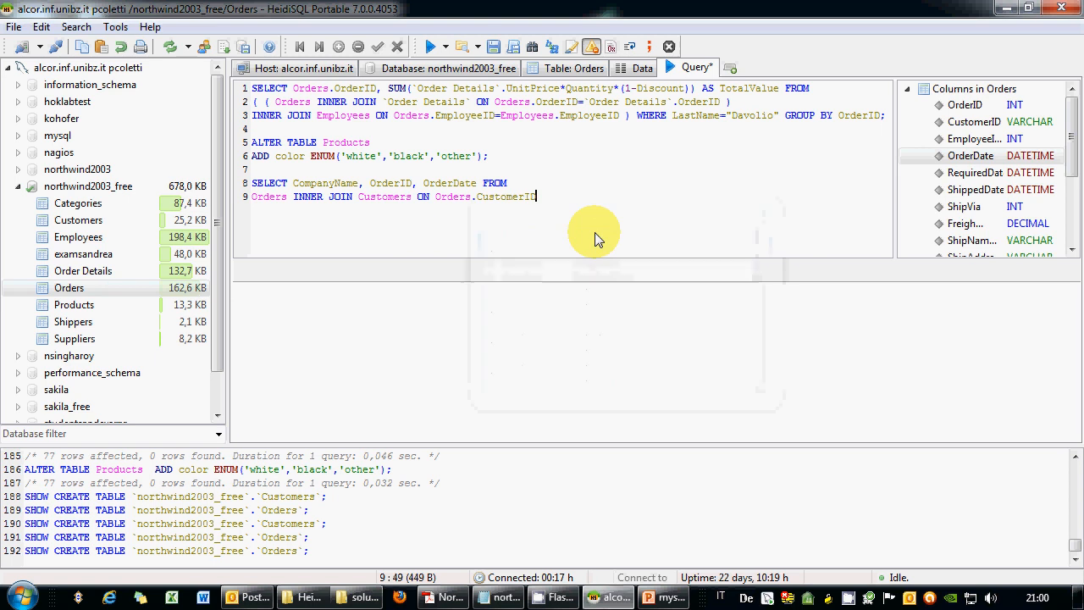
type("0")
key("BackSpace")
type("=")
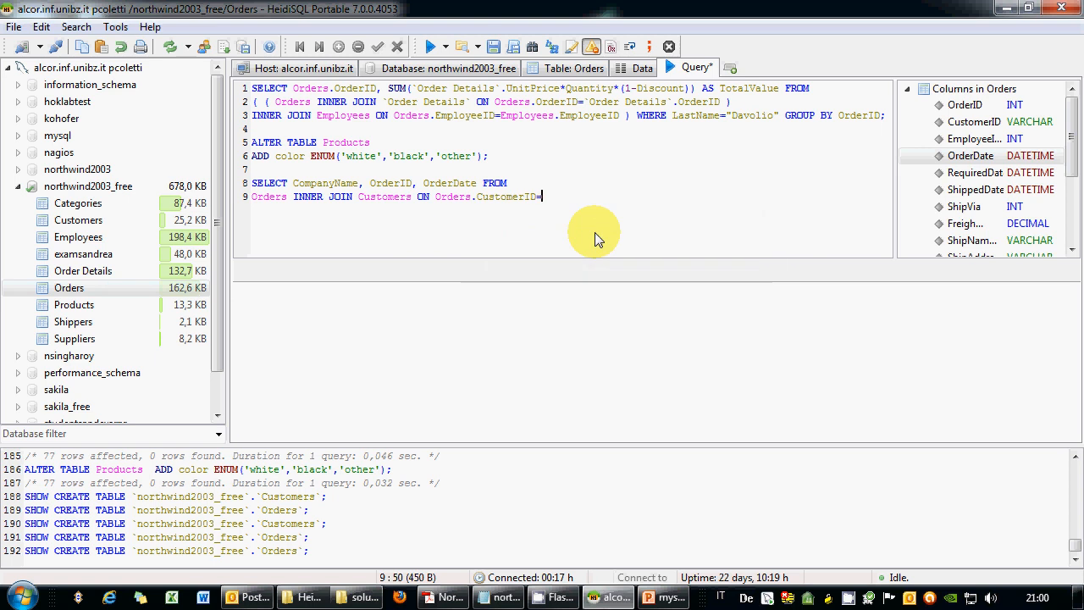
double_click(99, 221)
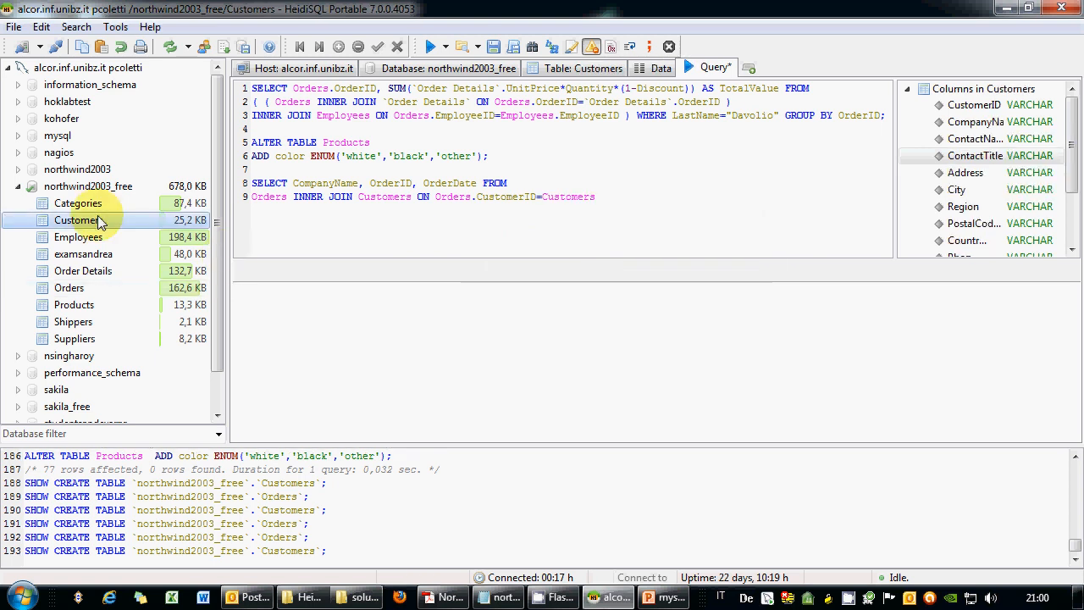
type(".")
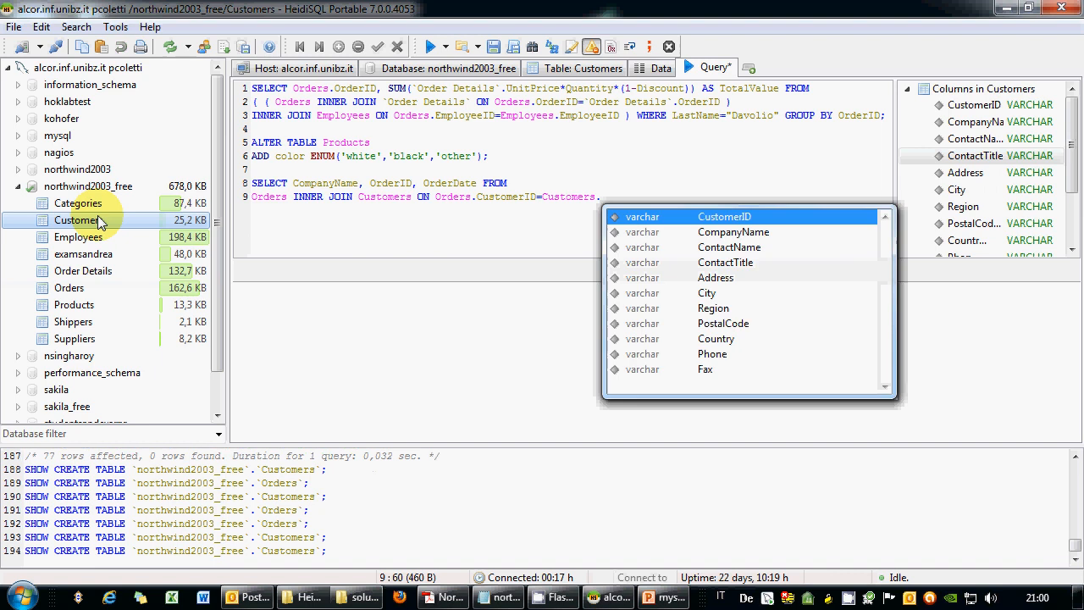
double_click(680, 221)
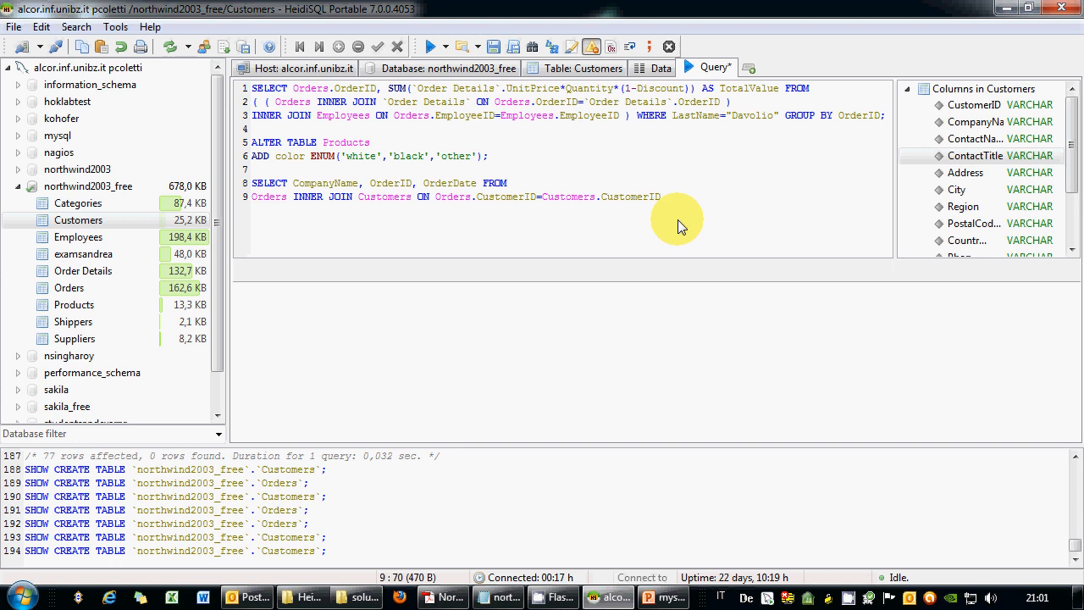
type(";")
left_click_drag(691, 203, 209, 171)
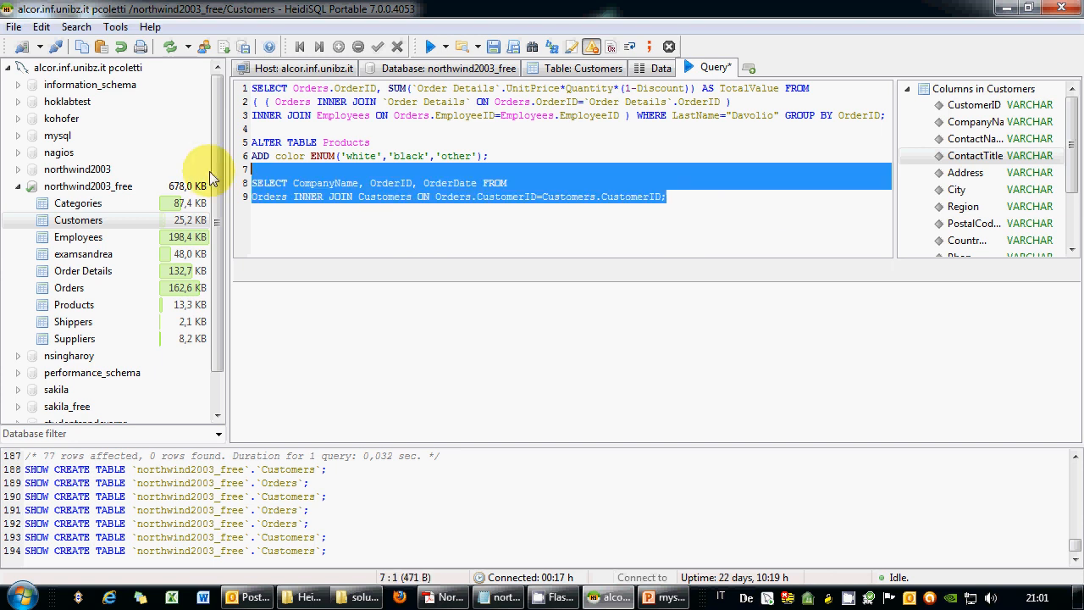
Run only the selected join query, returning 522 rows of CompanyName, OrderID, OrderDate.
left_click(445, 46)
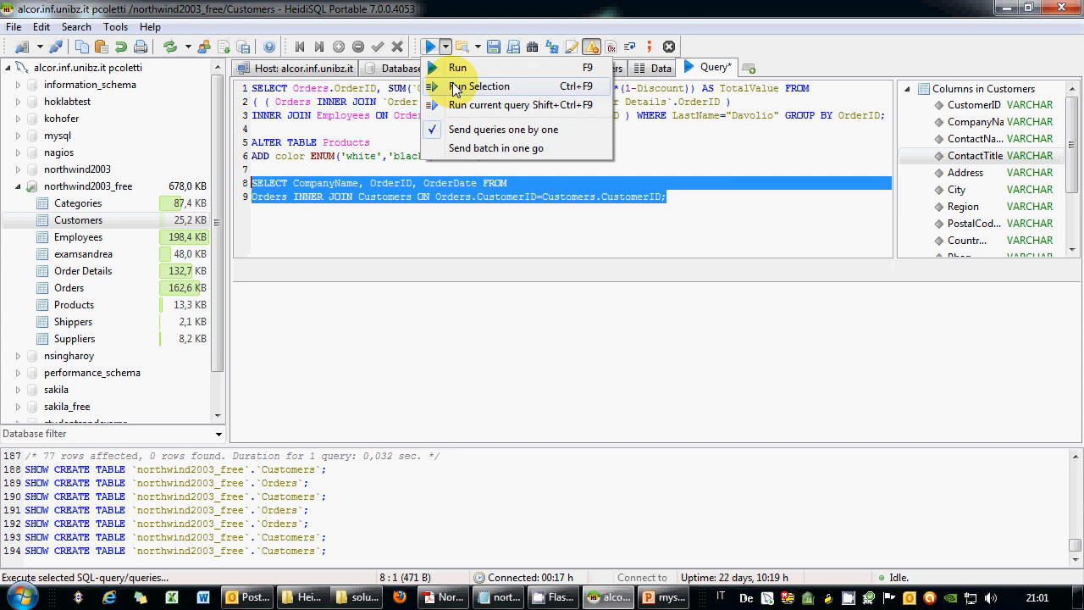
left_click(456, 86)
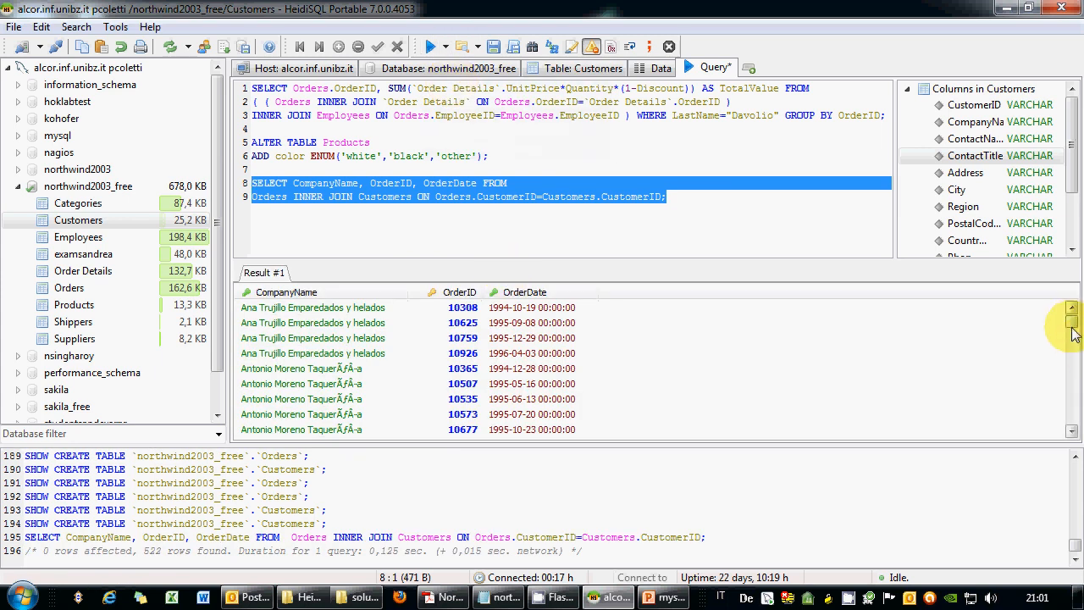
left_click_drag(1071, 326, 538, 211)
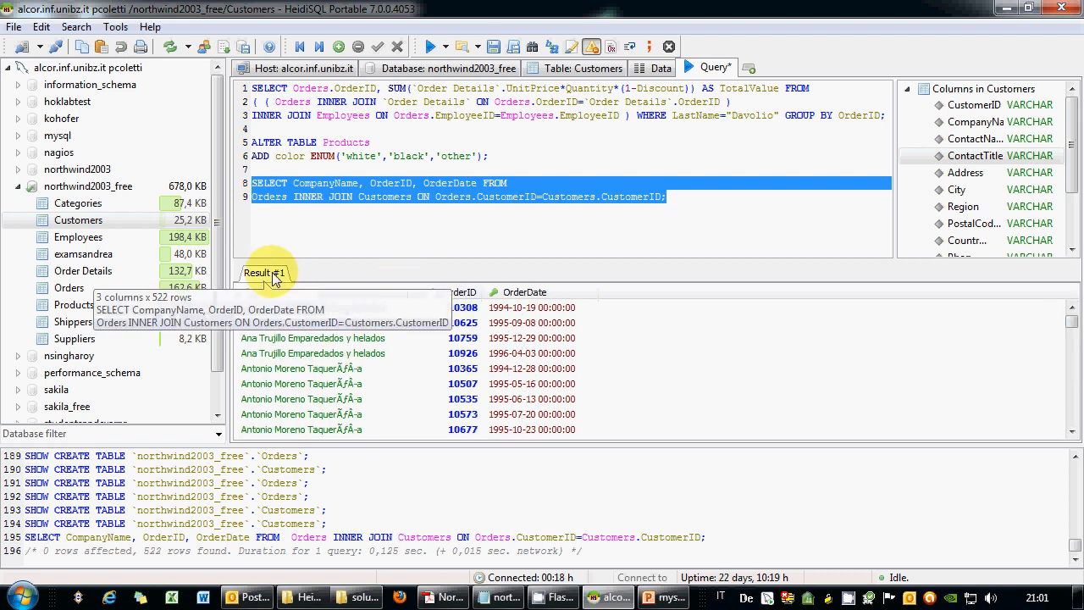
Set the grid export target to customers.csv in the Desktop's New folder.
right_click(393, 369)
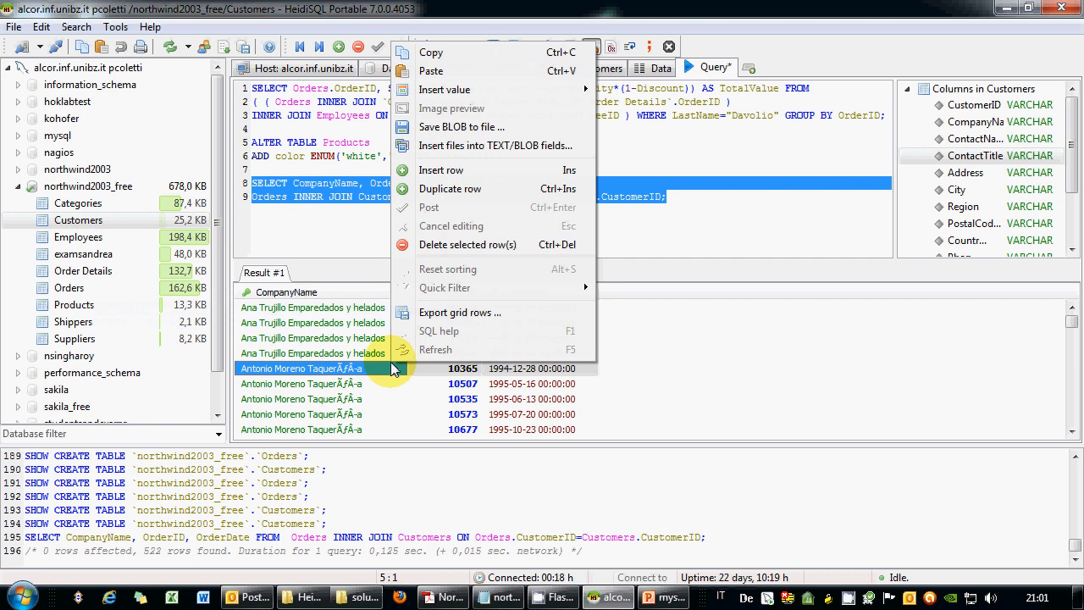
left_click(461, 313)
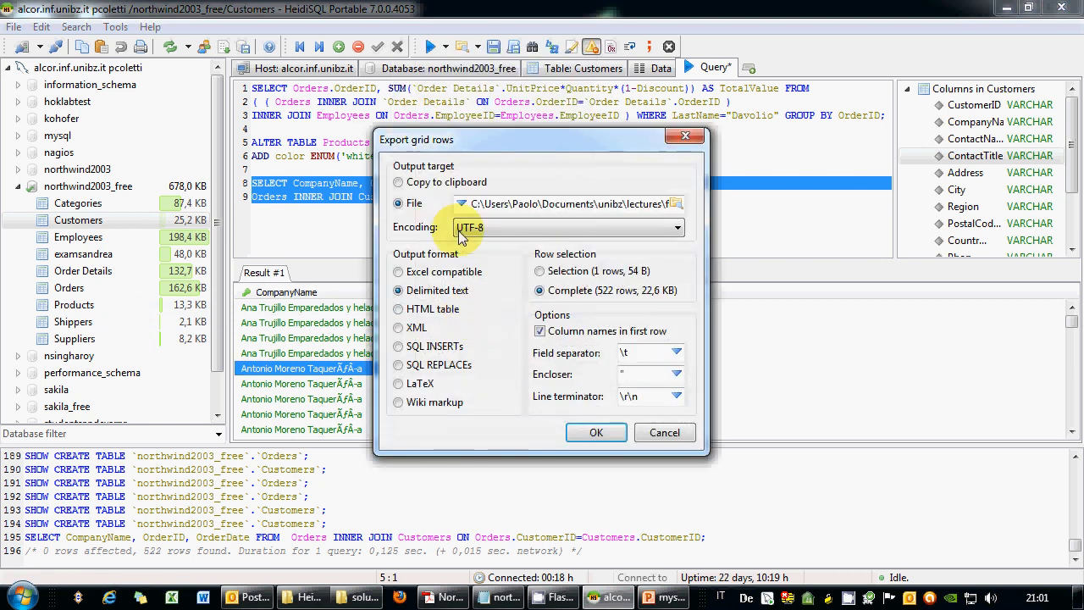
left_click(678, 205)
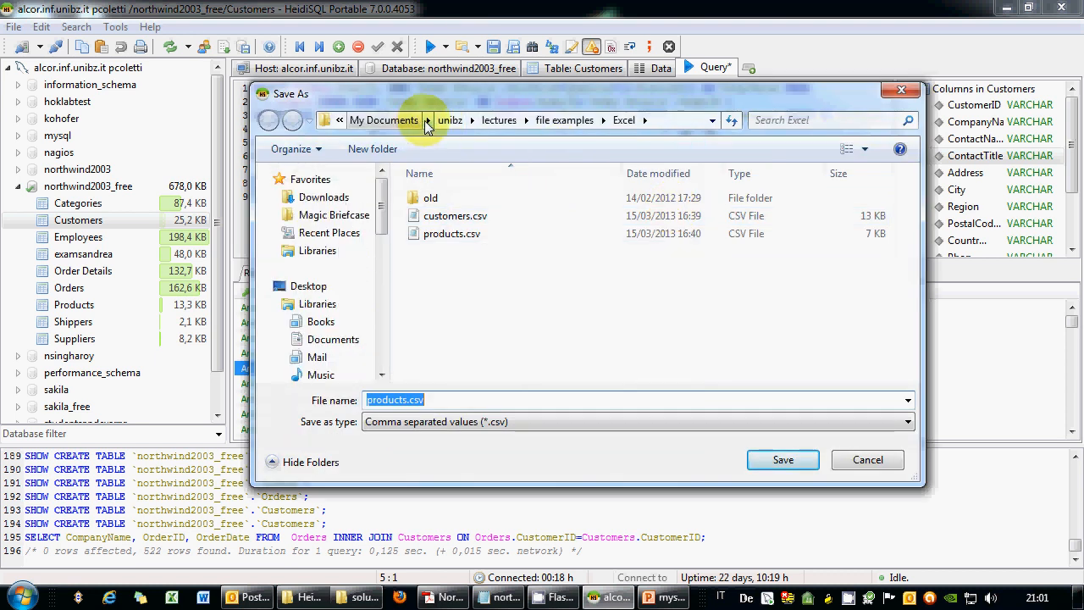
left_click(407, 125)
left_click(384, 122)
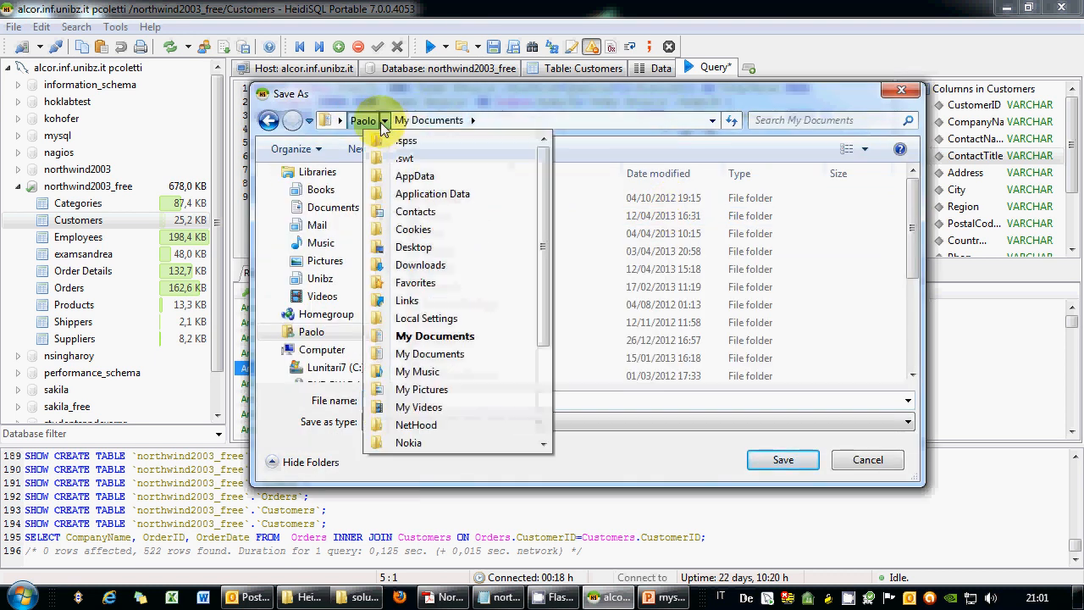
left_click(412, 246)
double_click(447, 252)
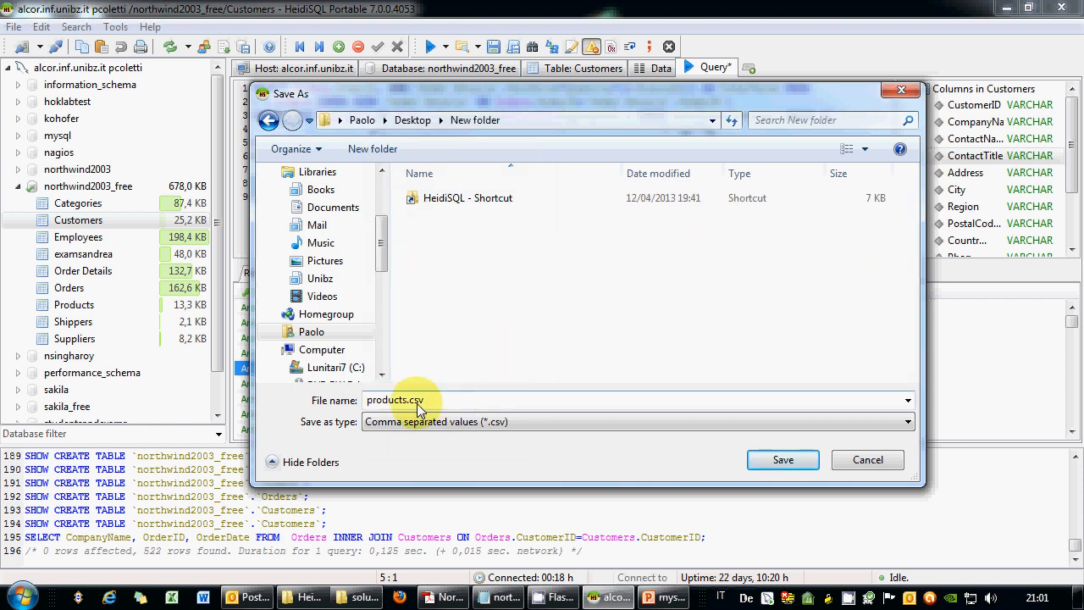
left_click_drag(408, 402, 356, 399)
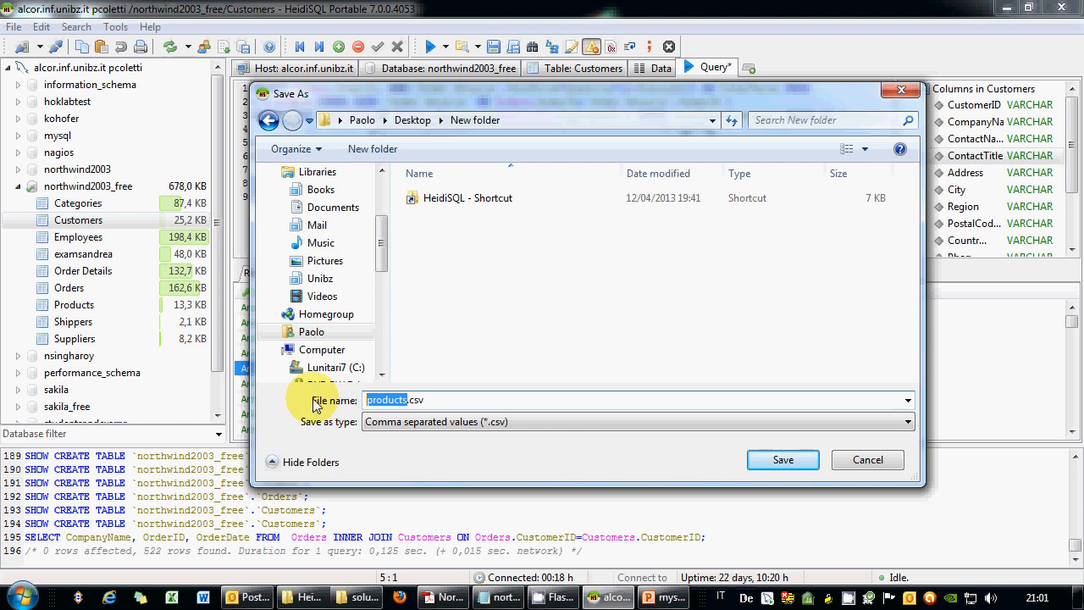
type("CUSTOM")
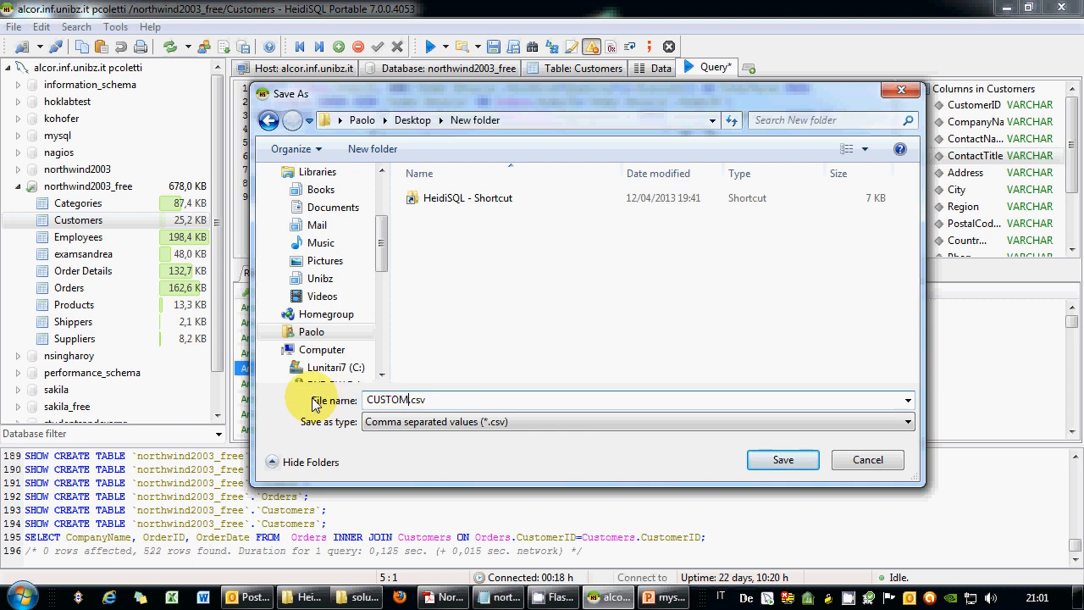
type("ERS")
key("shift+Home")
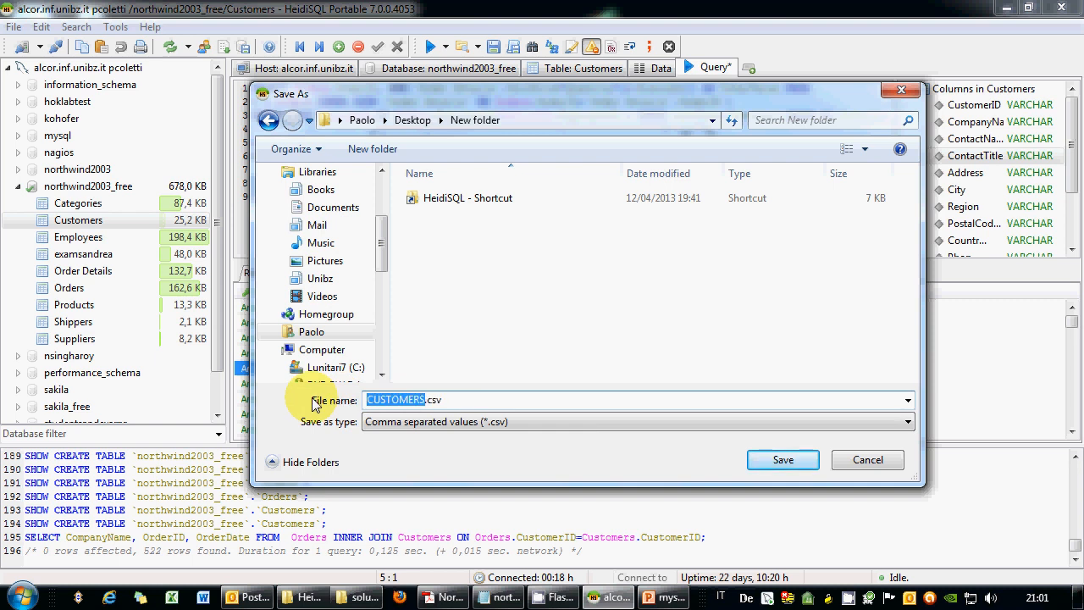
type("customers")
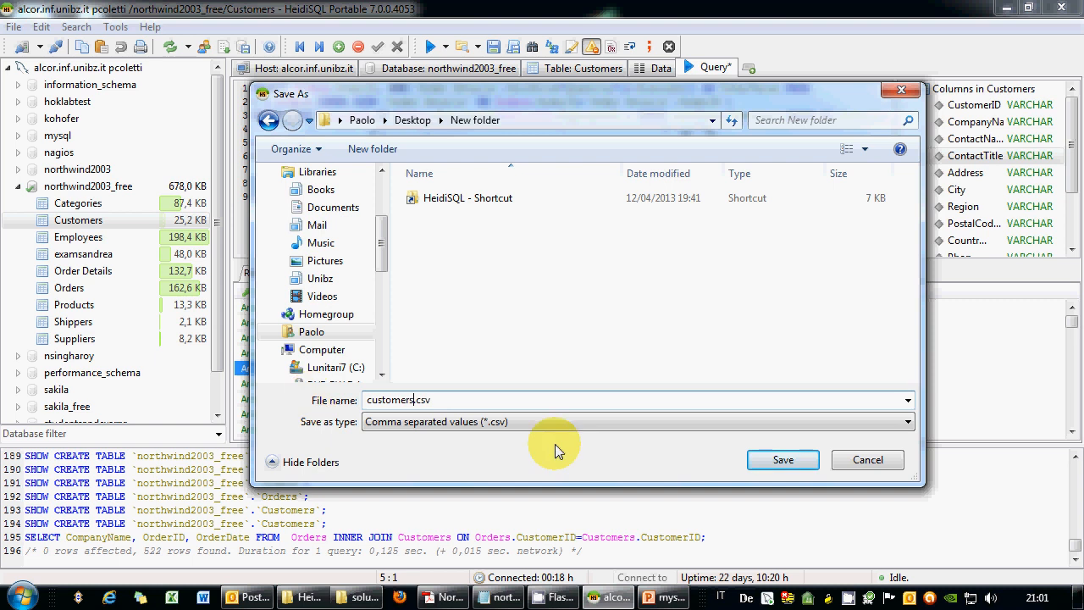
left_click(783, 456)
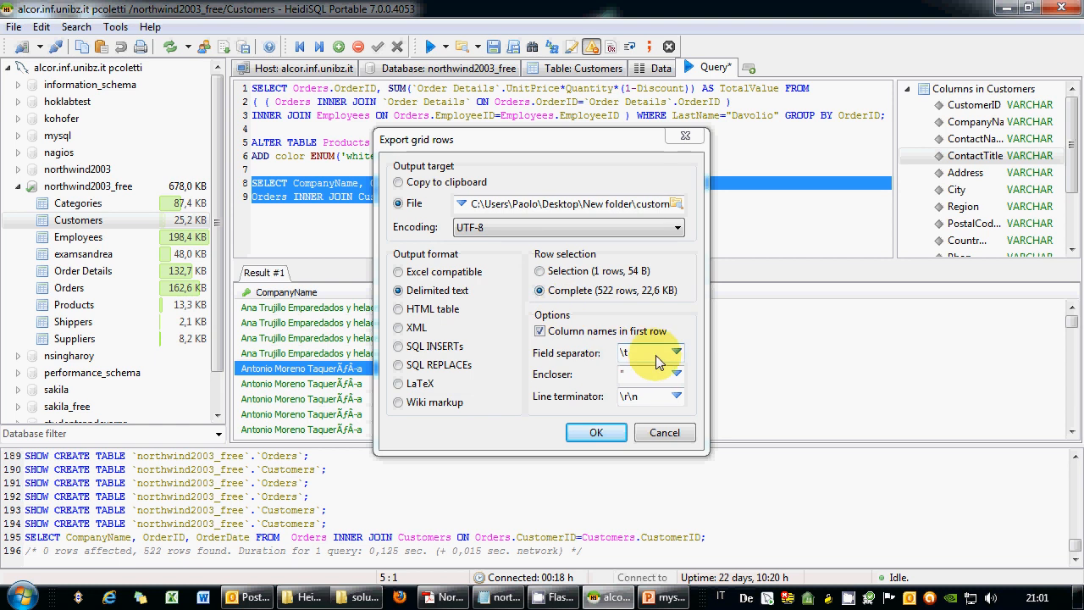
Keep Delimited text with Complete rows and export all 522 rows.
left_click(676, 374)
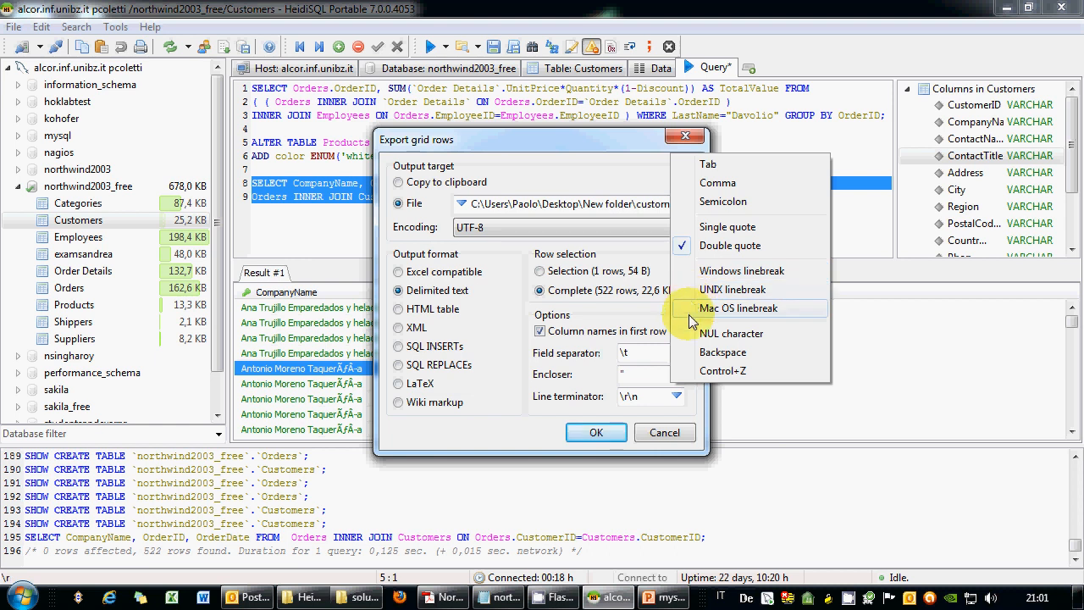
left_click(659, 381)
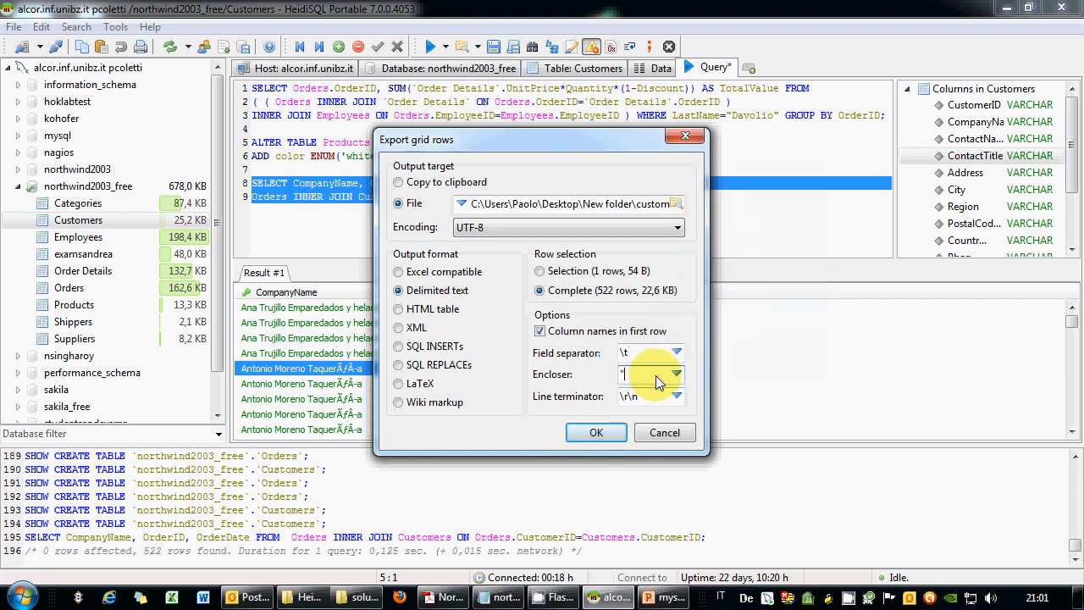
left_click(596, 433)
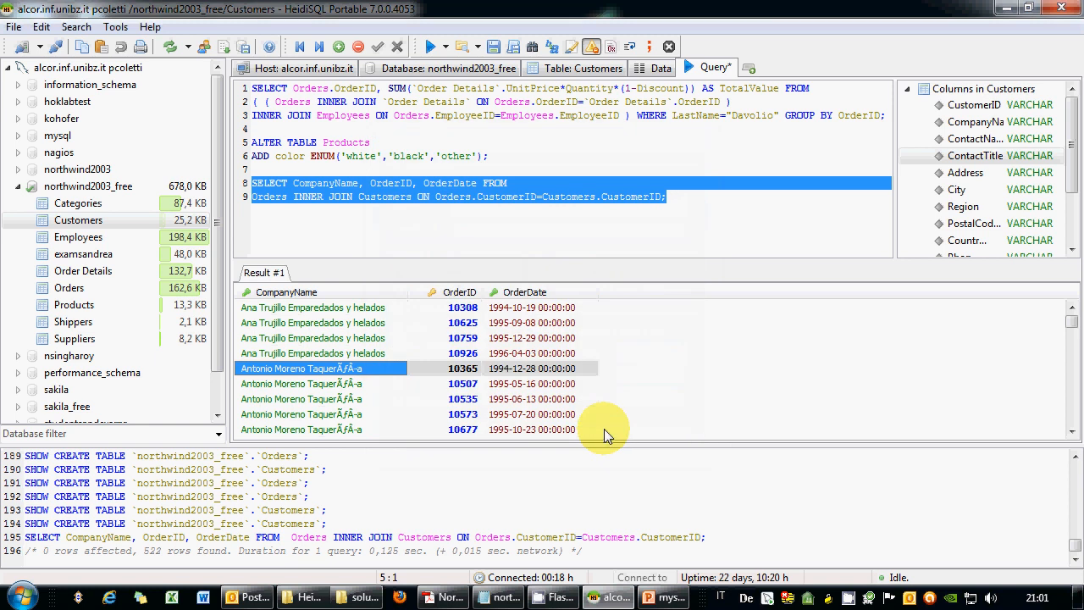
Open customers.csv from New folder, view it in Notepad, then close it and return to HeidiSQL.
left_click(310, 601)
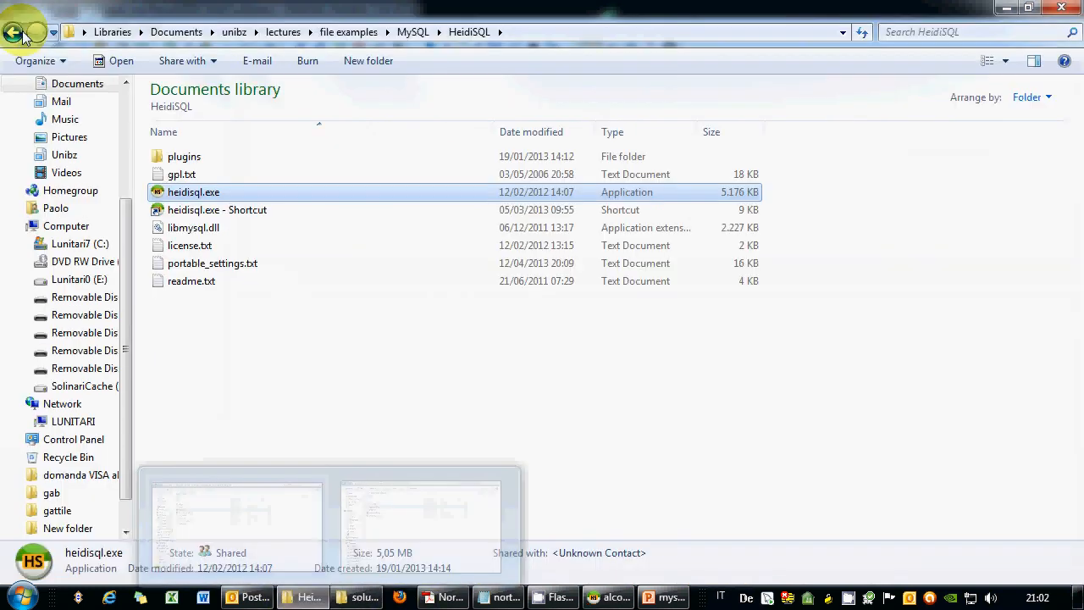
left_click(23, 33)
double_click(192, 151)
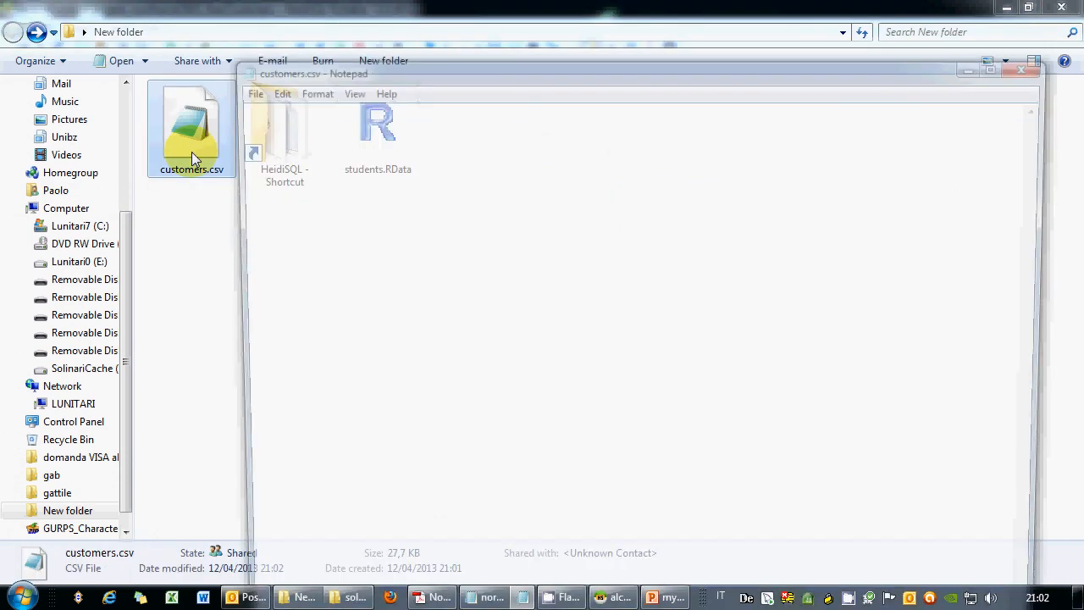
scroll(684, 219, "down", 5)
left_click(1035, 64)
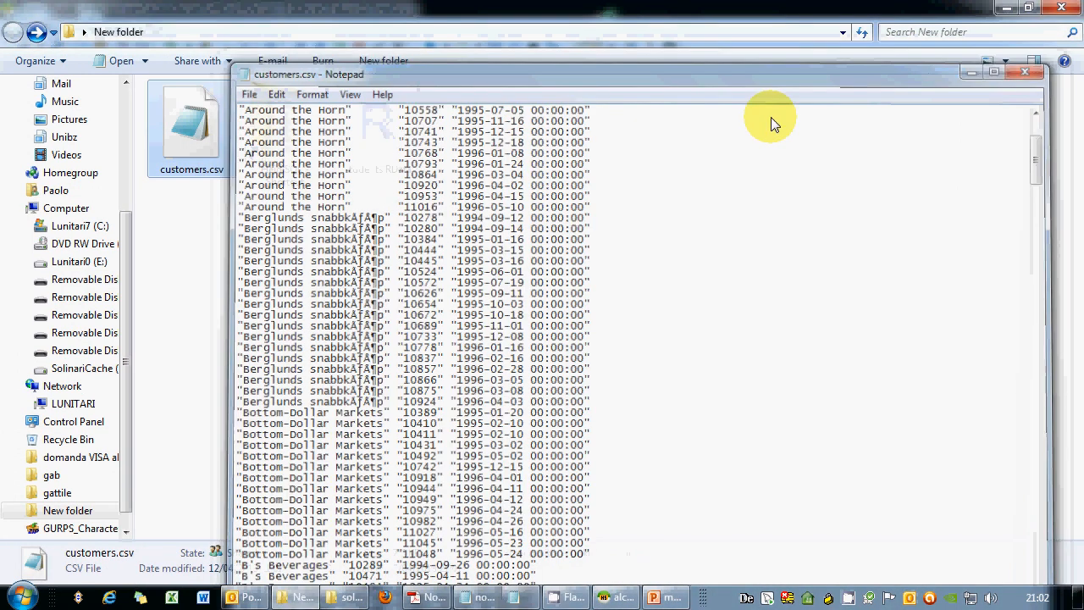
right_click(188, 148)
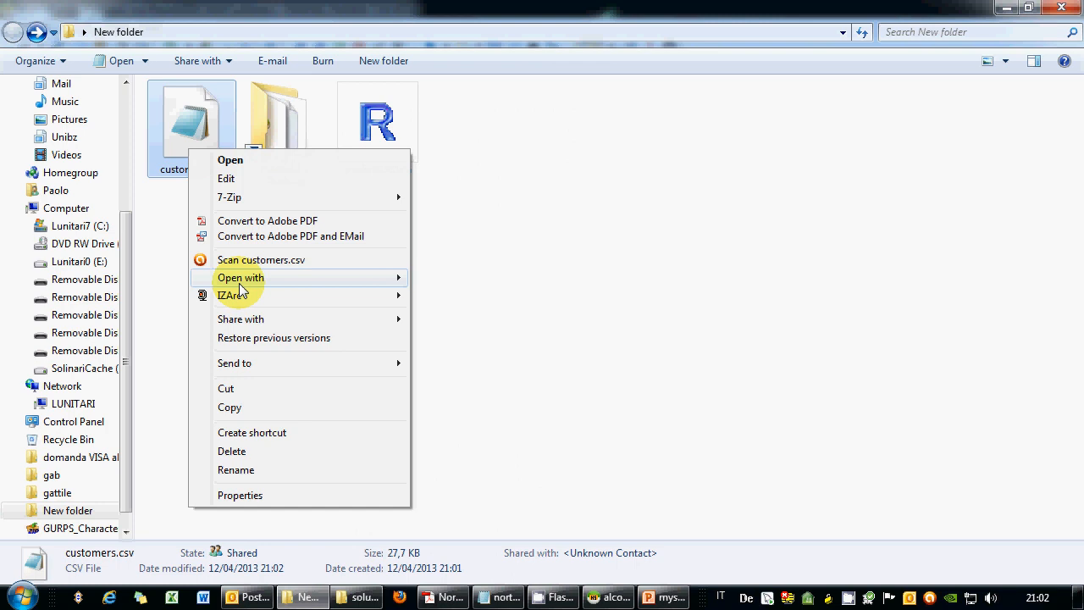
mouse_move(241, 281)
left_click(455, 297)
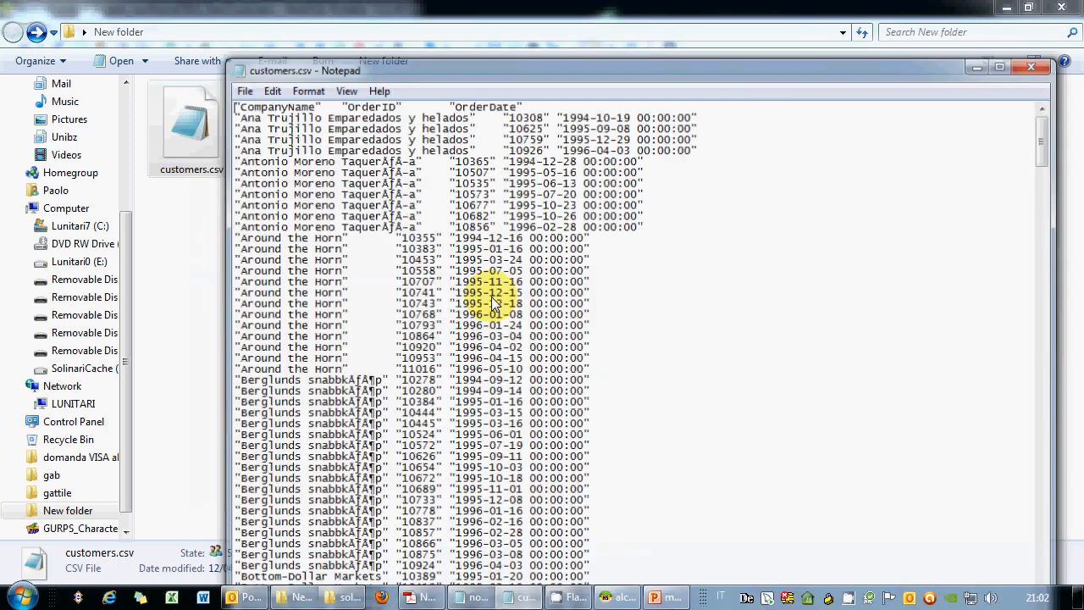
left_click(1033, 67)
left_click(618, 597)
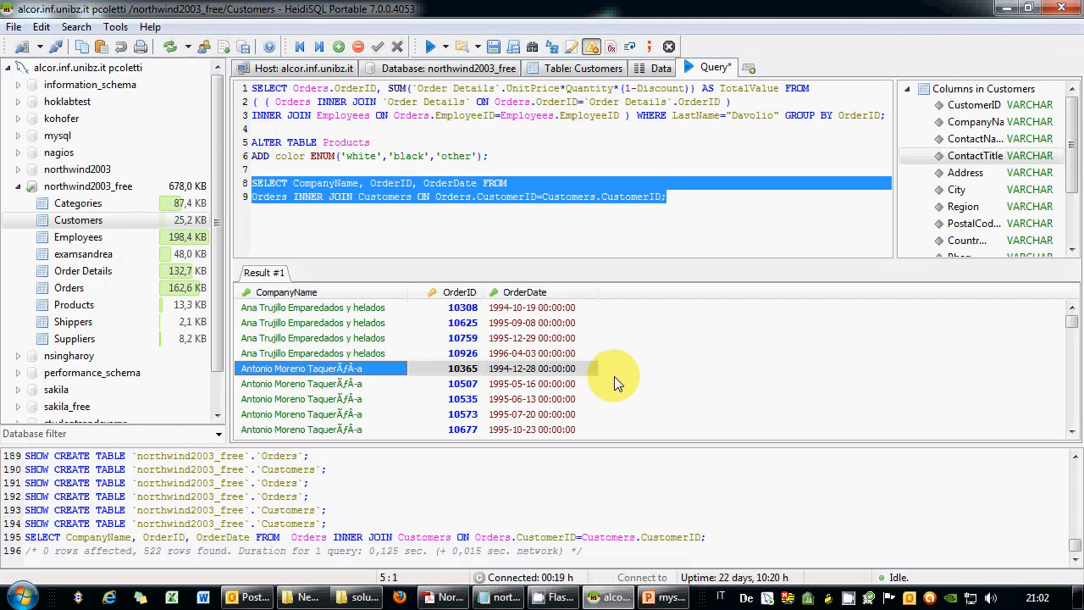
Save the query editor's SQL as northwind.txt, file type All Files, in the Desktop's New folder.
right_click(444, 137)
left_click(392, 137)
right_click(392, 137)
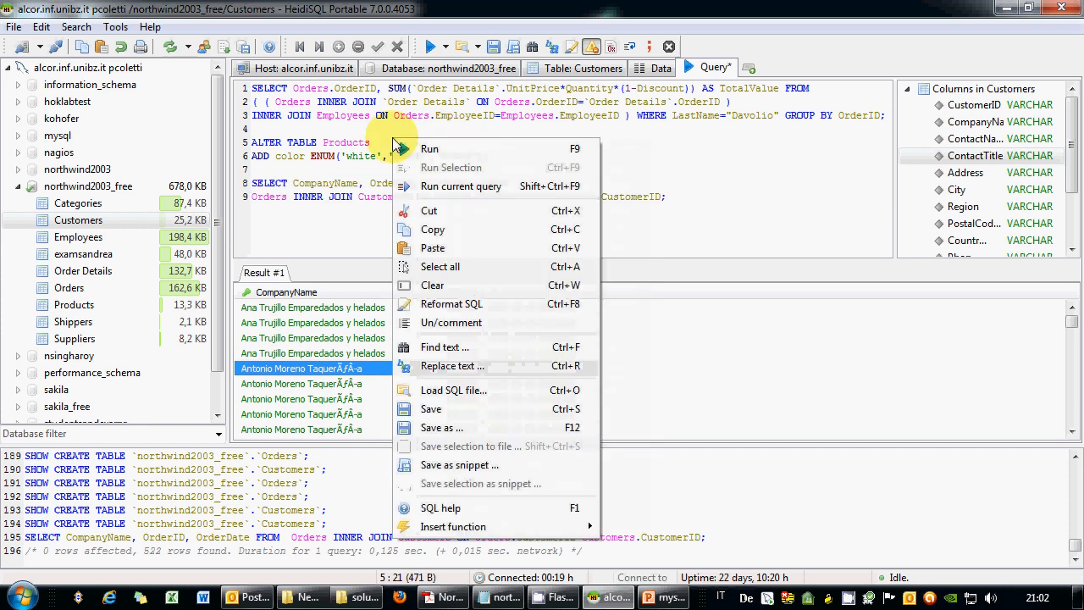
left_click(457, 427)
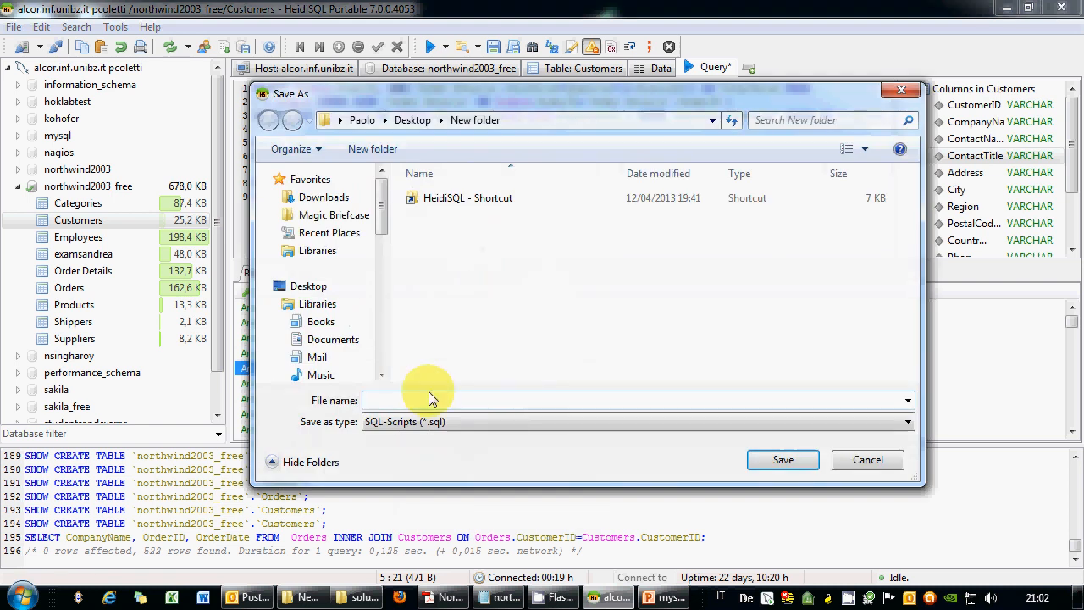
left_click(428, 421)
left_click(433, 452)
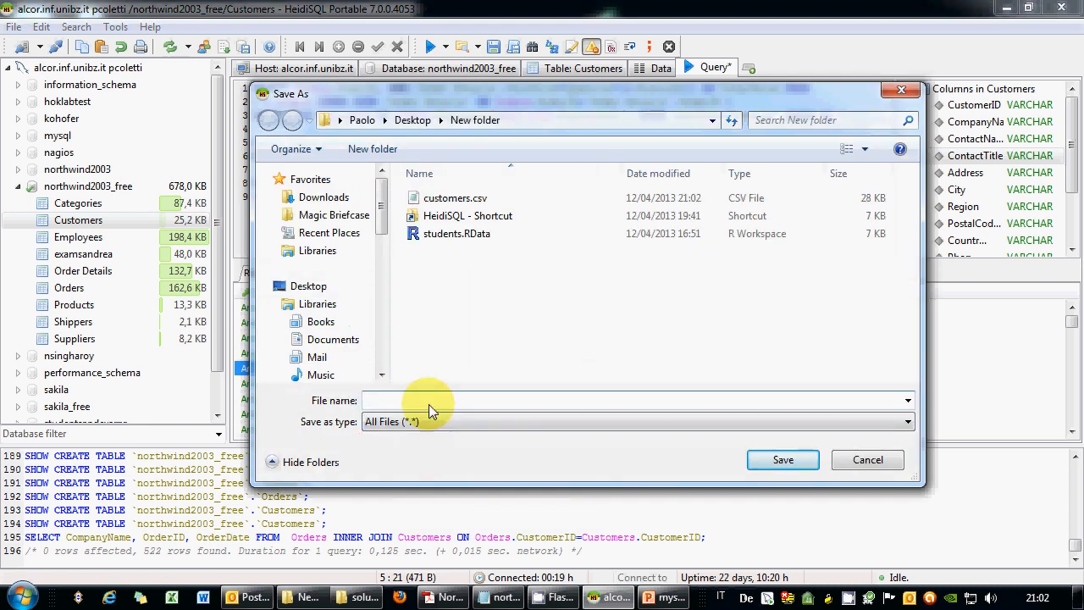
left_click(429, 404)
type("northwind.txt")
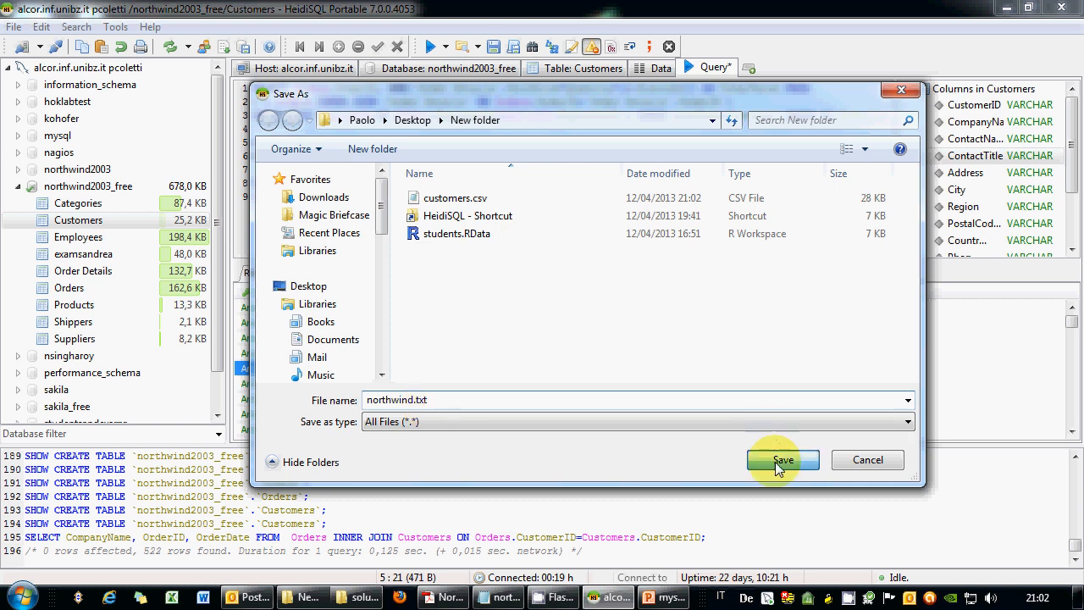
left_click(779, 464)
left_click(318, 599)
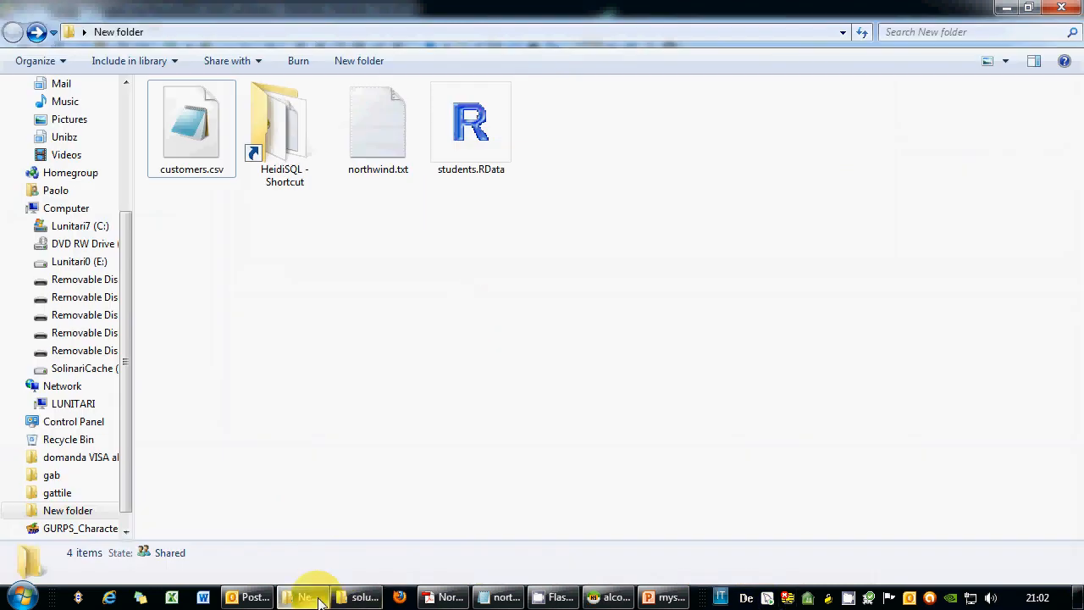
Check northwind.txt in New folder, then close HeidiSQL, PowerPoint and the Northwind relations PDF.
left_click(383, 160)
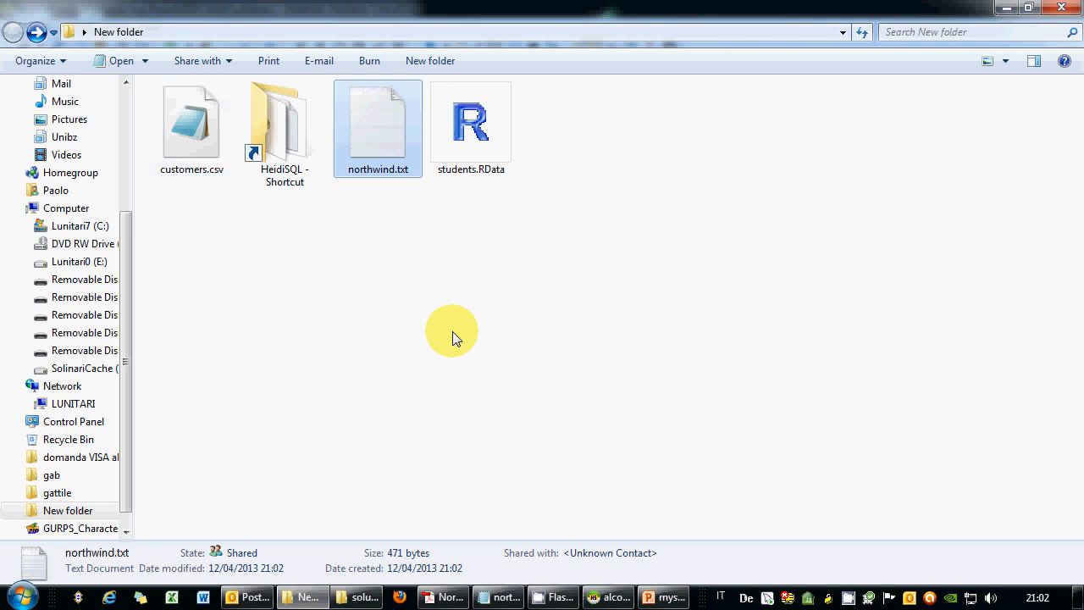
left_click(612, 597)
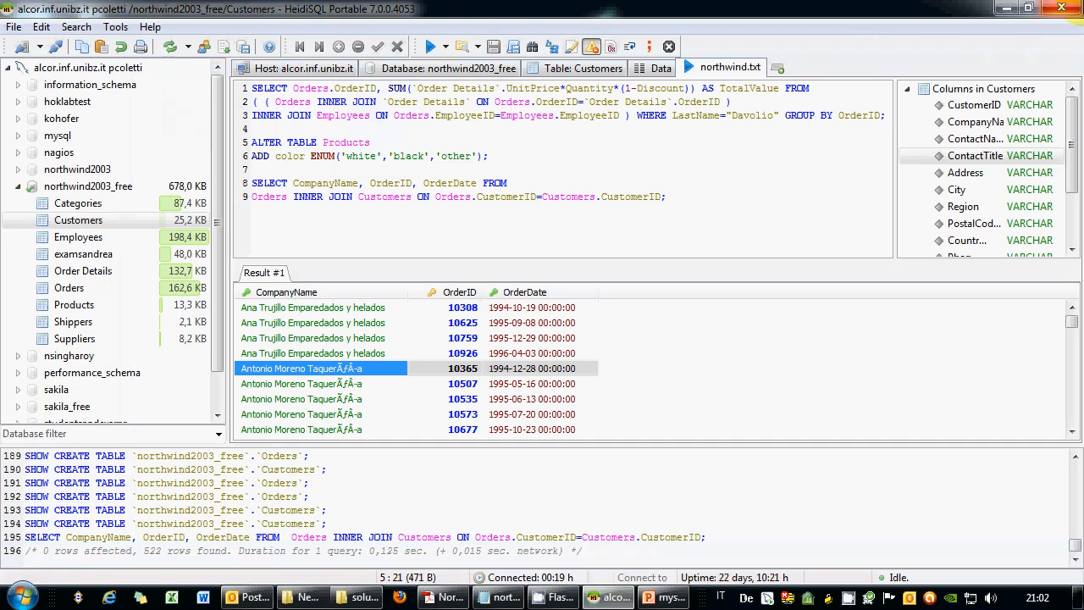
left_click(1066, 8)
left_click(659, 598)
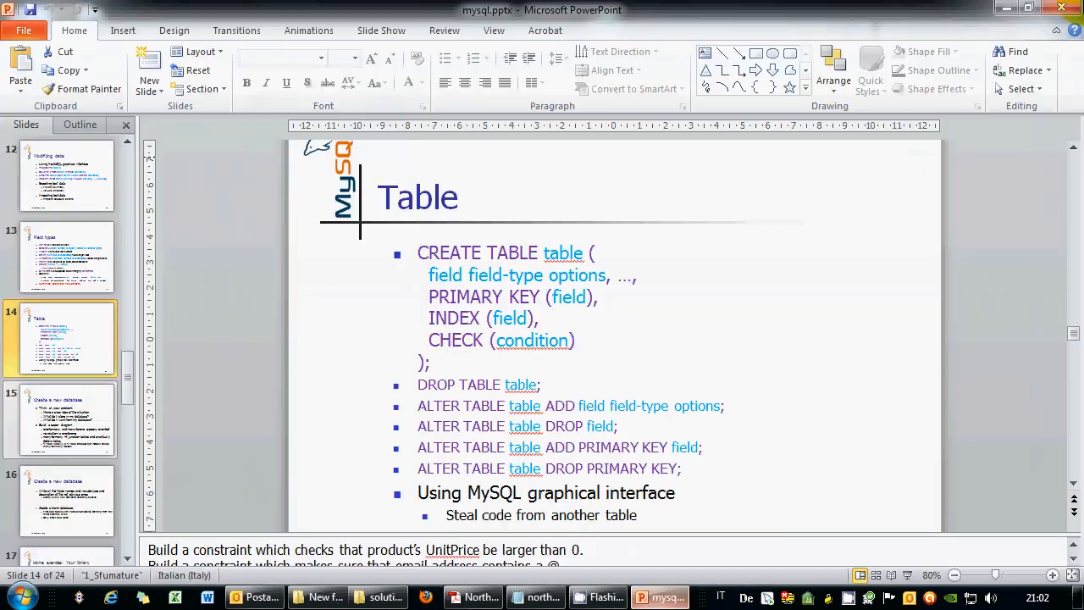
left_click(1061, 7)
left_click(511, 597)
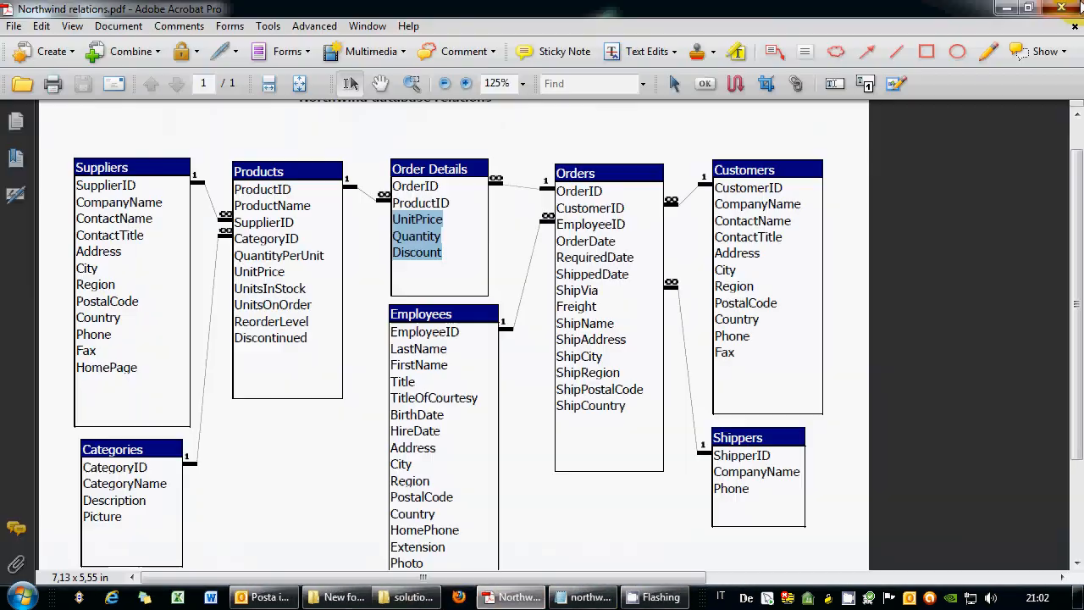
left_click(1077, 5)
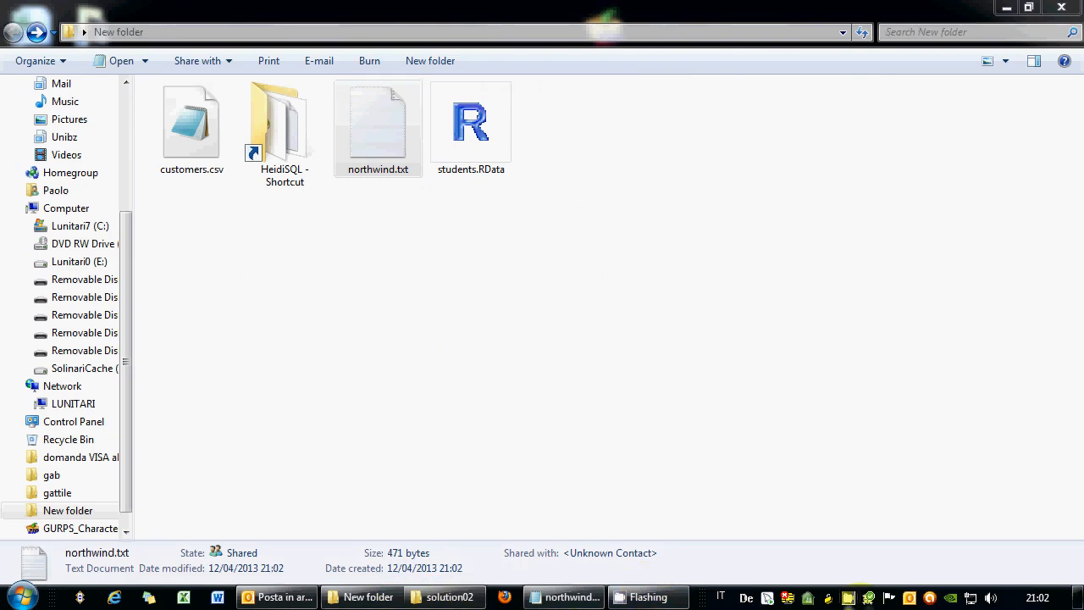
Disconnect the VPN from the tray and bring up the Start menu's program list.
right_click(828, 596)
left_click(868, 571)
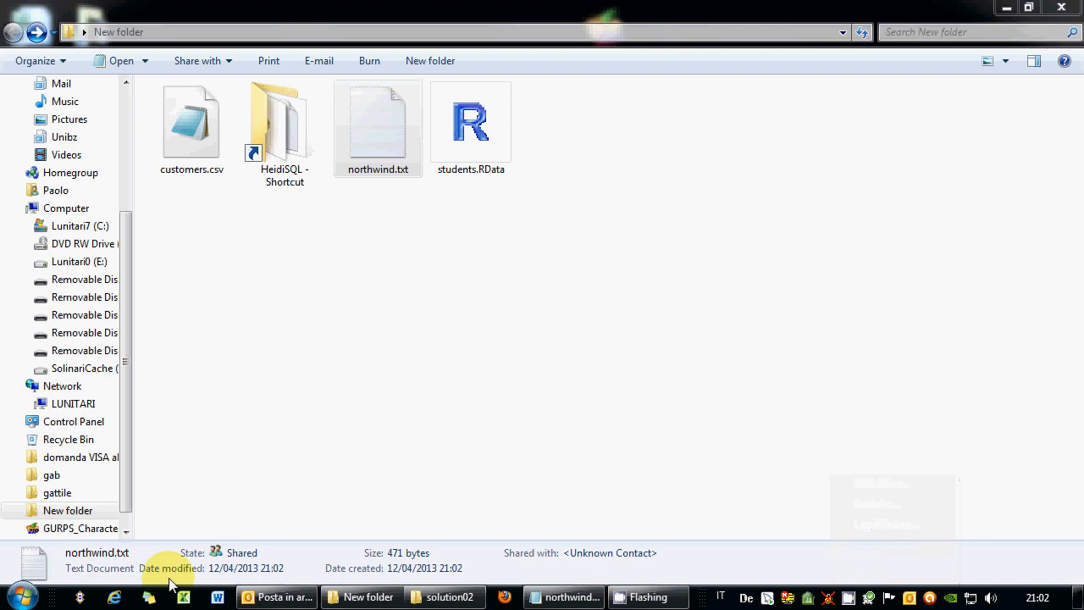
left_click(19, 596)
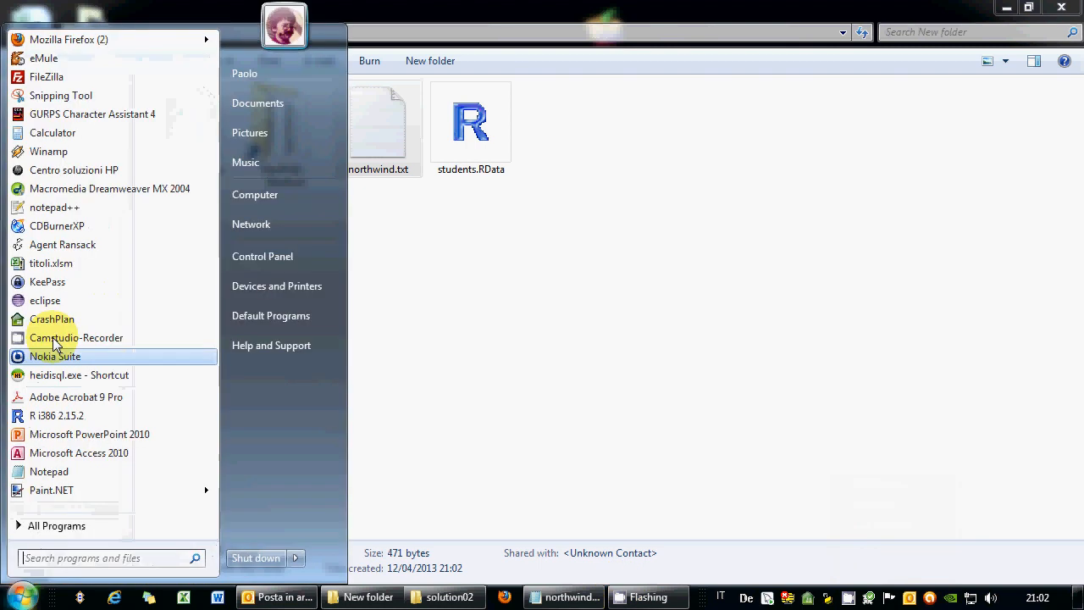
Launch R i386 2.15.2 and load the Rcmdr package.
left_click(67, 420)
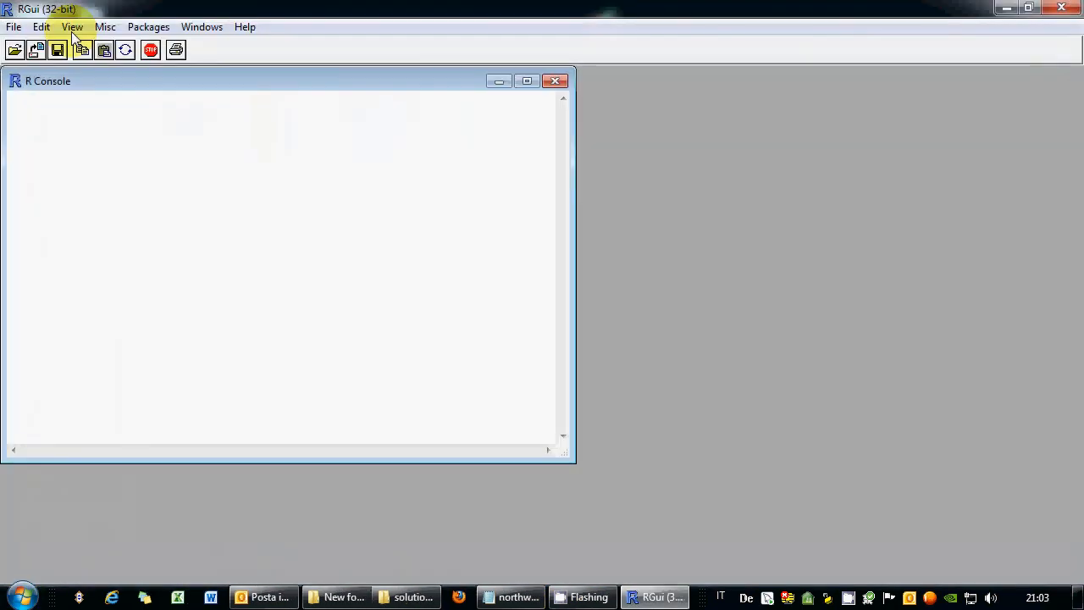
left_click(148, 27)
left_click(152, 45)
left_click(591, 449)
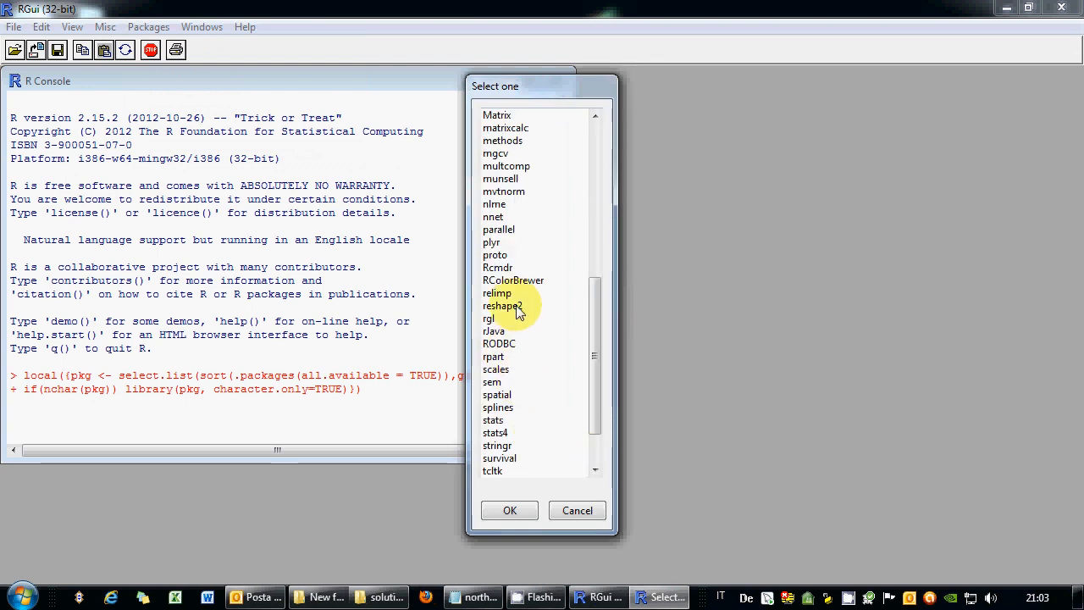
double_click(514, 267)
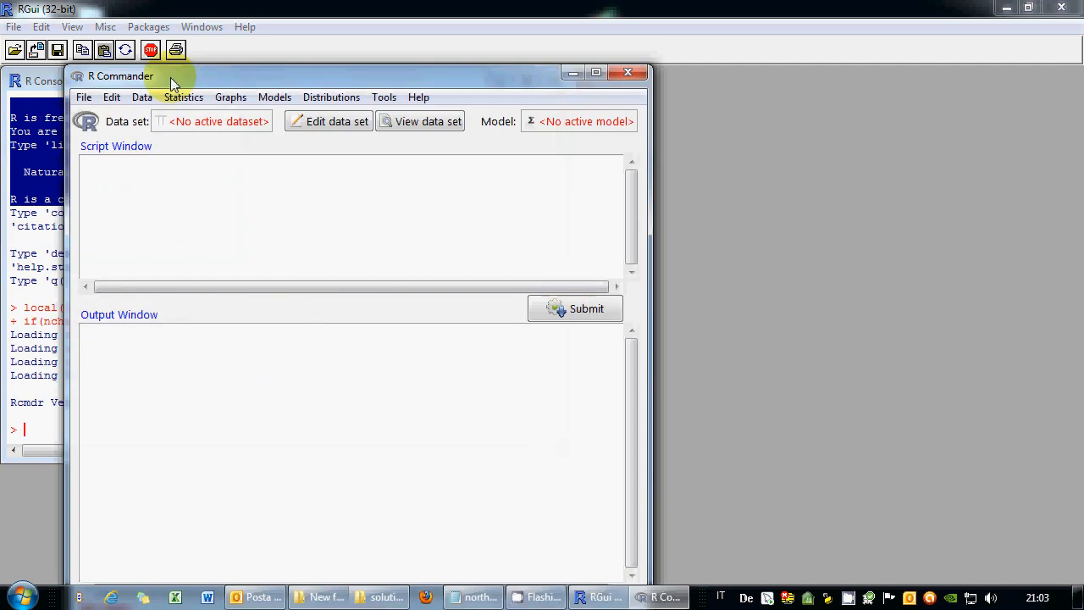
Set R Commander's working directory to the New folder on the Desktop.
left_click_drag(170, 77, 532, 80)
left_click(444, 99)
left_click(487, 116)
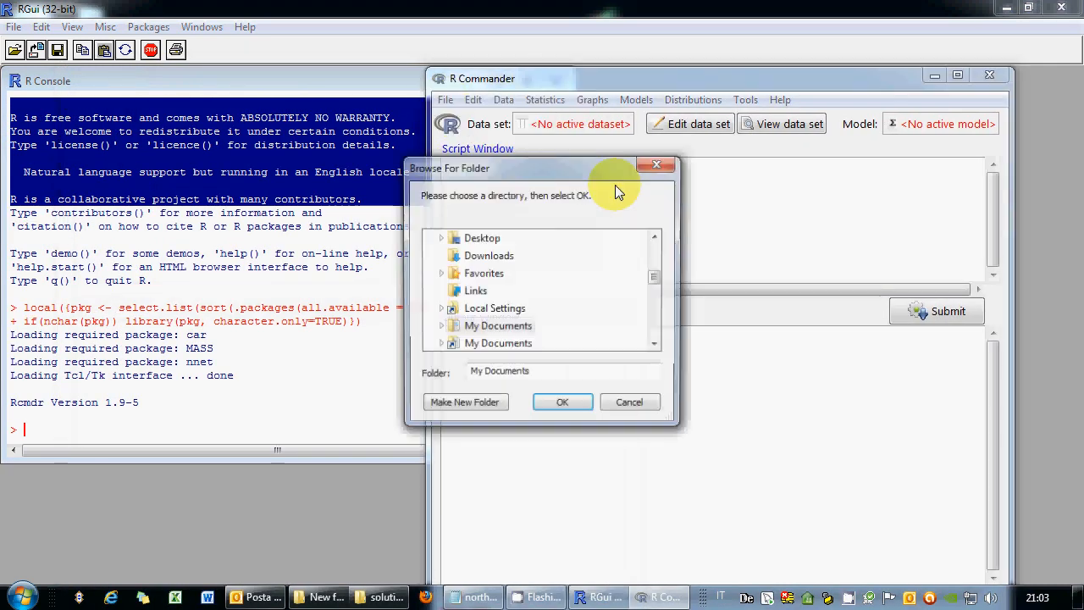
left_click(440, 238)
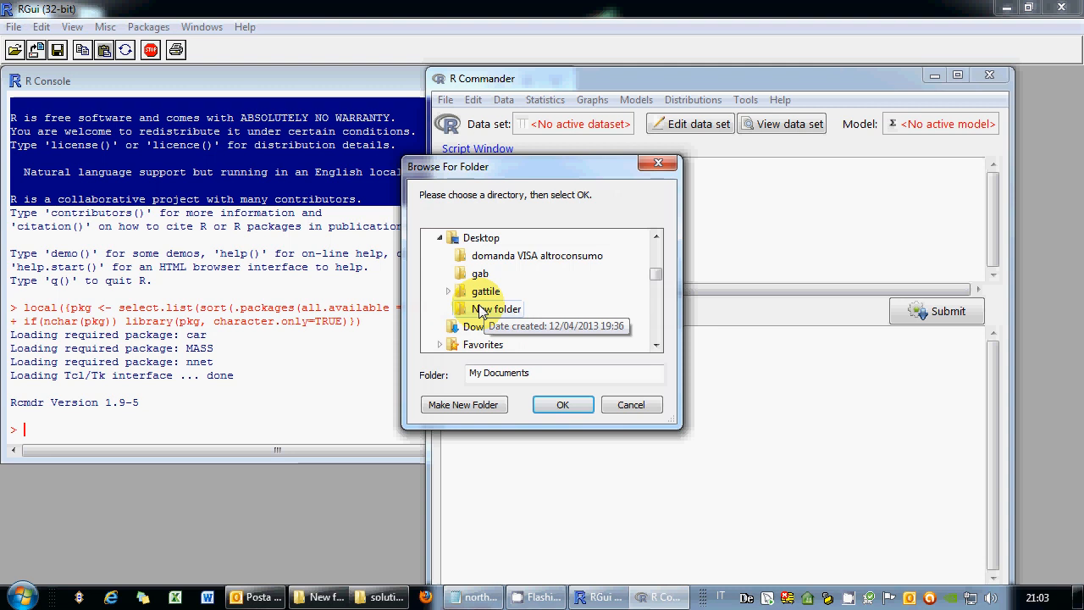
left_click(481, 310)
left_click(562, 404)
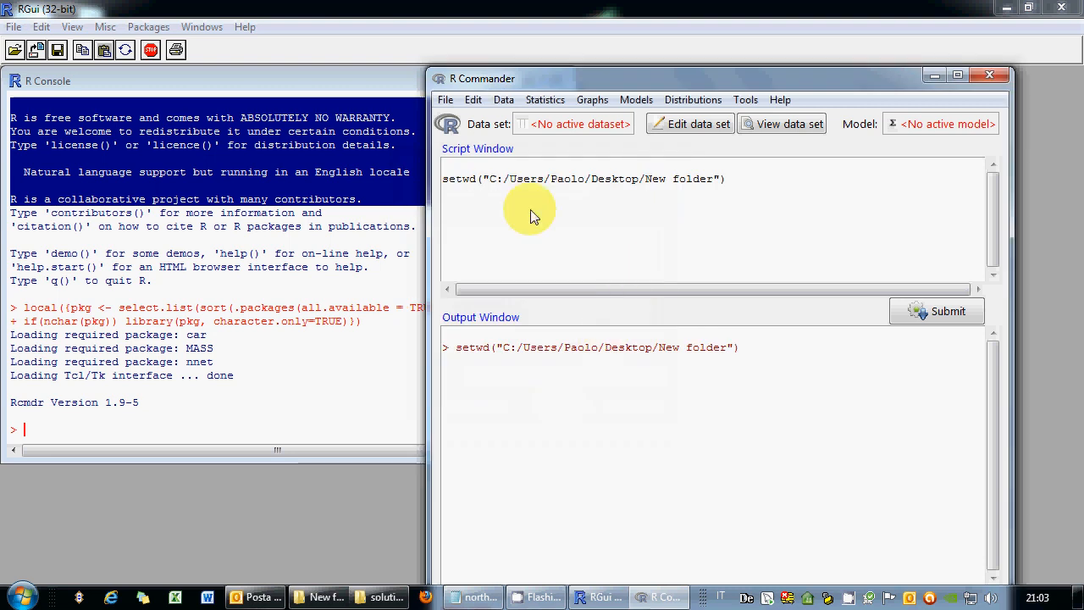
Delete the blank first line in the R Commander Script Window.
left_click(509, 168)
key("Delete")
left_click(534, 188)
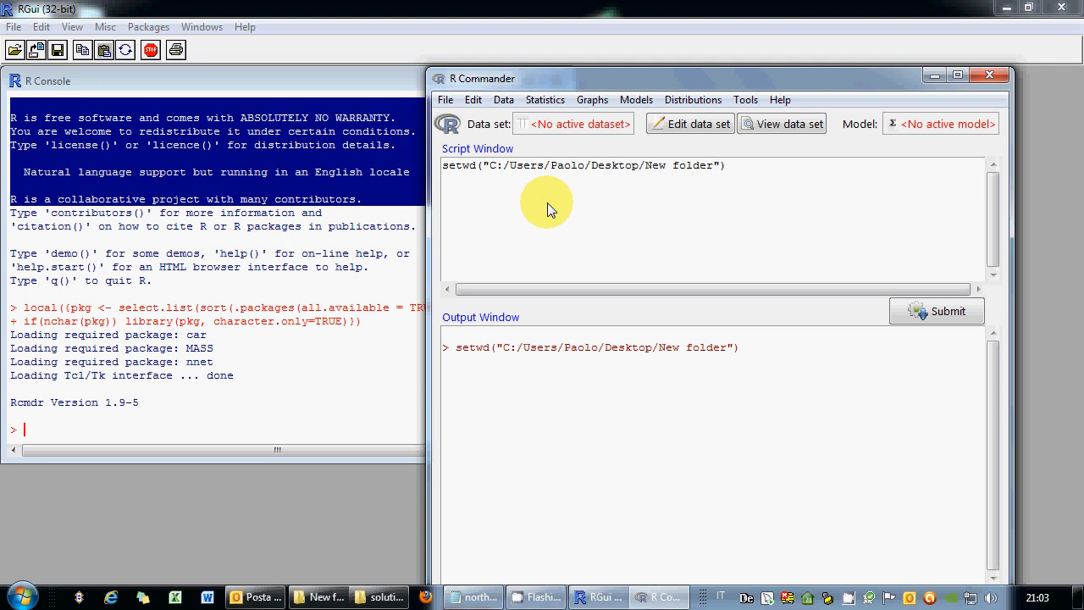
left_click(14, 27)
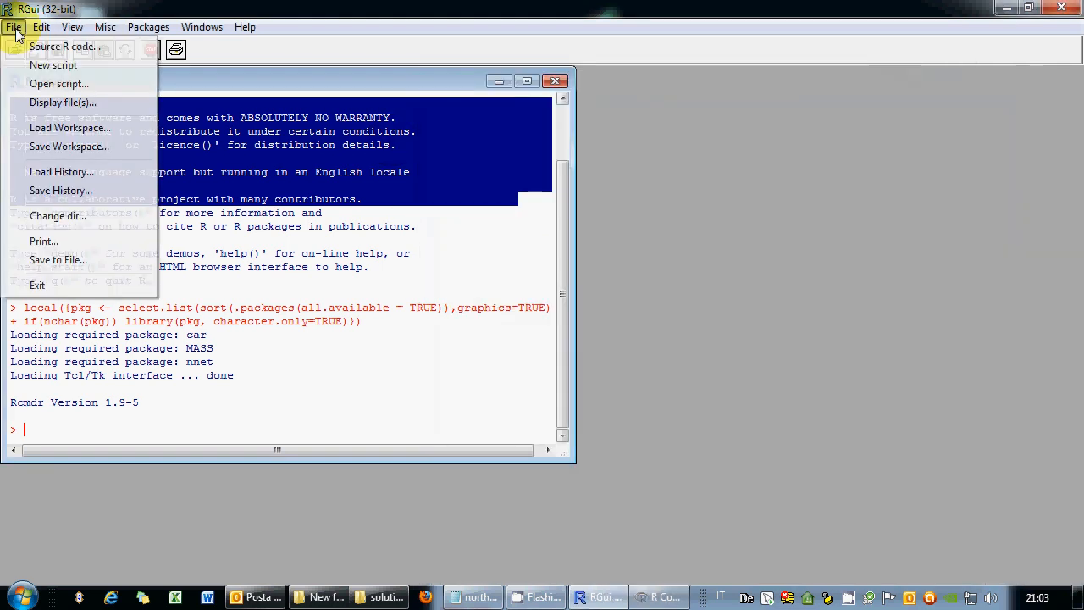
Load the students.RData workspace from New folder through RGui.
left_click(57, 127)
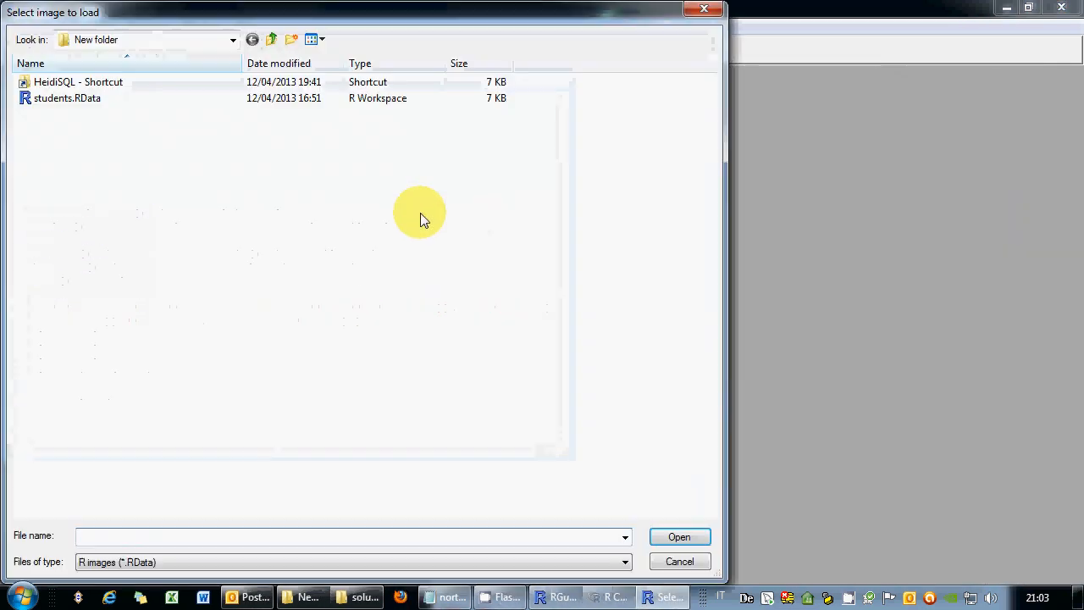
left_click(68, 99)
left_click(699, 533)
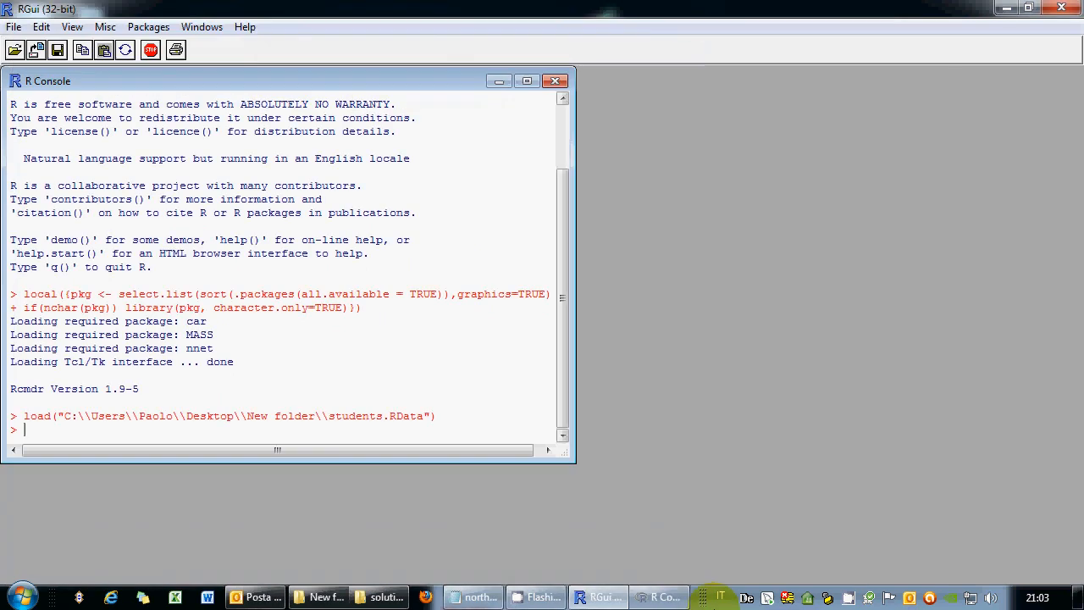
left_click(665, 597)
Make students the active data set and view its records, then close the viewer.
left_click(580, 124)
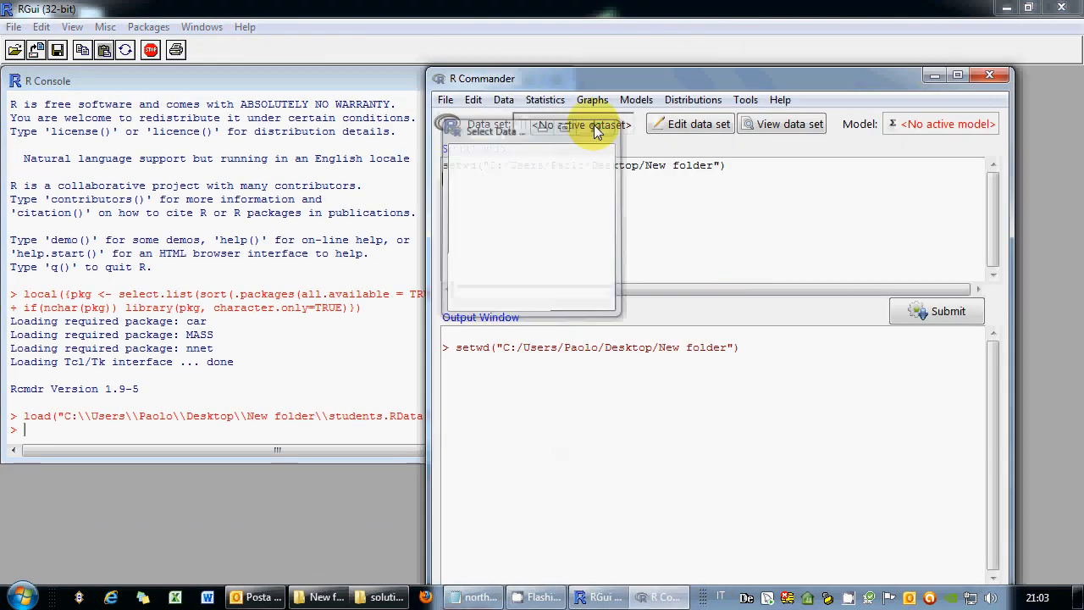
left_click(506, 231)
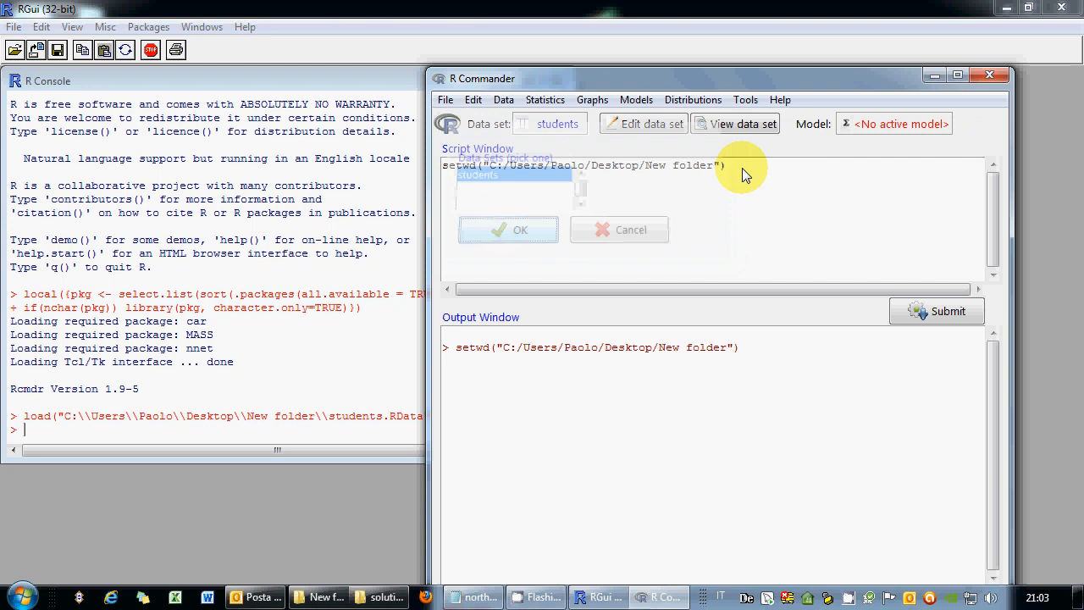
left_click(718, 123)
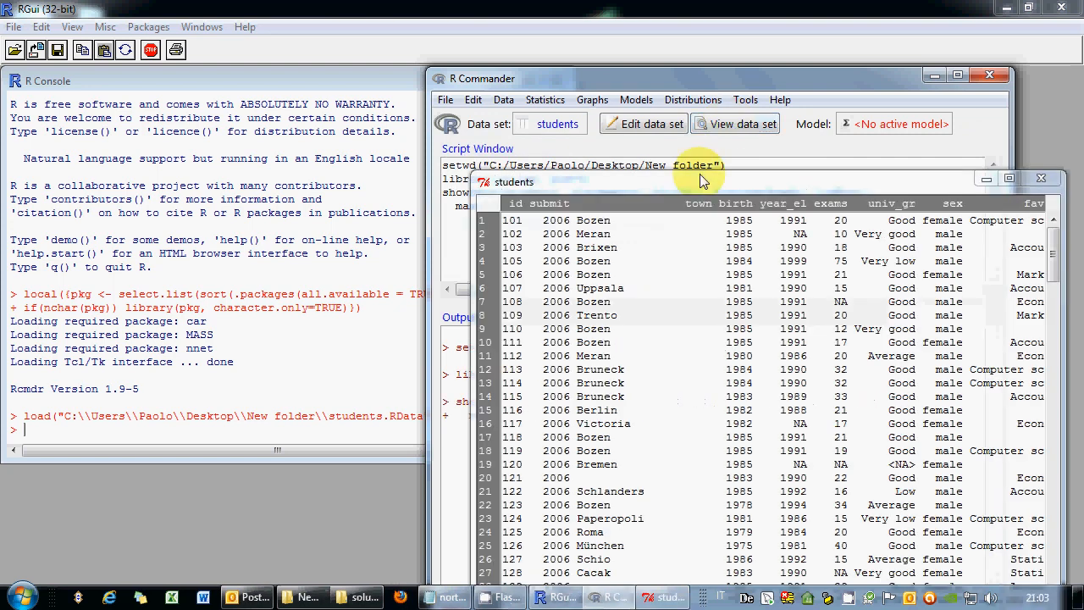
left_click_drag(701, 178, 669, 118)
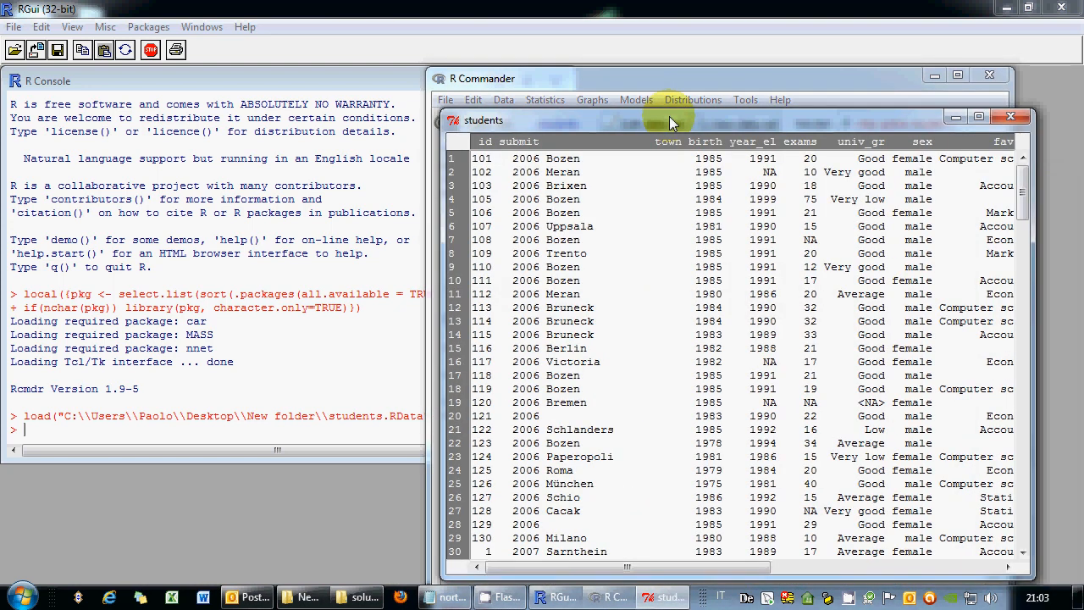
left_click(1011, 118)
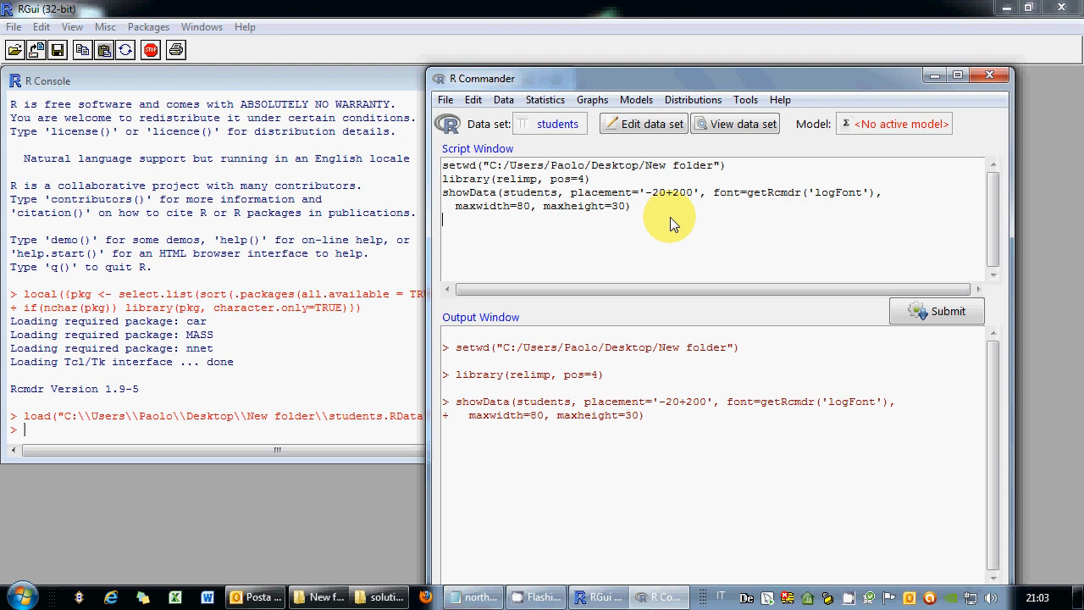
left_click(504, 103)
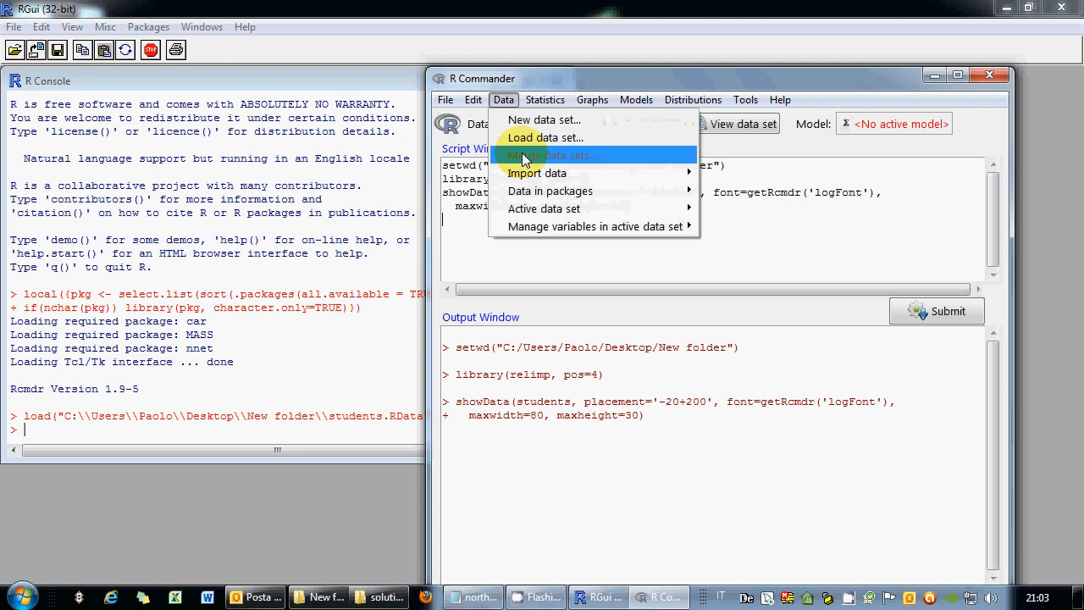
Compute a new variable birth6 with the expression birth+6.
mouse_move(555, 209)
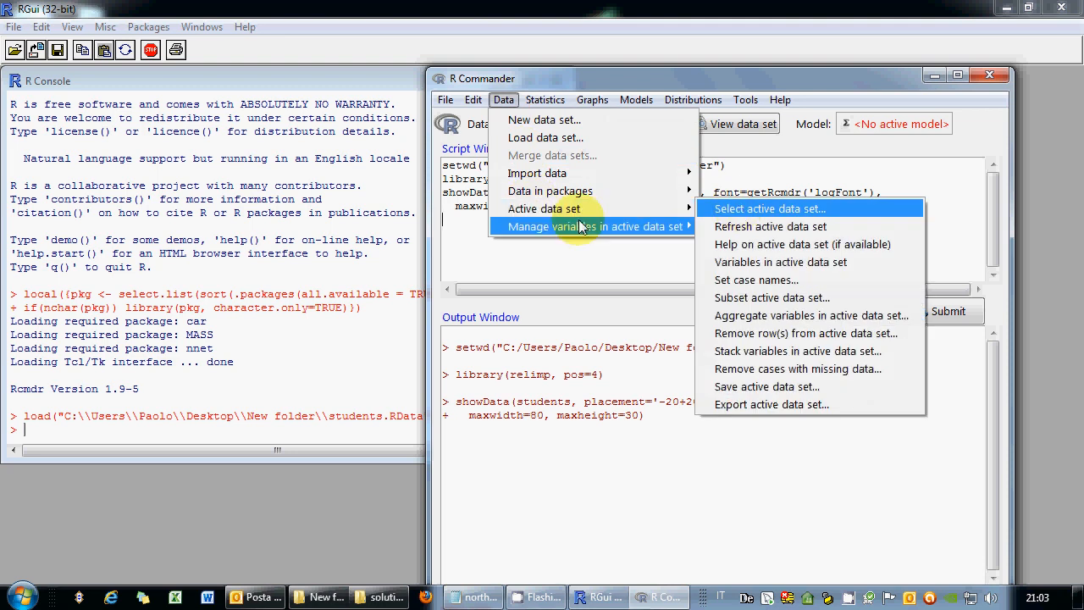
mouse_move(642, 226)
left_click(746, 244)
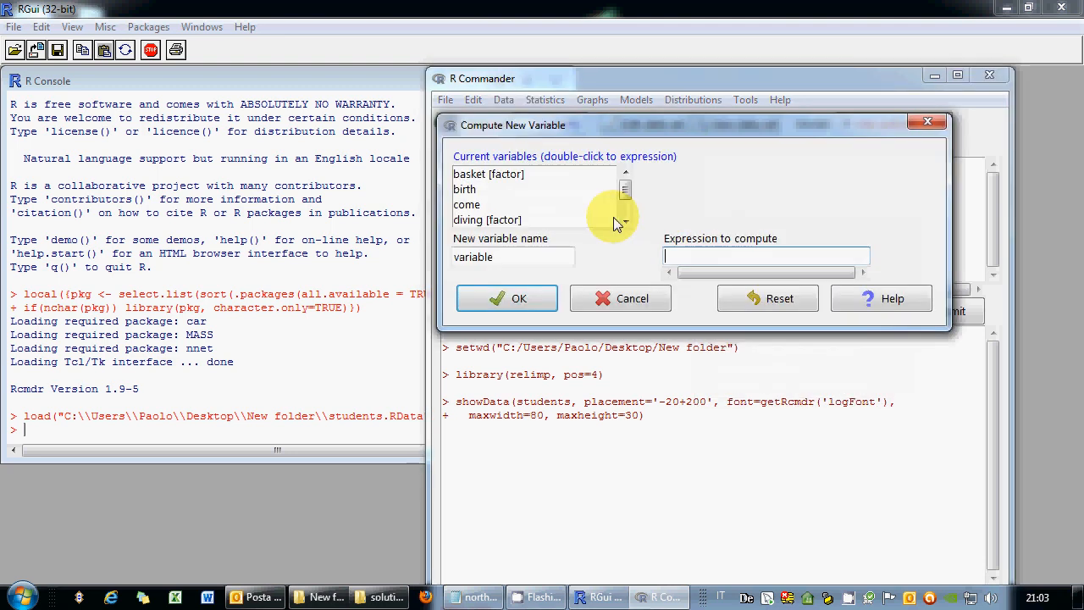
left_click_drag(540, 255, 424, 258)
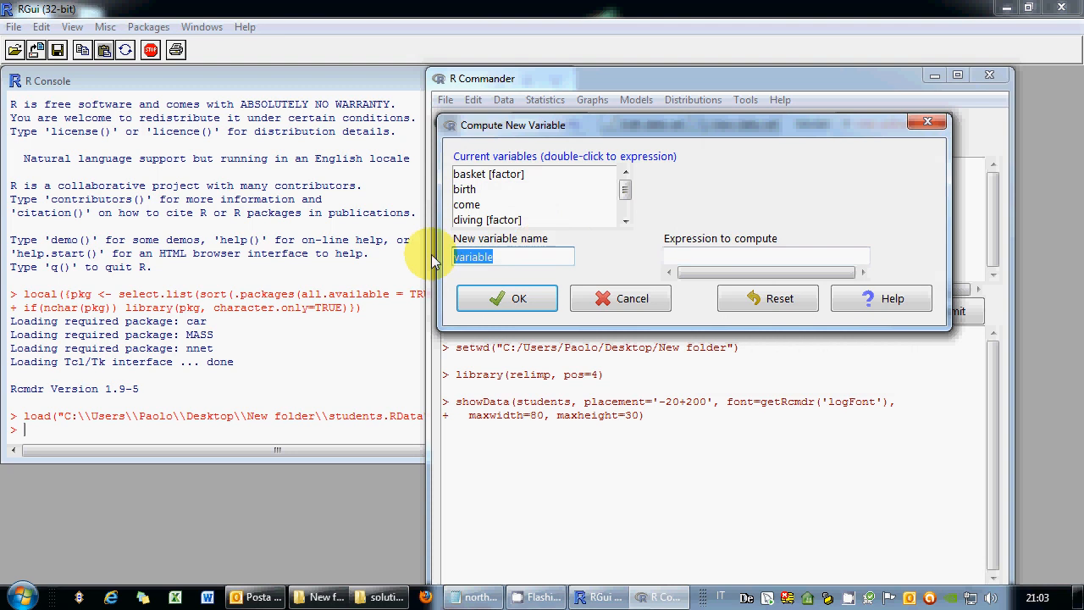
type("birth6")
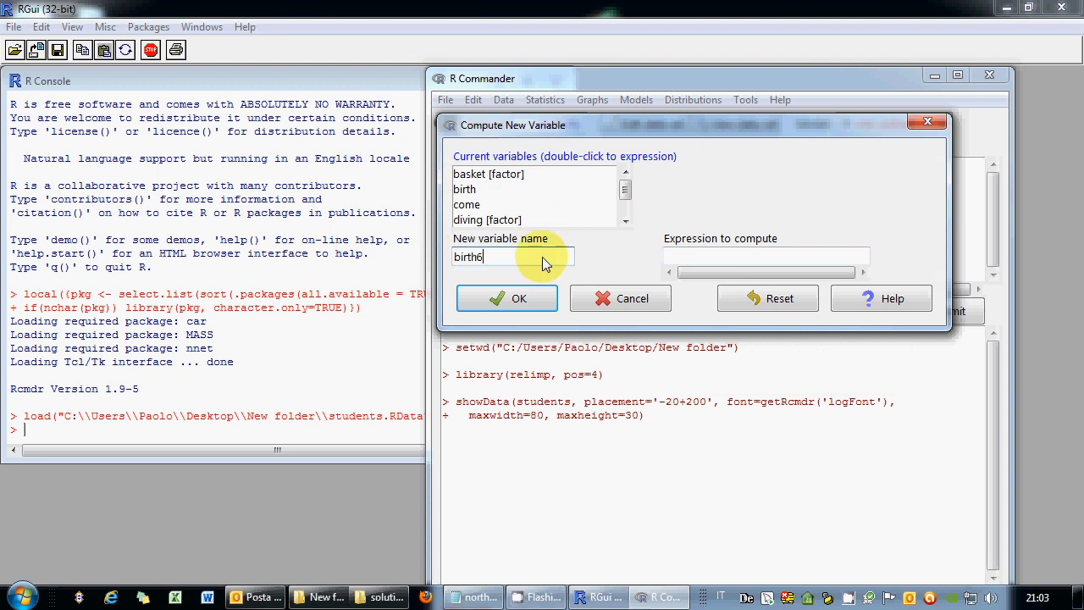
left_click(689, 257)
type("birth+6")
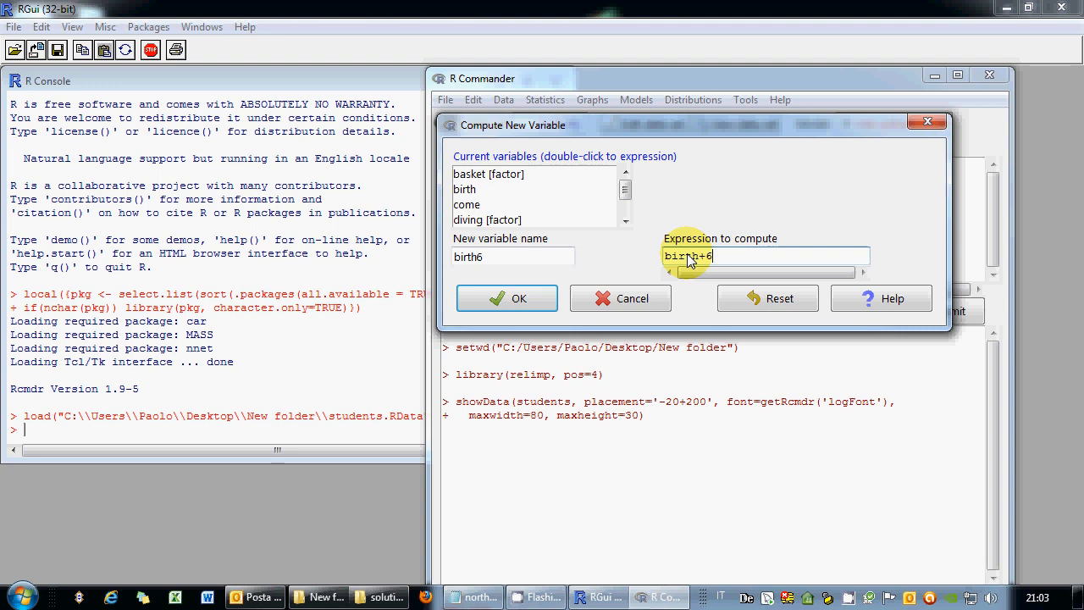
left_click(518, 302)
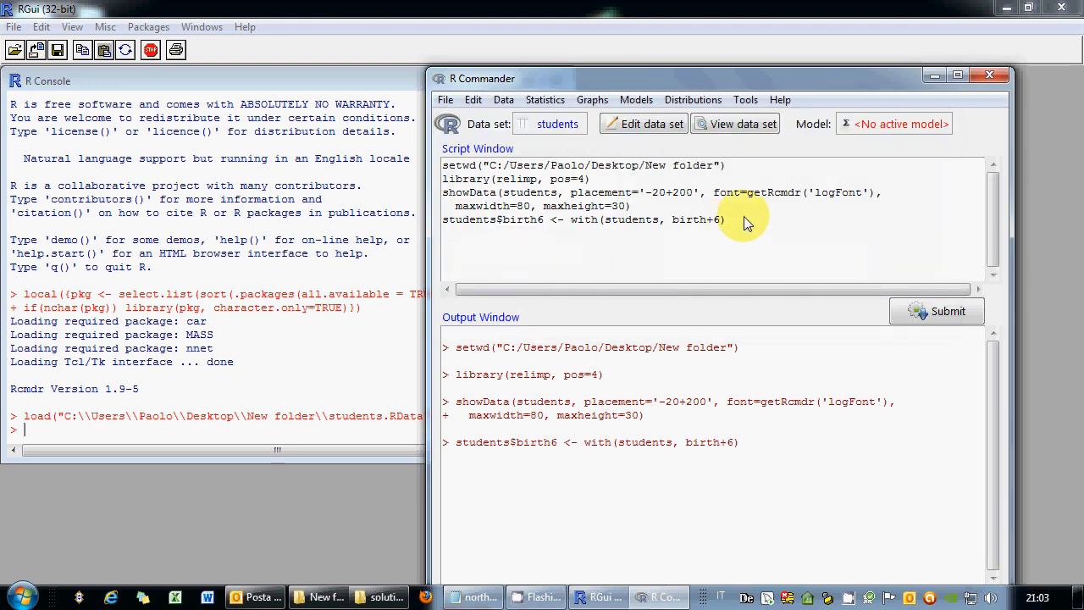
View the students data to confirm the birth6 column, then close the viewer.
left_click(741, 125)
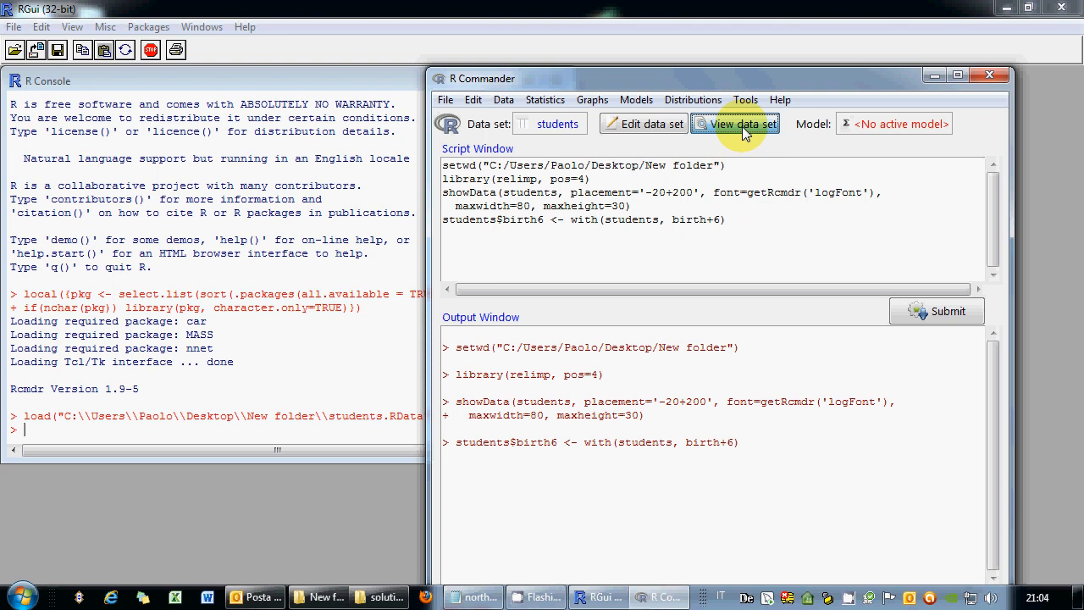
left_click_drag(886, 184, 783, 71)
left_click_drag(619, 526, 914, 501)
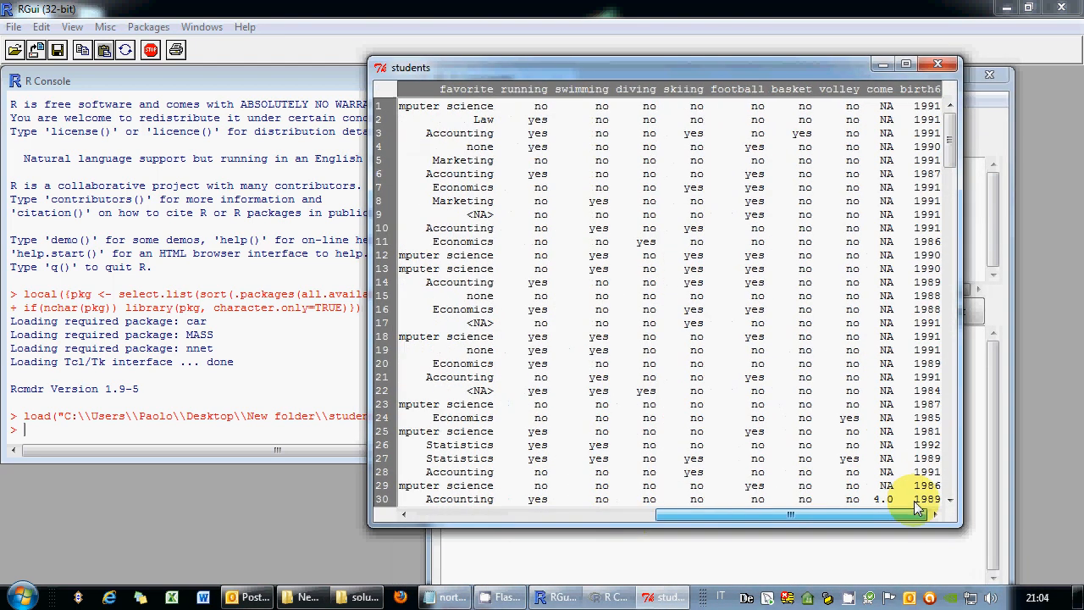
left_click(938, 66)
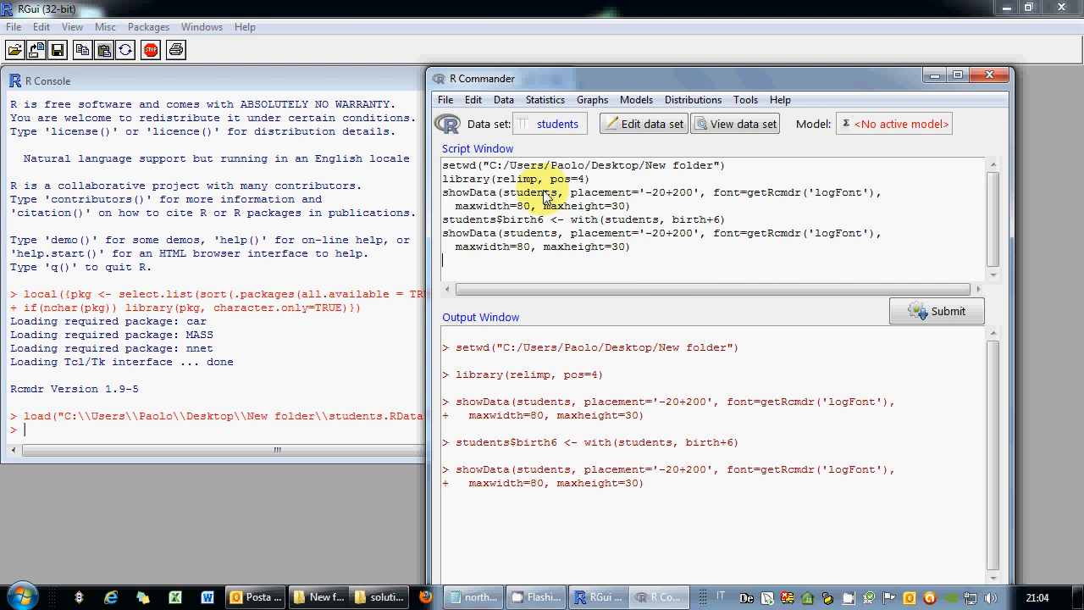
left_click(592, 99)
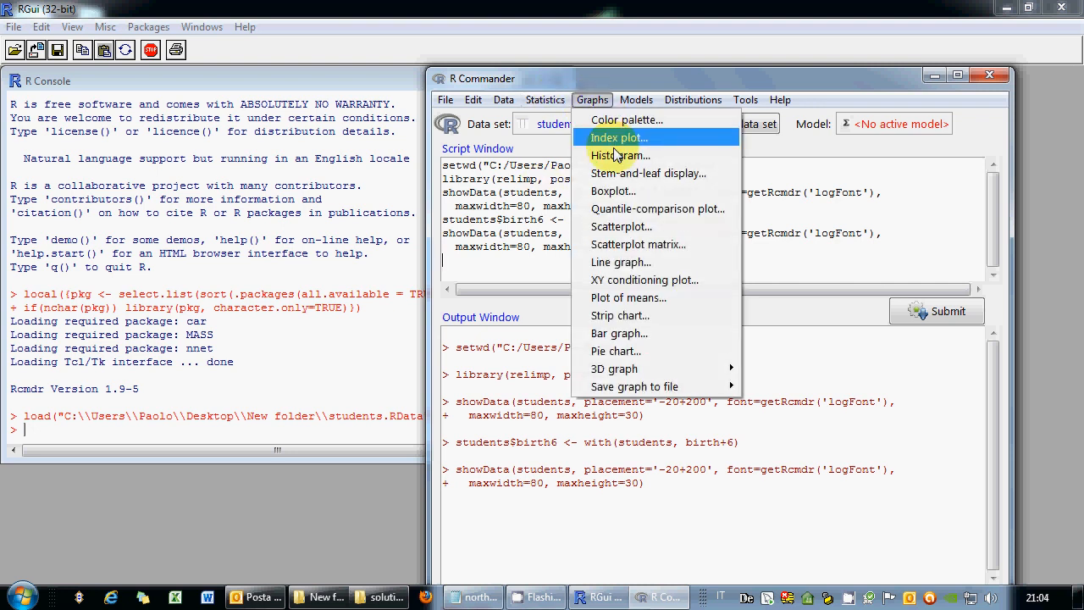
Set up a scatterplot with x = birth6, y = year_el, boxplots, least-squares, smooth line and spread unchecked.
left_click(631, 227)
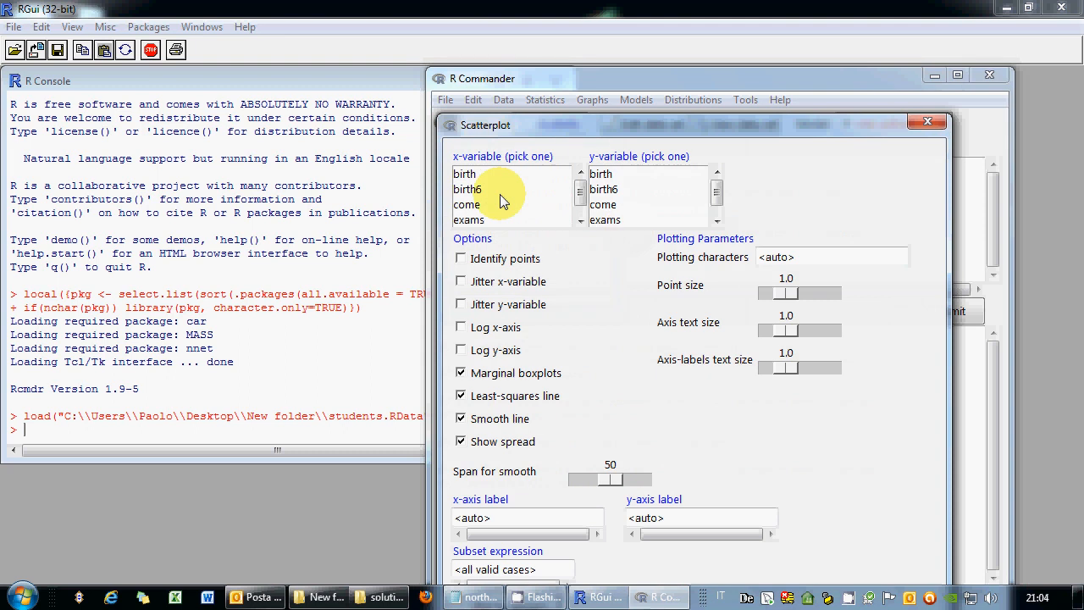
left_click(500, 191)
left_click(716, 220)
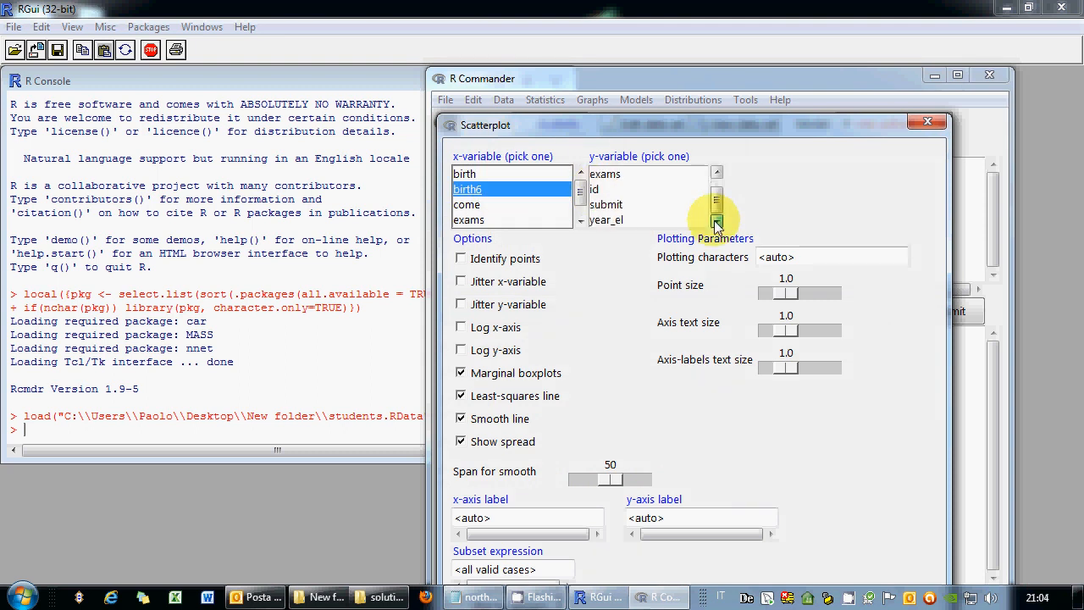
left_click(669, 220)
left_click(461, 372)
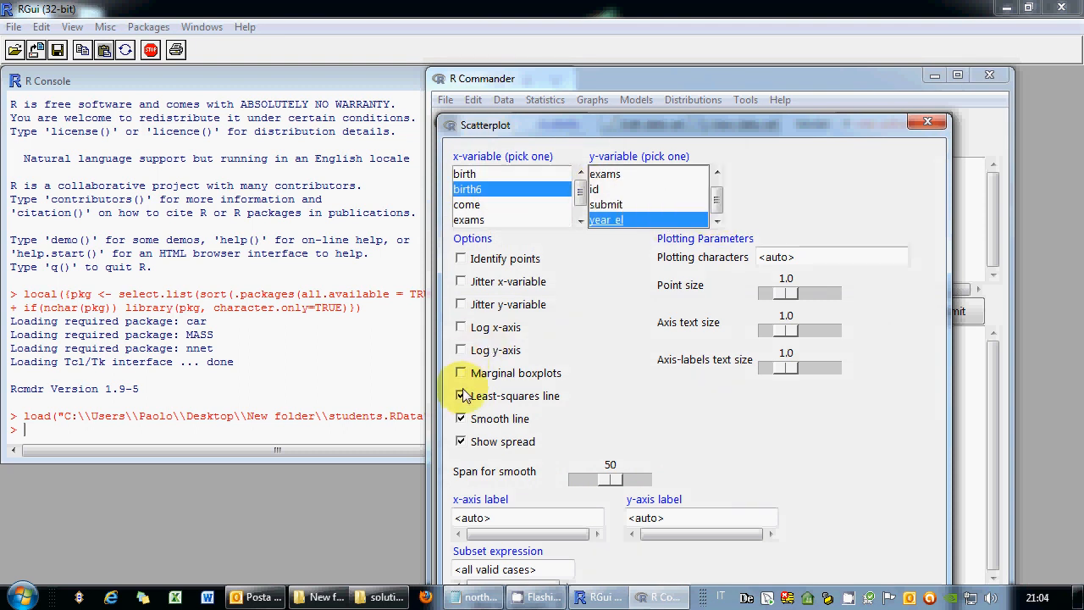
left_click(461, 396)
left_click(460, 418)
left_click(460, 441)
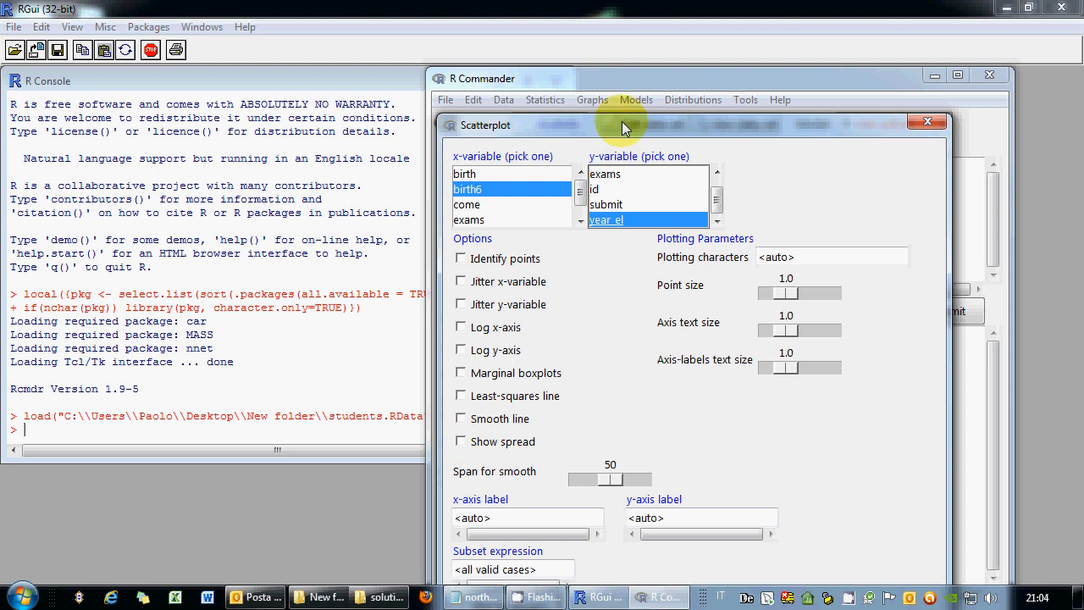
Draw the year_el versus birth6 scatterplot, then close the graph and return to R Commander.
left_click_drag(621, 125, 572, 69)
left_click(481, 580)
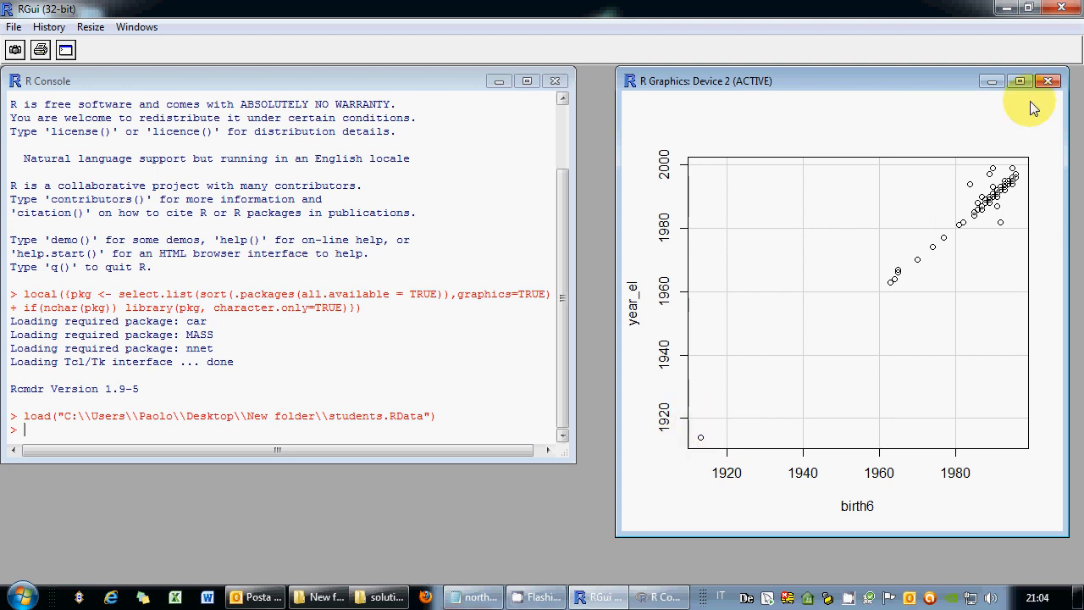
left_click(1048, 80)
left_click(657, 598)
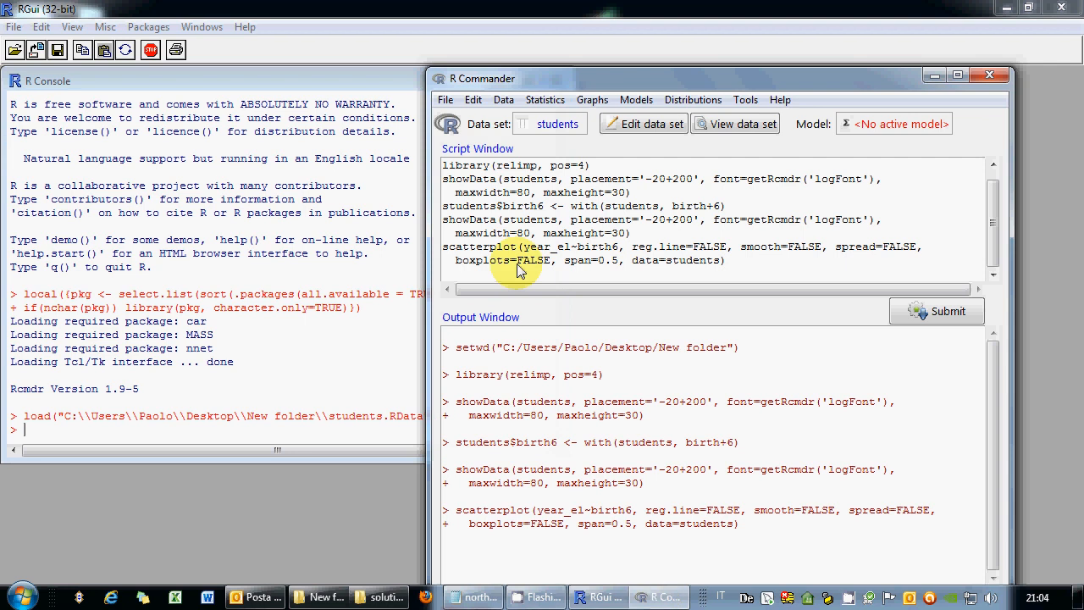
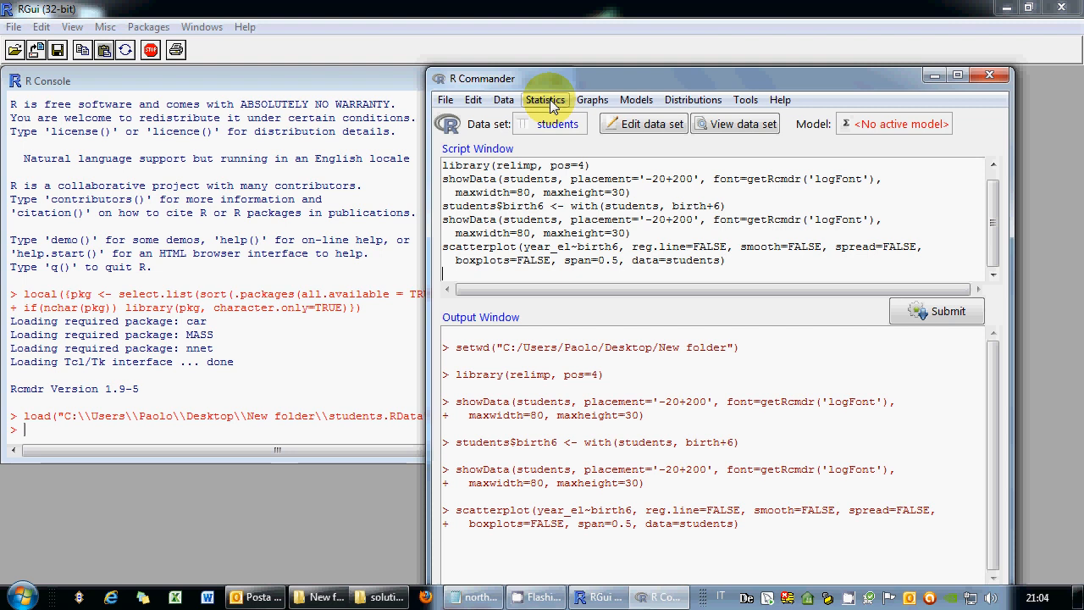
Draw a boxplot of exams grouped by the swimming variable, then close the graph window.
left_click(592, 100)
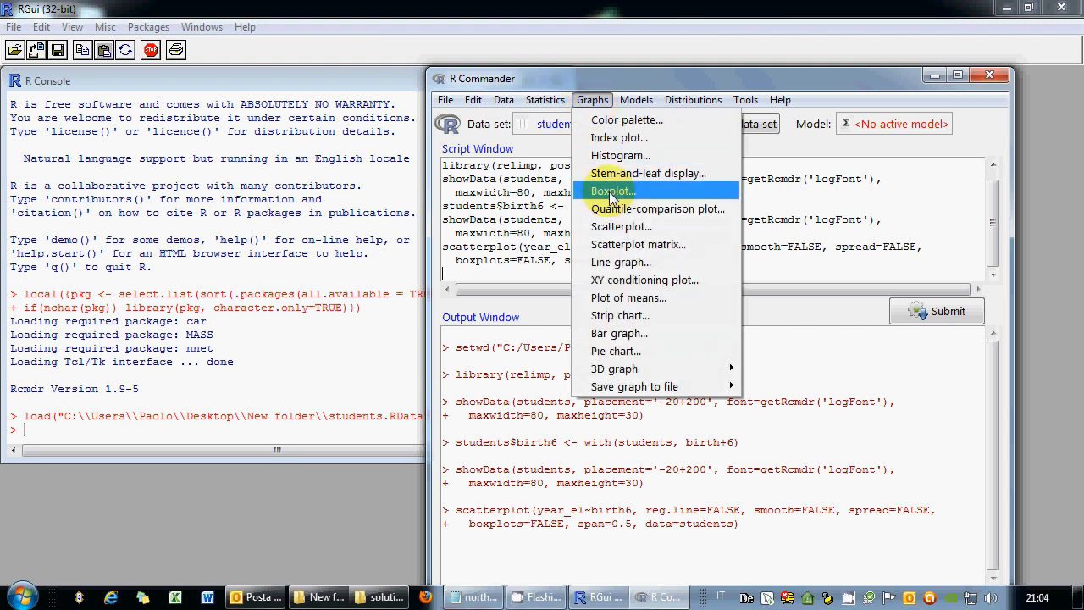
left_click(611, 191)
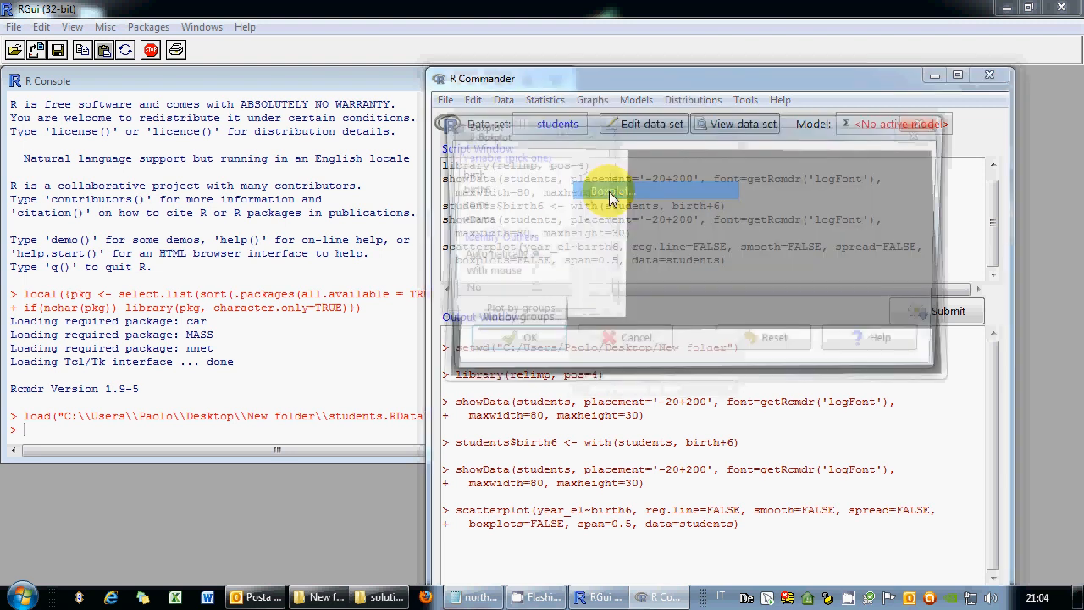
left_click(514, 317)
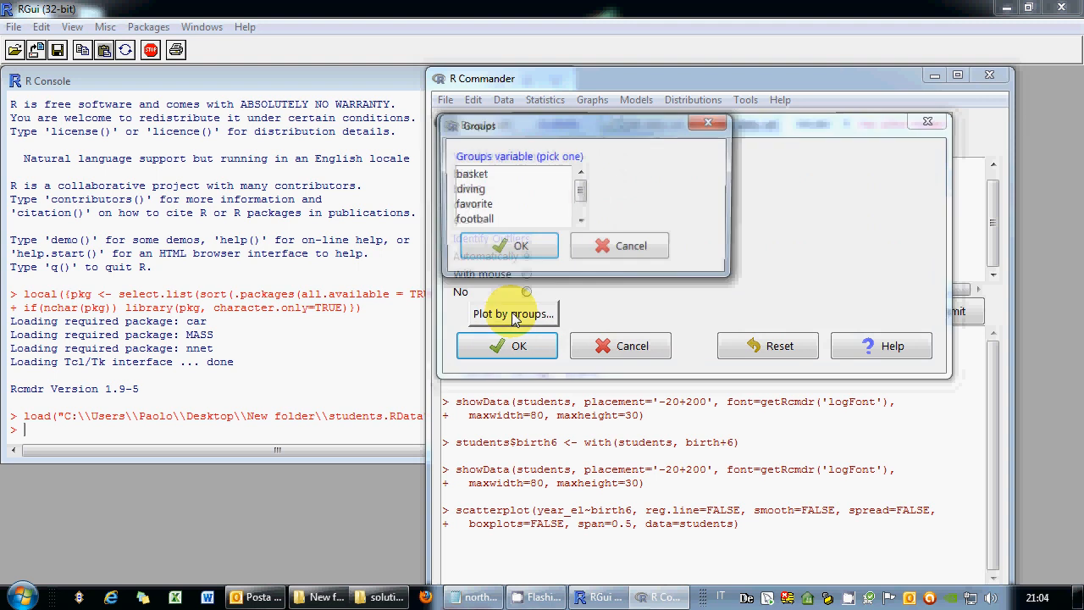
left_click(580, 221)
left_click(580, 221)
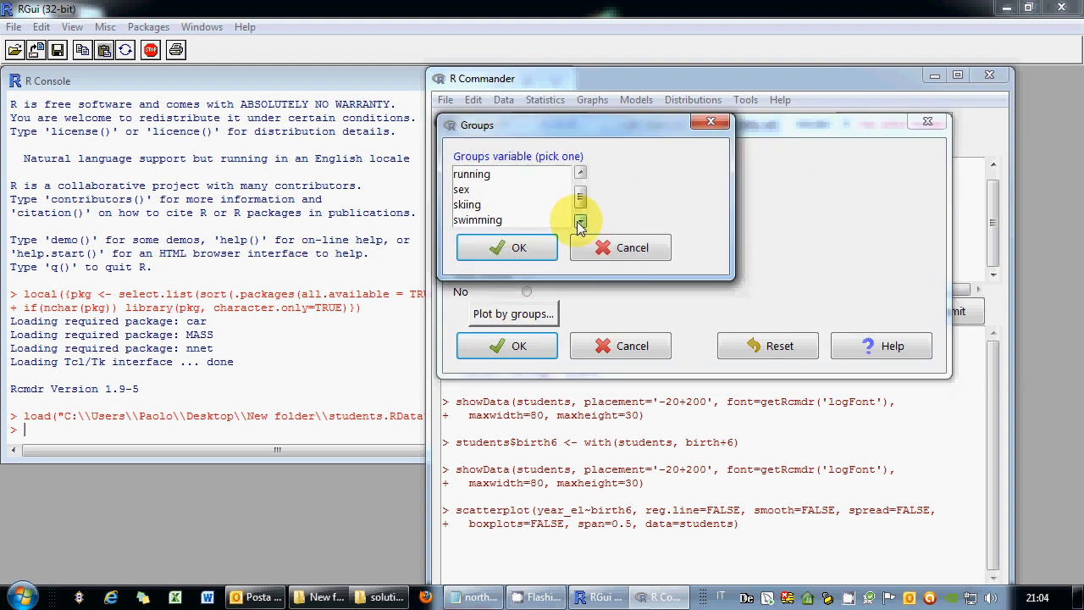
left_click(580, 221)
left_click(487, 204)
left_click(512, 248)
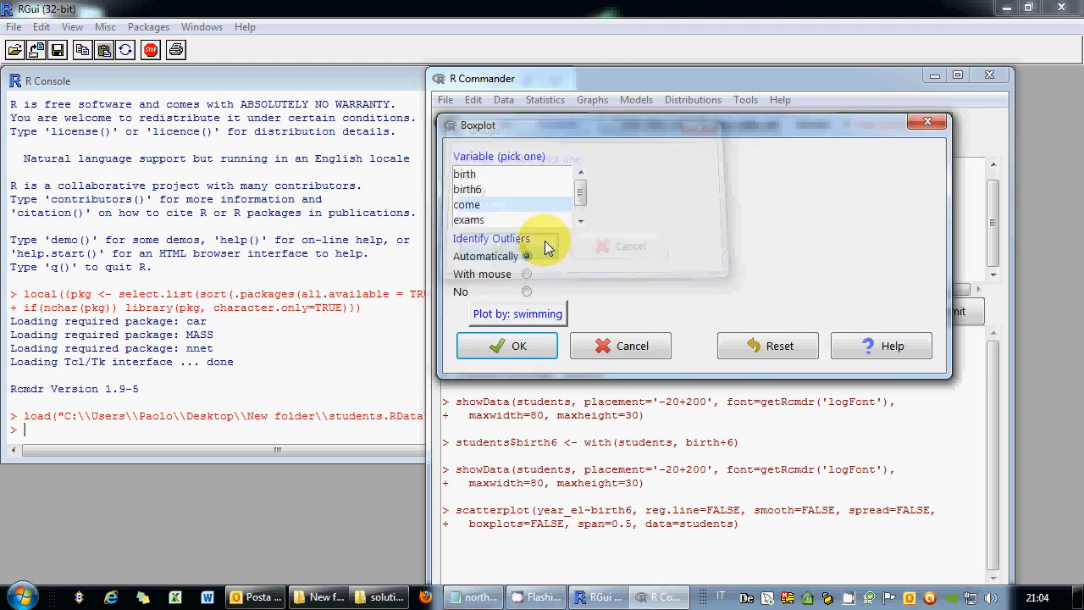
left_click(497, 222)
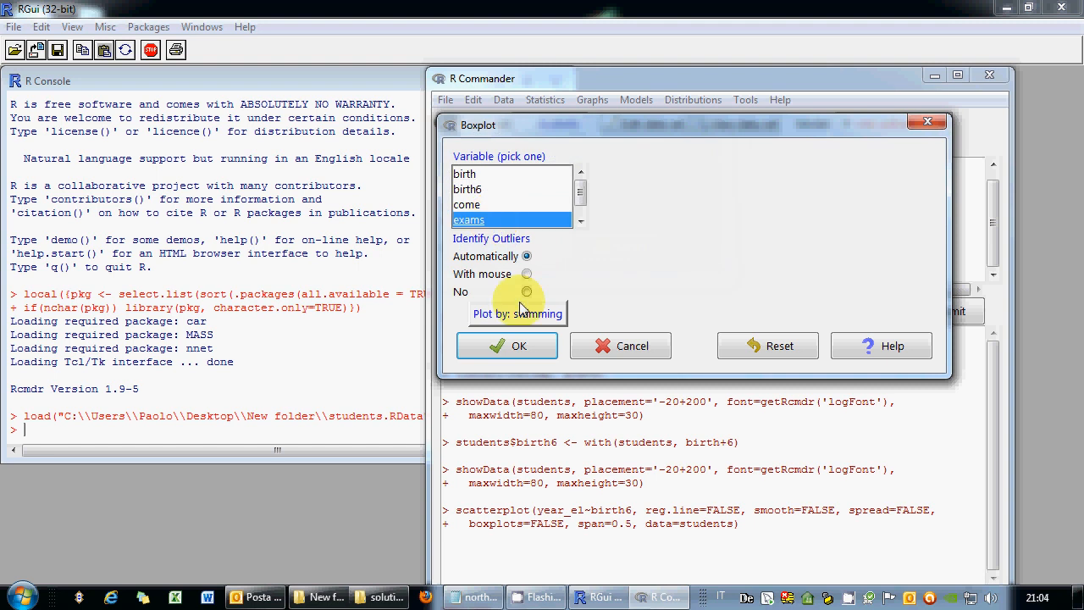
left_click(518, 349)
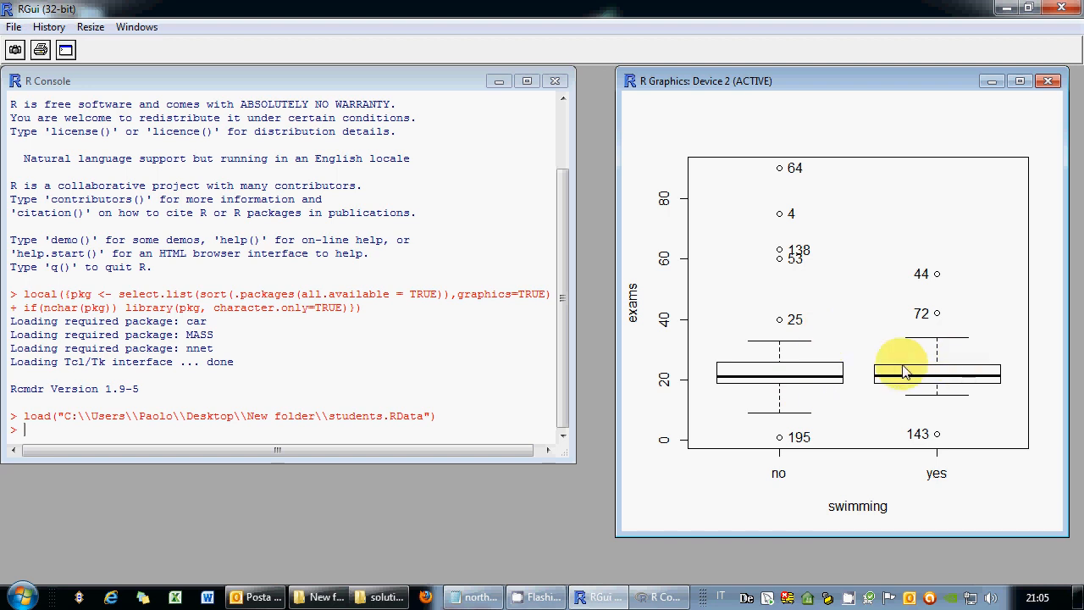
left_click(1048, 81)
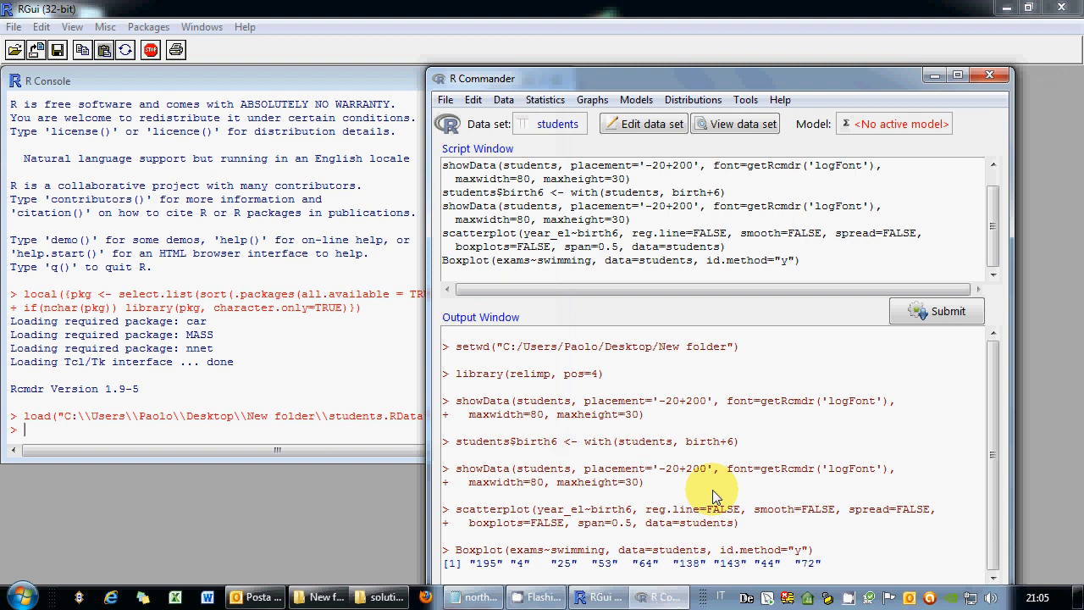
Bin exams into a new variable exams_grouped with 4 equal-count bins labelled by ranges.
left_click(592, 275)
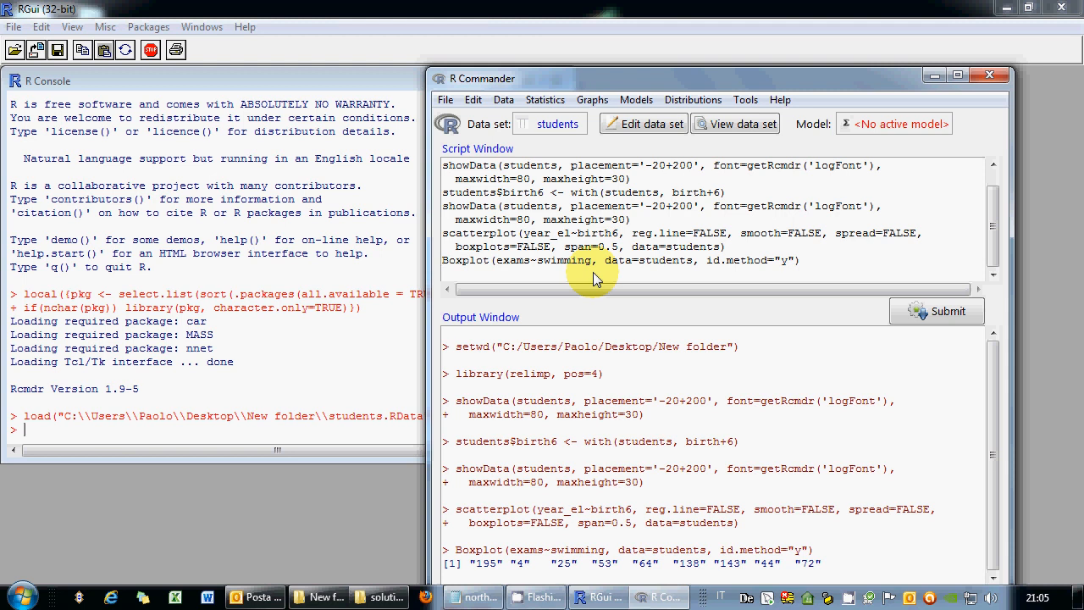
left_click(504, 100)
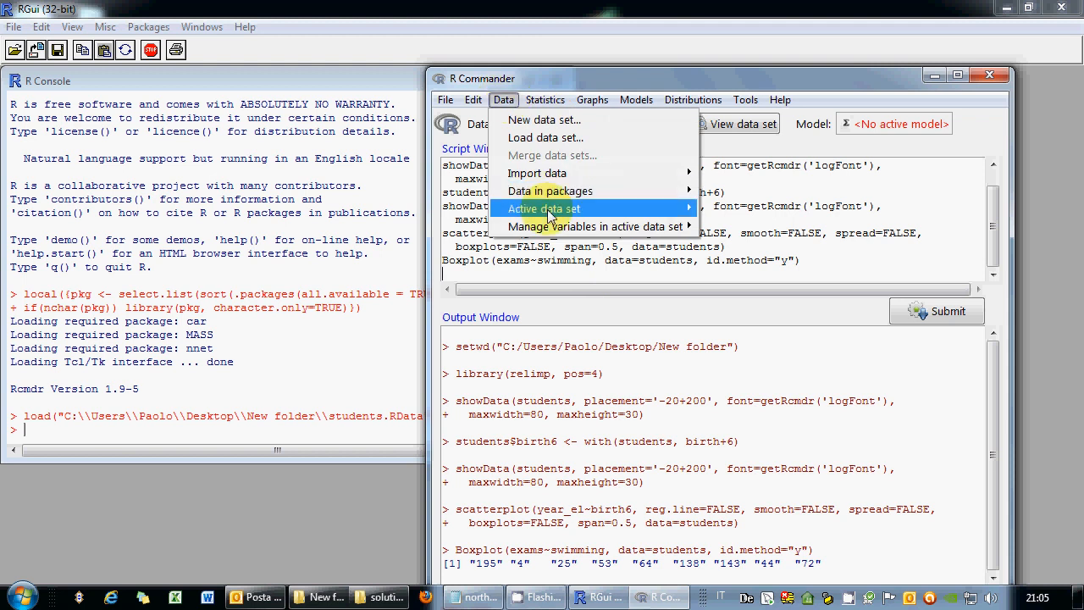
mouse_move(548, 212)
mouse_move(669, 227)
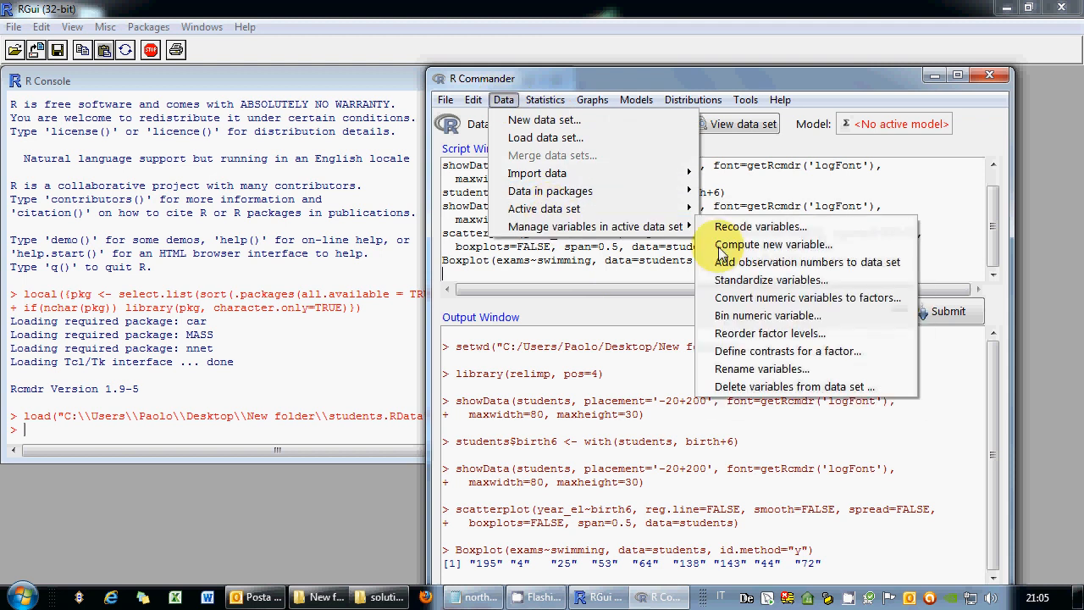
left_click(753, 318)
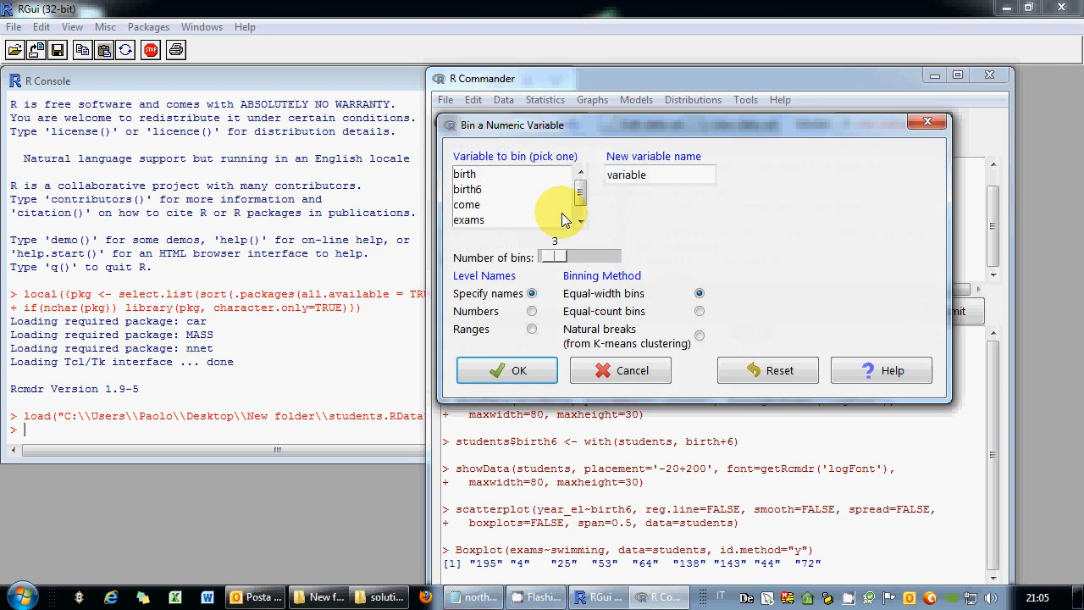
left_click(551, 220)
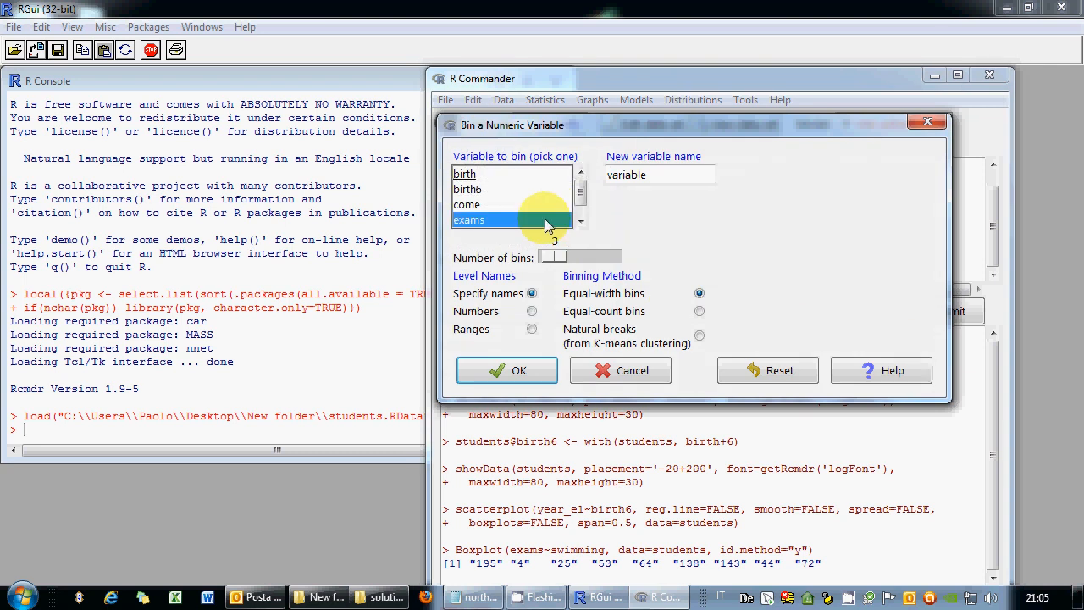
left_click(623, 175)
double_click(623, 175)
type("exam")
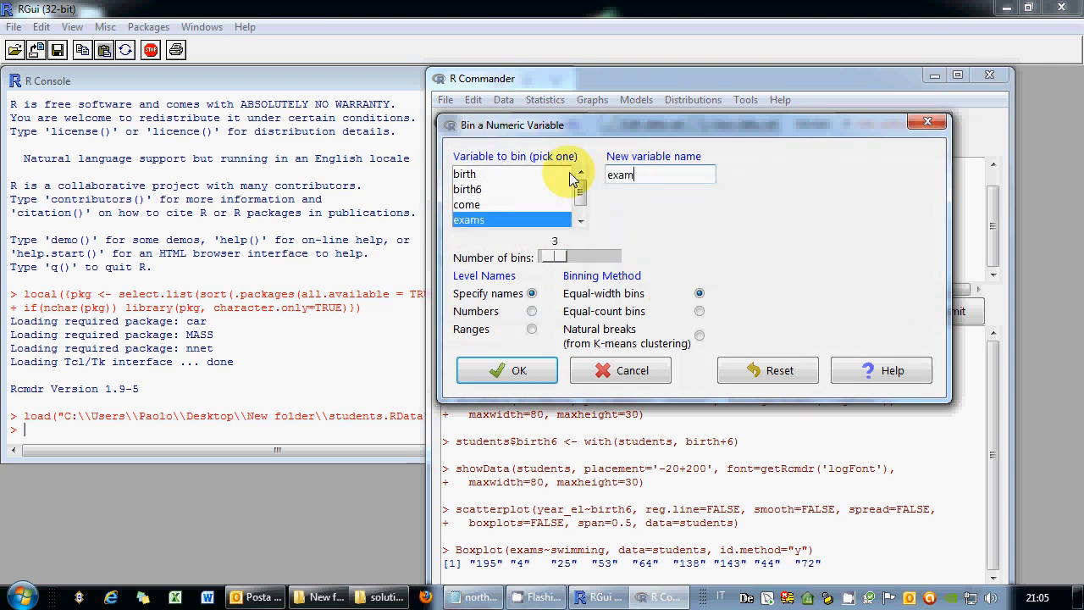
type("s_grouped")
left_click(532, 329)
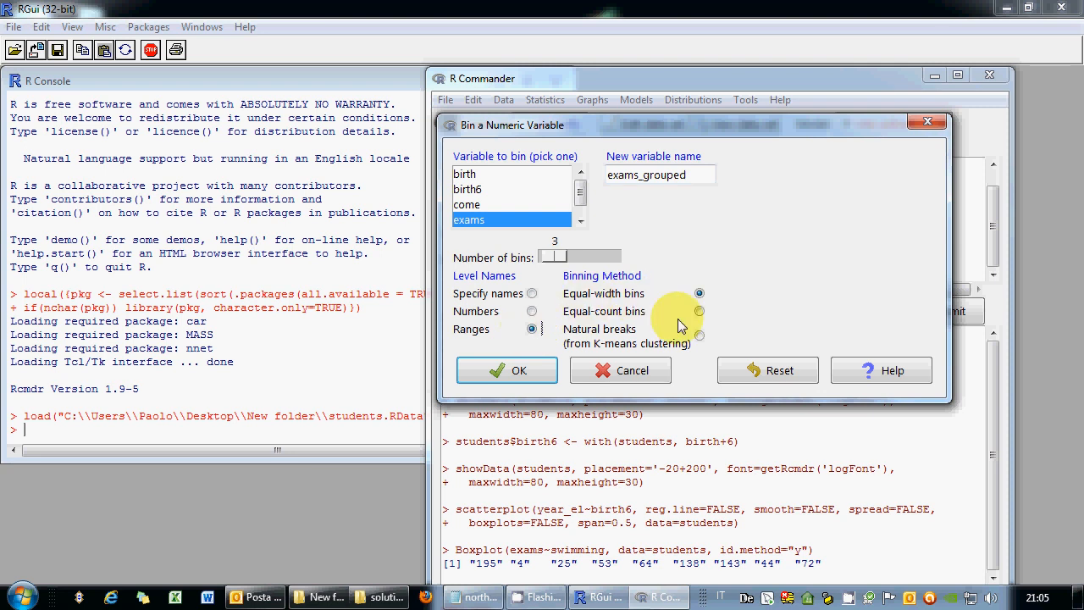
left_click(699, 312)
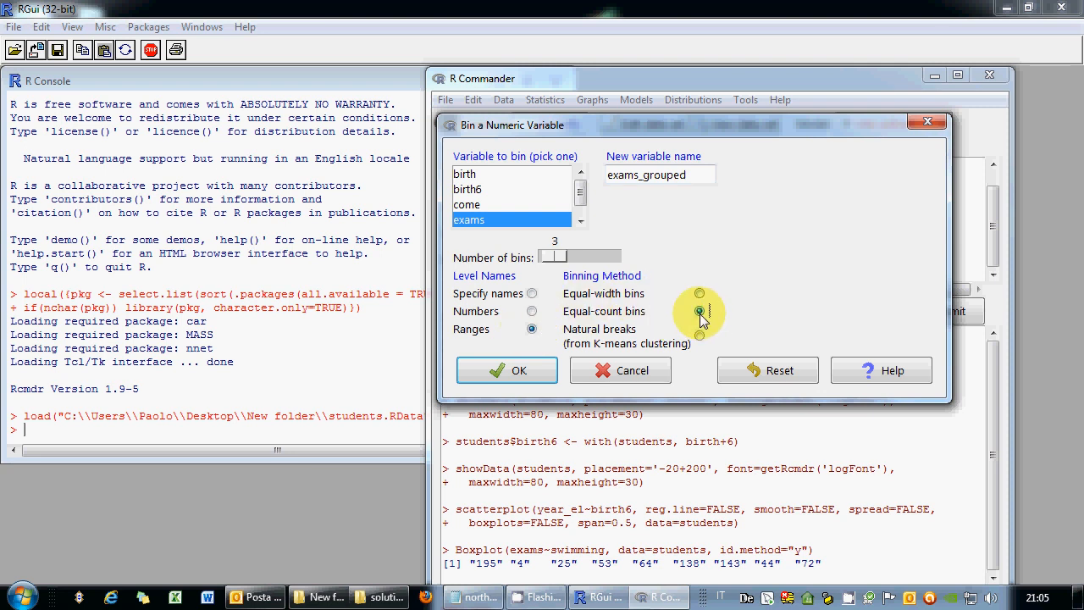
left_click(560, 261)
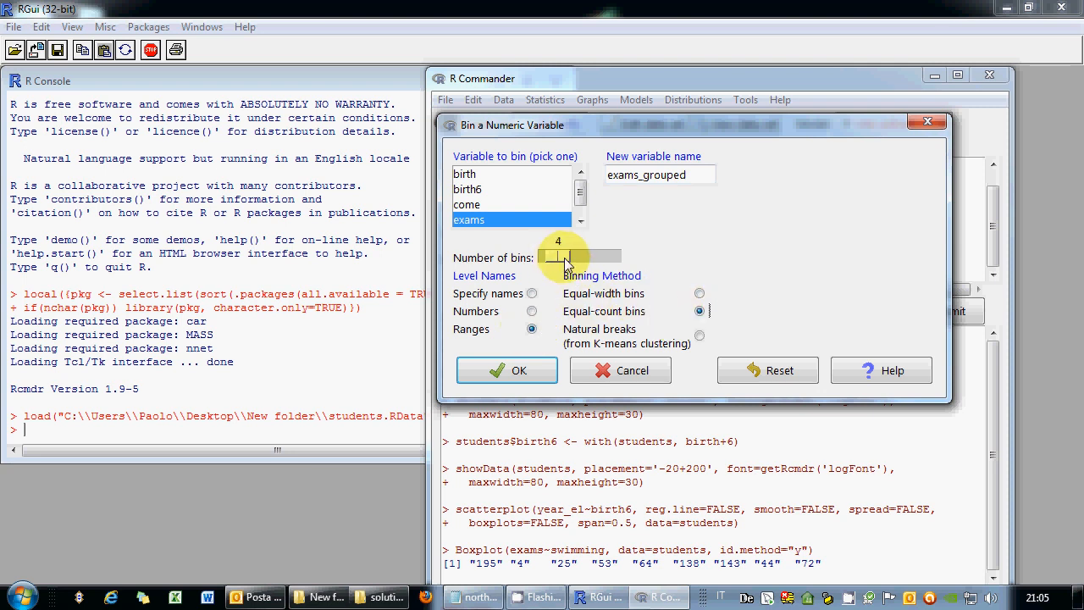
left_click(500, 375)
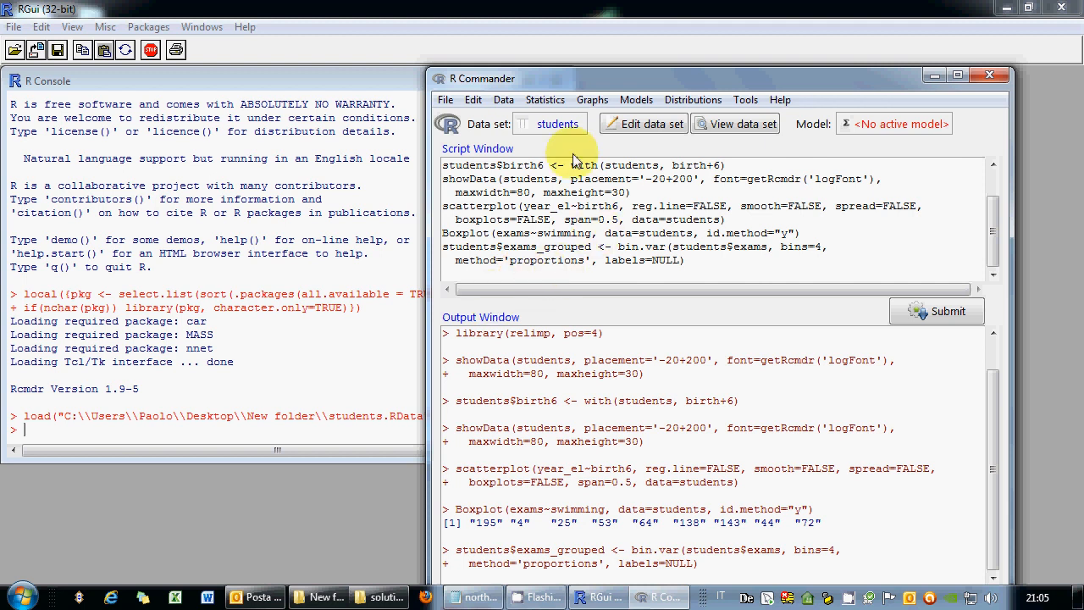
Start a subset with the expression sex! and cancel it without applying.
left_click(503, 100)
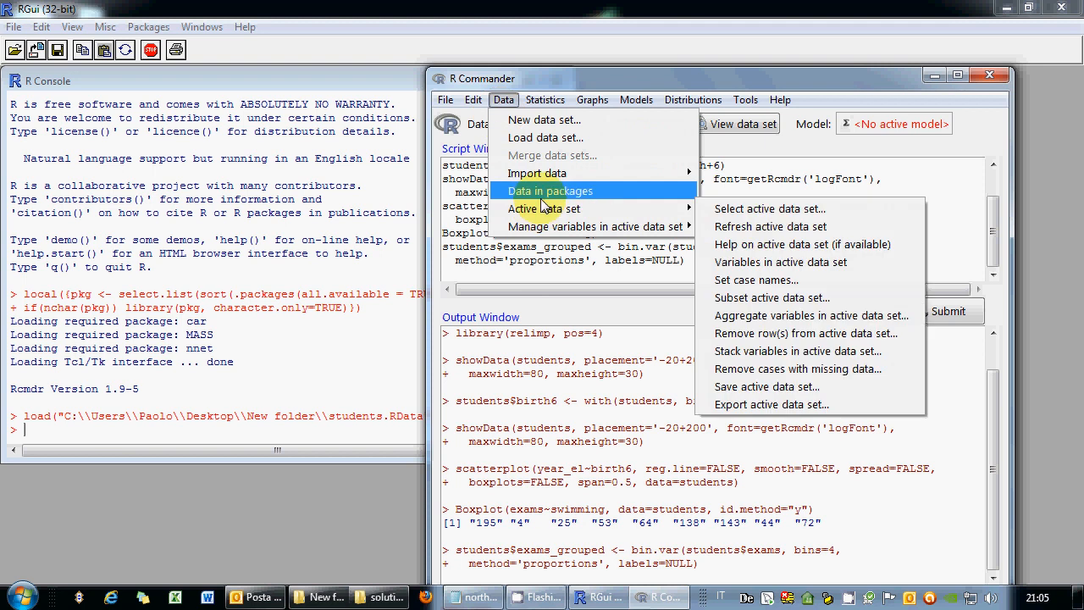
mouse_move(545, 224)
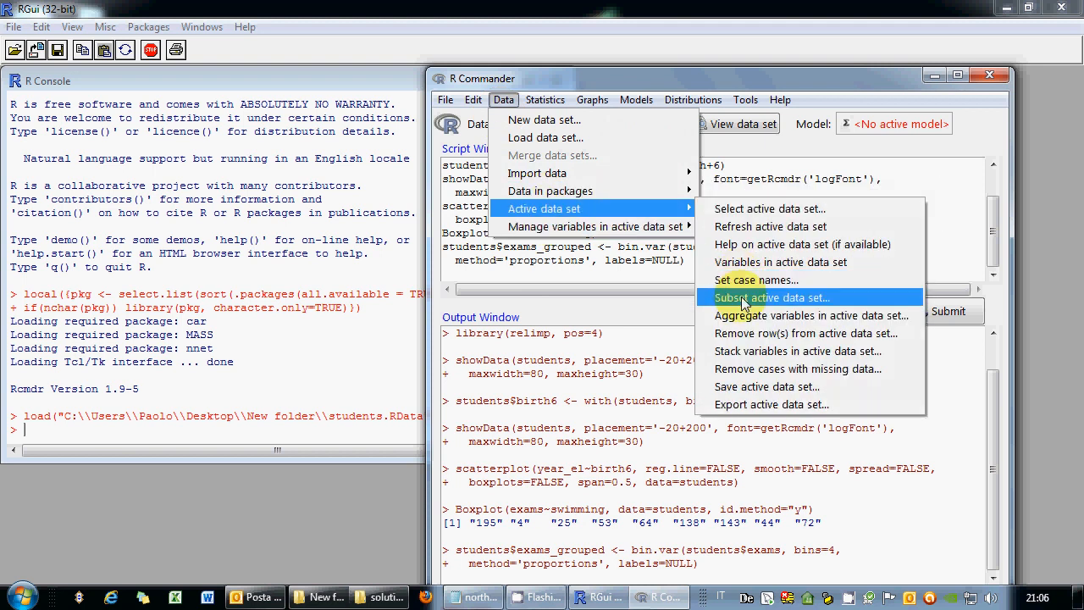
left_click(741, 297)
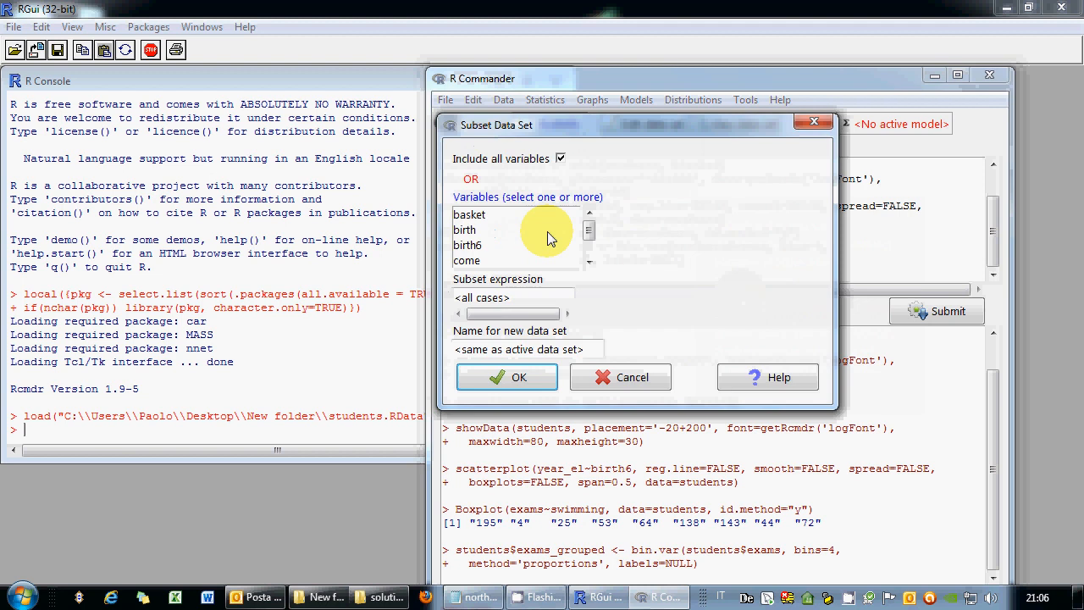
left_click(591, 262)
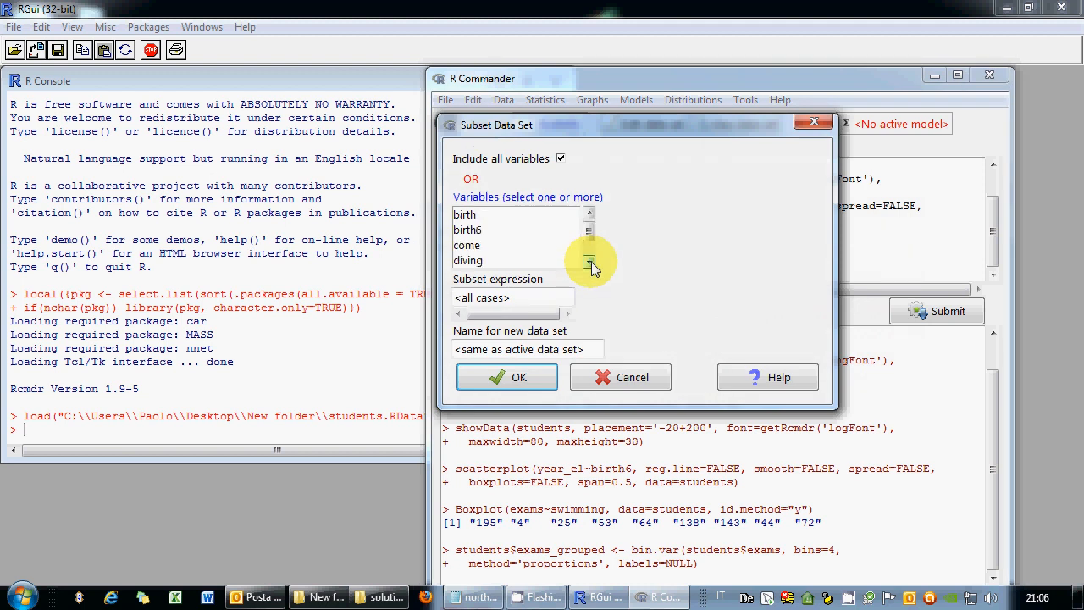
left_click(592, 261)
left_click_drag(520, 296, 428, 304)
type("se")
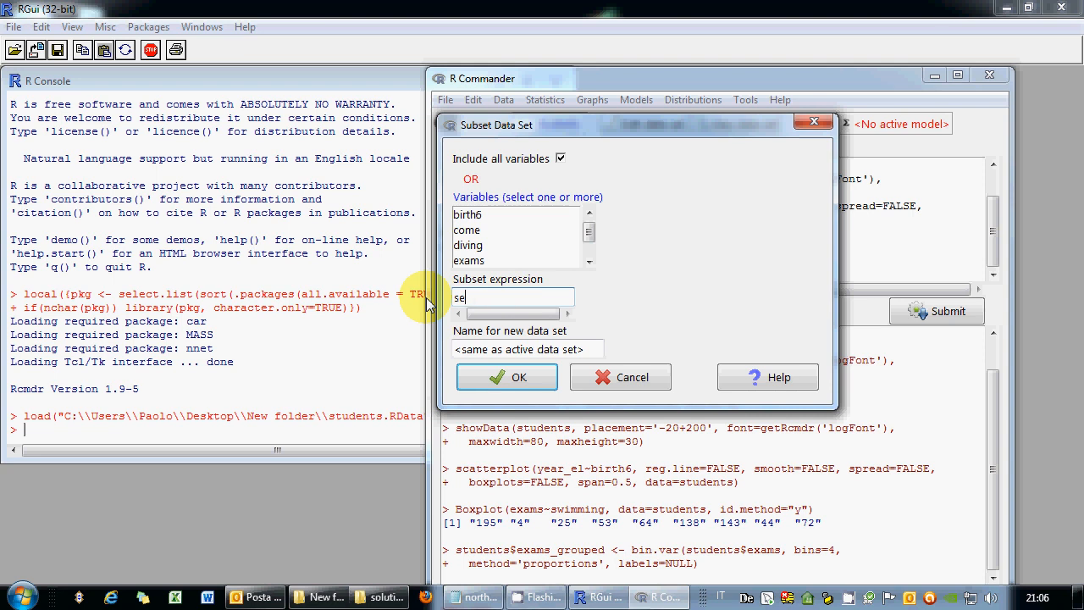
type("x!")
left_click(632, 377)
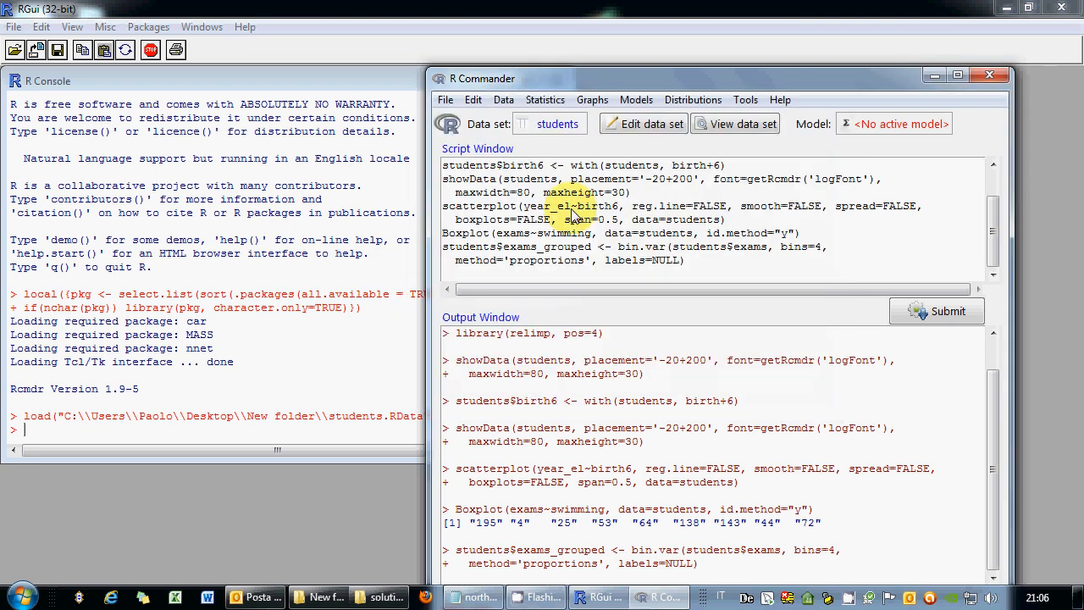
View the students data table, move the viewer, and set it aside.
left_click(734, 127)
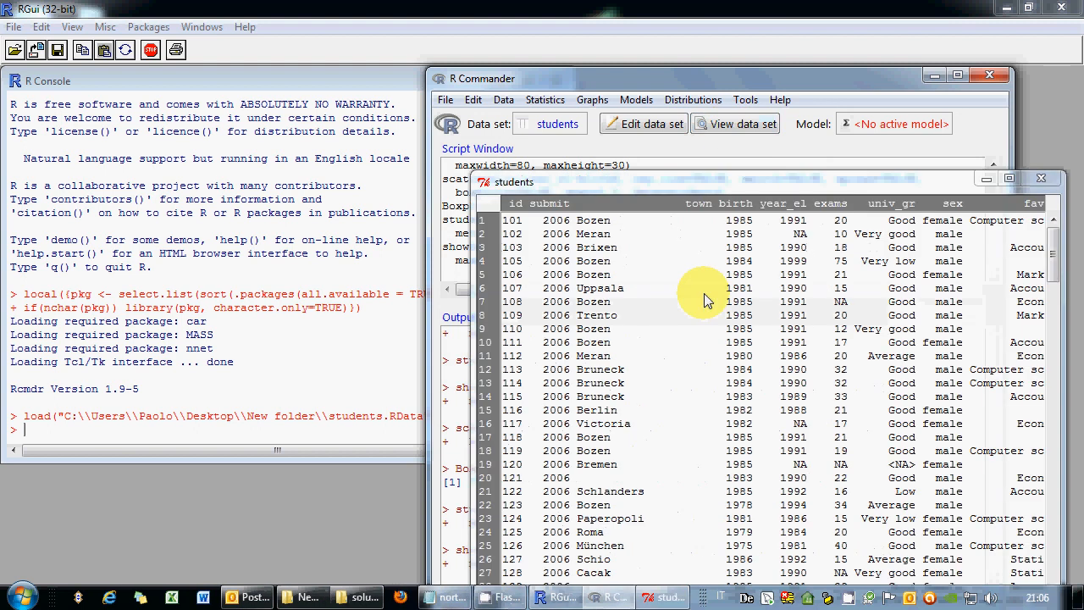
left_click_drag(666, 177, 438, 134)
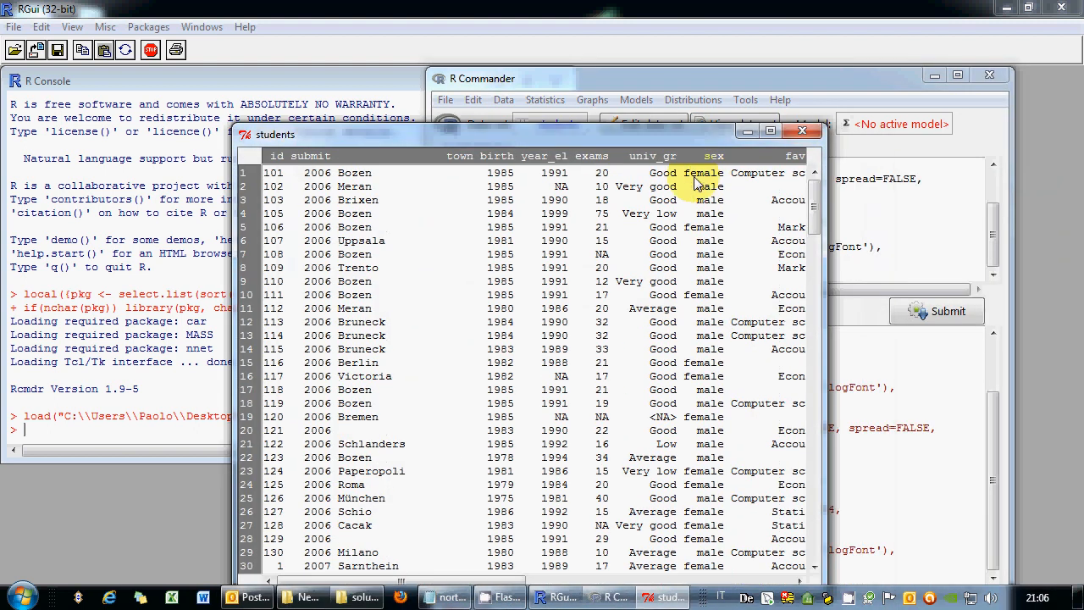
left_click(750, 133)
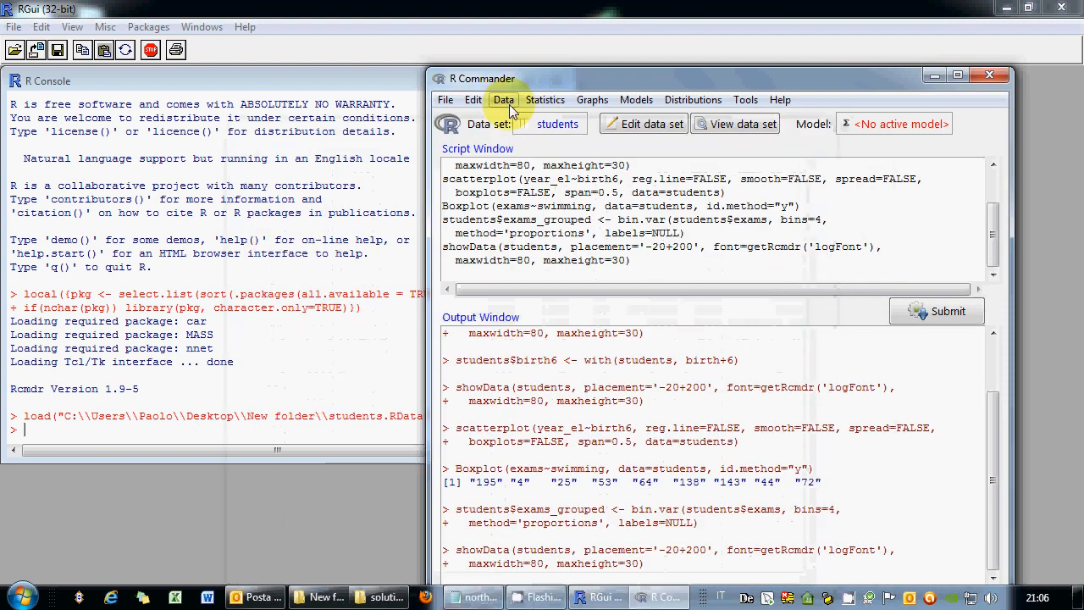
Subset students with the condition sex!="female" into a new data set named students2.
left_click(506, 101)
mouse_move(595, 210)
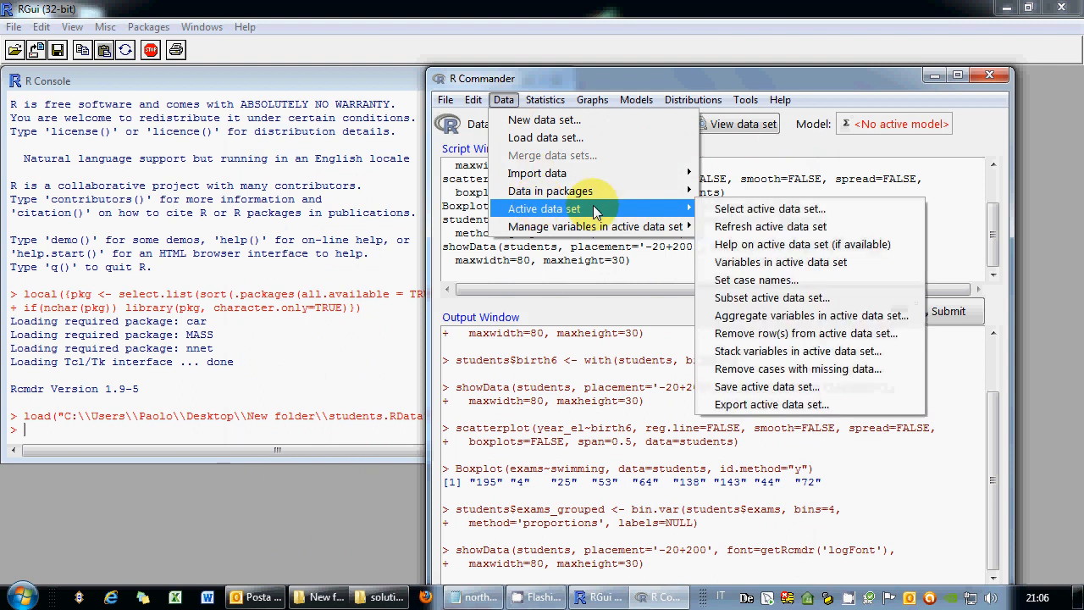
left_click(753, 298)
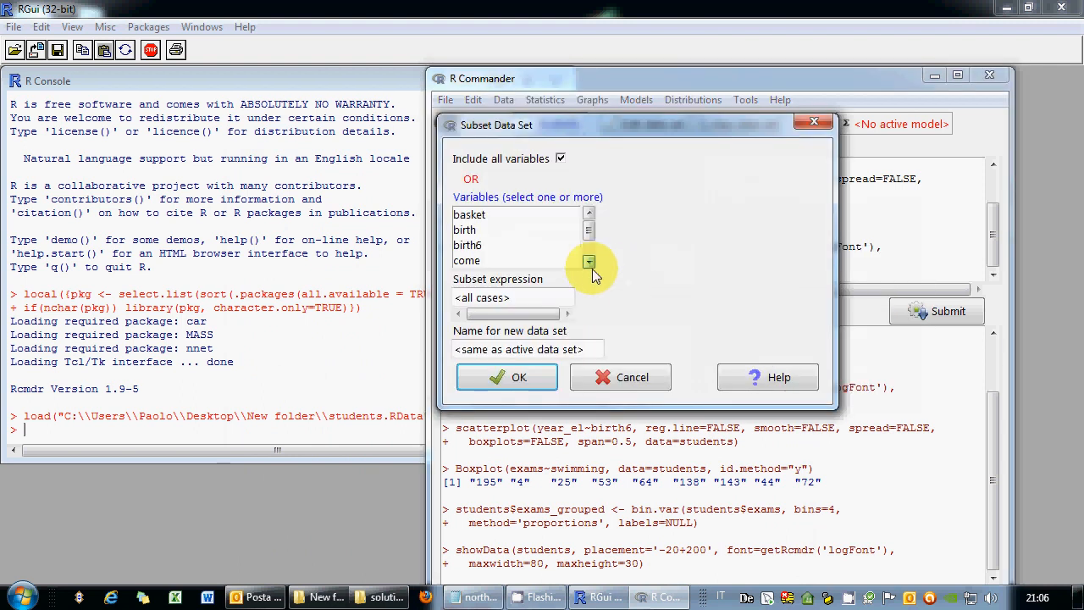
left_click(590, 263)
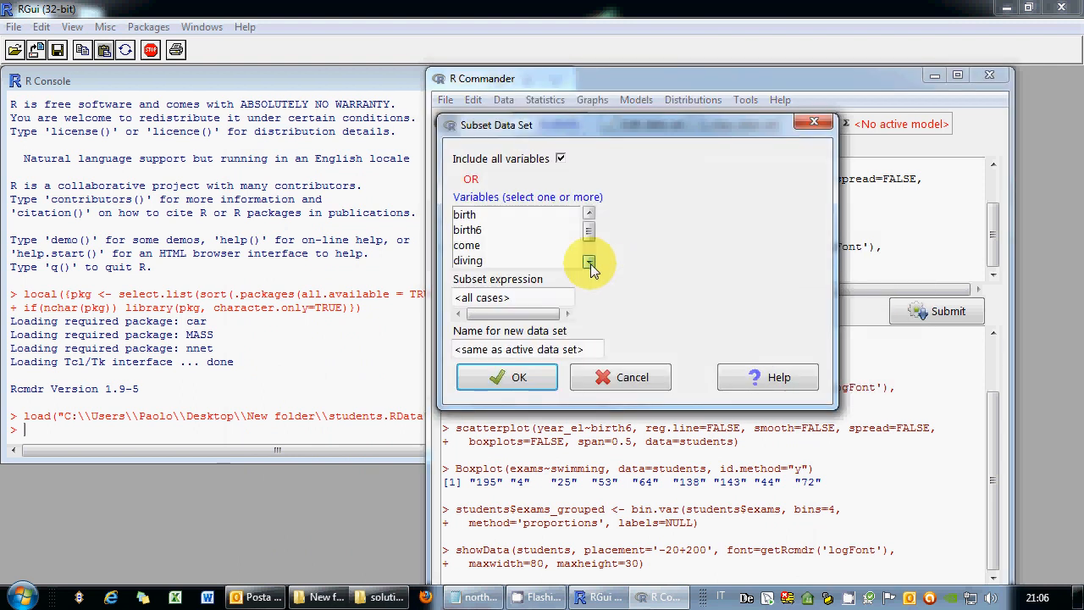
left_click(589, 215)
left_click_drag(540, 298, 399, 300)
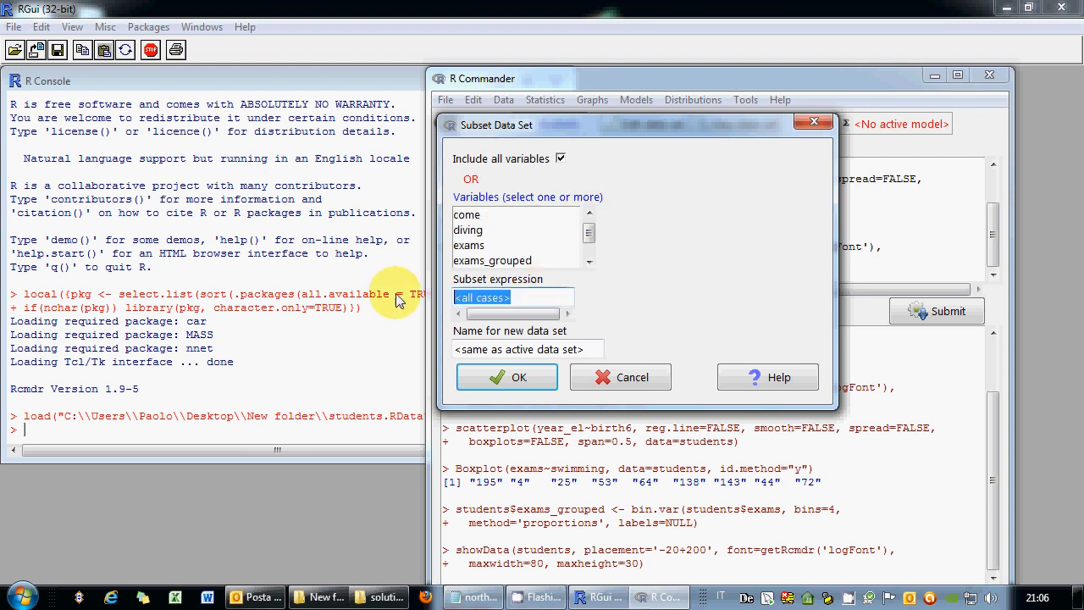
type("sex!=")
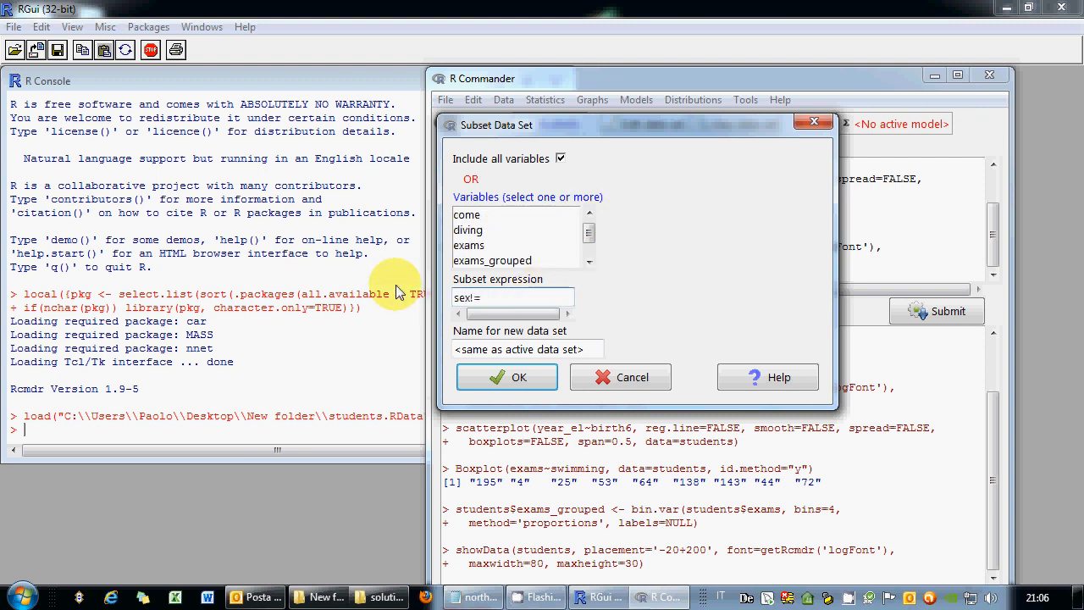
type("\"female")
key("Tab")
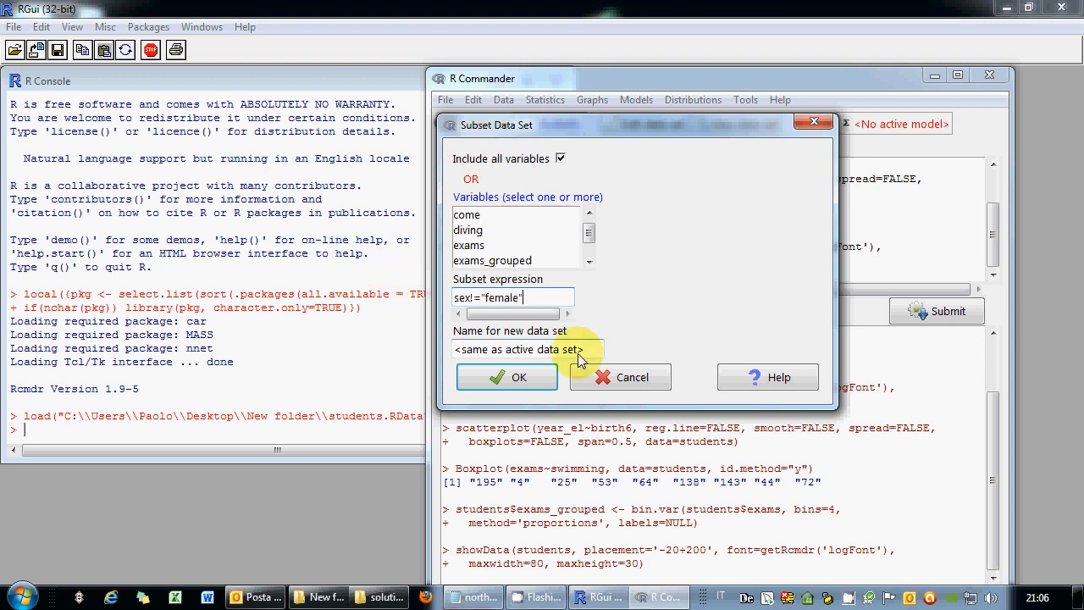
type("students2")
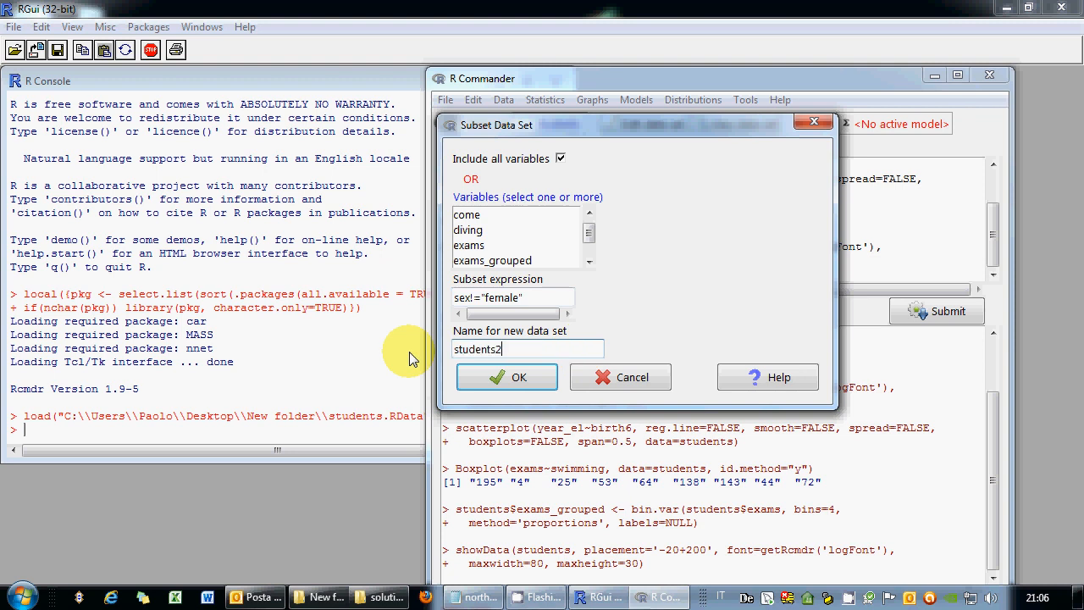
left_click(487, 378)
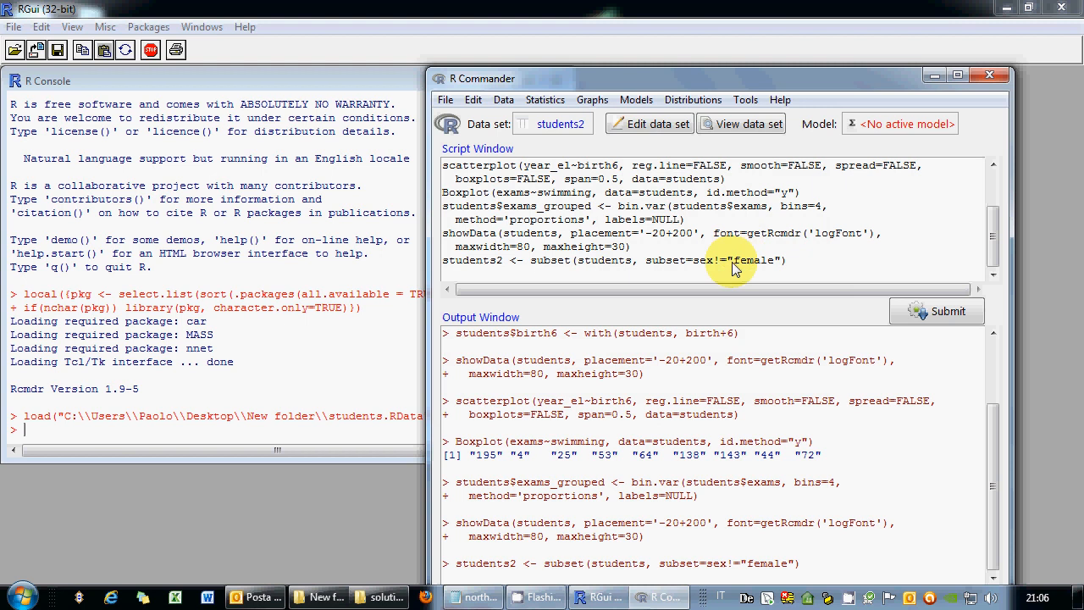
Check the subset command, then browse the students2 rows and close the viewer.
left_click_drag(734, 260, 779, 265)
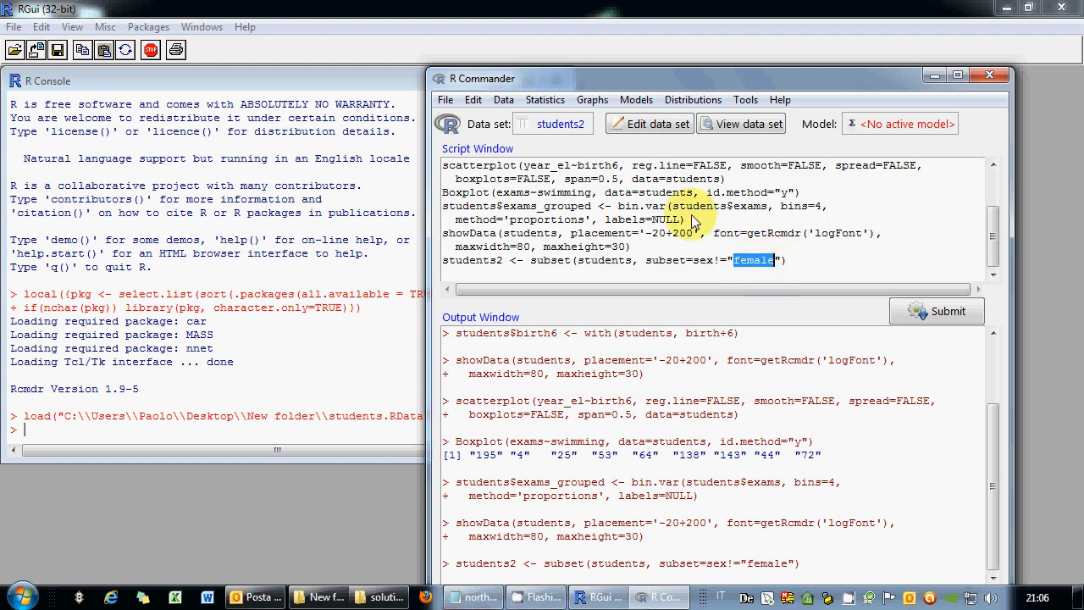
left_click(722, 125)
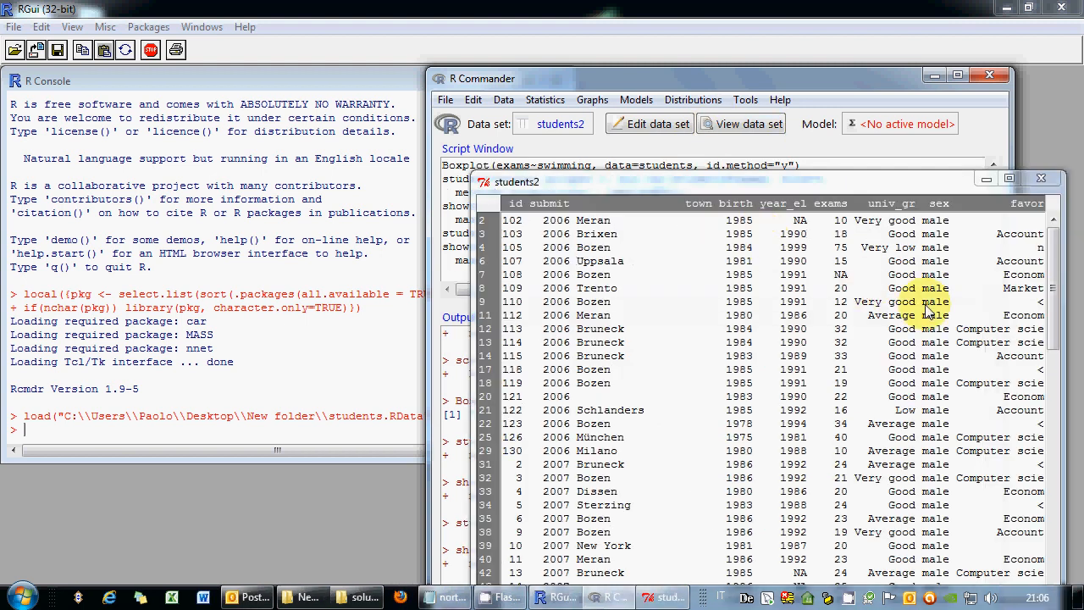
left_click_drag(1053, 296, 1045, 181)
left_click(1040, 178)
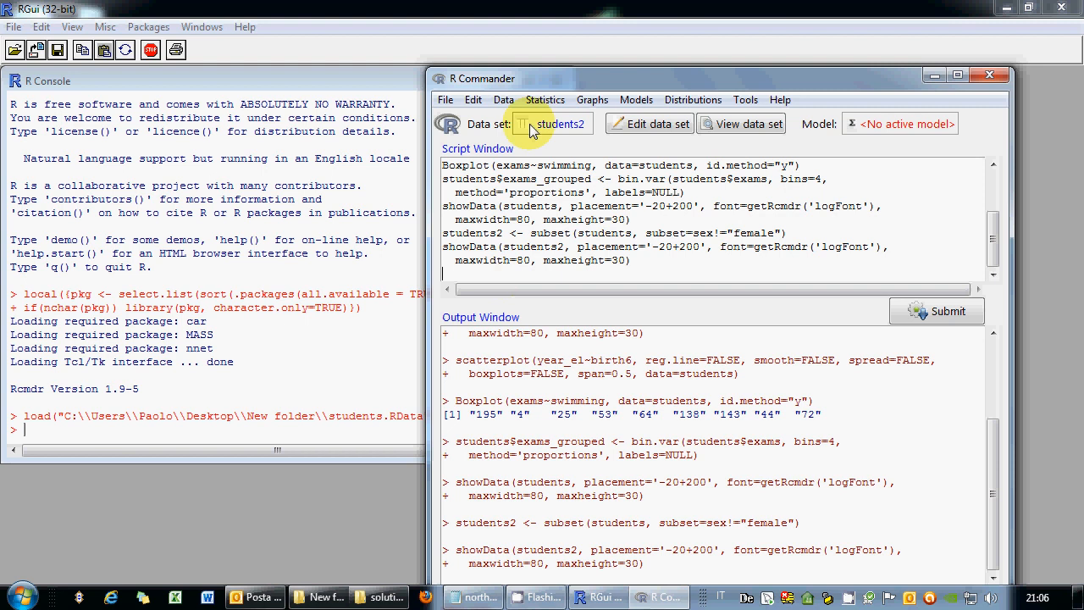
Draw a 7-bin histogram of students2 exams, close it, and return to the script.
left_click(592, 100)
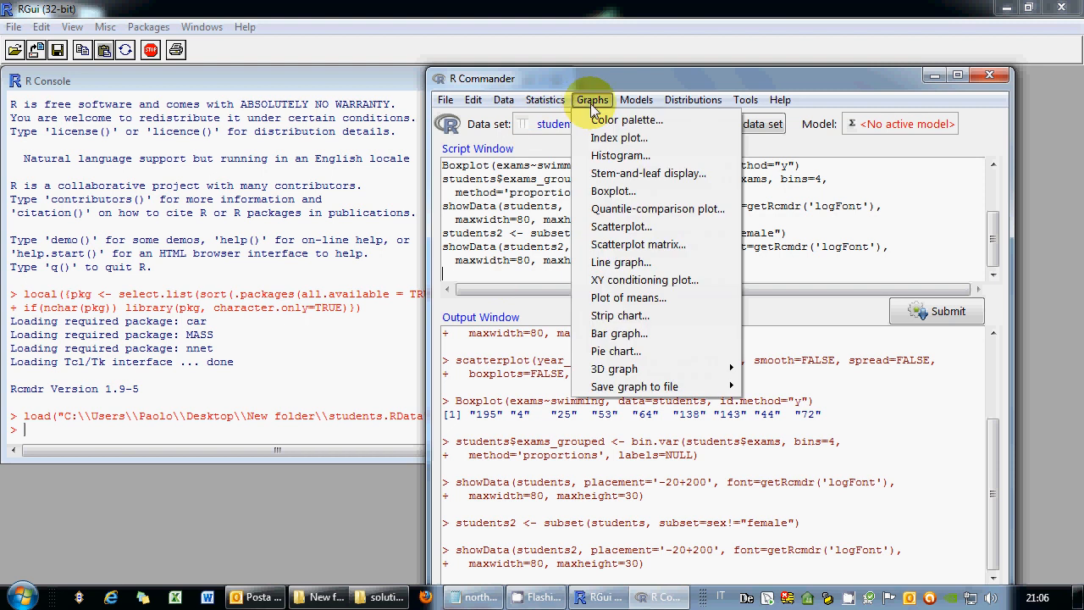
left_click(627, 160)
left_click(542, 219)
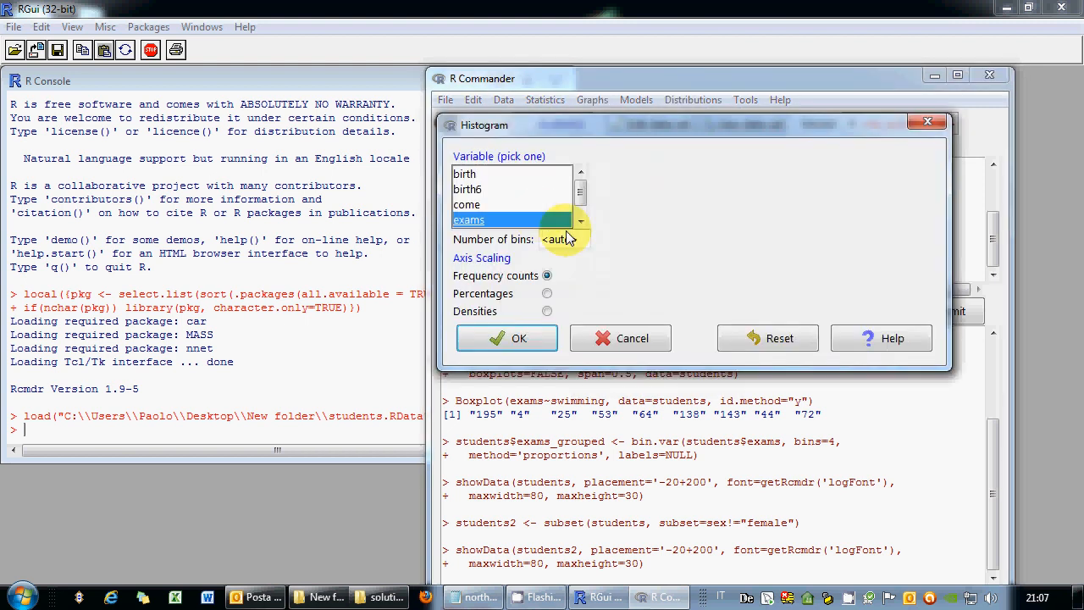
left_click_drag(579, 239, 536, 246)
type("7")
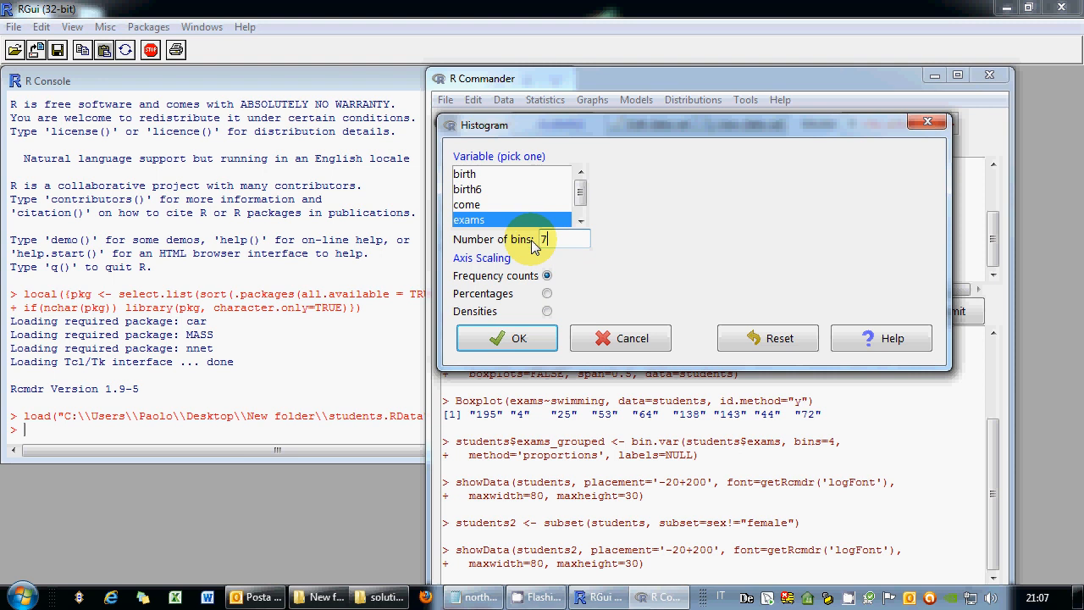
left_click(518, 337)
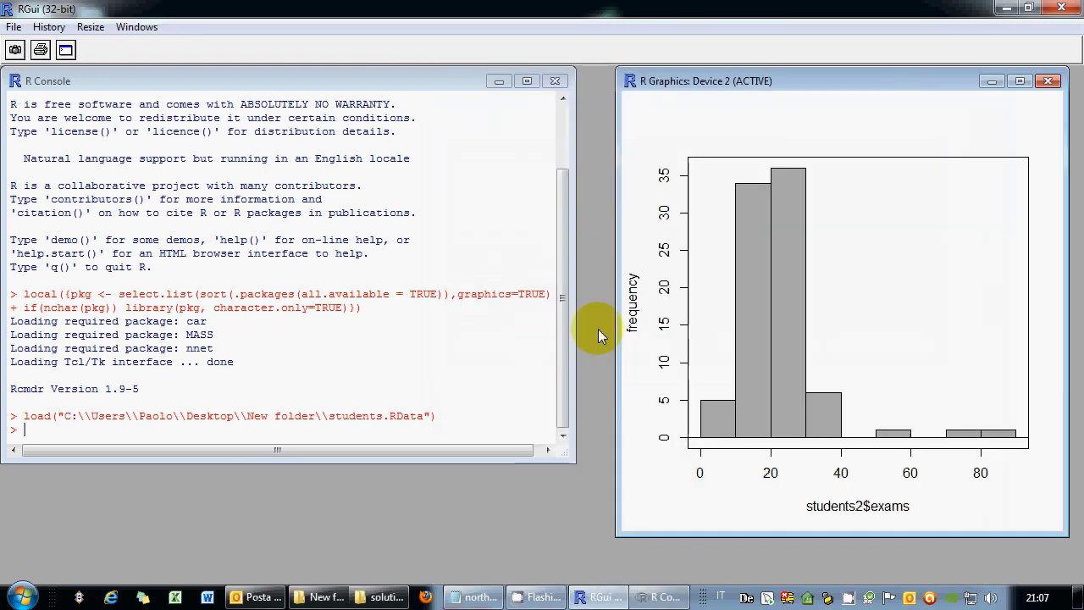
left_click(1048, 81)
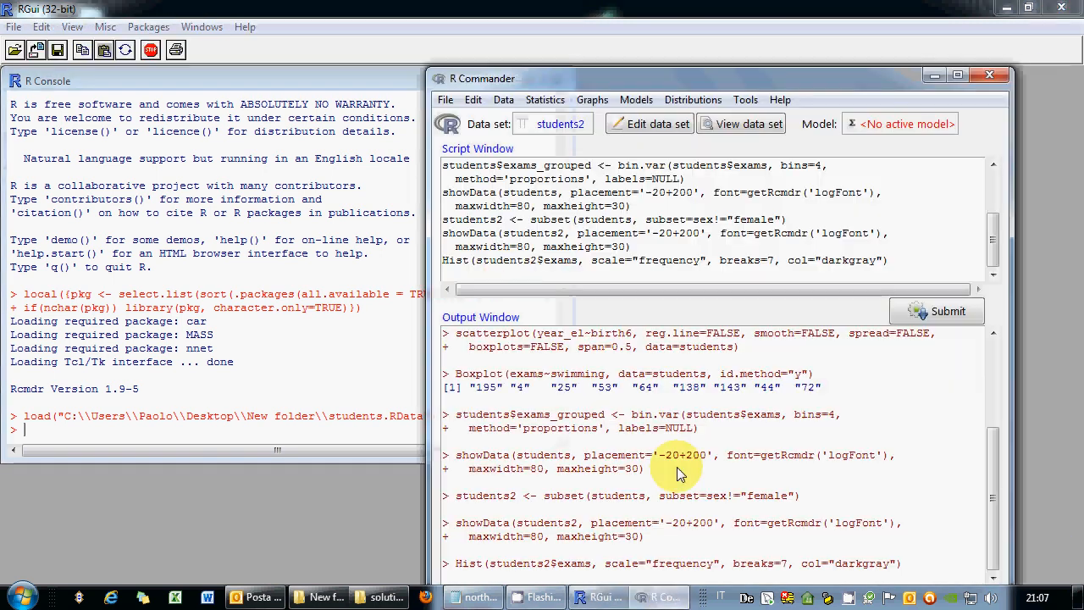
left_click(509, 275)
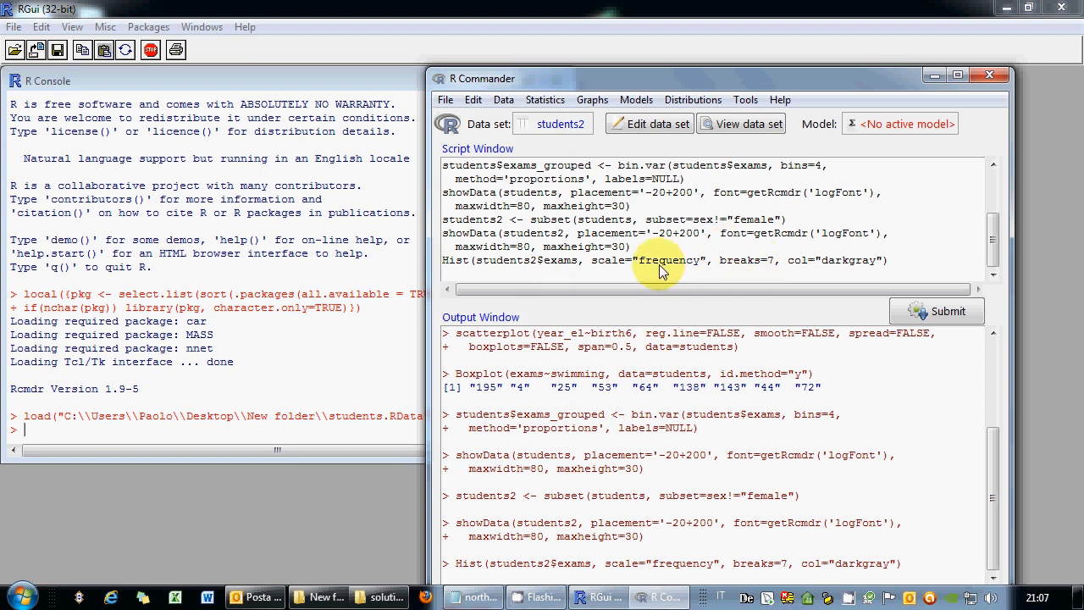
Save the R workspace over the existing students.RData file.
left_click(444, 100)
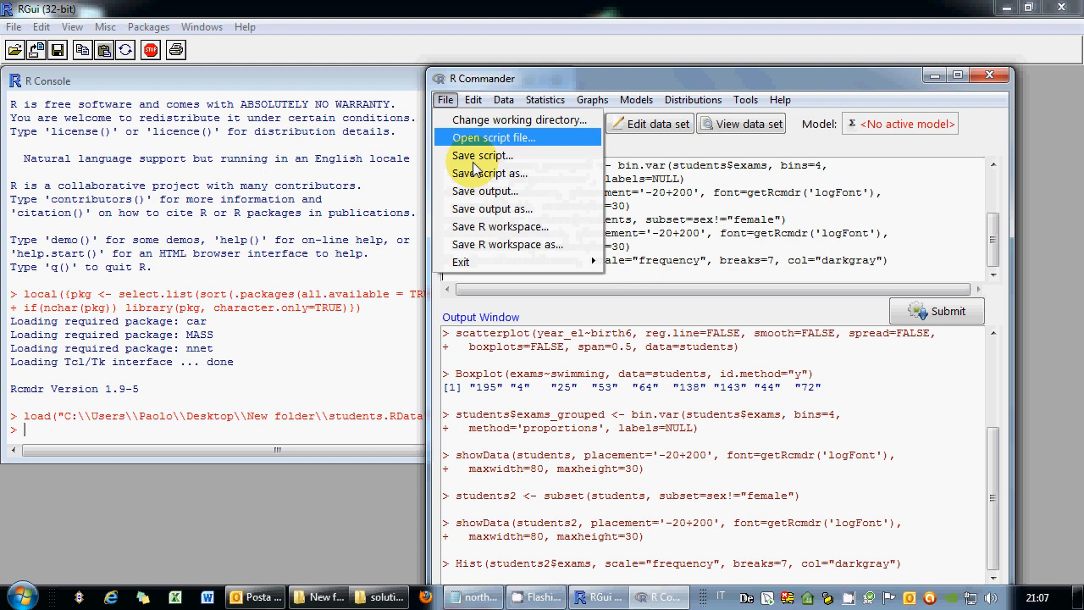
left_click(499, 244)
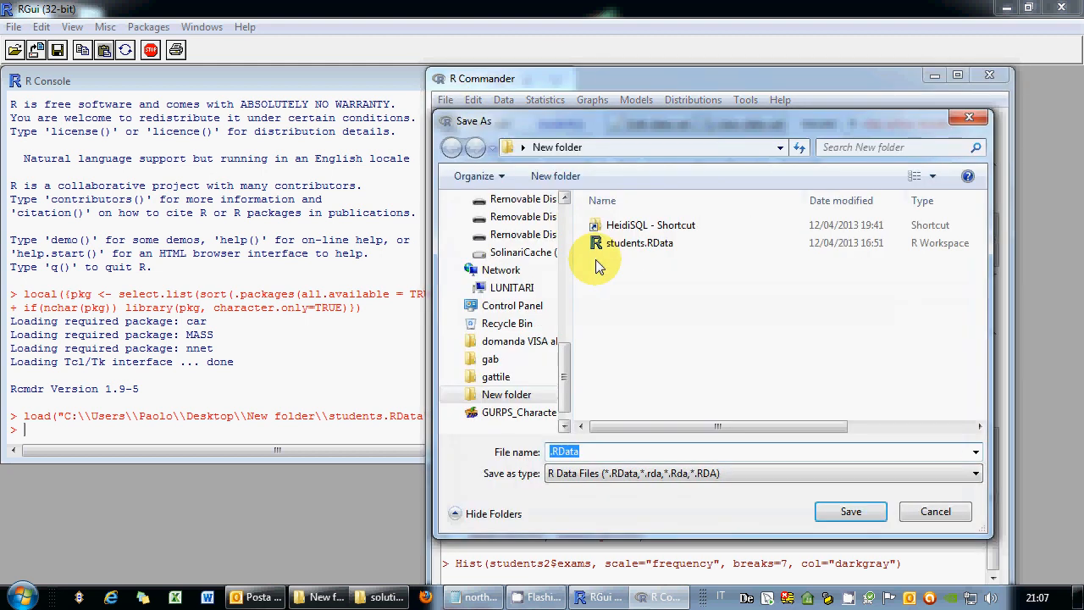
left_click(631, 243)
left_click(847, 512)
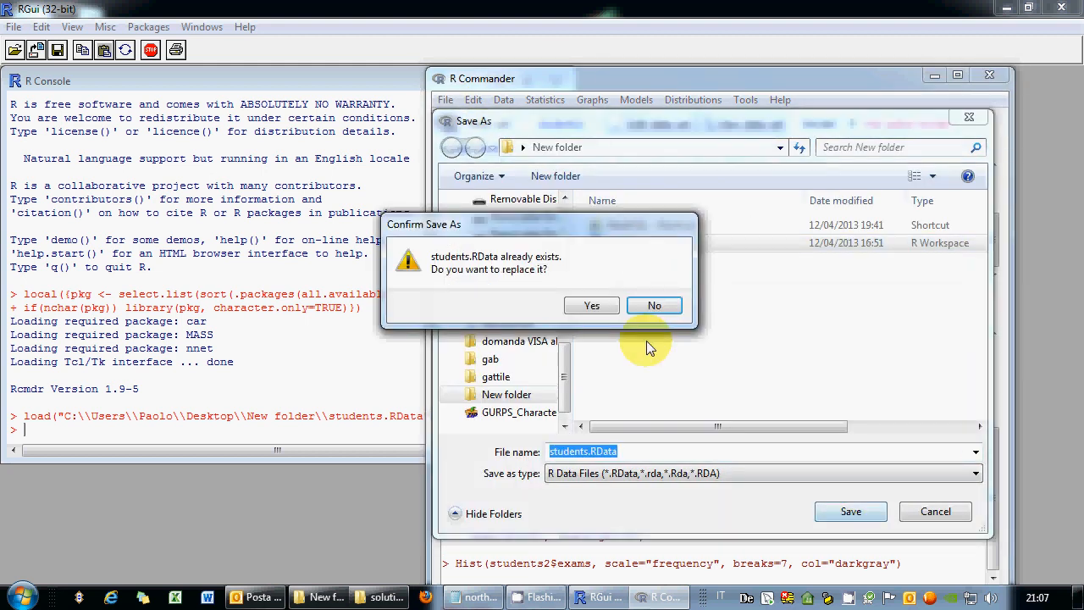
left_click(591, 305)
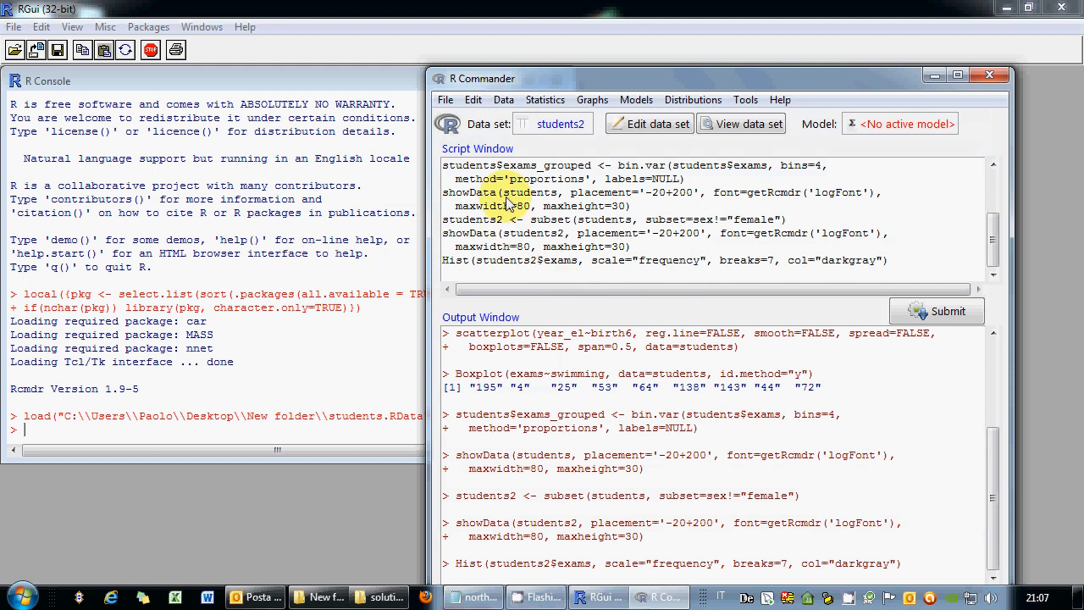
Save the script as students.R, then select the whole script.
left_click(444, 99)
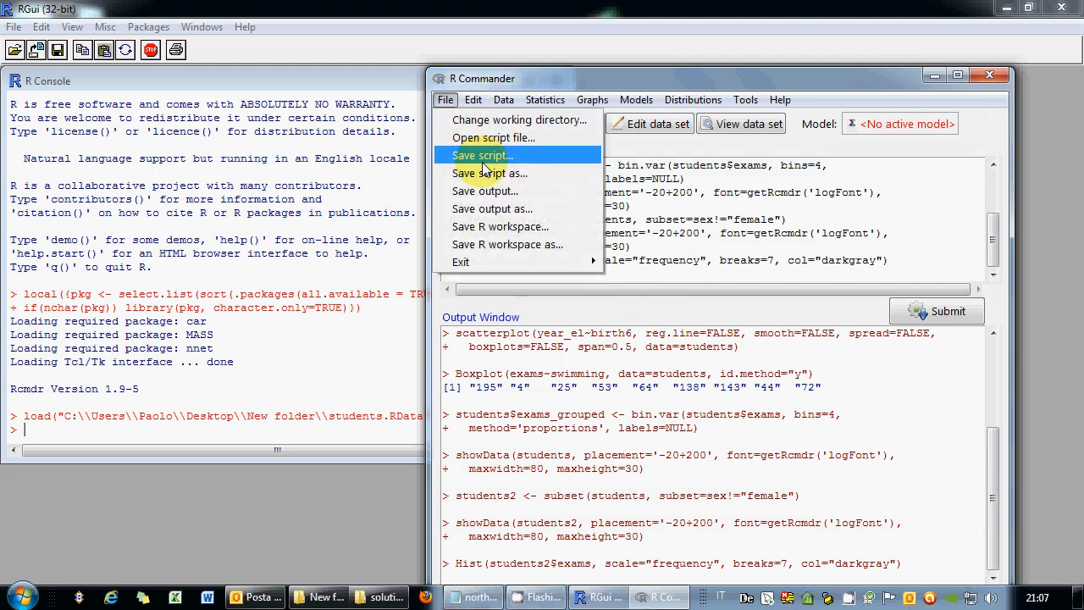
left_click(484, 161)
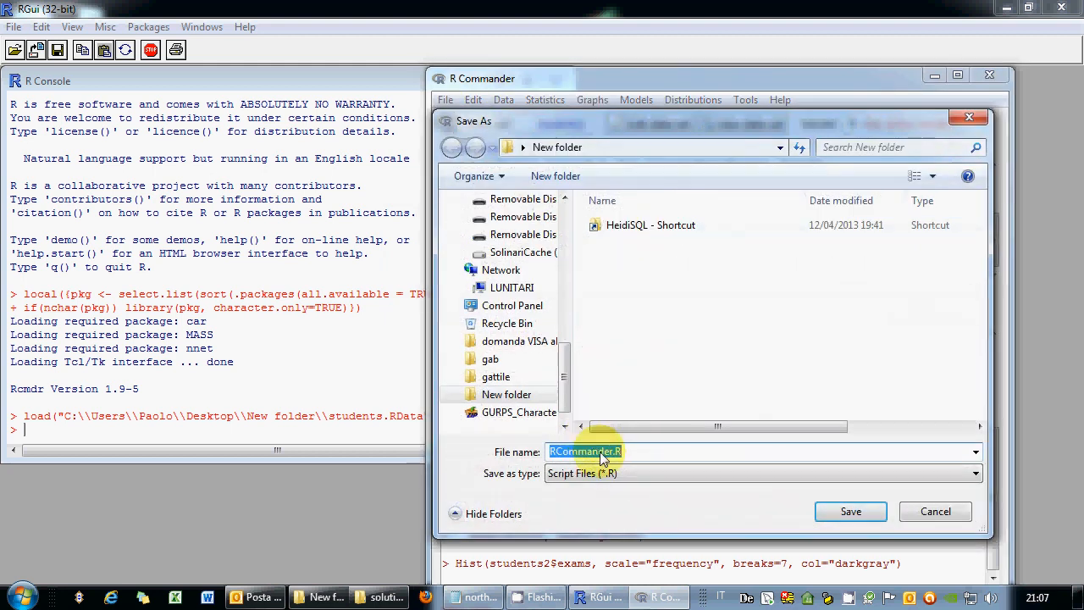
left_click_drag(613, 453, 516, 453)
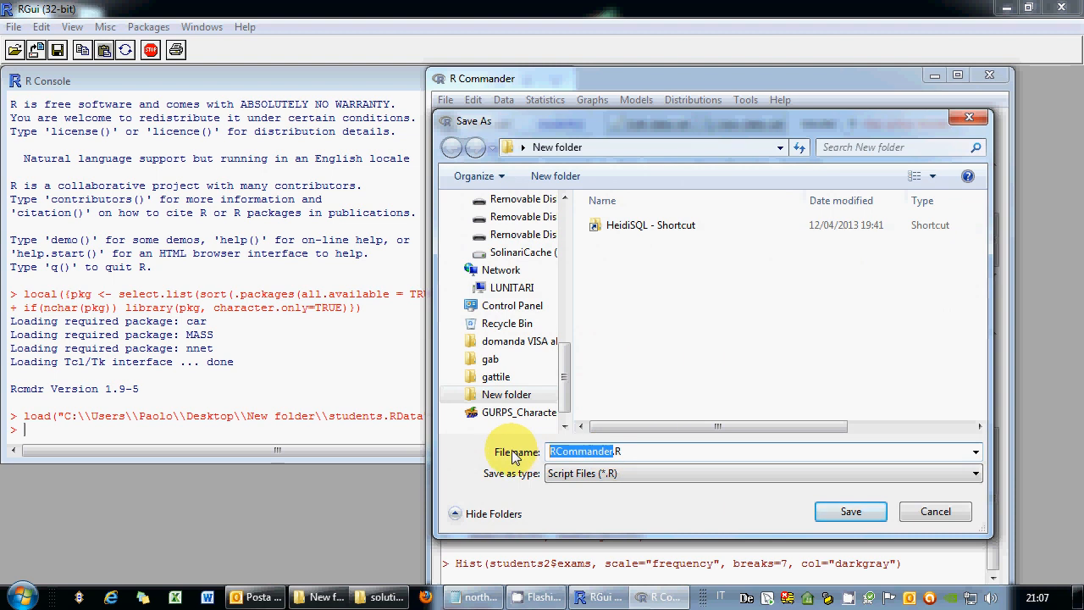
type("students")
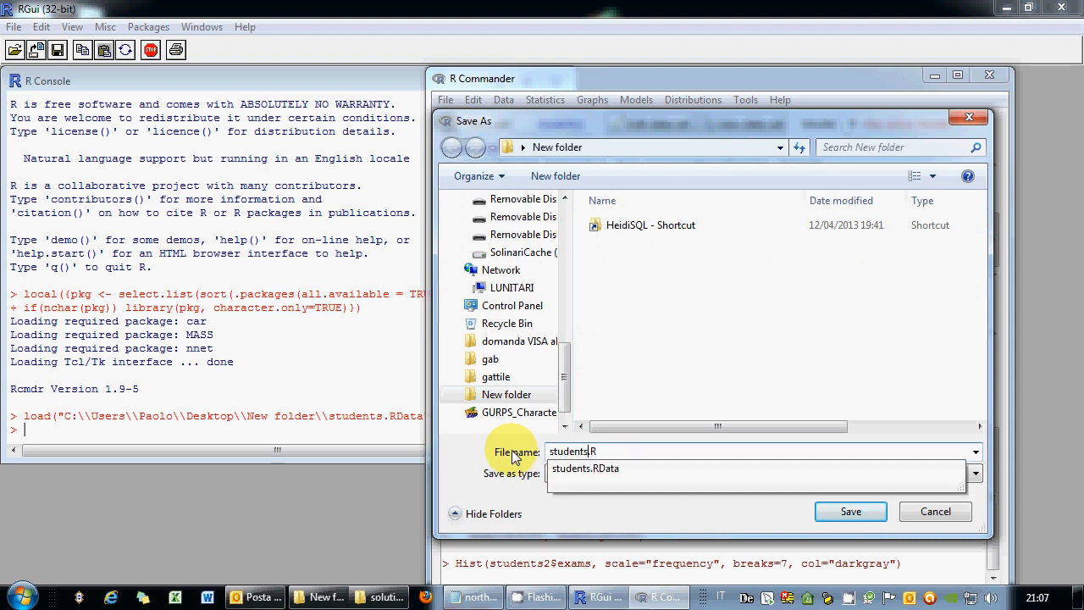
left_click(846, 514)
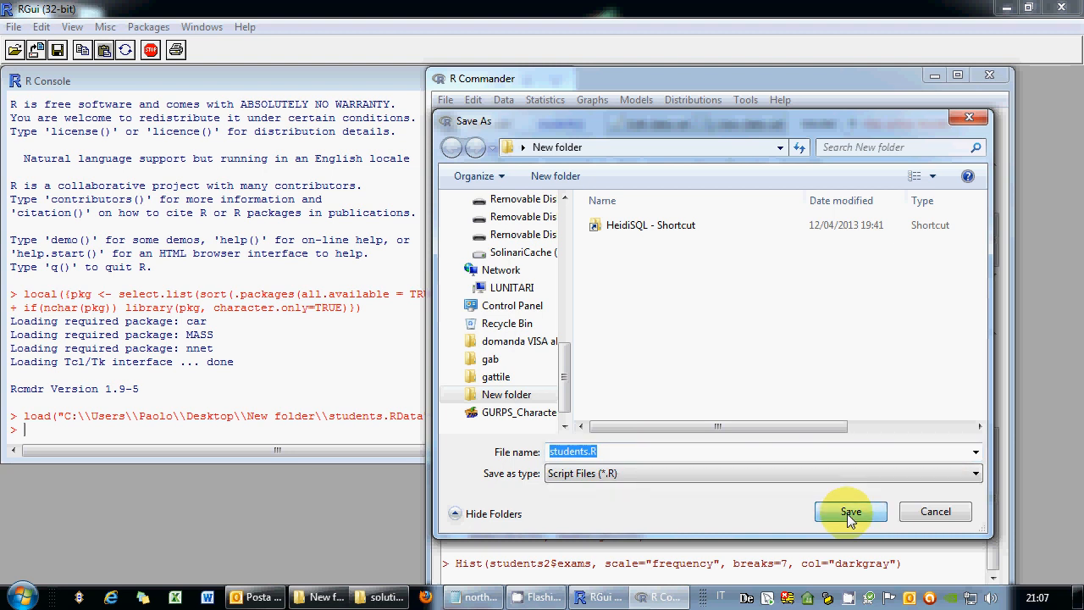
left_click(923, 511)
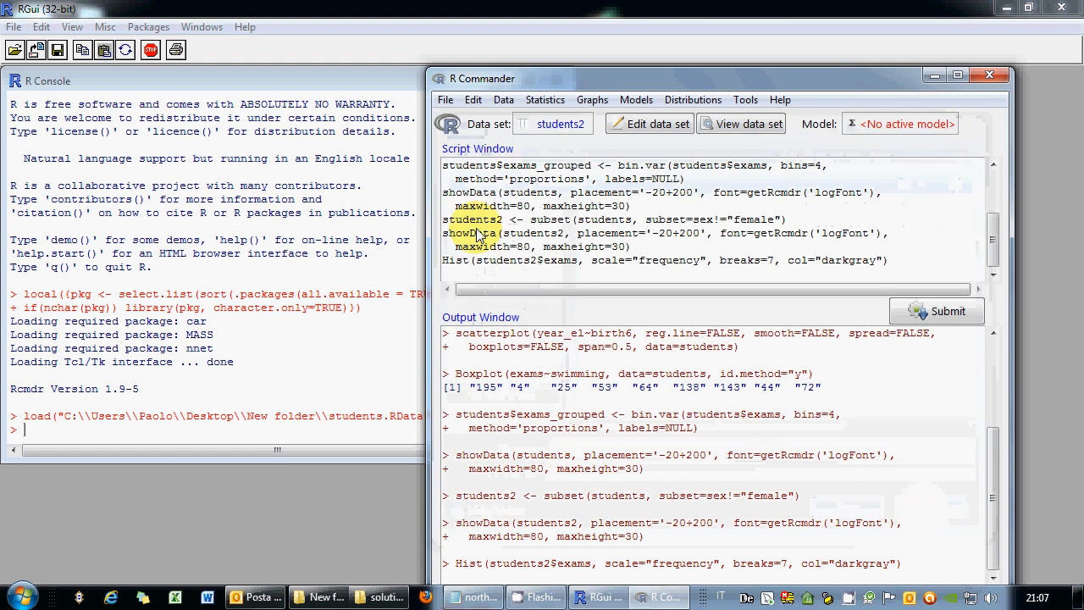
left_click(470, 100)
left_click(500, 177)
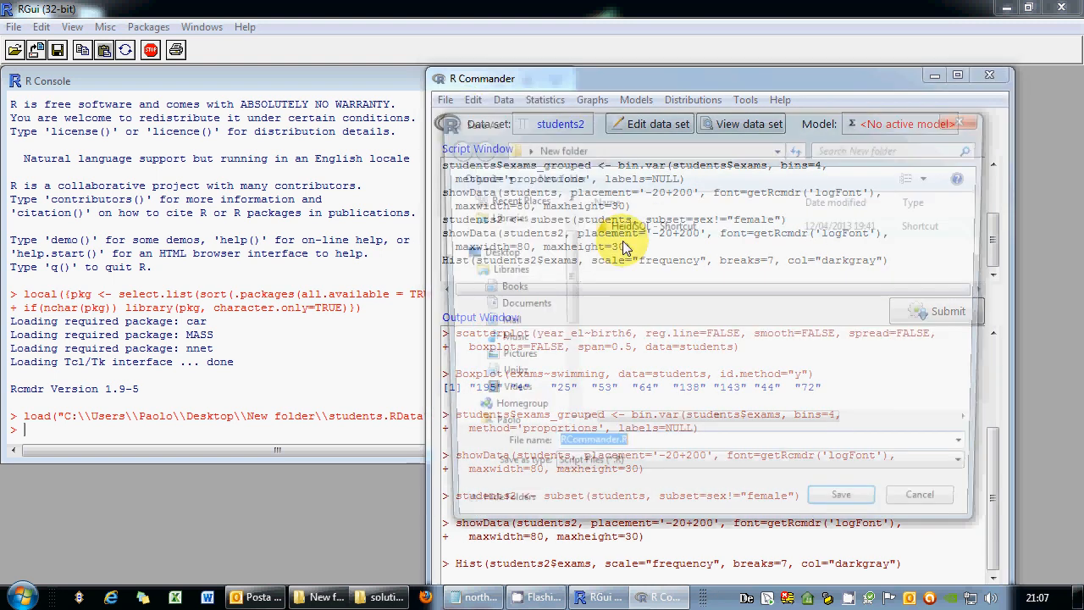
type("students")
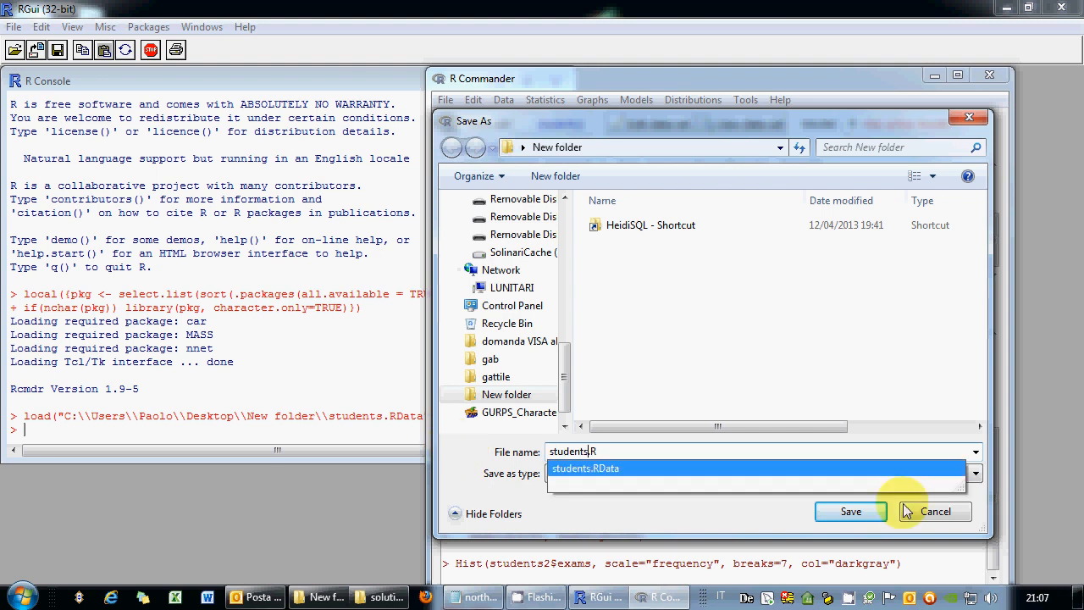
left_click(864, 515)
left_click(935, 511)
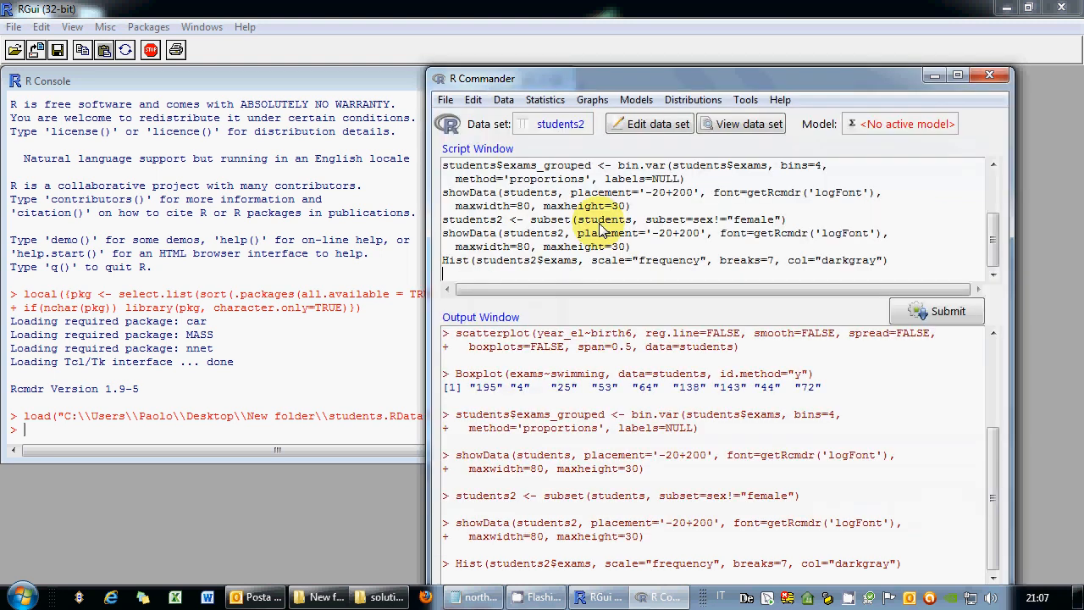
left_click(491, 273)
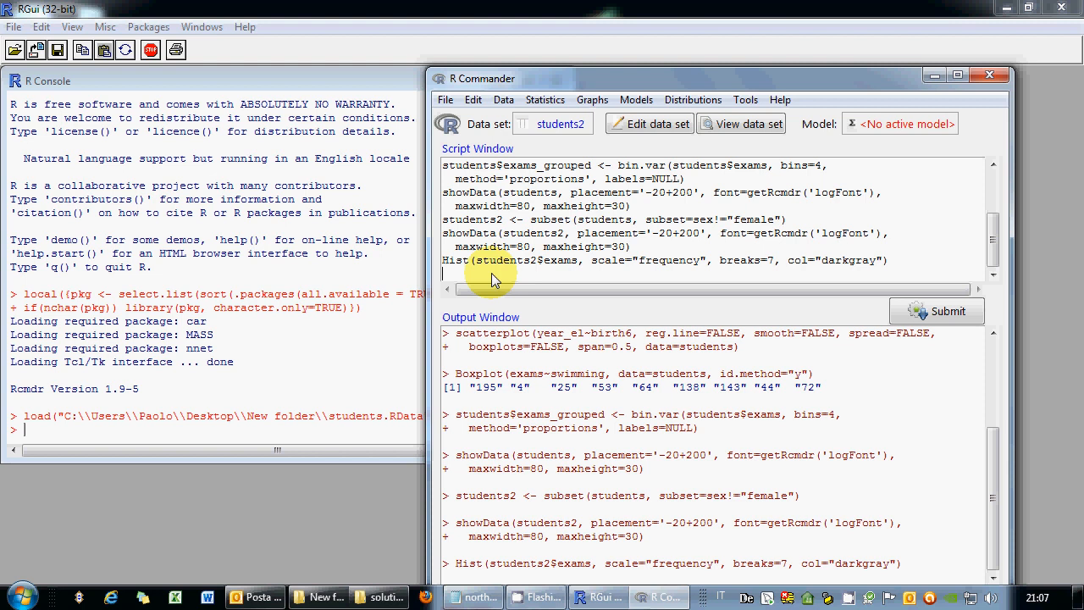
left_click_drag(491, 273, 403, 76)
Copy the R script and paste it into a new Notepad page.
right_click(506, 217)
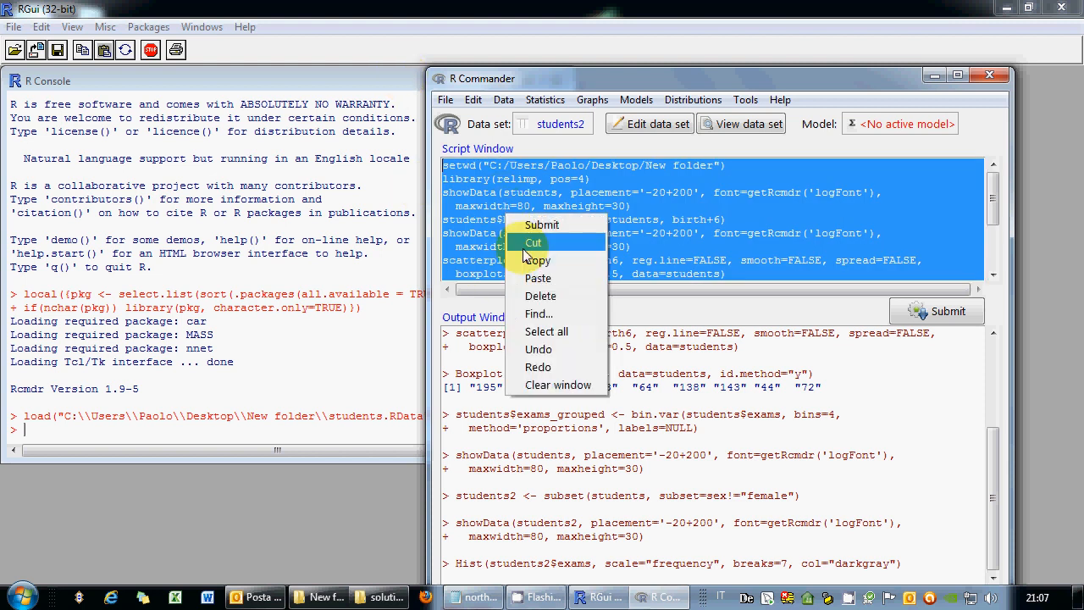
left_click(535, 260)
left_click(20, 597)
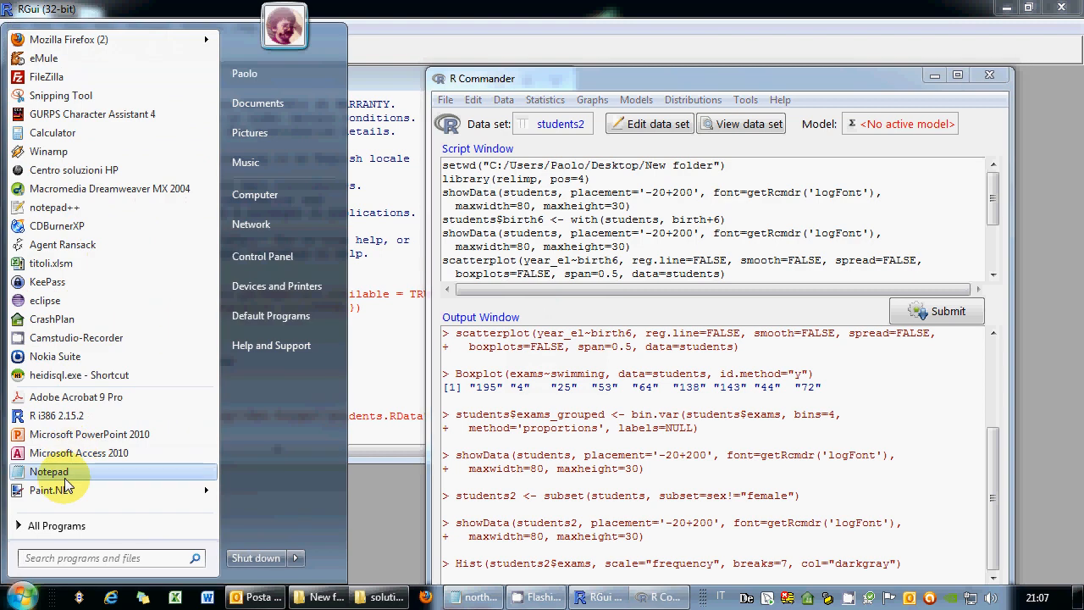
left_click(51, 472)
right_click(419, 238)
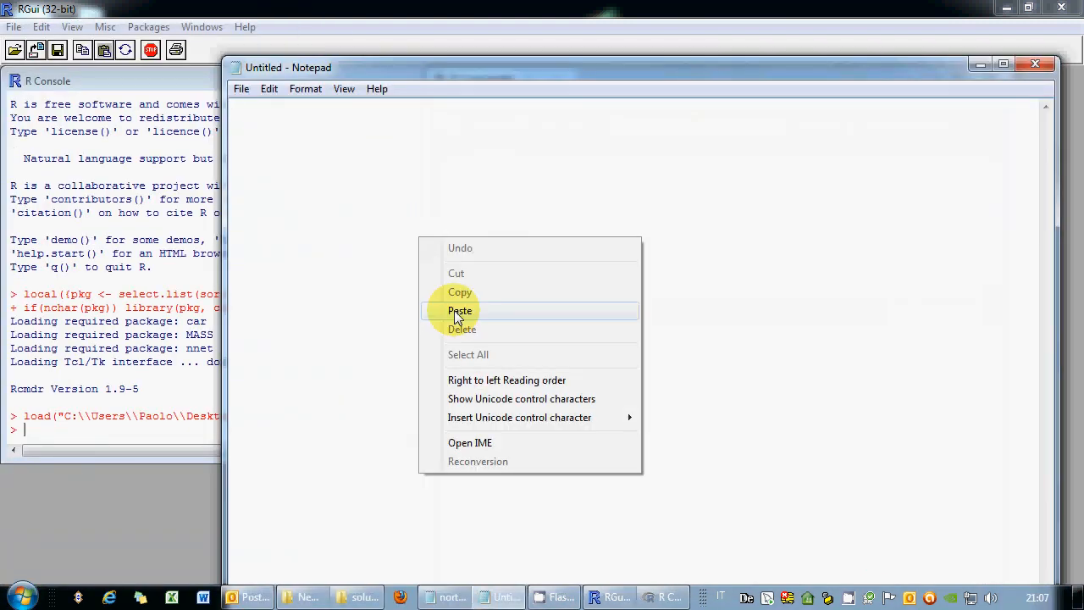
left_click(458, 311)
Save the Notepad file as students.R in New folder, then minimize Notepad.
left_click(242, 88)
left_click(286, 164)
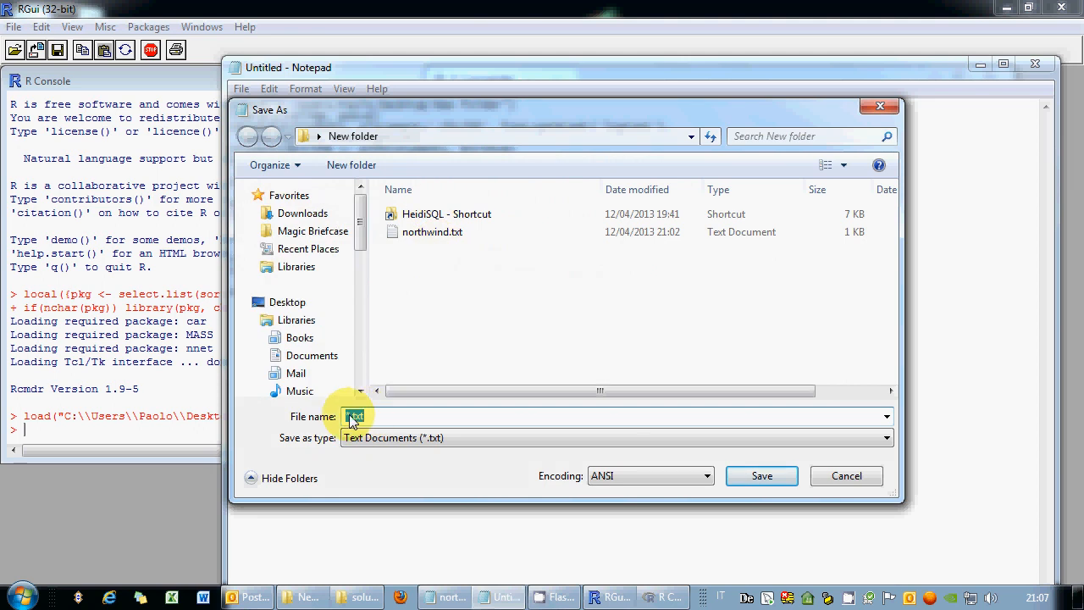
left_click(348, 416)
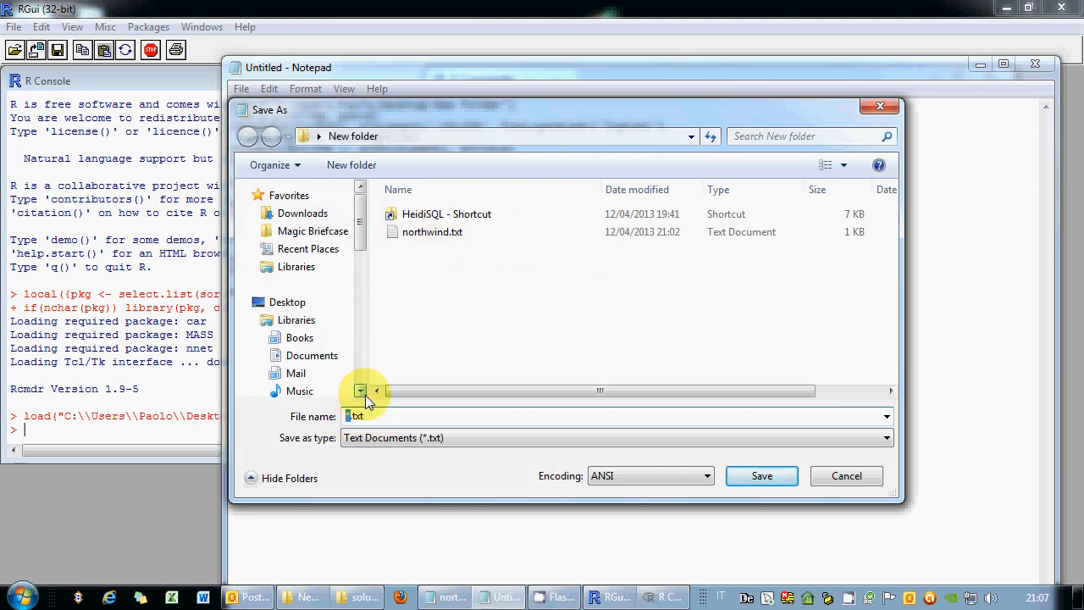
key("Delete")
key("Delete")
key("Delete")
type("students")
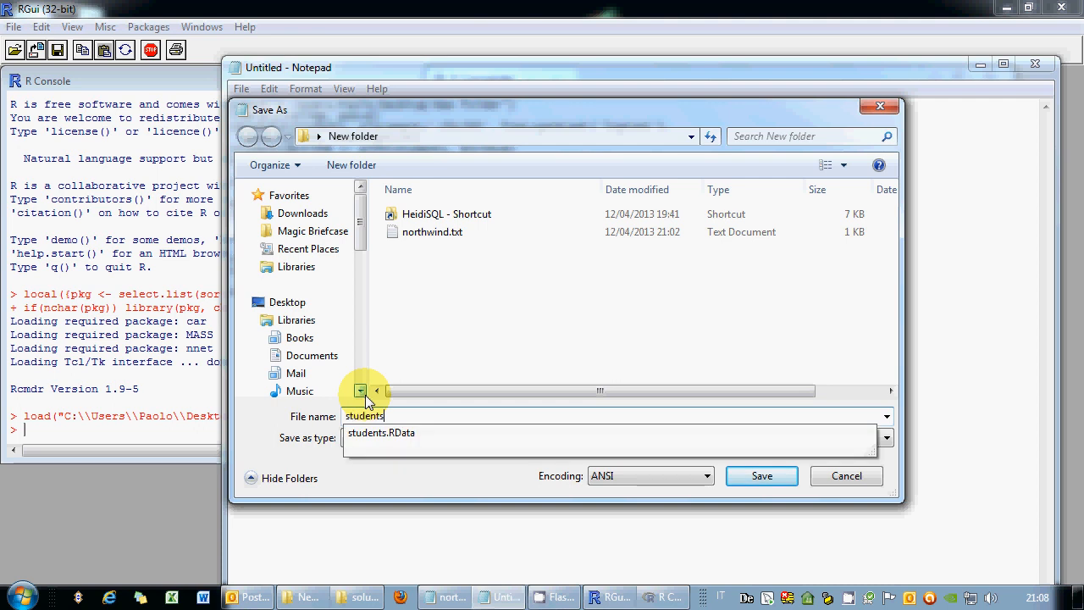
type(".R")
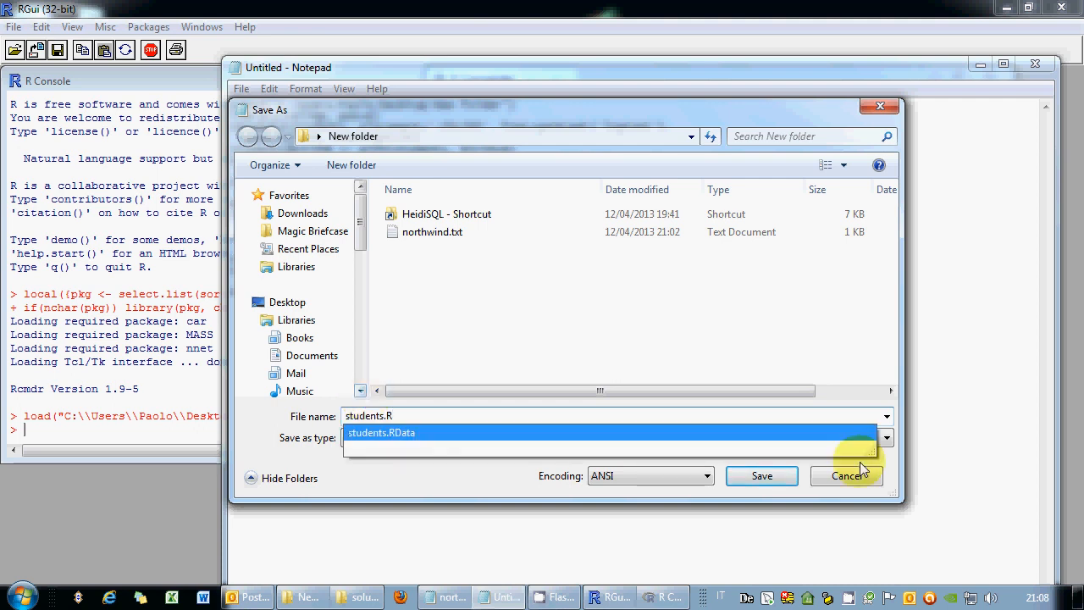
left_click(769, 478)
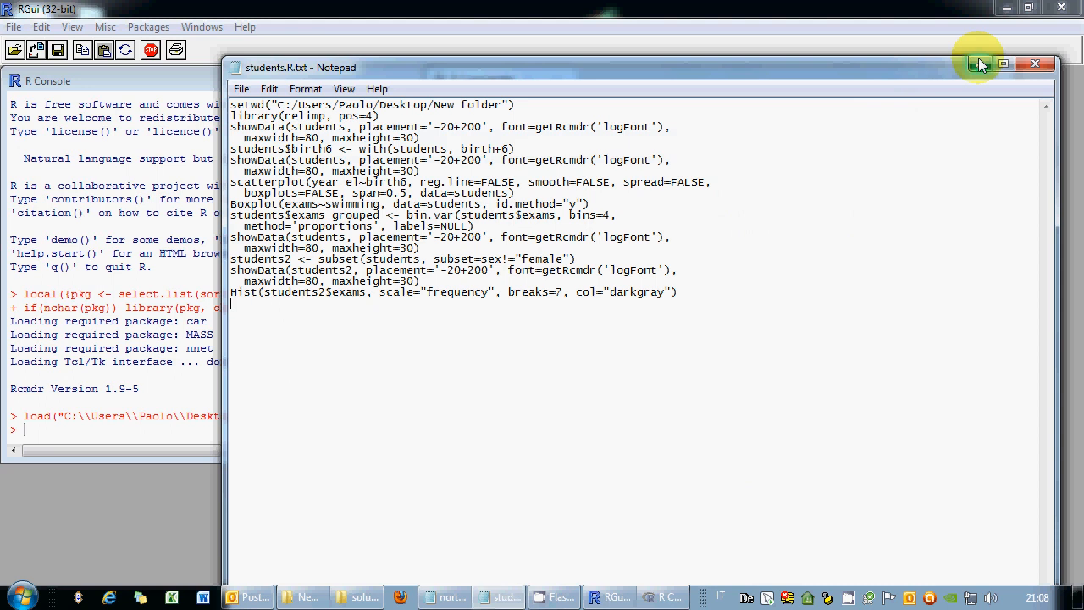
left_click(979, 61)
scroll(807, 254, "down", 3)
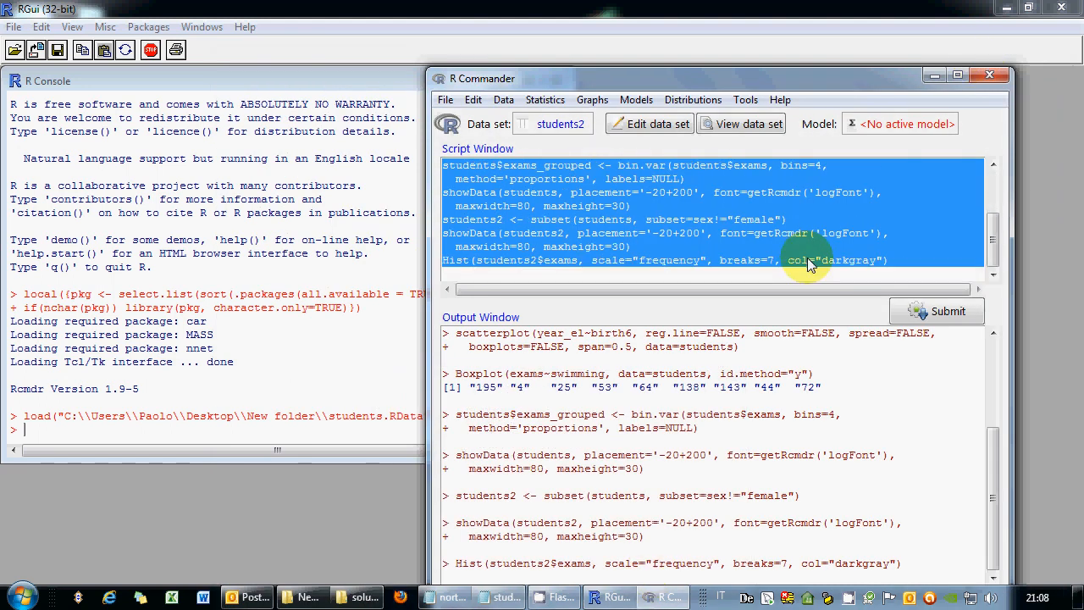
Make students the active data set again and type levels(town) on the empty script line.
left_click(716, 272)
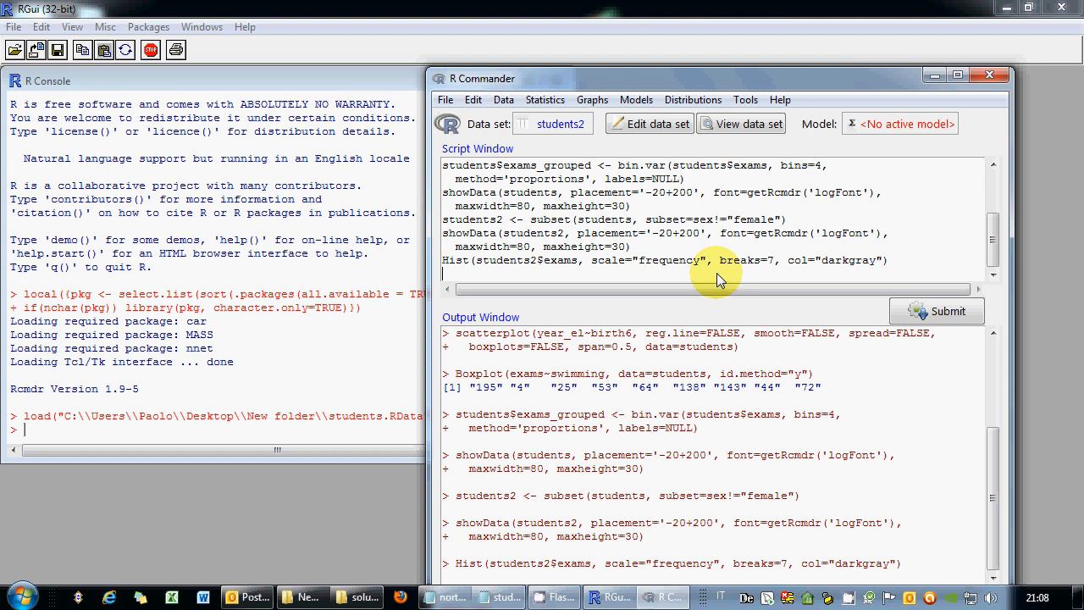
left_click(552, 126)
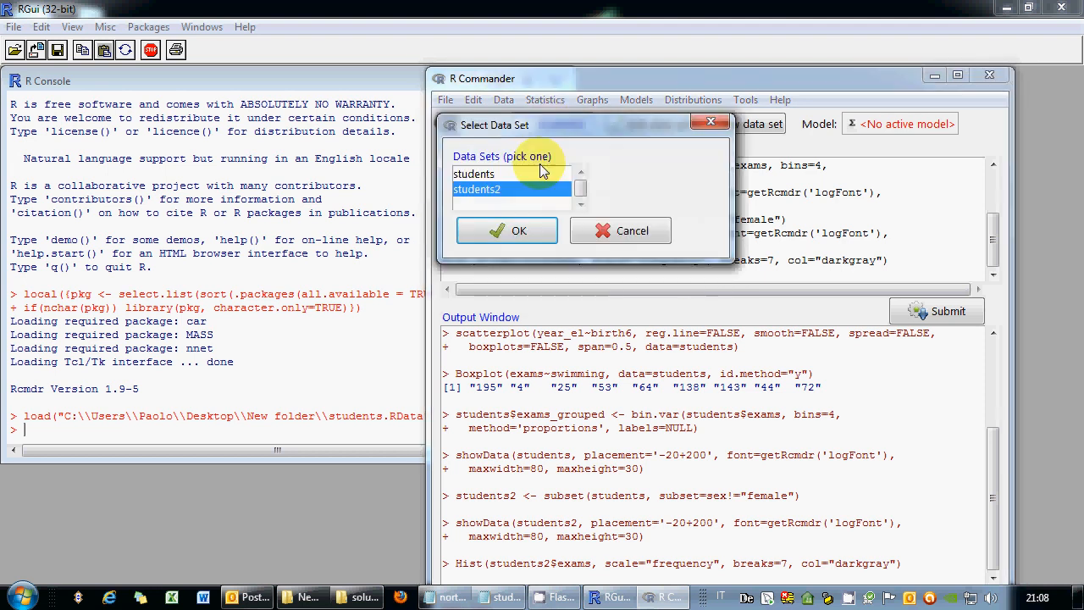
left_click(515, 229)
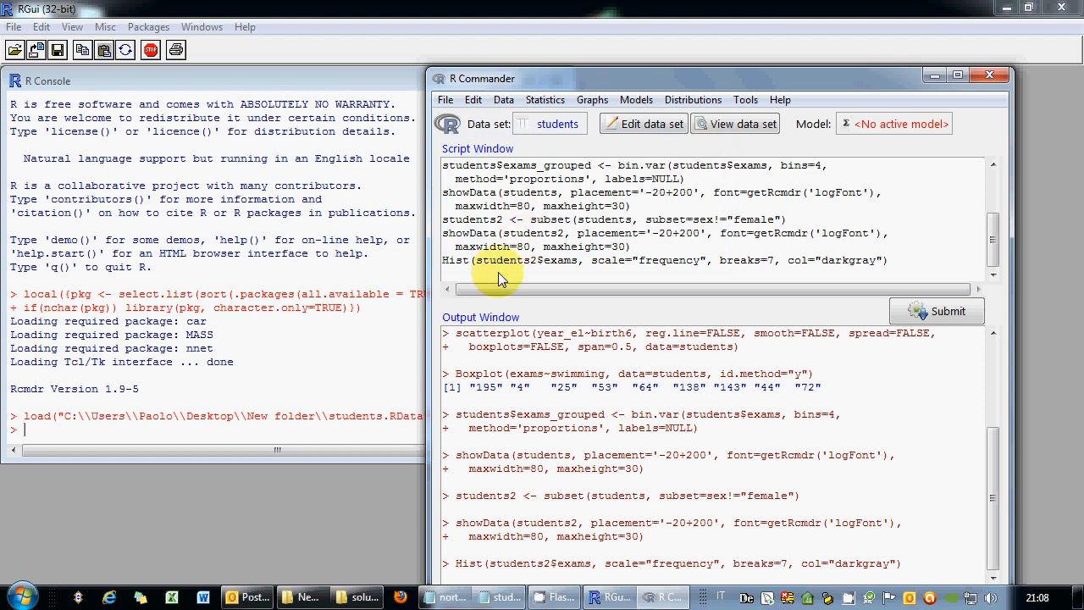
type("levels(town)")
Run levels(town), maximize R Commander, and inspect the 'object not found' error.
left_click_drag(524, 273, 442, 274)
left_click(915, 324)
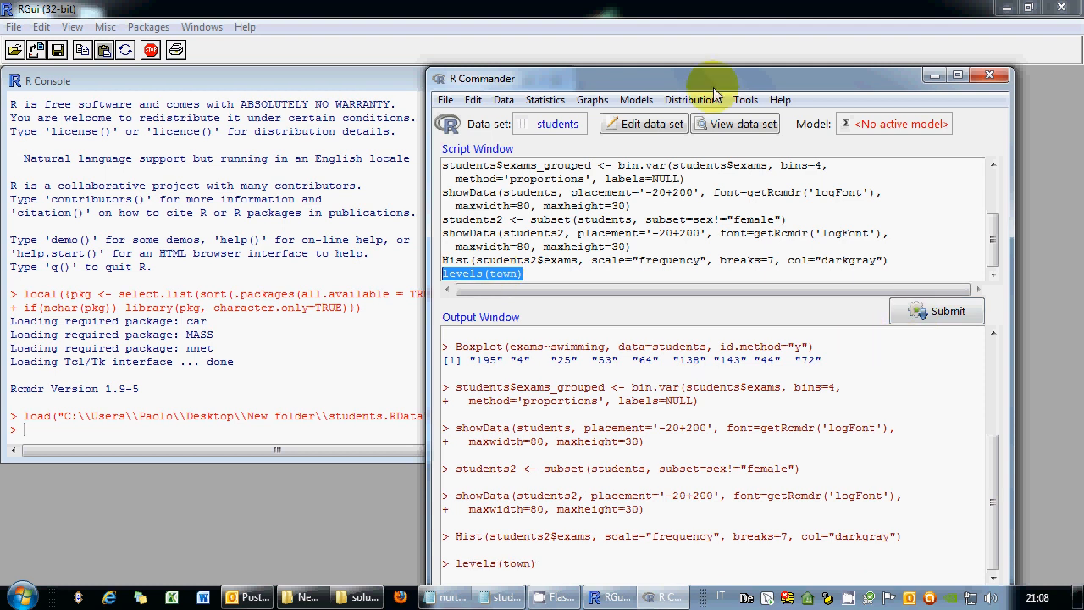
left_click_drag(711, 78, 626, 28)
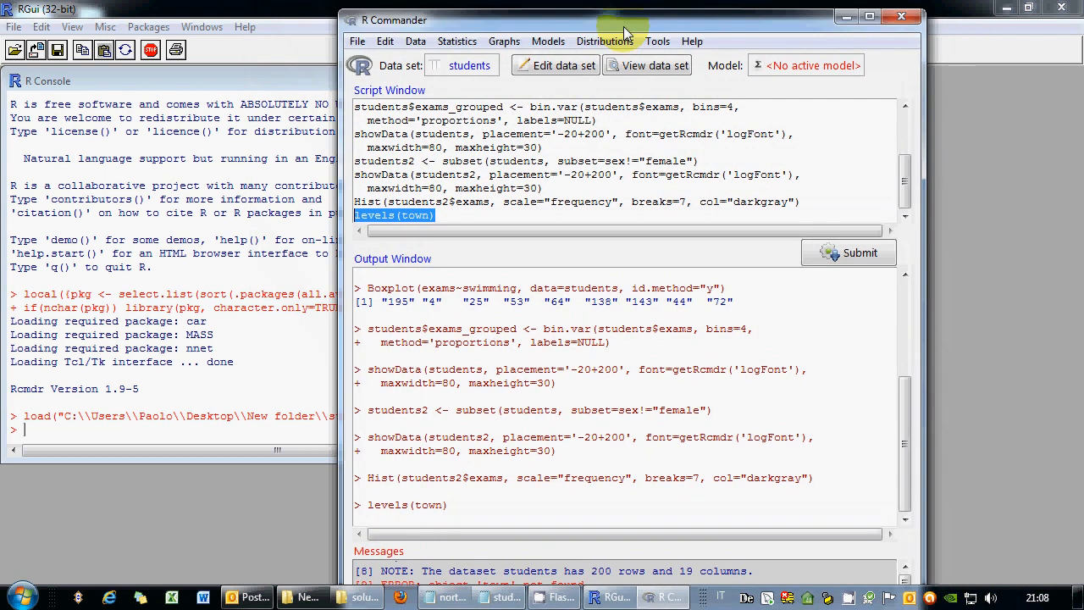
left_click(872, 13)
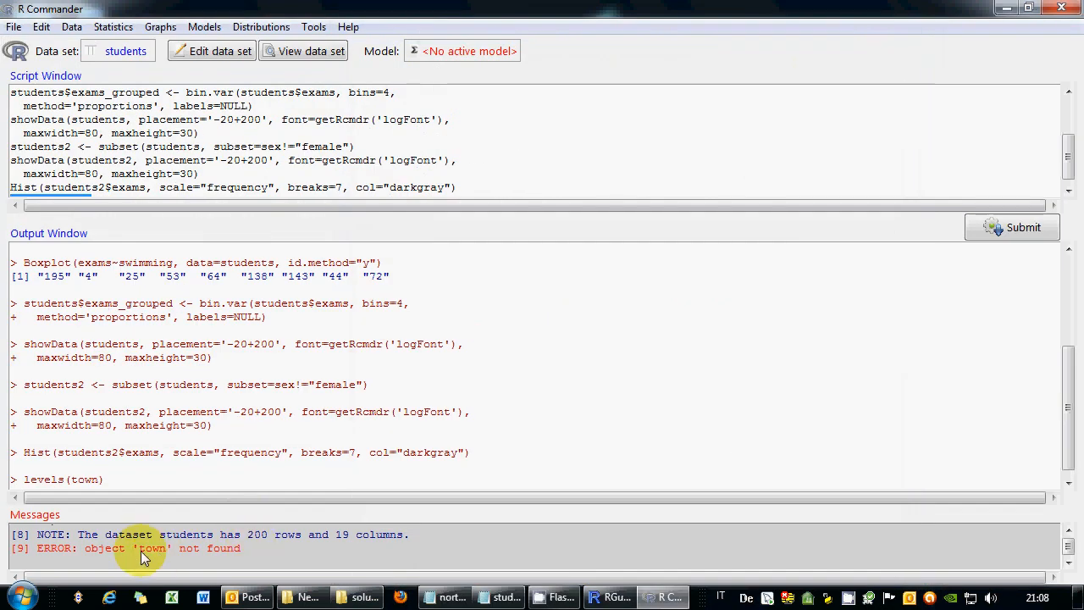
left_click_drag(141, 550, 173, 550)
left_click_drag(242, 549, 32, 544)
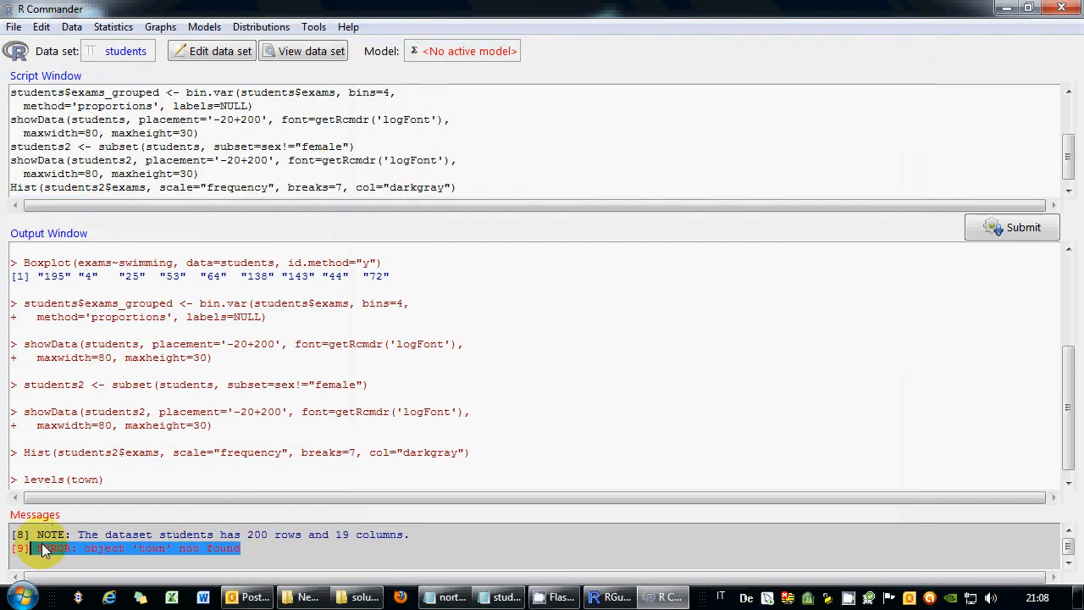
Correct the line to levels(students$town), run it, and start a new line.
left_click(210, 187)
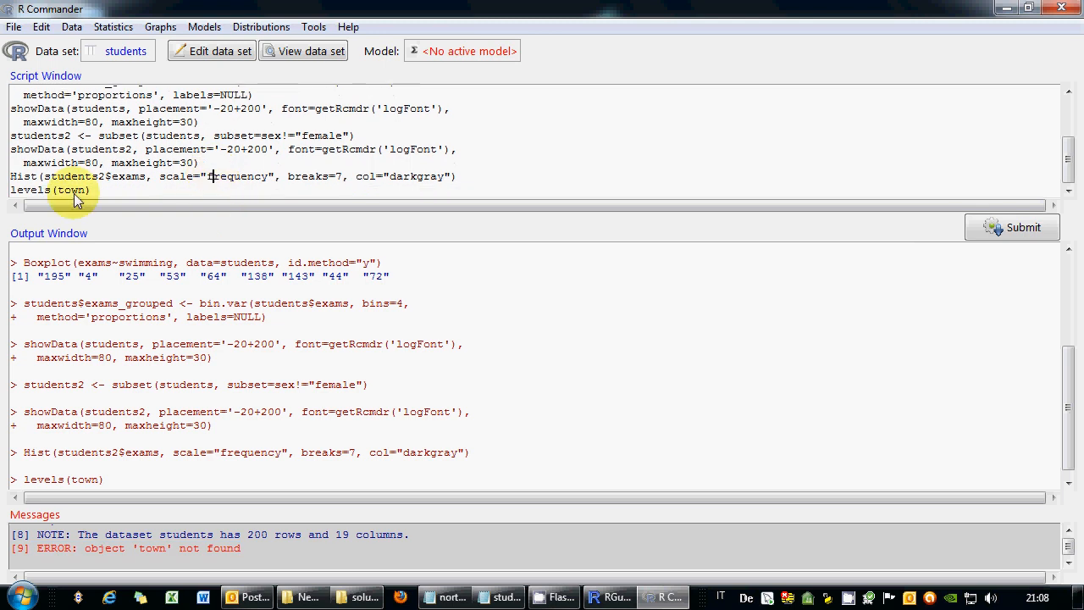
left_click(58, 189)
type("studen")
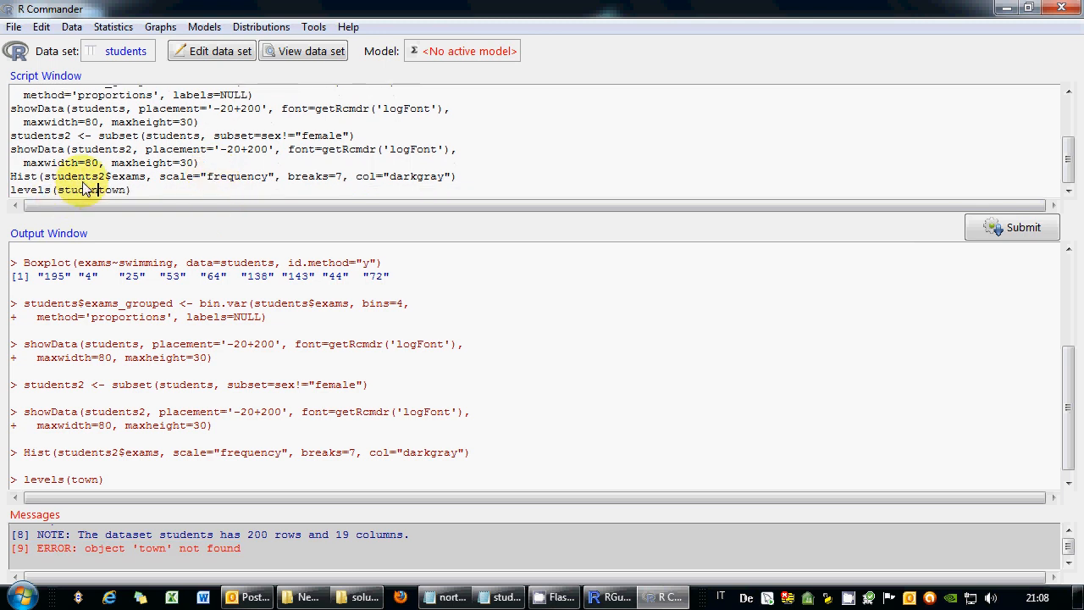
type("ts$t")
triple_click(84, 189)
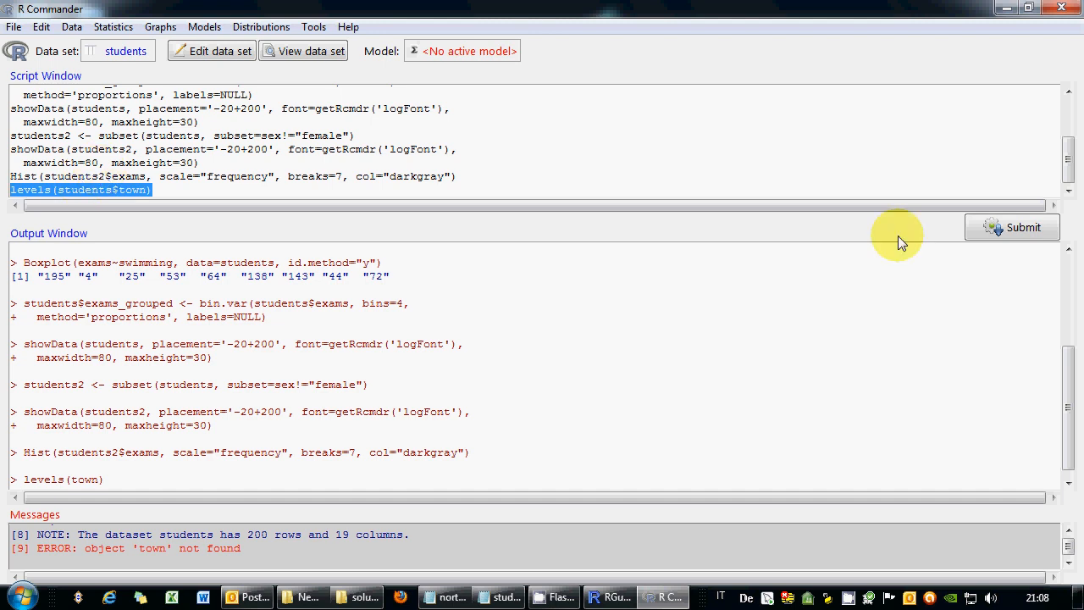
left_click(1012, 227)
left_click(183, 192)
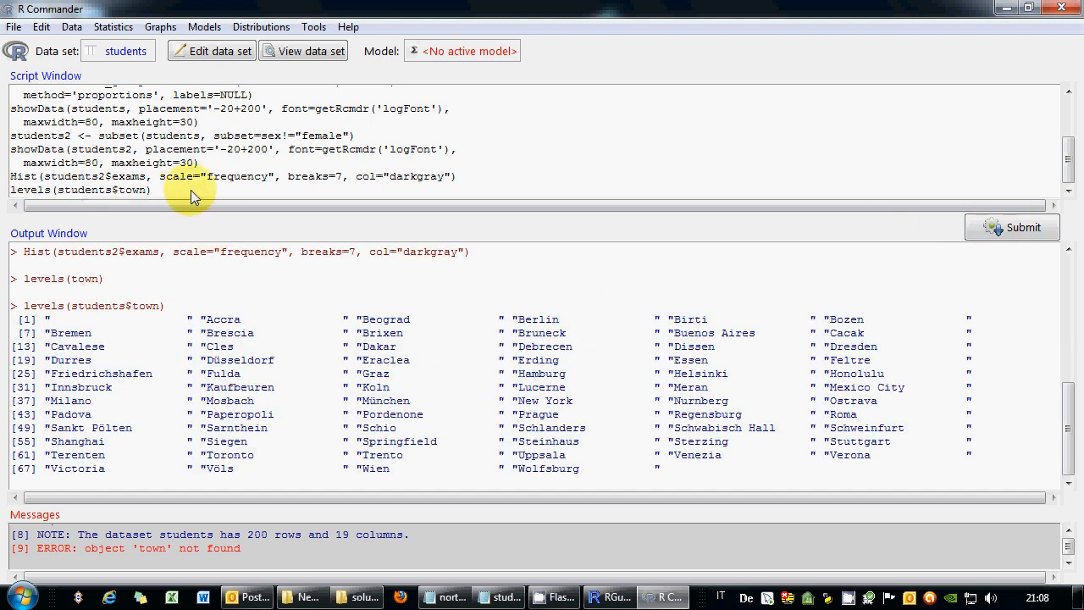
key("Return")
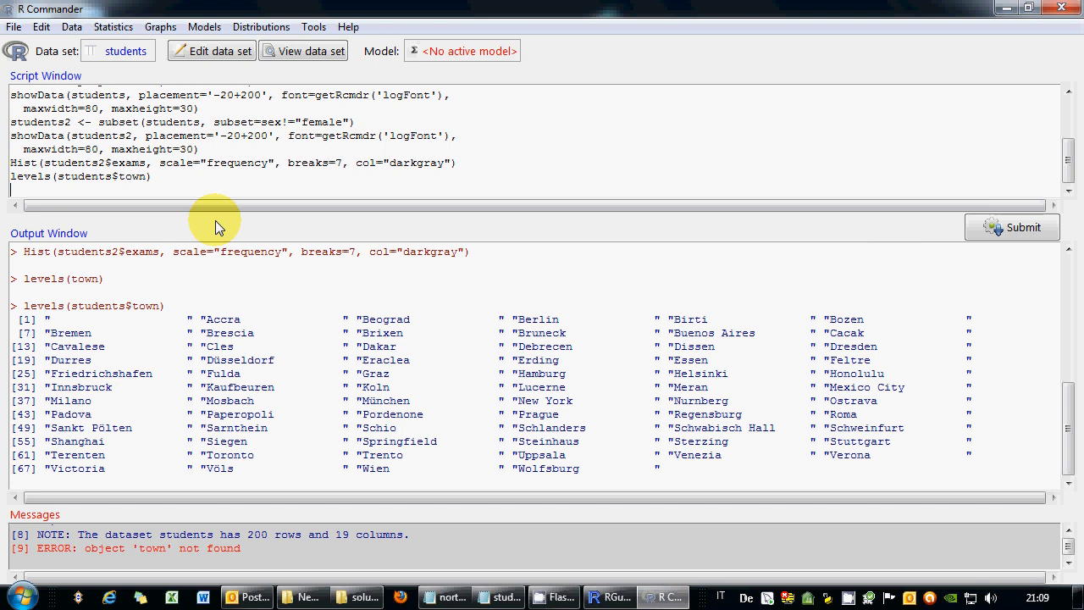
Type a come2 assignment of non-missing students$come values and begin a students$favorite condition.
type("come2 <- come[ ! is.na(students$com")
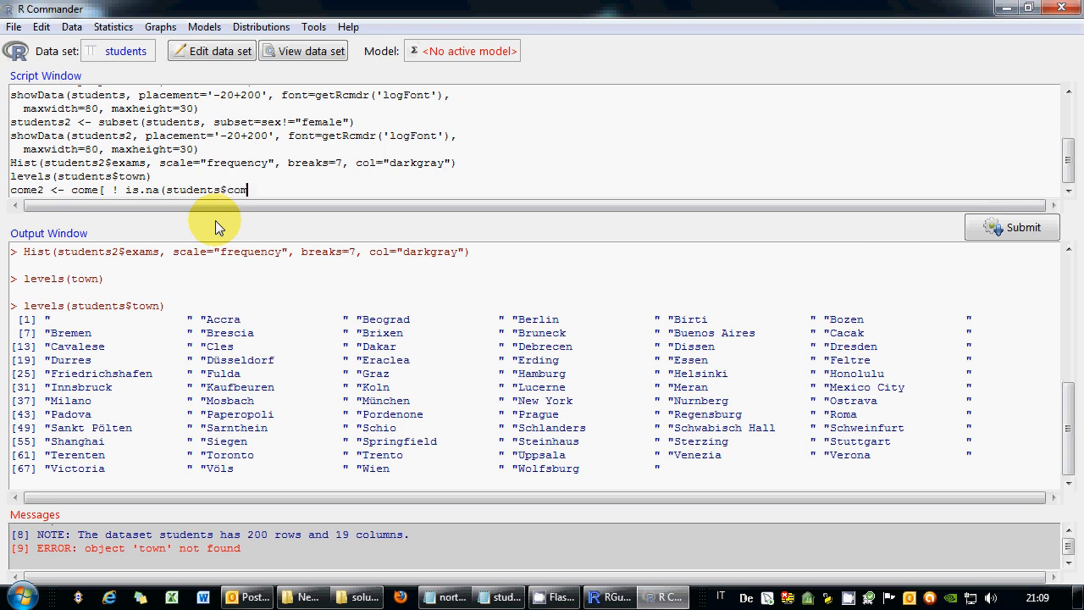
type("e) ]")
left_click(72, 190)
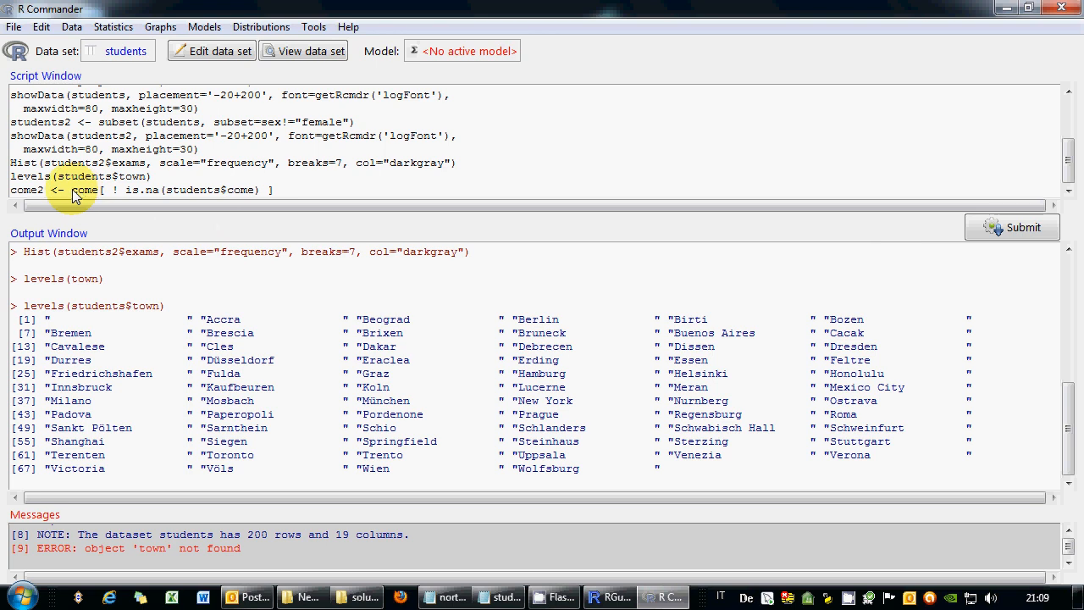
type("students$")
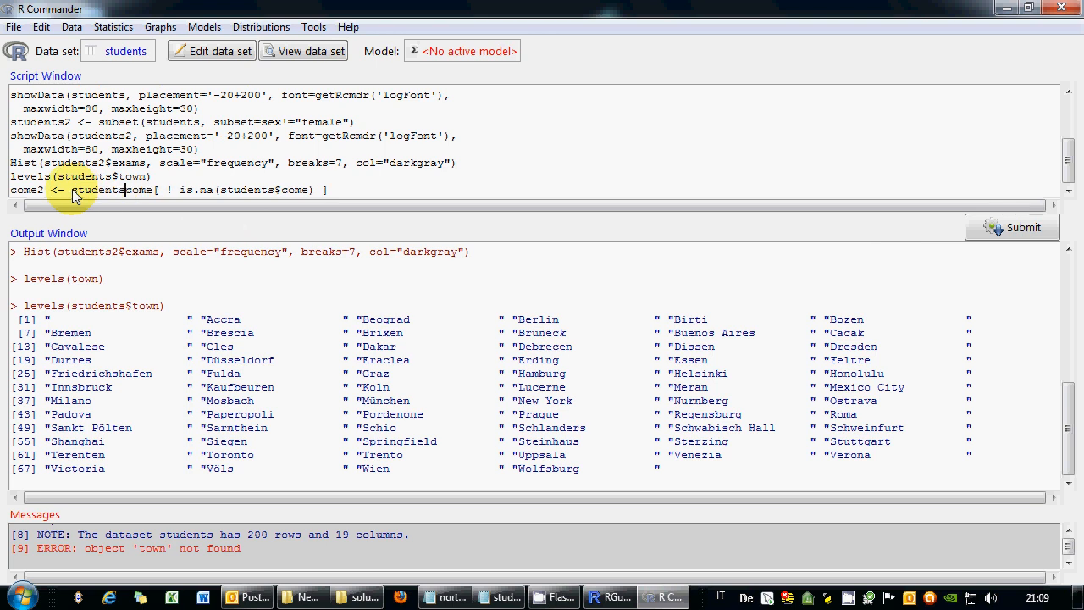
type("$")
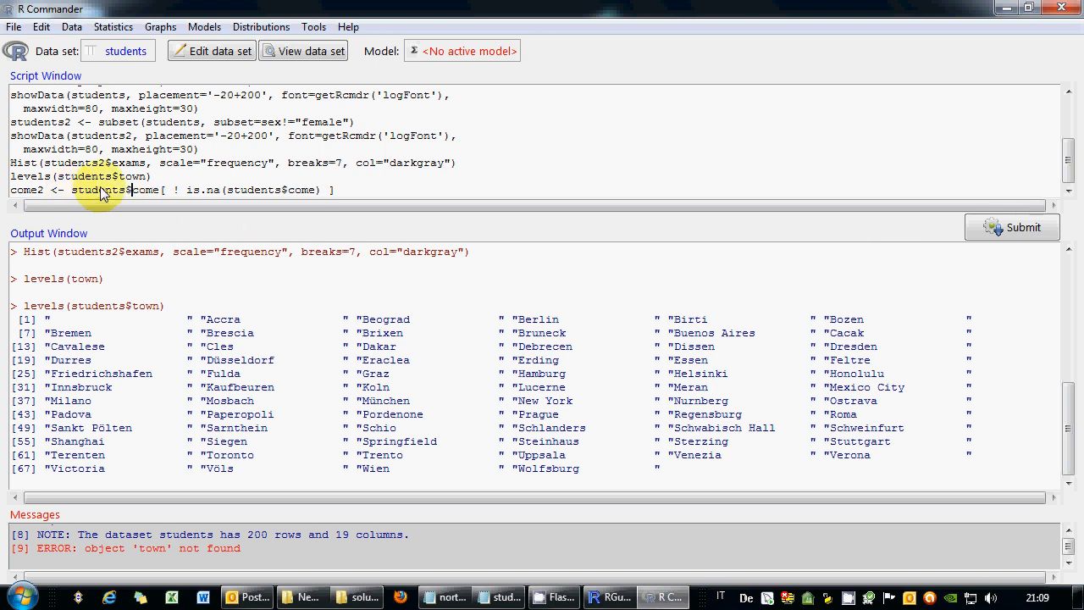
left_click(355, 191)
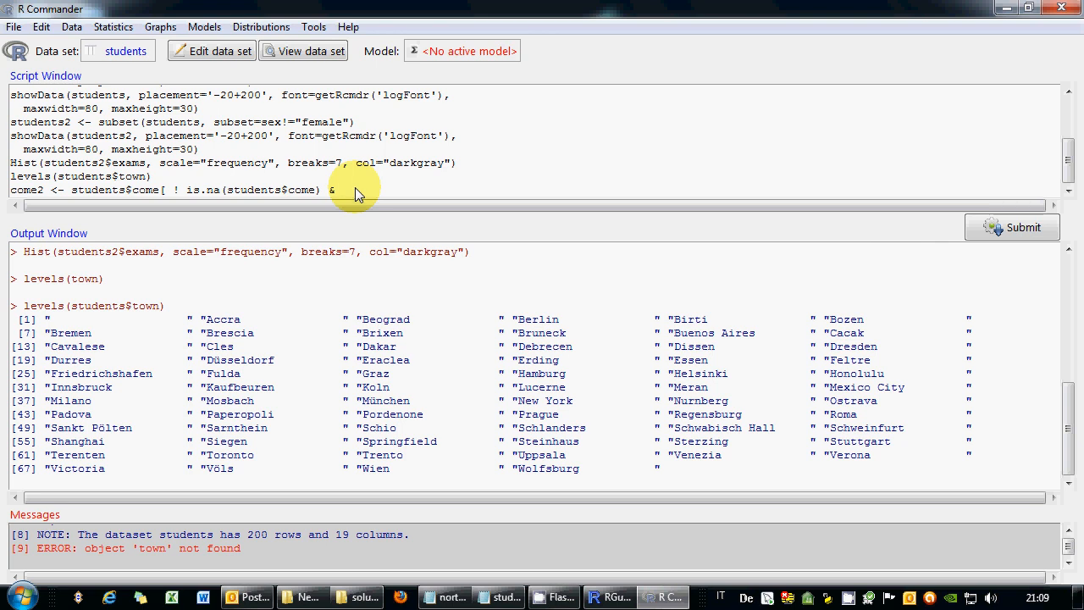
type("students$favorite")
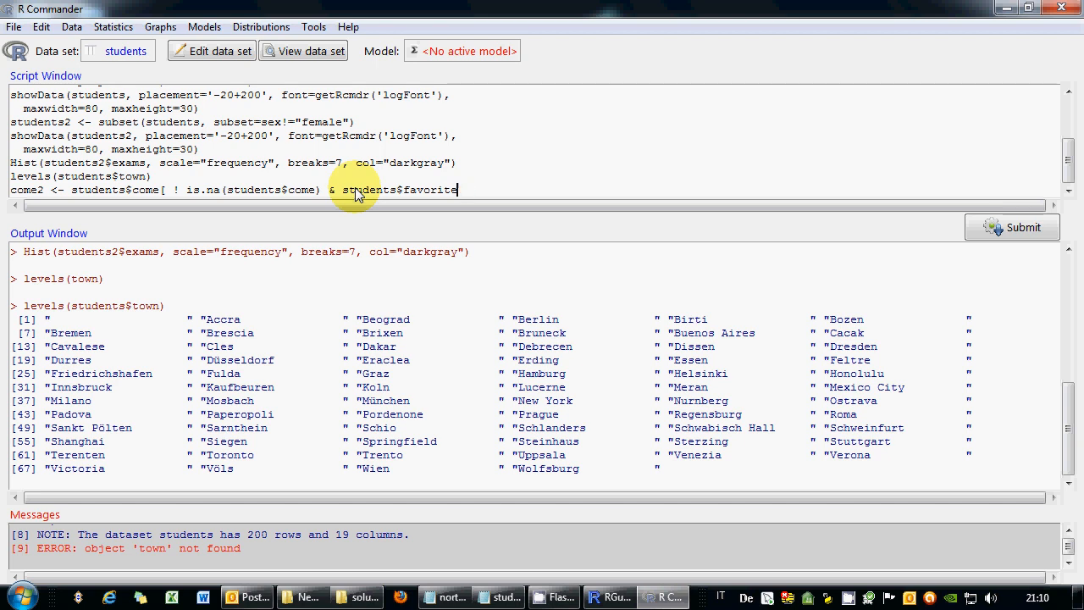
Complete the condition as favorite == 'Computer science', fix the brackets, run it, and select come2.
type("==\"Computer ")
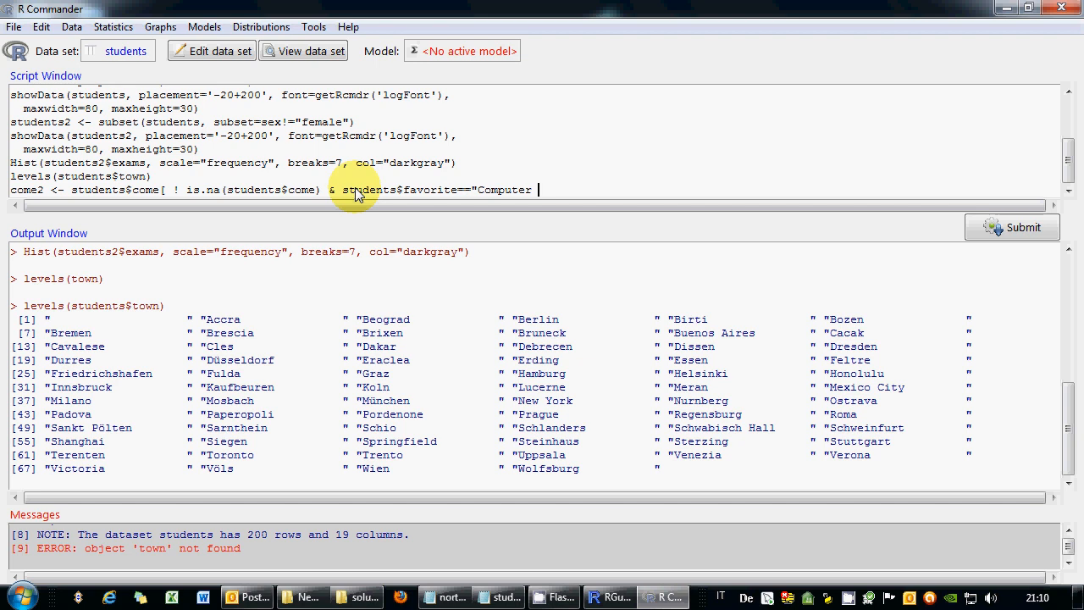
type("science\" ]")
left_click(328, 191)
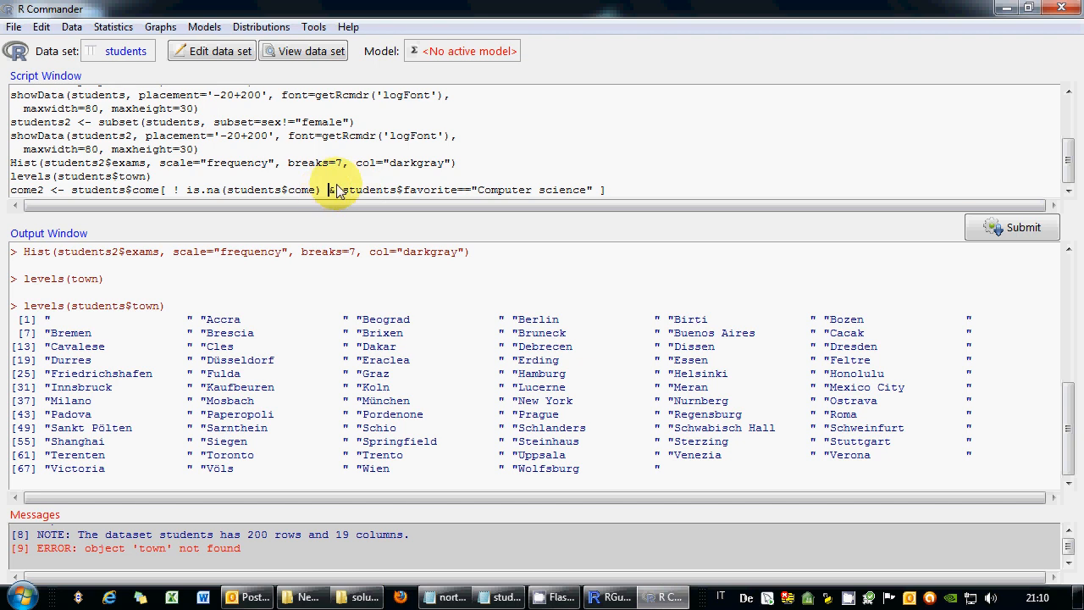
type(")")
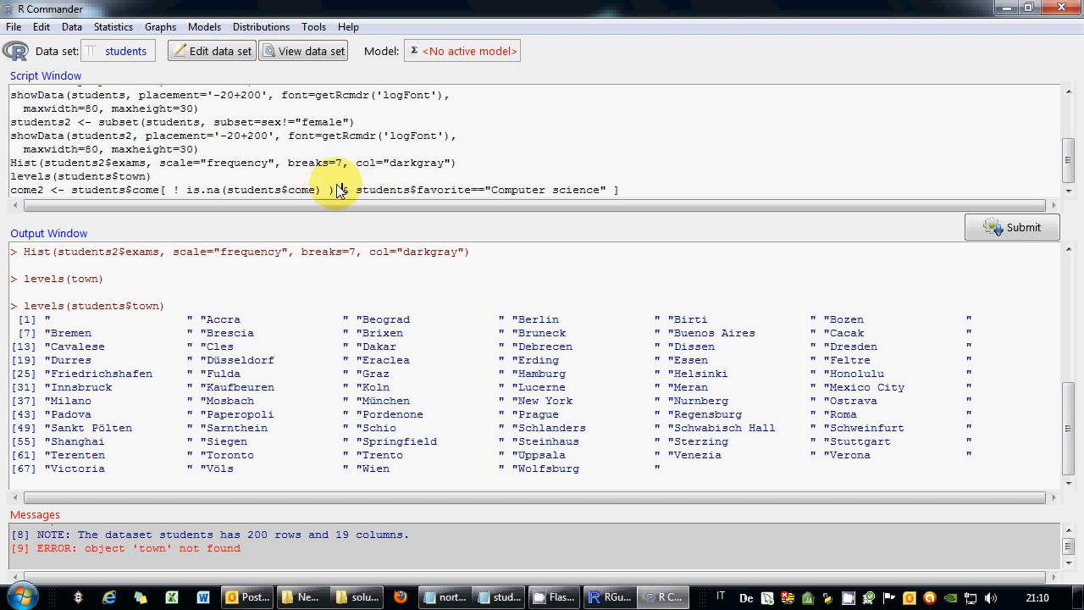
left_click(173, 192)
type("!")
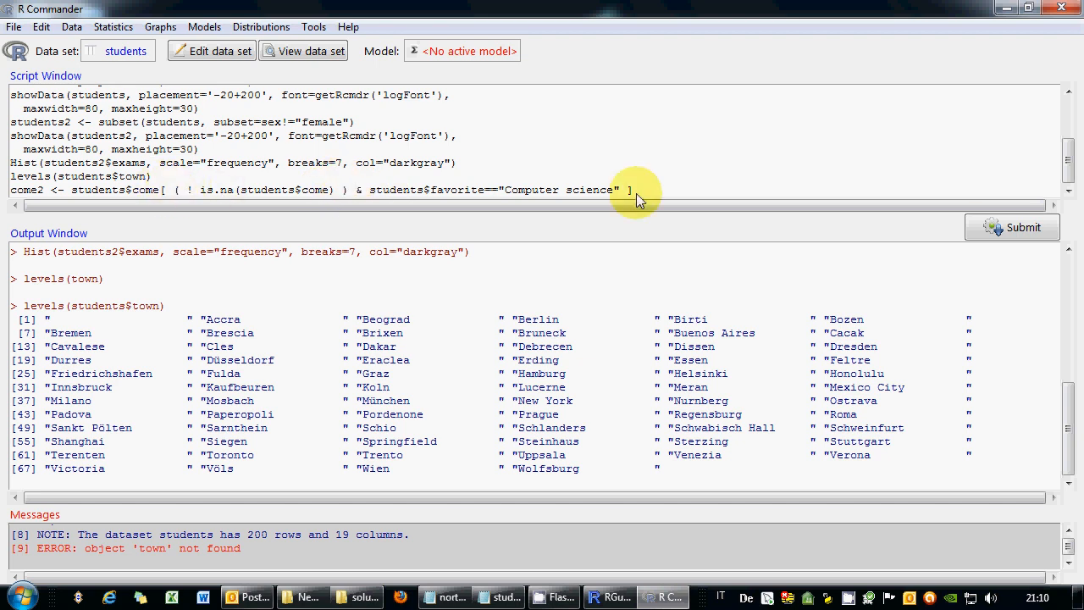
left_click_drag(657, 188, 11, 195)
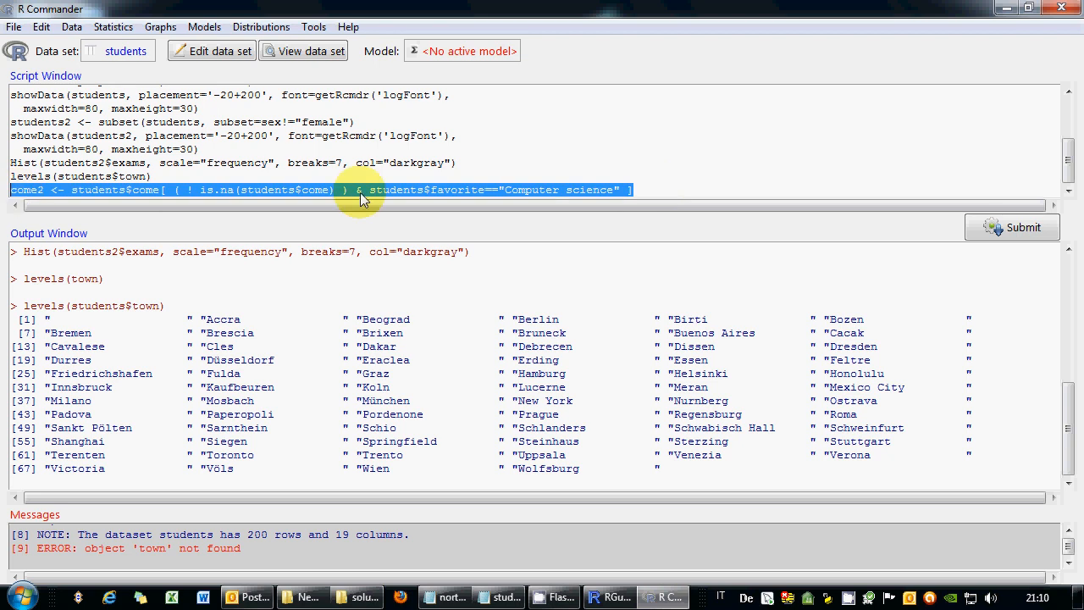
left_click(989, 227)
double_click(46, 191)
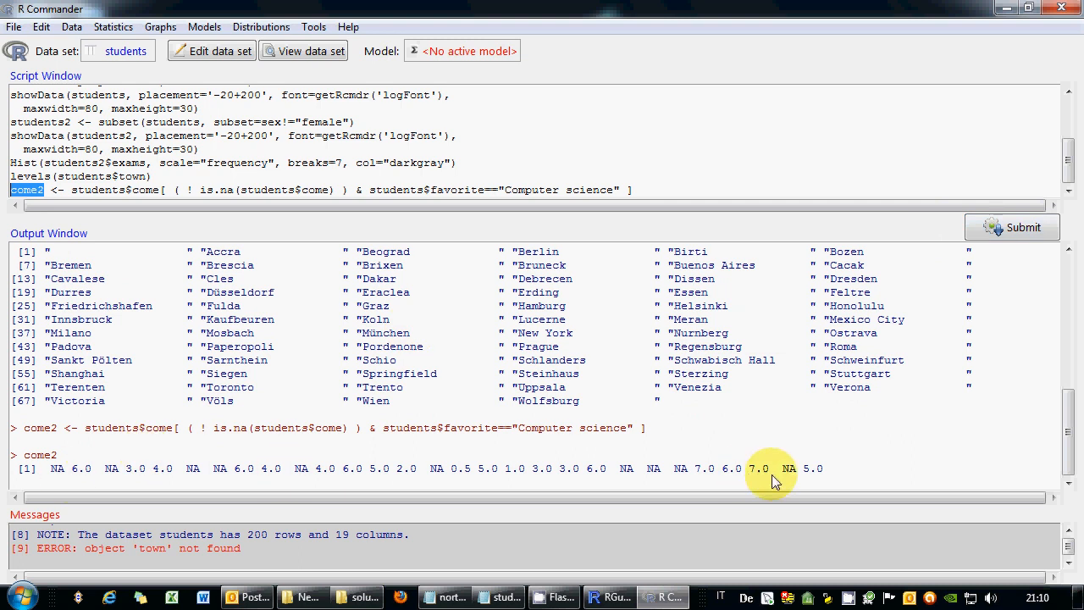
left_click(316, 55)
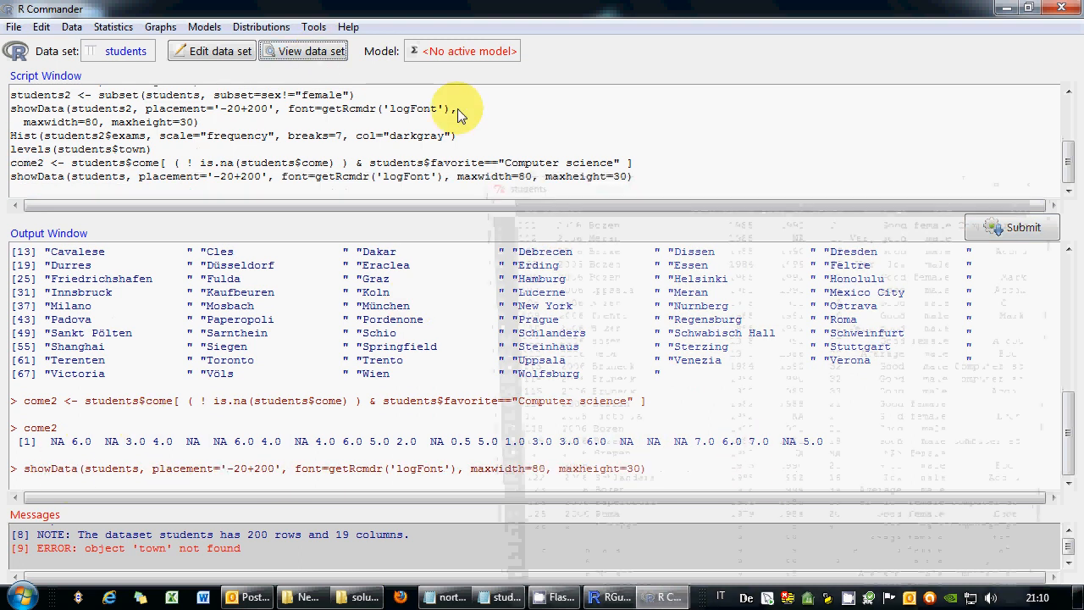
left_click_drag(895, 186, 682, 28)
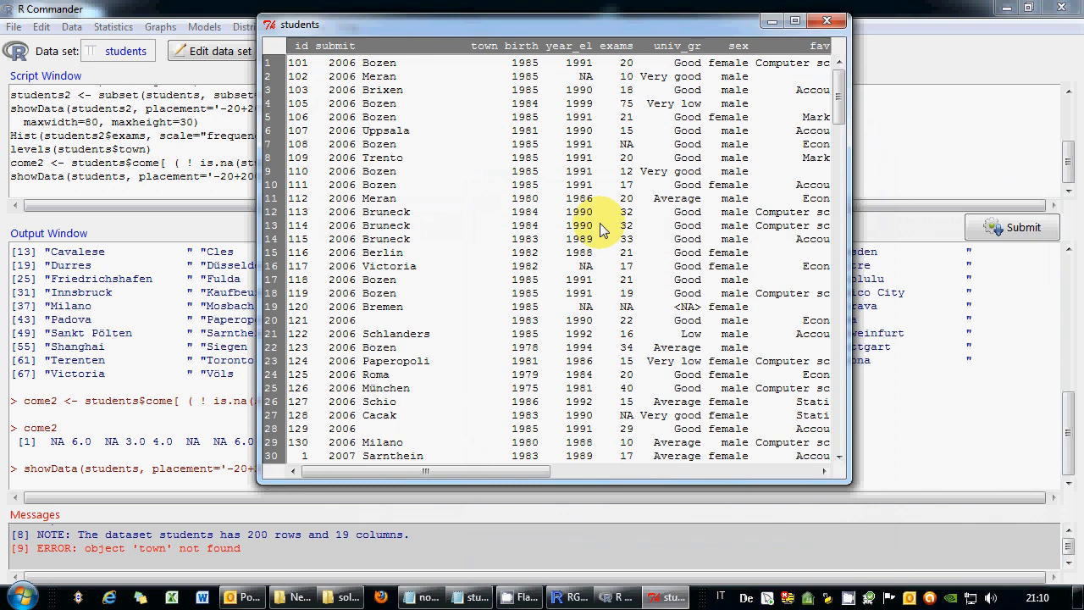
left_click_drag(488, 472, 635, 471)
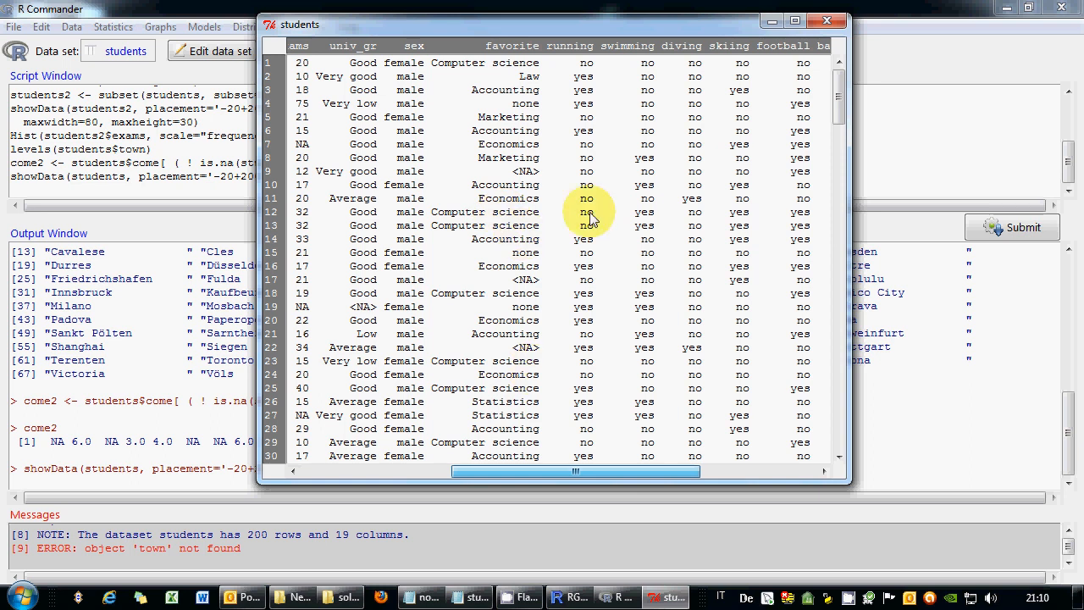
left_click_drag(592, 472, 626, 472)
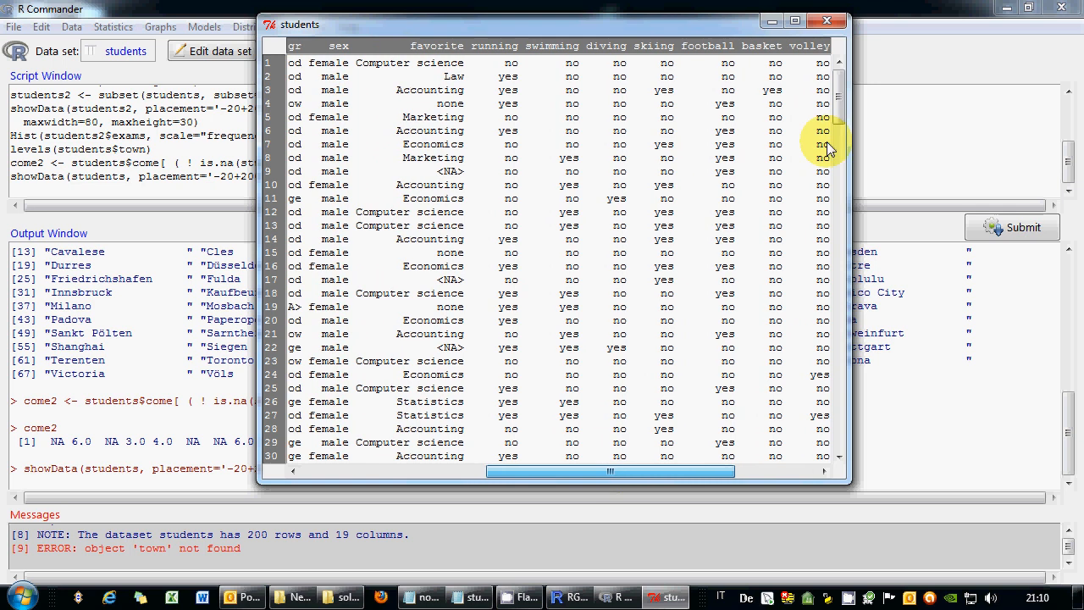
left_click_drag(830, 106, 842, 462)
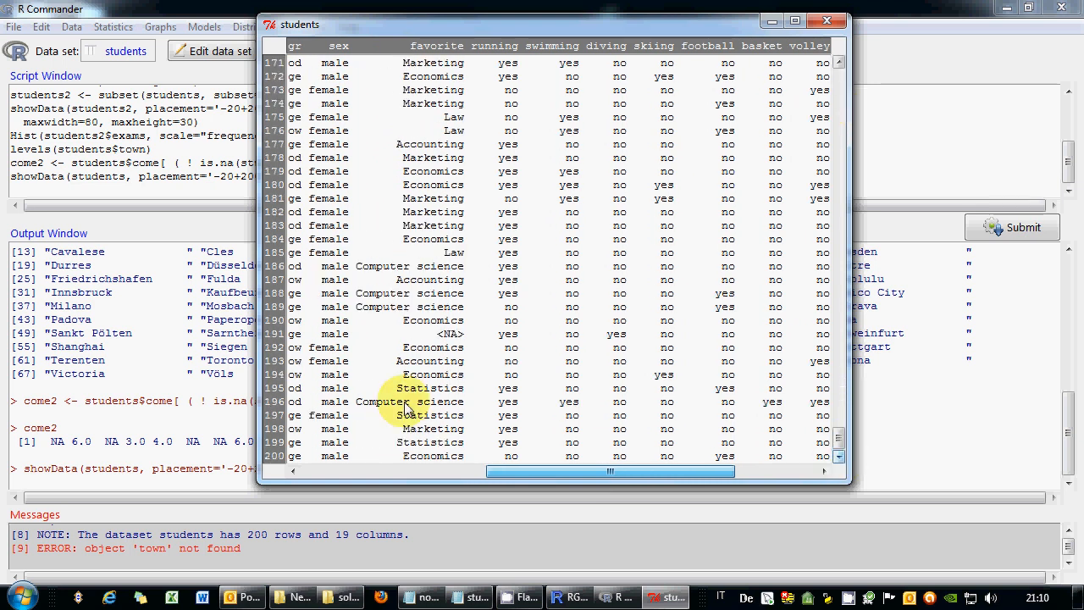
left_click_drag(375, 403, 470, 405)
left_click_drag(581, 468, 666, 476)
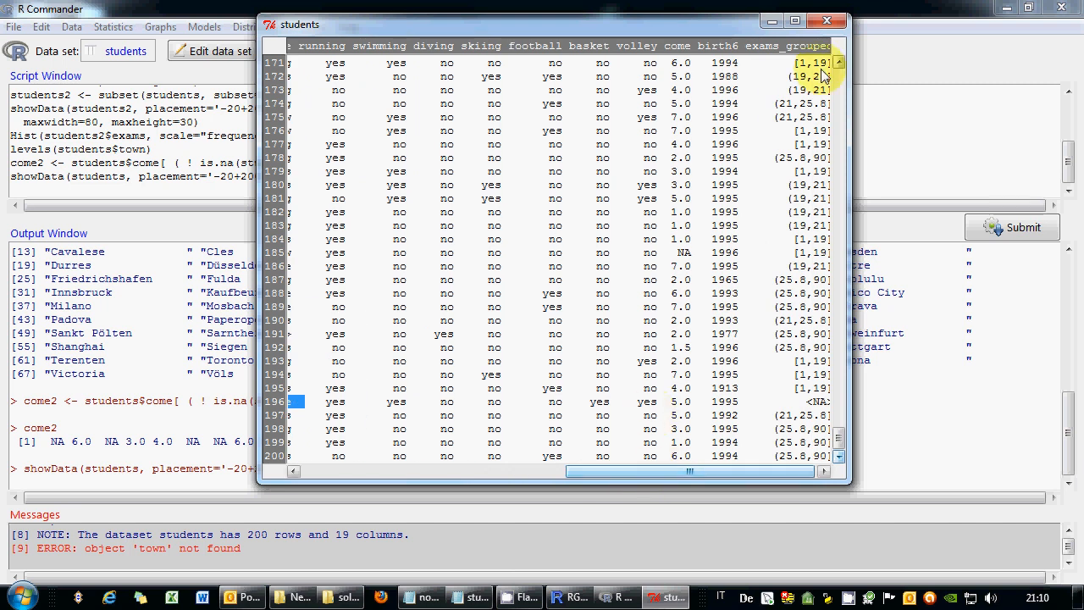
left_click(771, 20)
left_click_drag(819, 443, 801, 441)
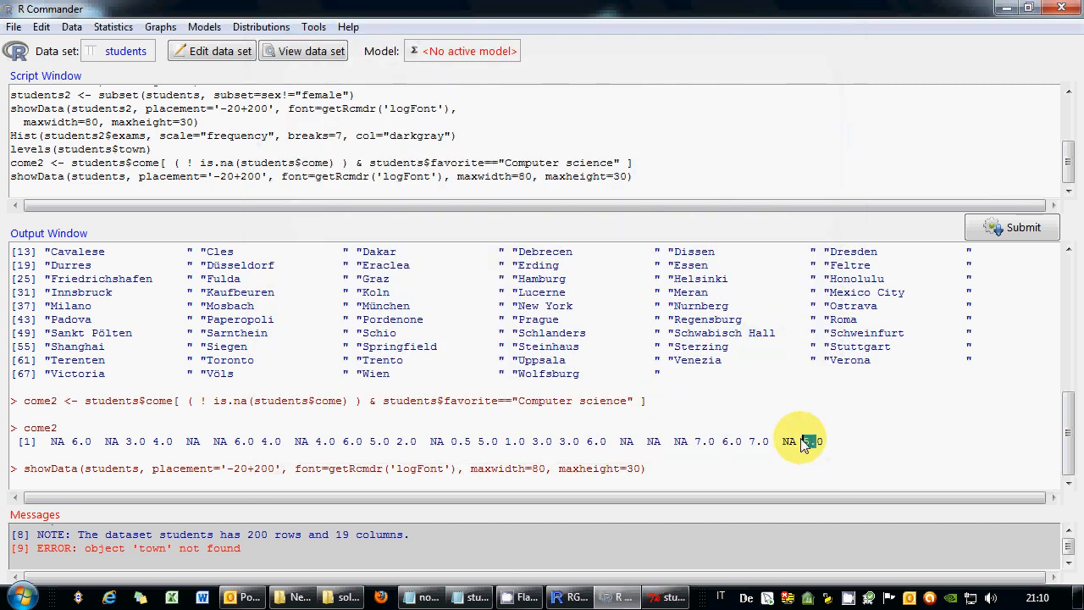
left_click(666, 598)
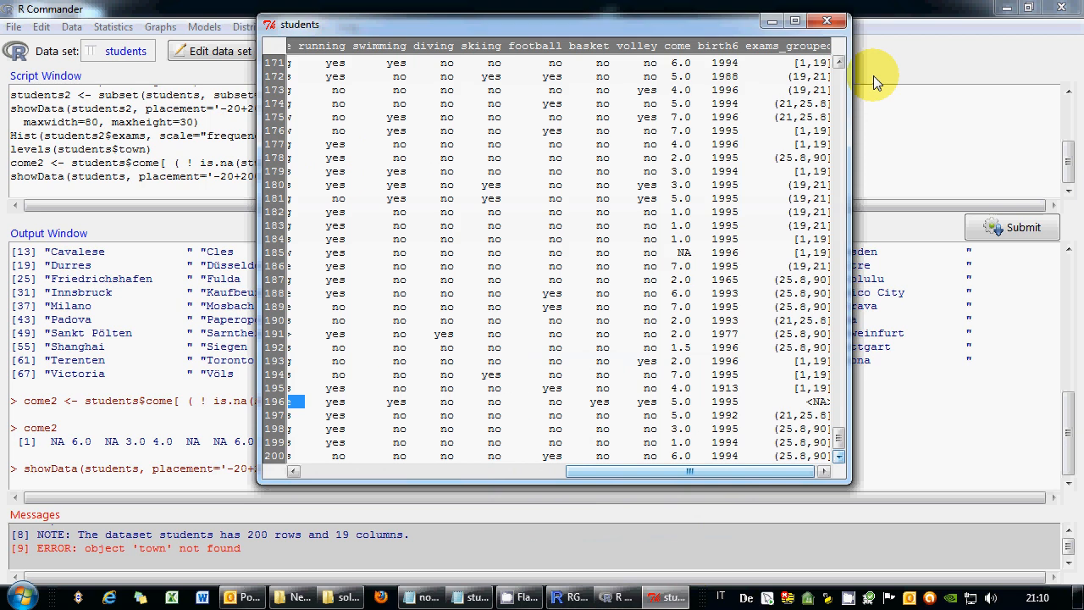
left_click(827, 25)
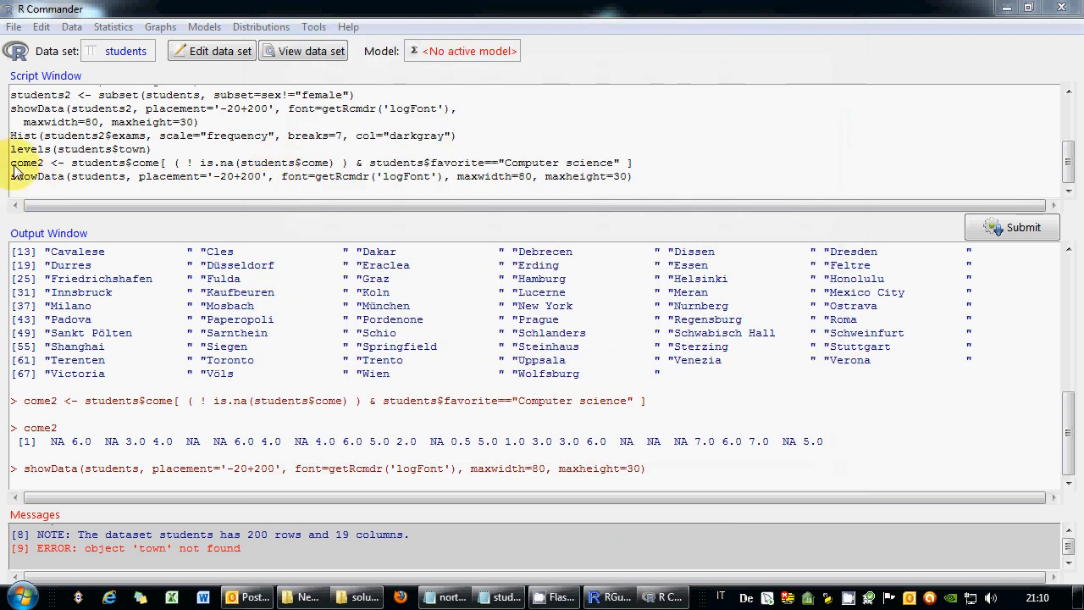
Copy the come2 assignment line onto the empty last line of the script.
double_click(57, 441)
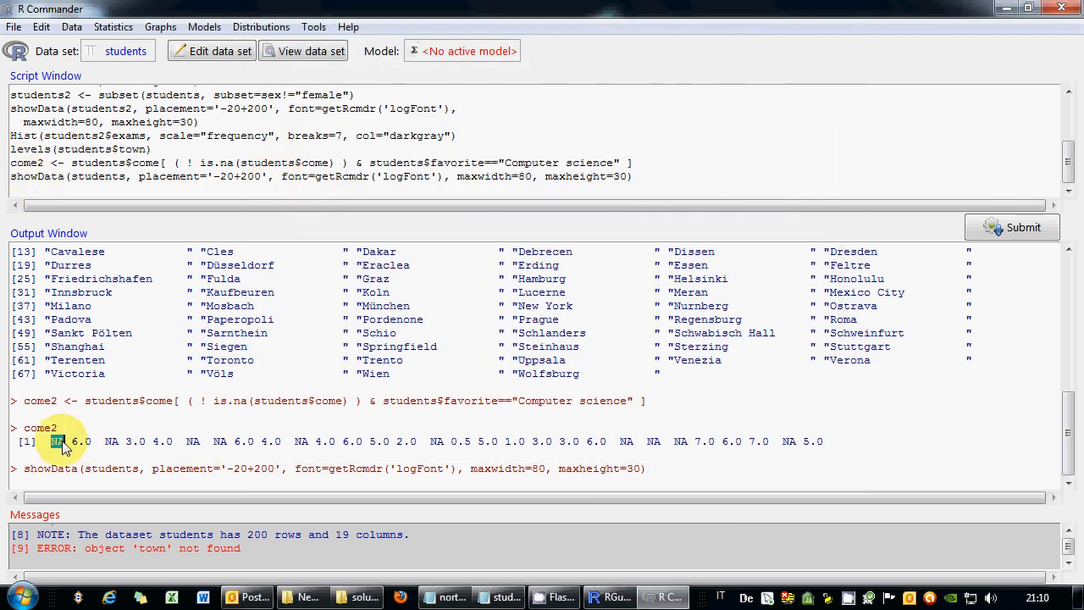
left_click(49, 170)
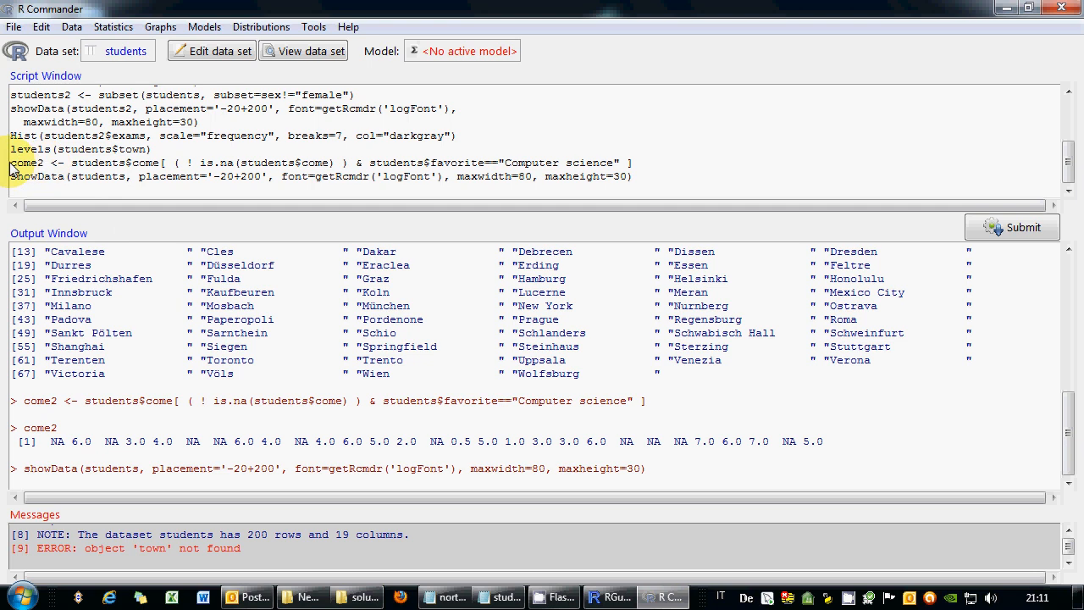
left_click_drag(11, 165, 681, 163)
key("ctrl+c")
left_click(468, 188)
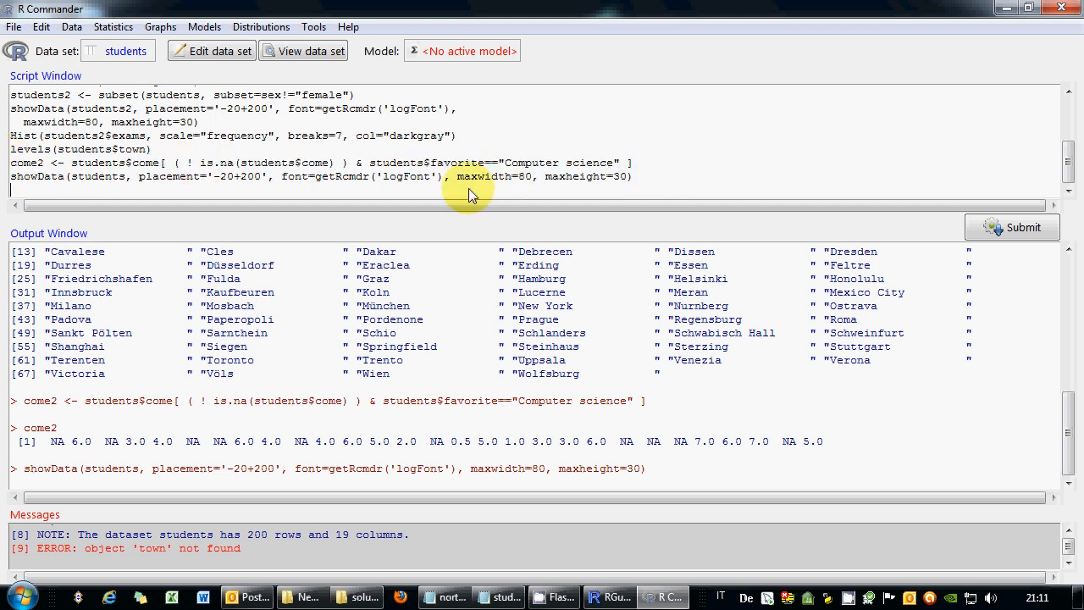
key("ctrl+v")
Edit the copy into come2 <- come2[ ! is.na(come2) ] and run it.
double_click(106, 192)
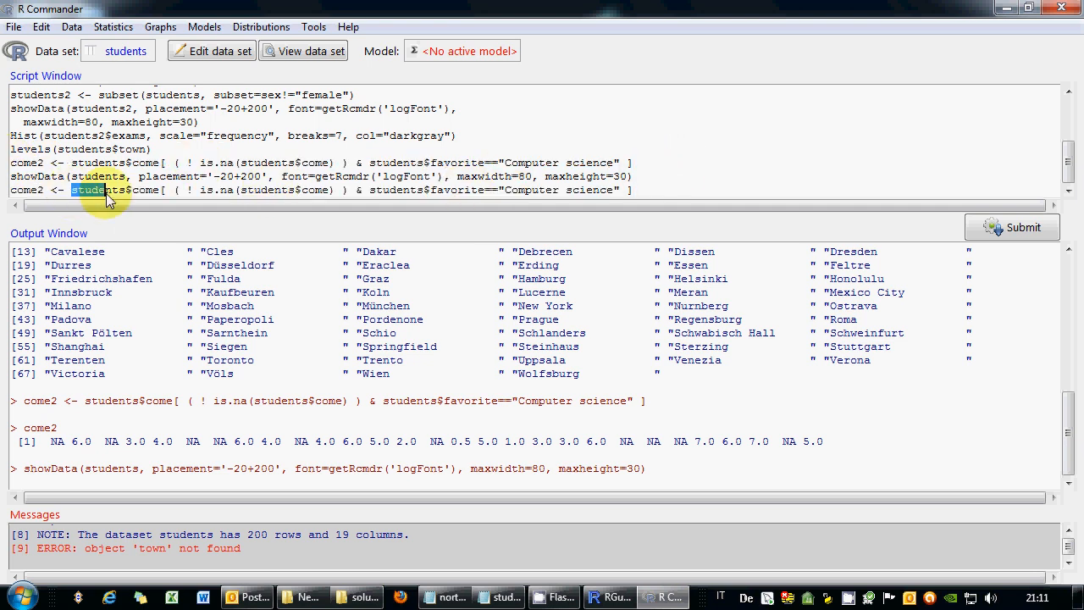
left_click_drag(106, 193, 136, 195)
key("Delete")
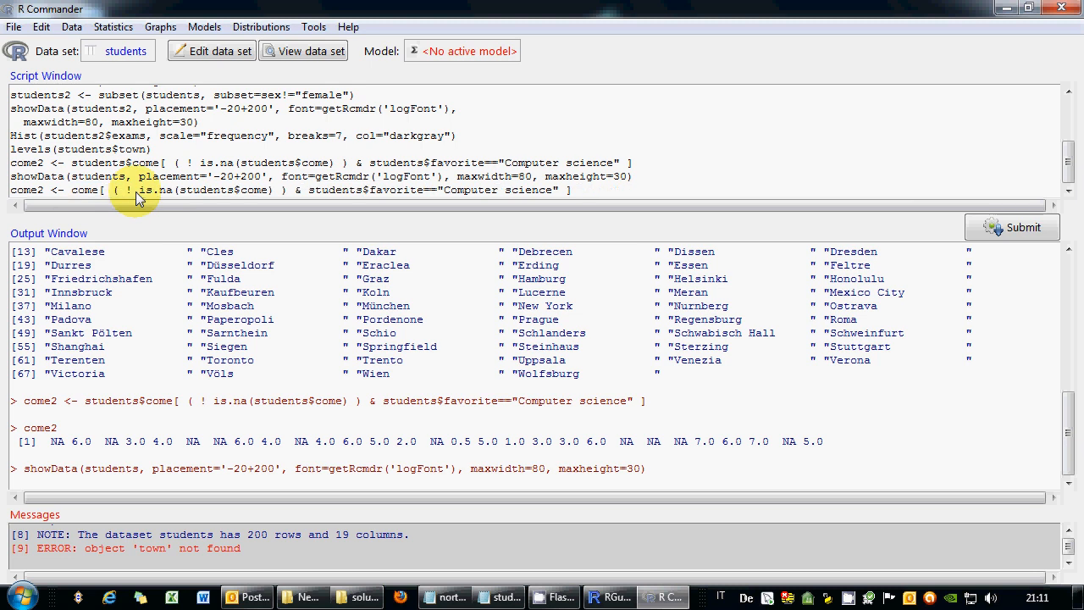
key("Right")
key("Right")
key("Right")
key("Right")
type("2")
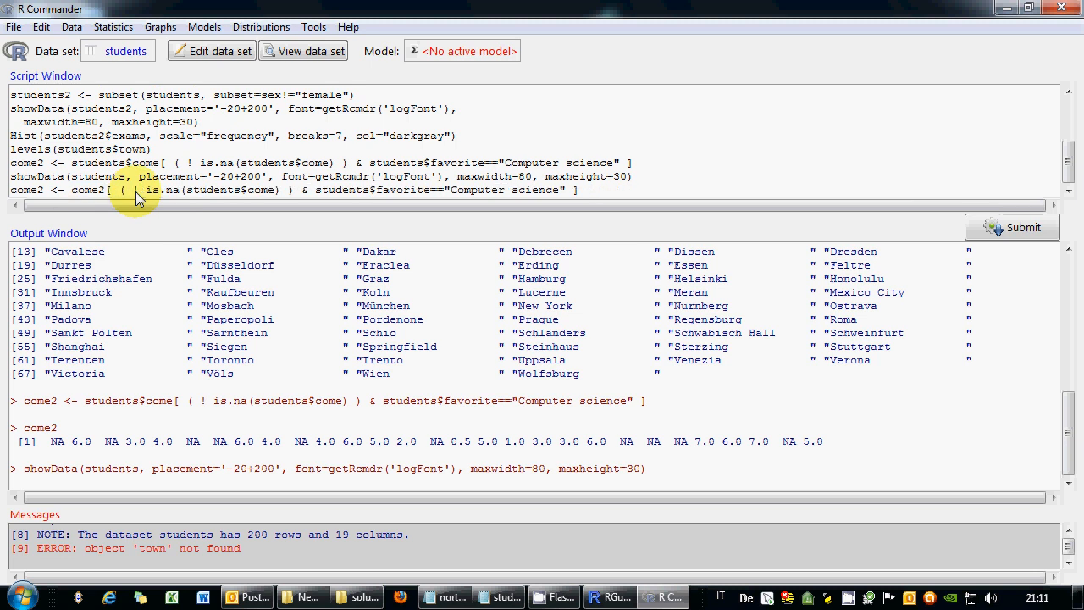
key("Delete")
key("Delete")
key("Delete")
key("Delete")
key("Delete")
key("Delete")
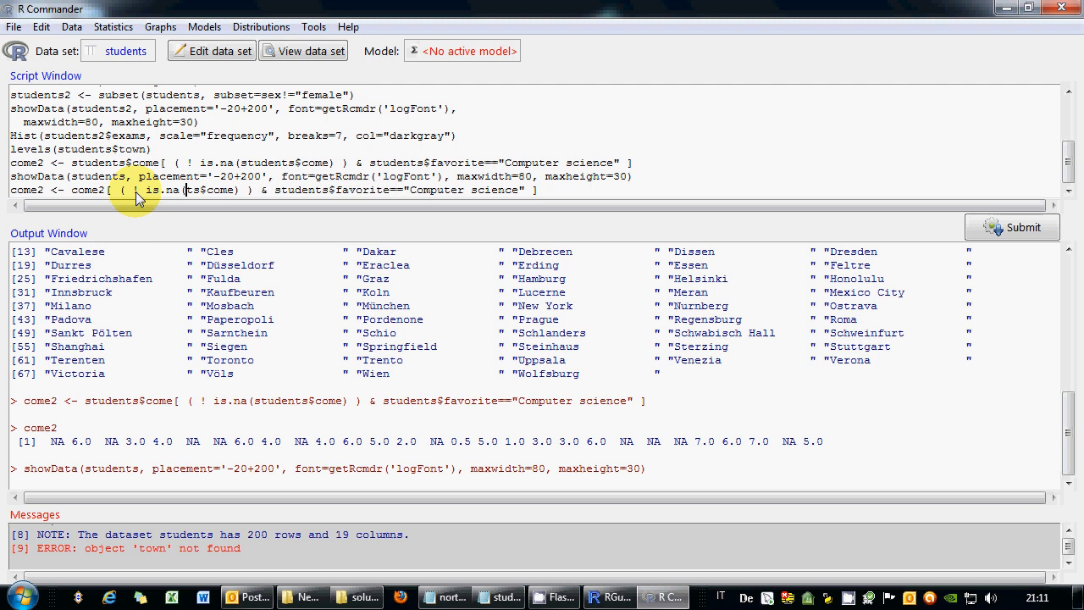
key("Delete")
key("Delete")
key("Delete")
key("Right")
key("Right")
key("Right")
key("Right")
type("2")
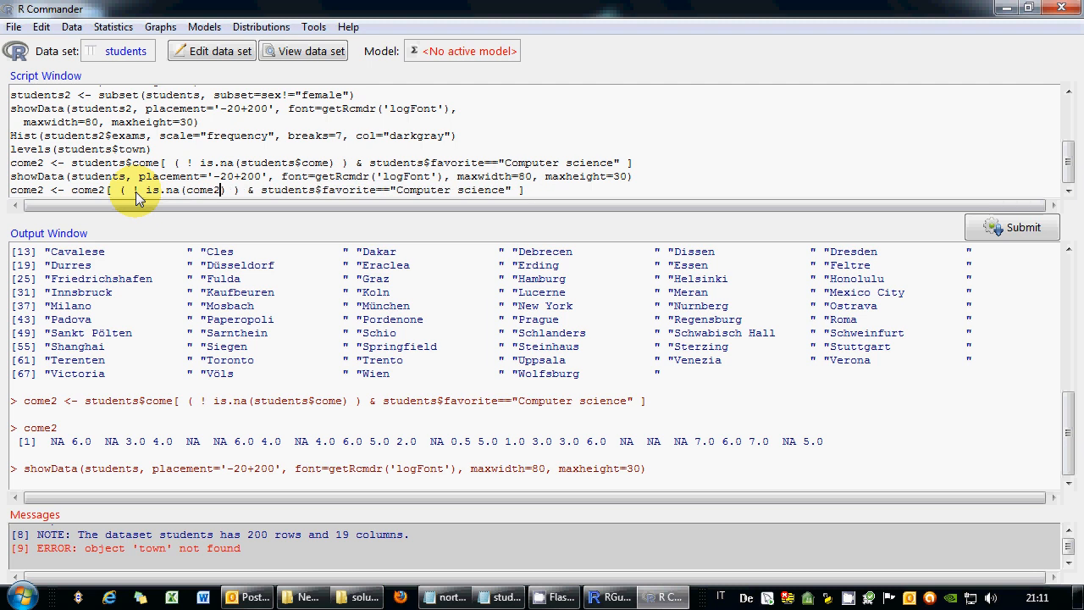
key("Right")
key("Right")
key("shift+End")
key("shift+Left")
key("Delete")
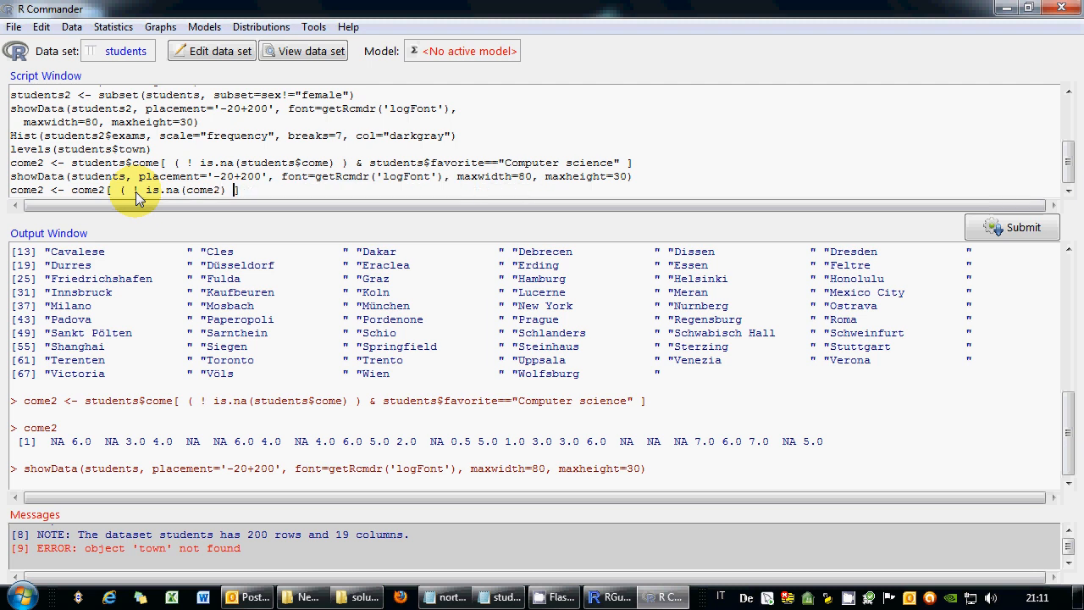
key("Delete")
key("Delete")
key("End")
key("shift+Home")
left_click(999, 227)
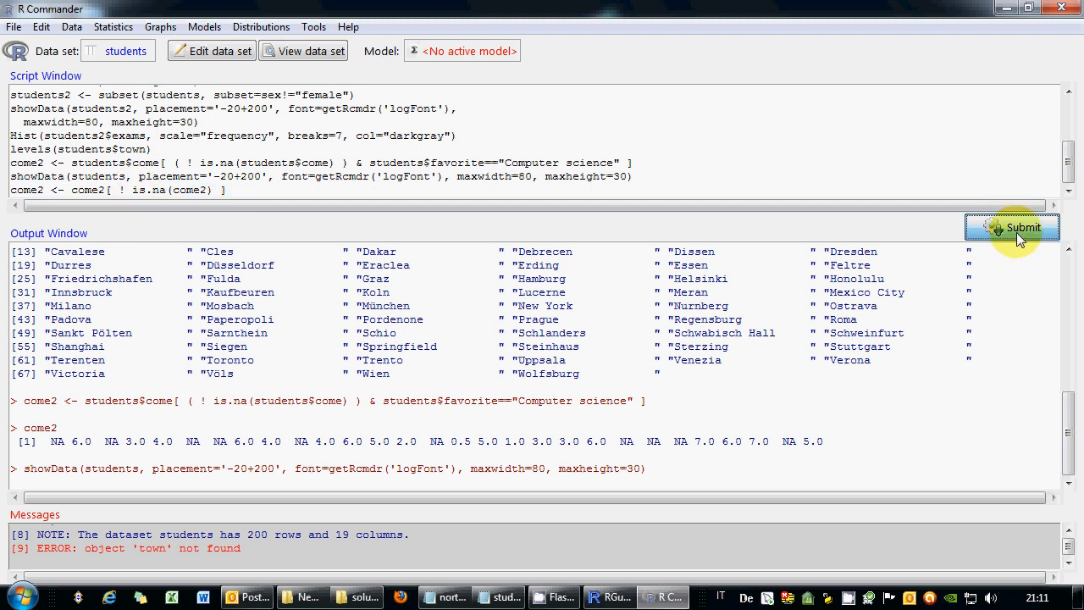
Print the cleaned come2 and run length(come2) to confirm 19 values.
left_click_drag(44, 190, 7, 194)
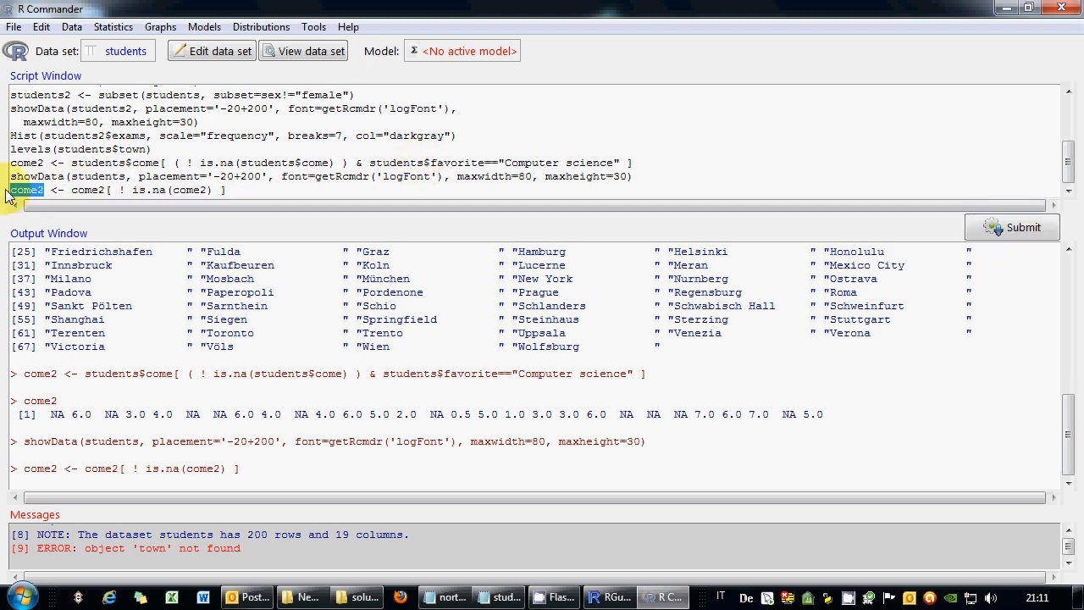
left_click(986, 227)
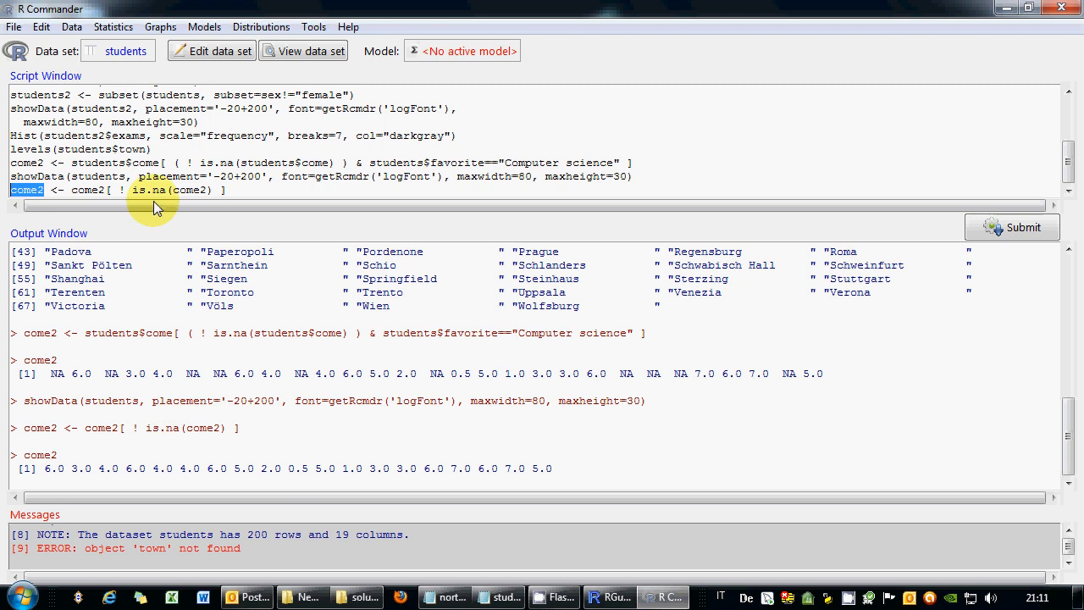
left_click(242, 189)
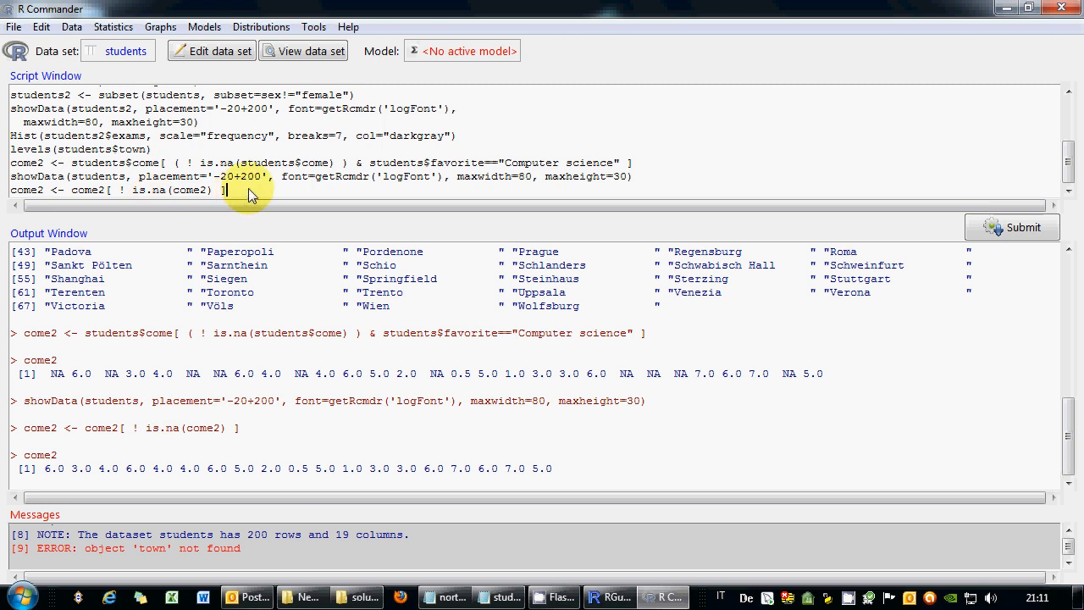
key("Return")
type("length")
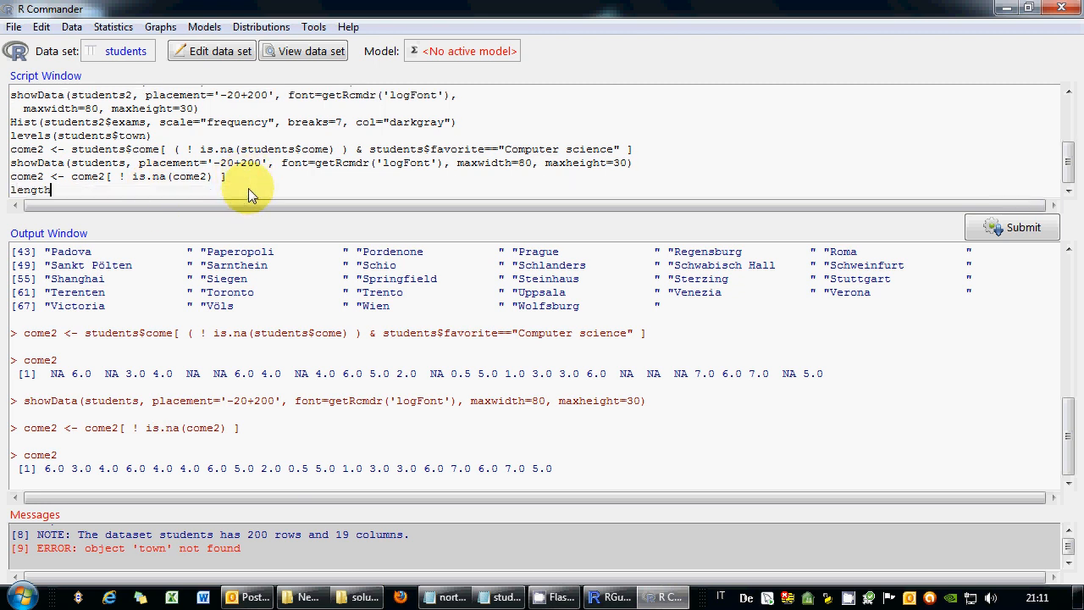
type("(come2)")
key("shift+Home")
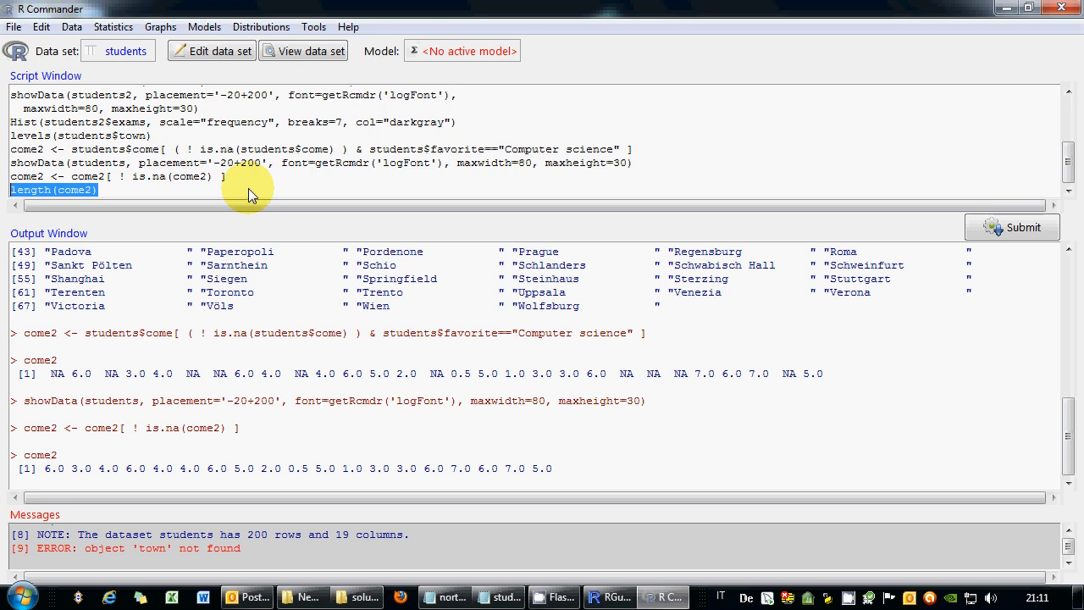
left_click(978, 227)
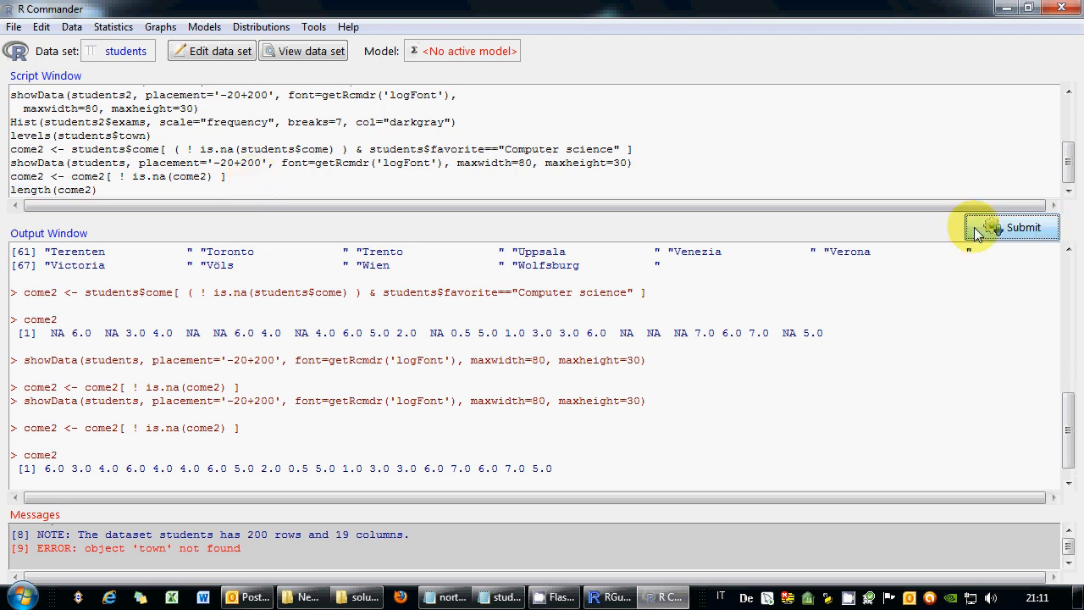
left_click(198, 193)
key("Return")
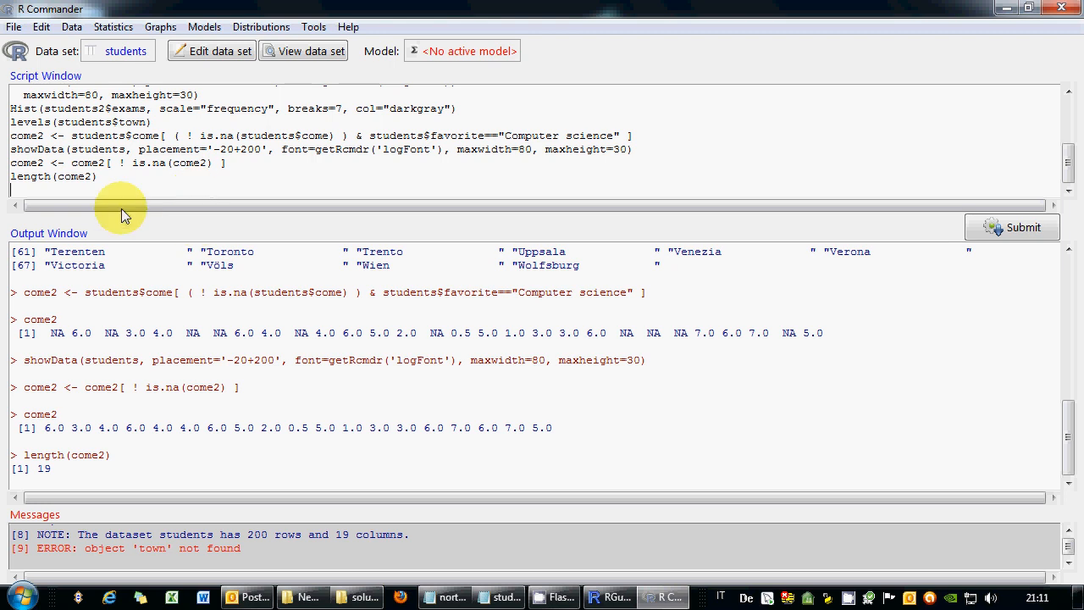
Draw a spikes index plot of year_el via Graphs > Index plot, then close the graph.
left_click(113, 26)
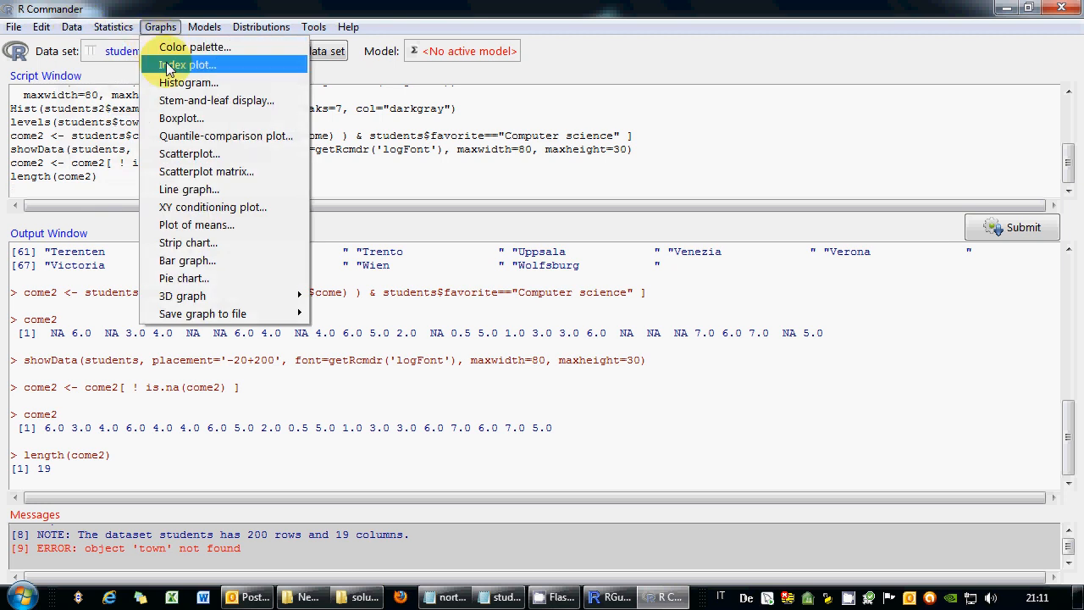
left_click(166, 64)
left_click_drag(148, 114, 157, 140)
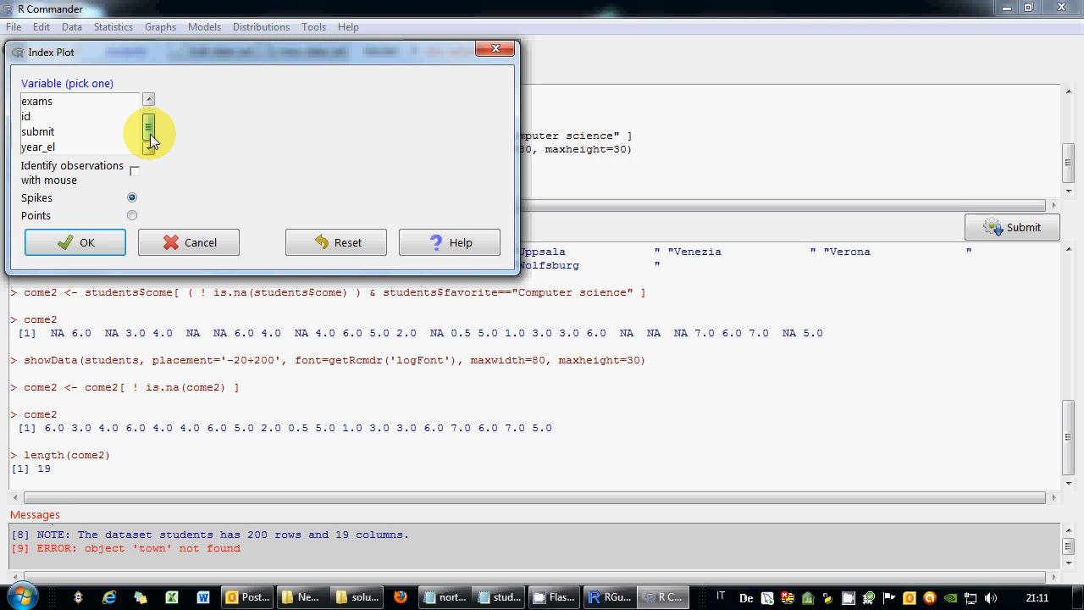
left_click(93, 146)
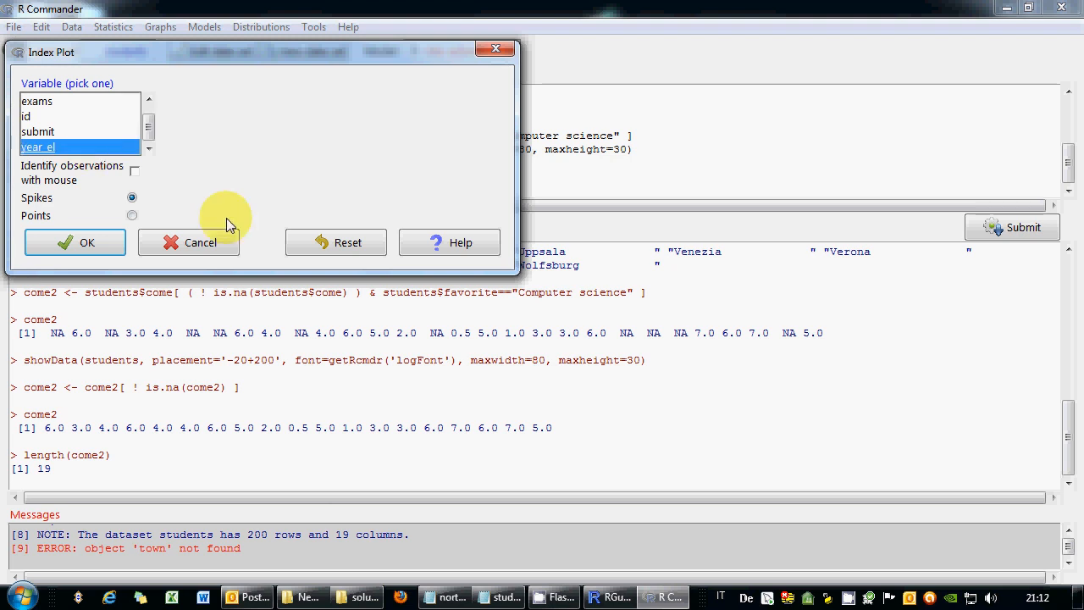
left_click(101, 244)
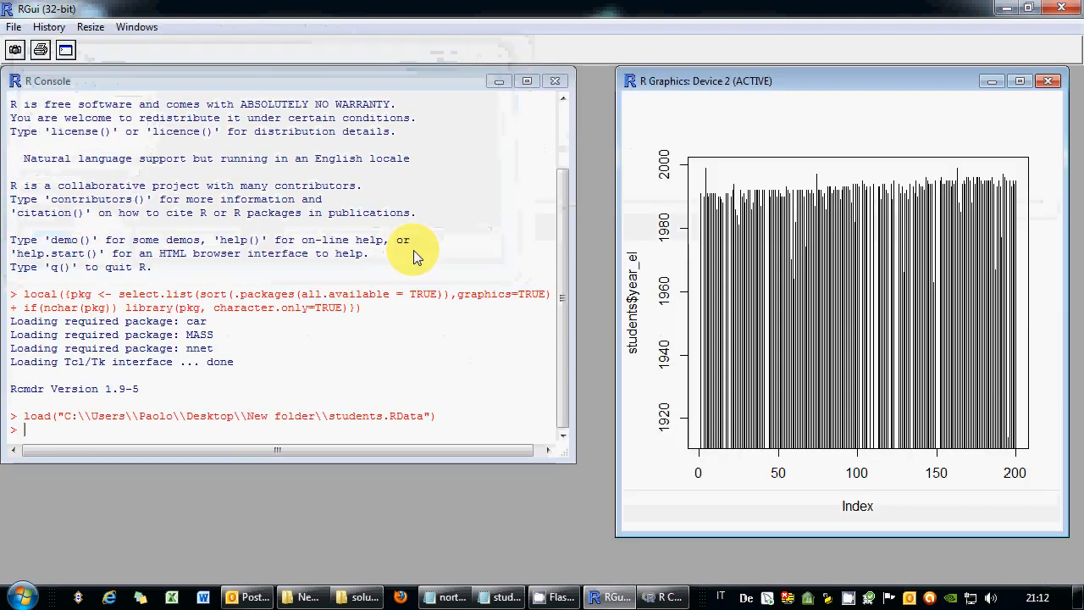
left_click(1052, 81)
left_click(664, 597)
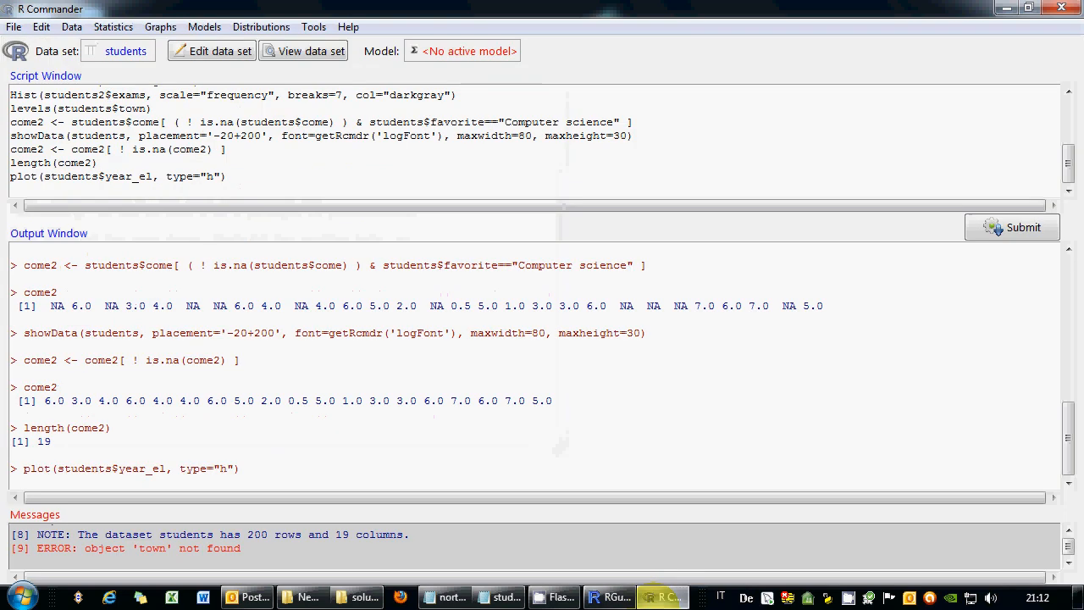
Change the plot command to plot(come2, type="h"), run it, and close the 19-spike graph.
left_click_drag(152, 177, 45, 181)
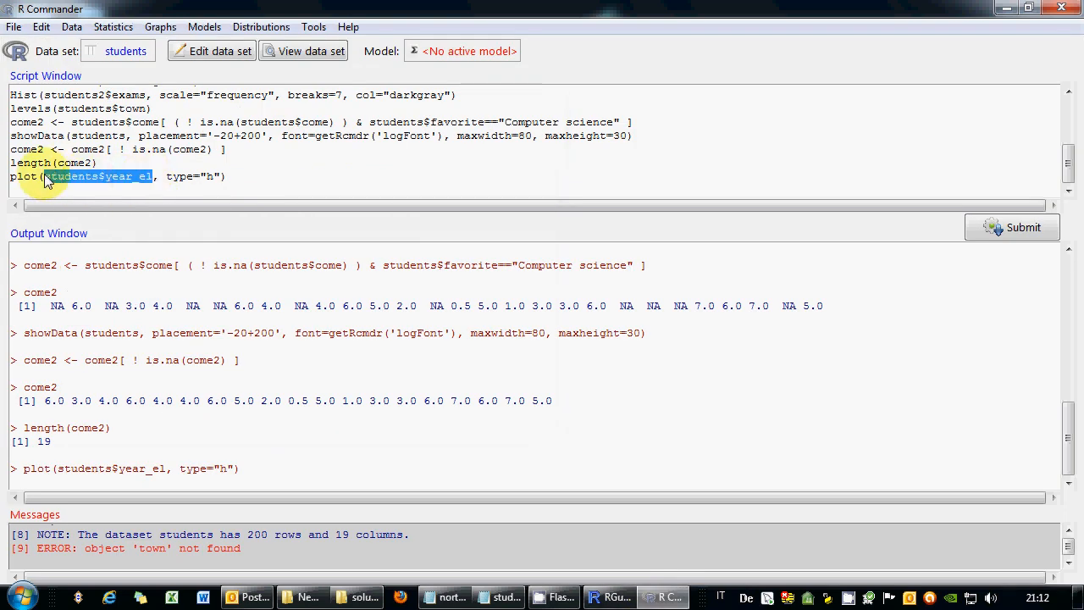
type("come2")
left_click_drag(178, 179, 10, 178)
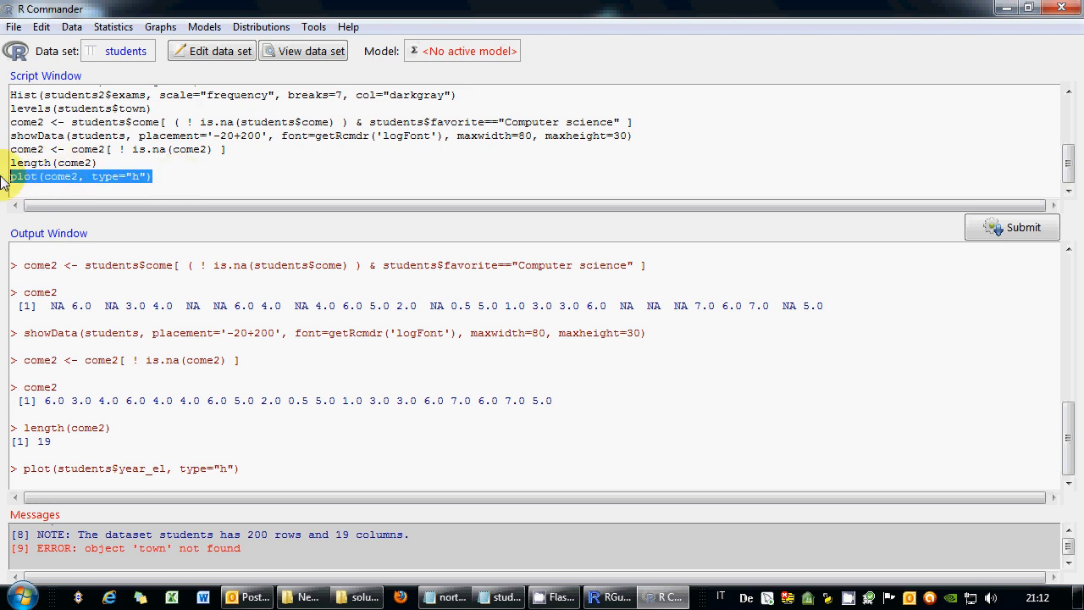
left_click(1005, 228)
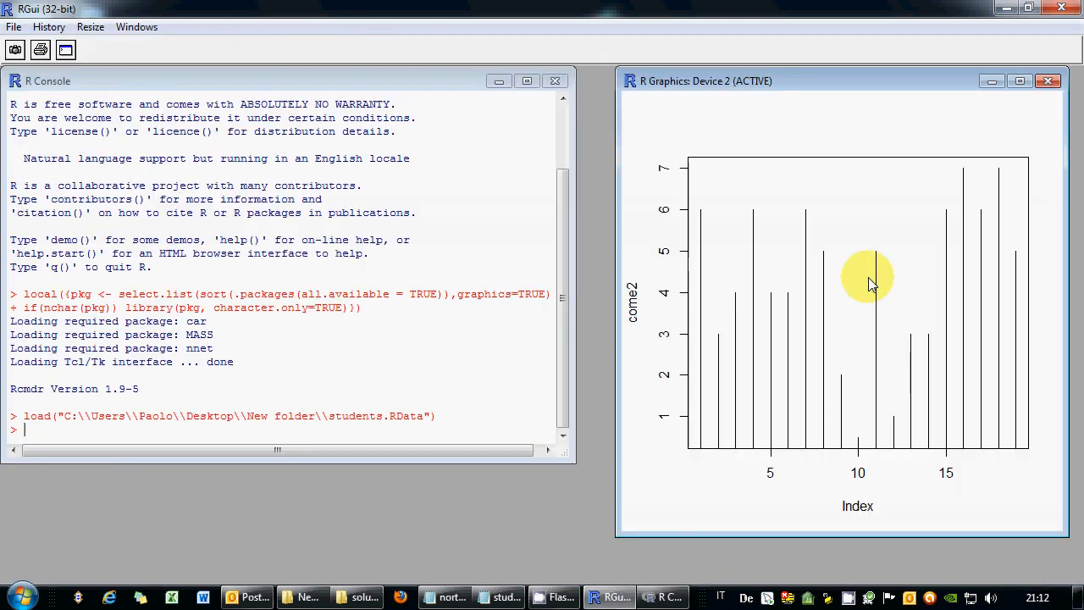
left_click(1047, 80)
key("alt+Tab")
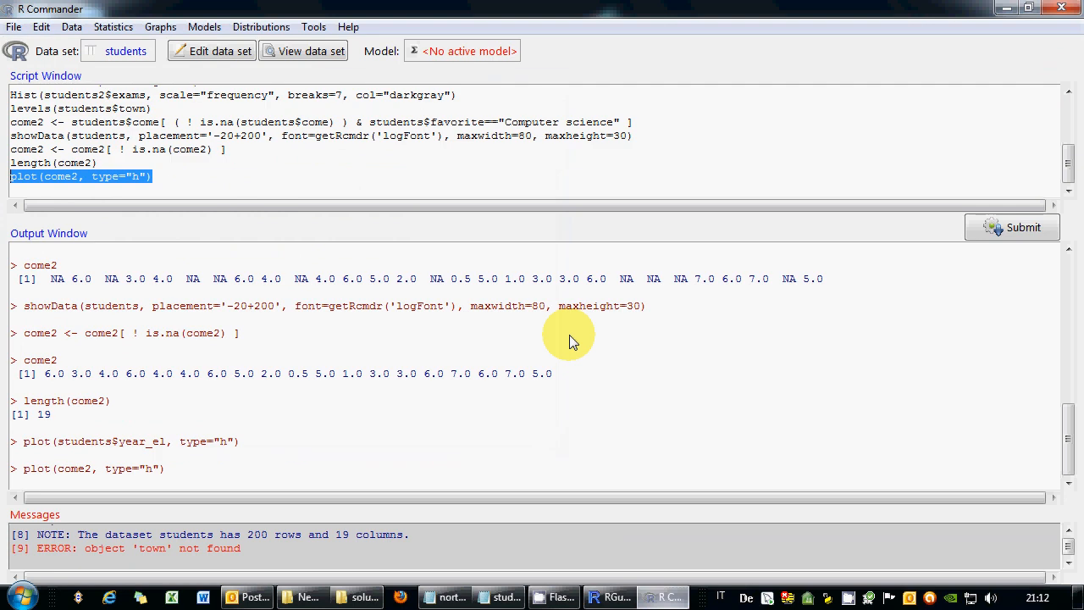
left_click(163, 189)
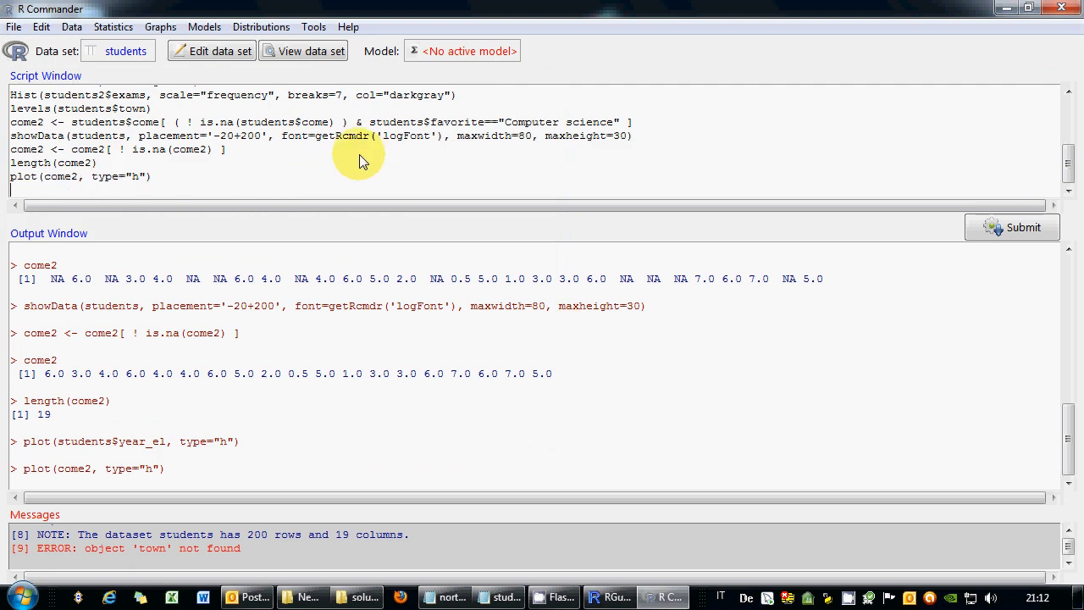
Copy the whole script over the old text in students.R.txt and save it in Notepad.
key("ctrl+a")
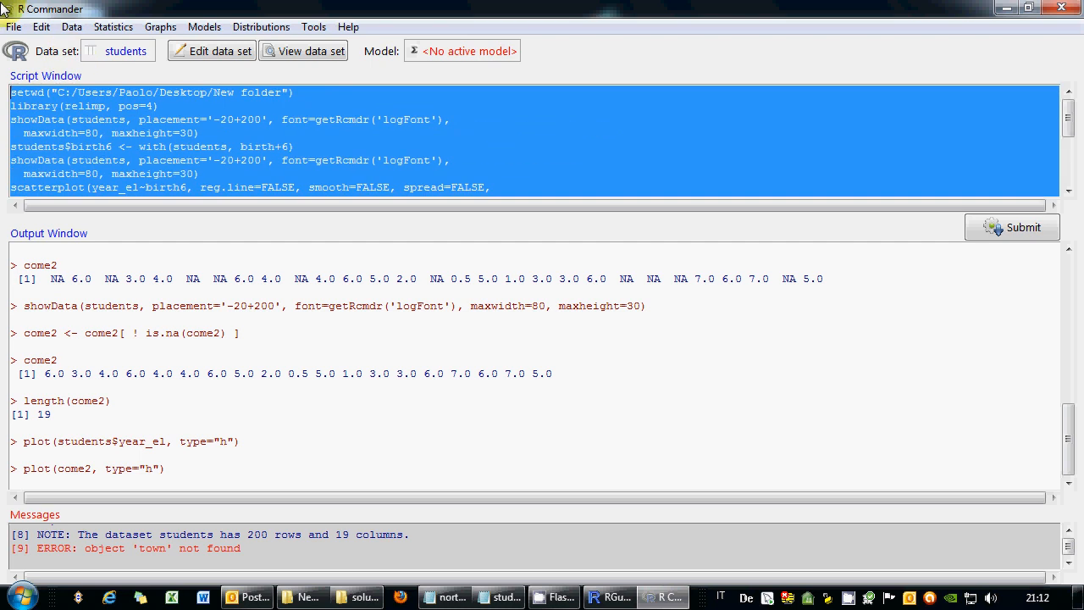
right_click(106, 124)
left_click(145, 169)
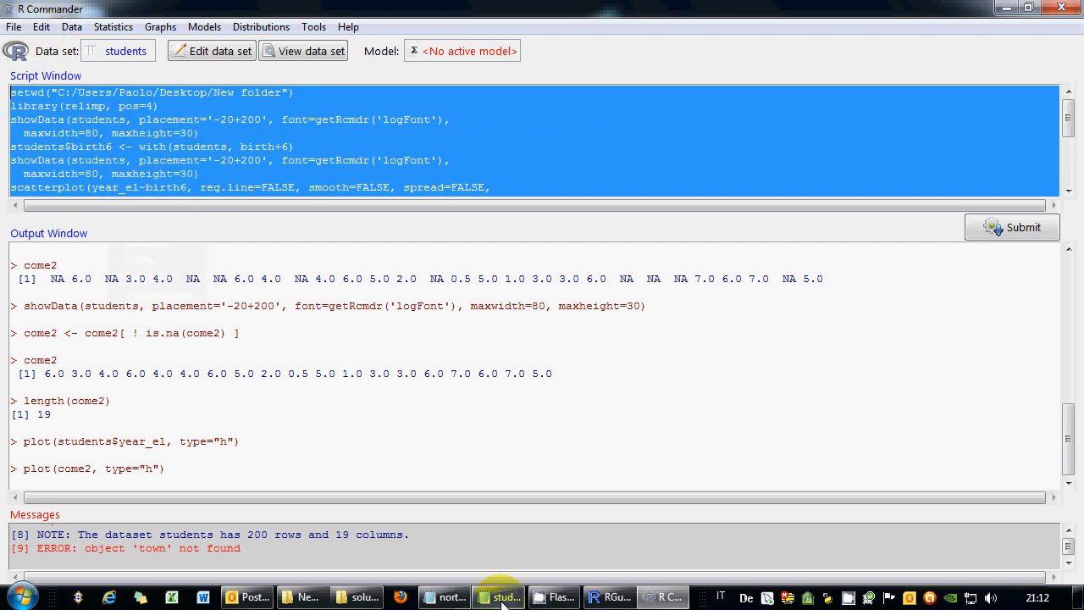
left_click(500, 597)
left_click_drag(476, 382, 160, 95)
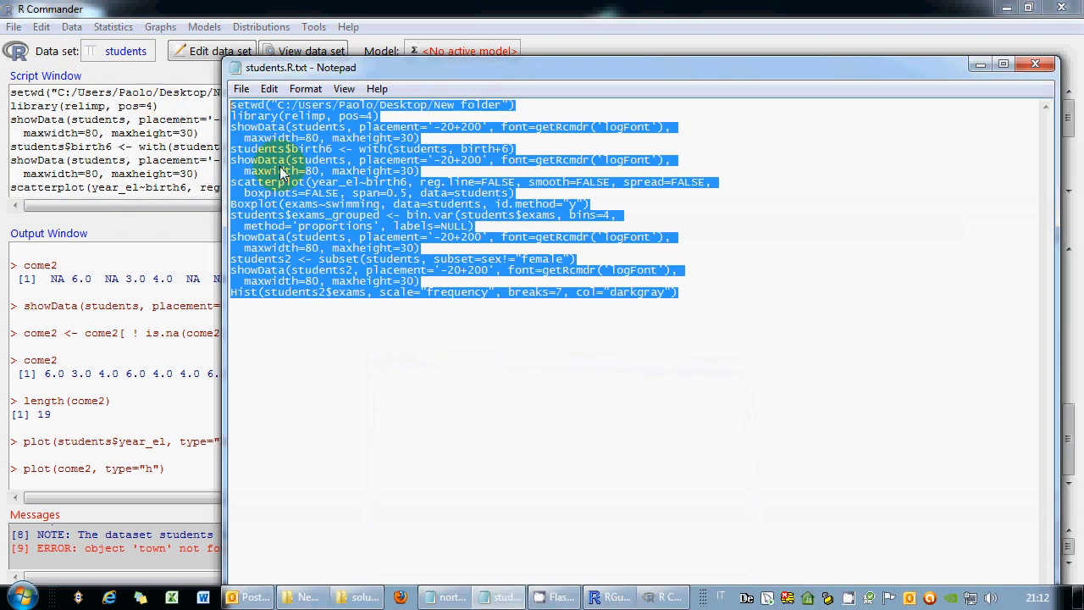
right_click(298, 174)
left_click(338, 247)
left_click(242, 88)
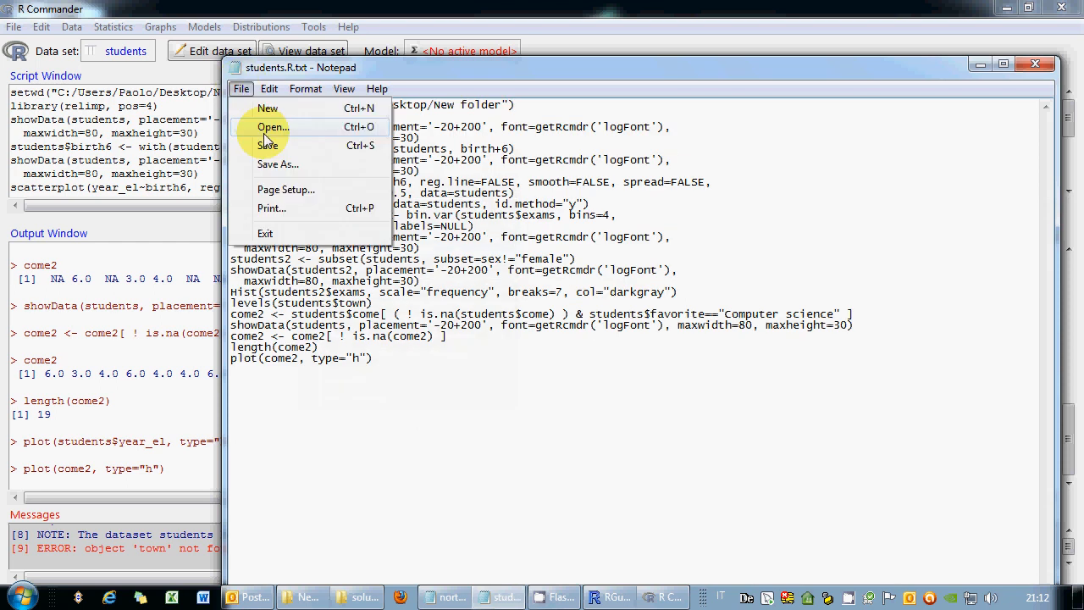
left_click(266, 146)
left_click(981, 65)
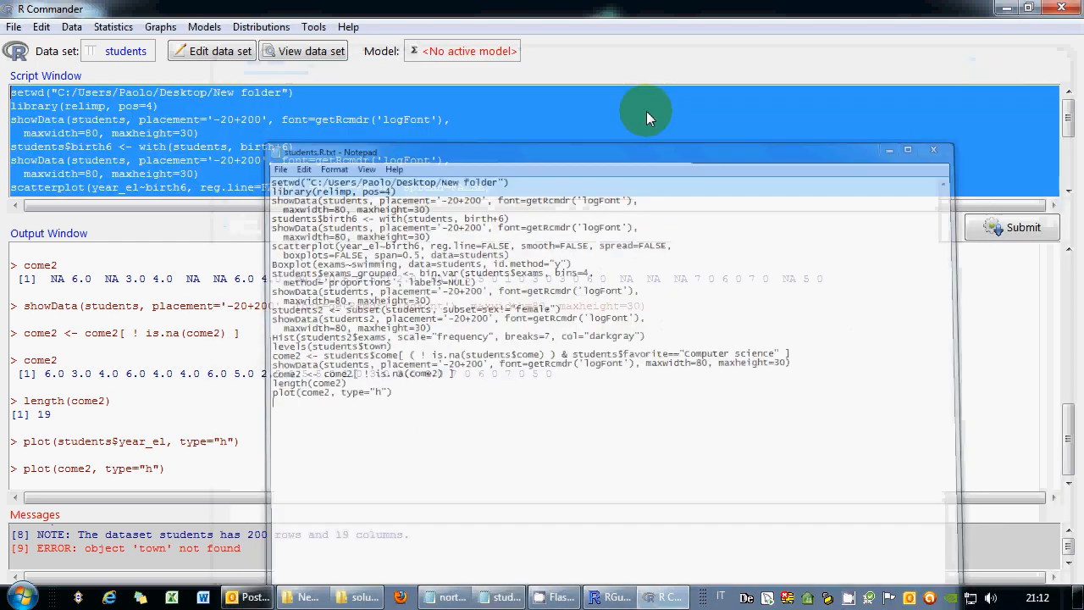
scroll(229, 194, "down", 7)
left_click(222, 193)
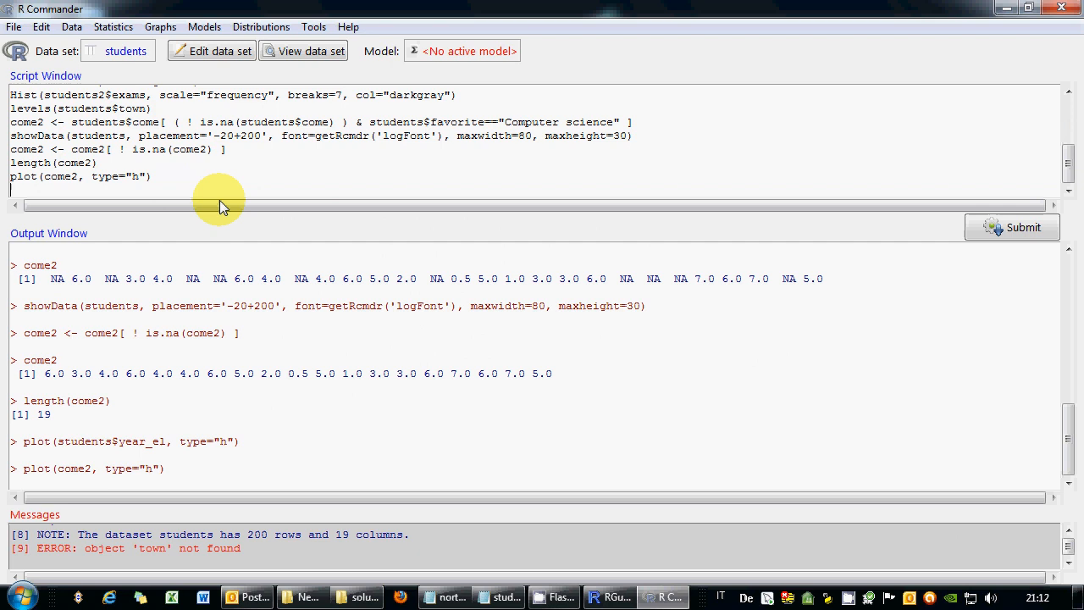
Save the R workspace as students.RData, replacing the existing file.
left_click(14, 26)
left_click(58, 161)
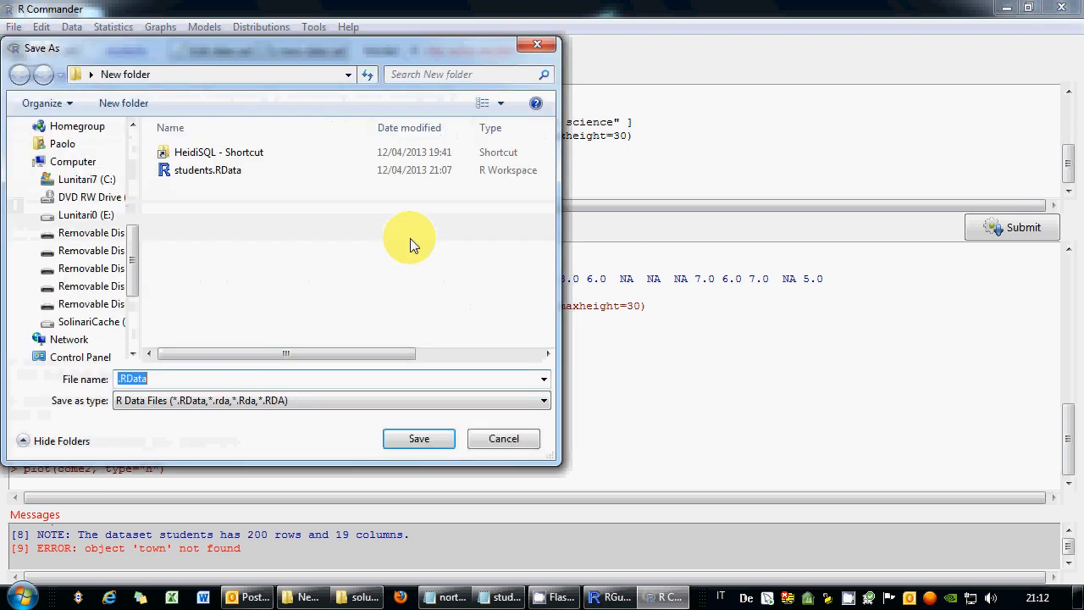
left_click(214, 172)
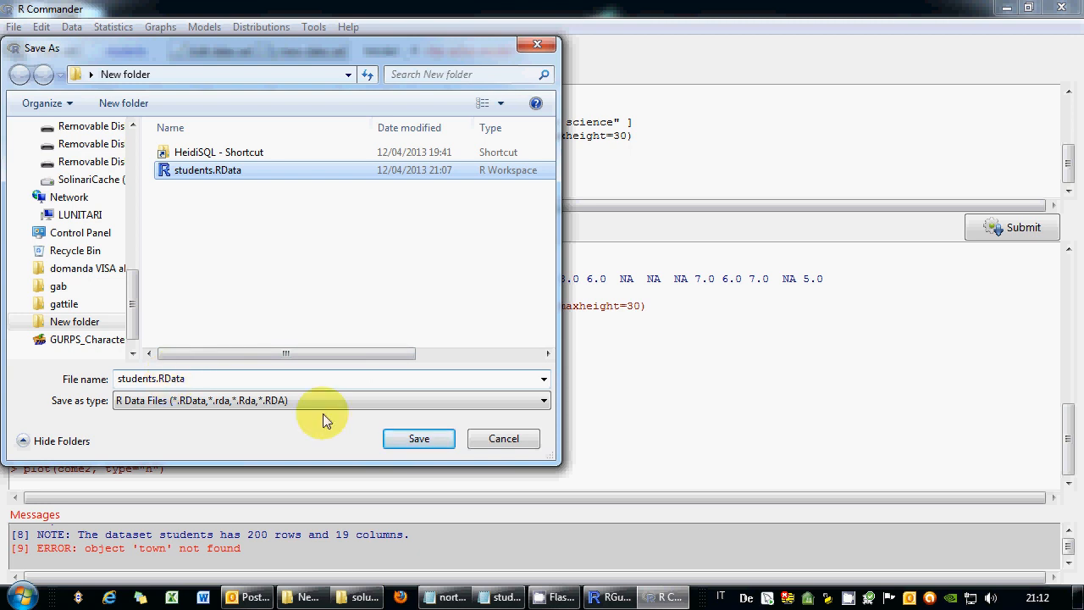
left_click(416, 437)
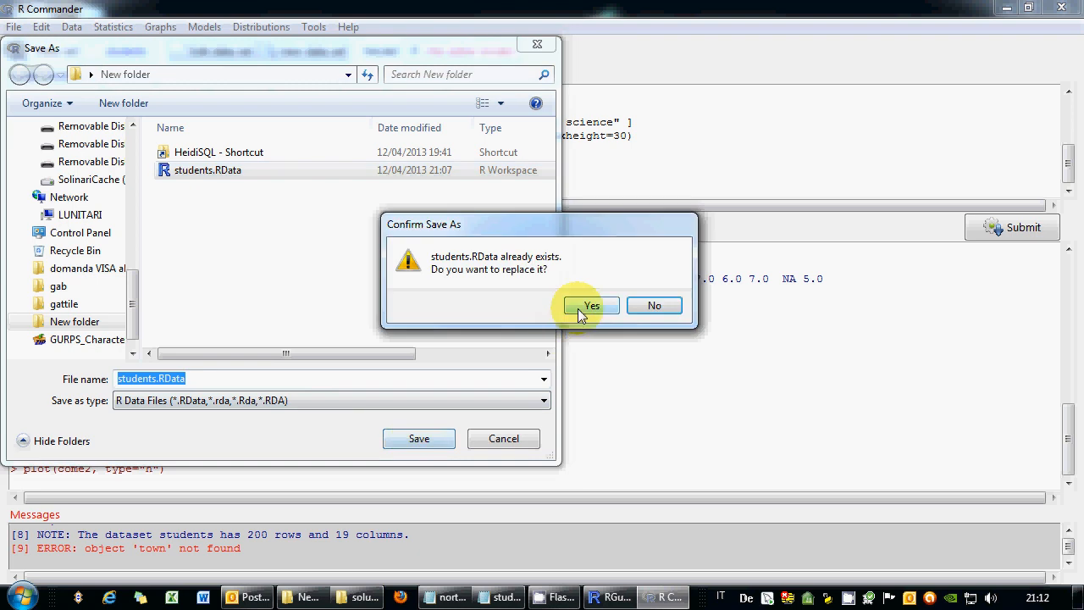
left_click(591, 307)
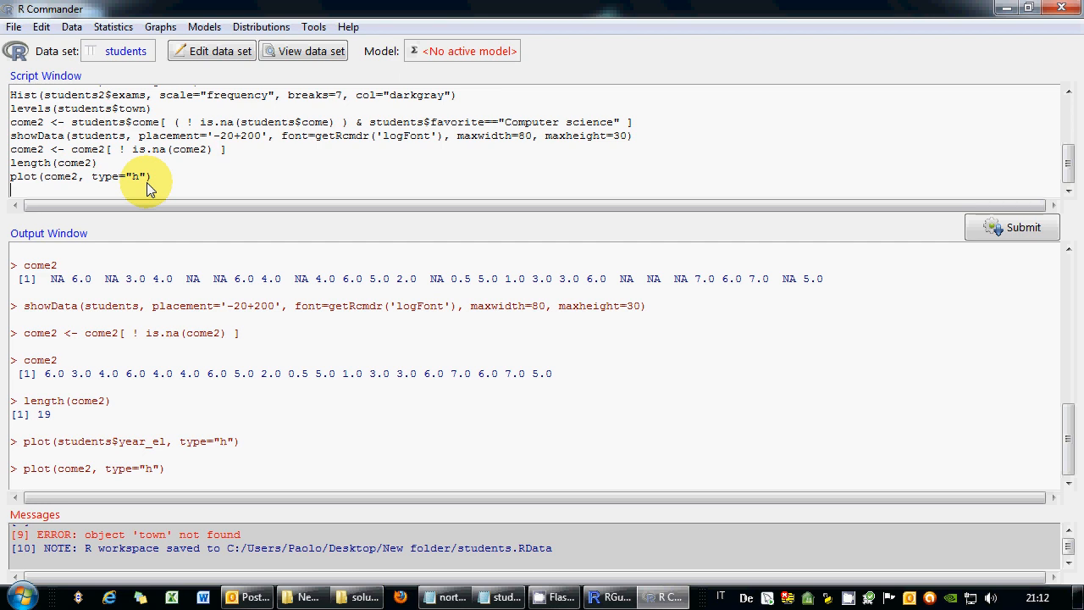
Write and run for(j in 1:20){print(j);print(j**2);} in the script.
type("for")
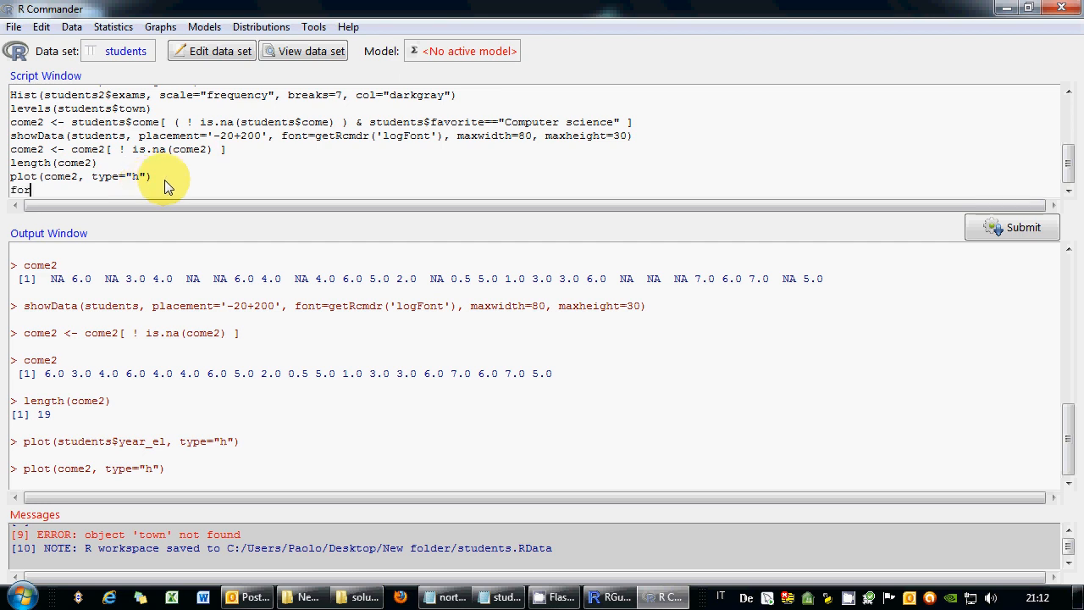
type("(j in 1:20){print(j);print(j**2)")
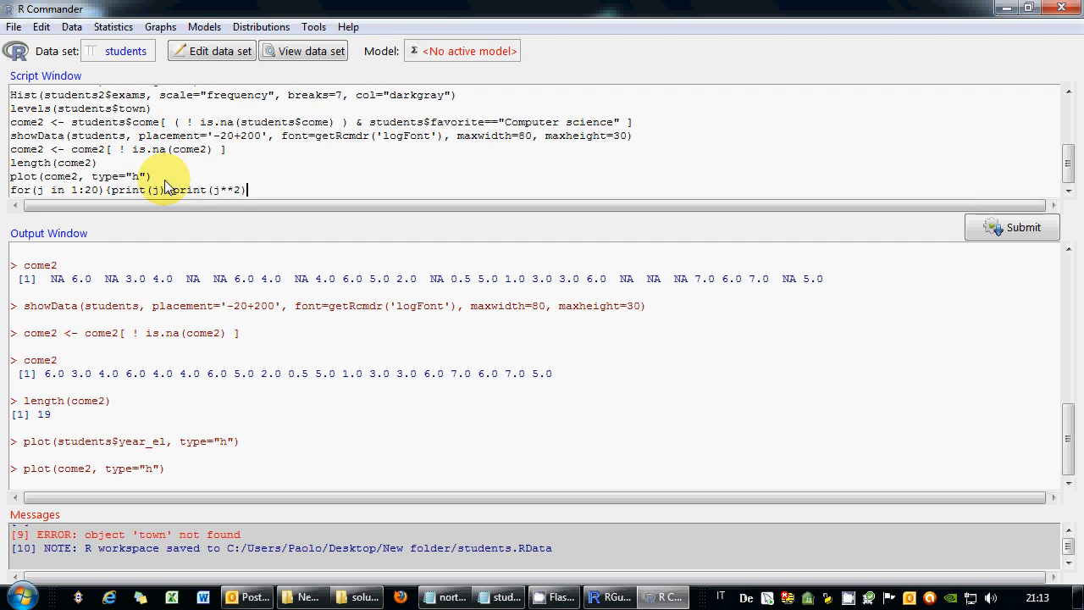
type(";}")
triple_click(166, 183)
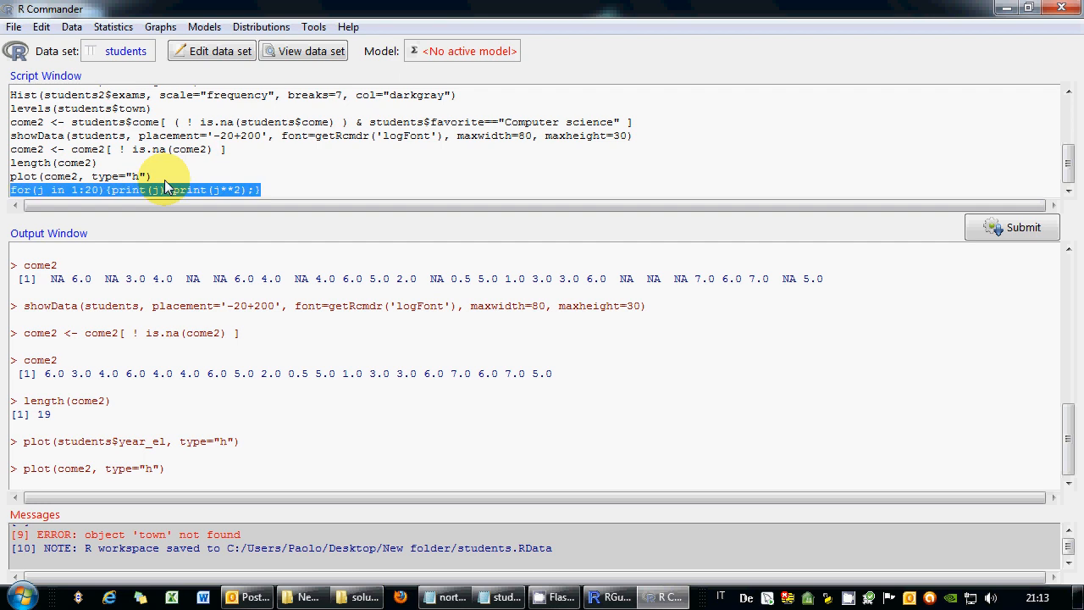
left_click(1007, 232)
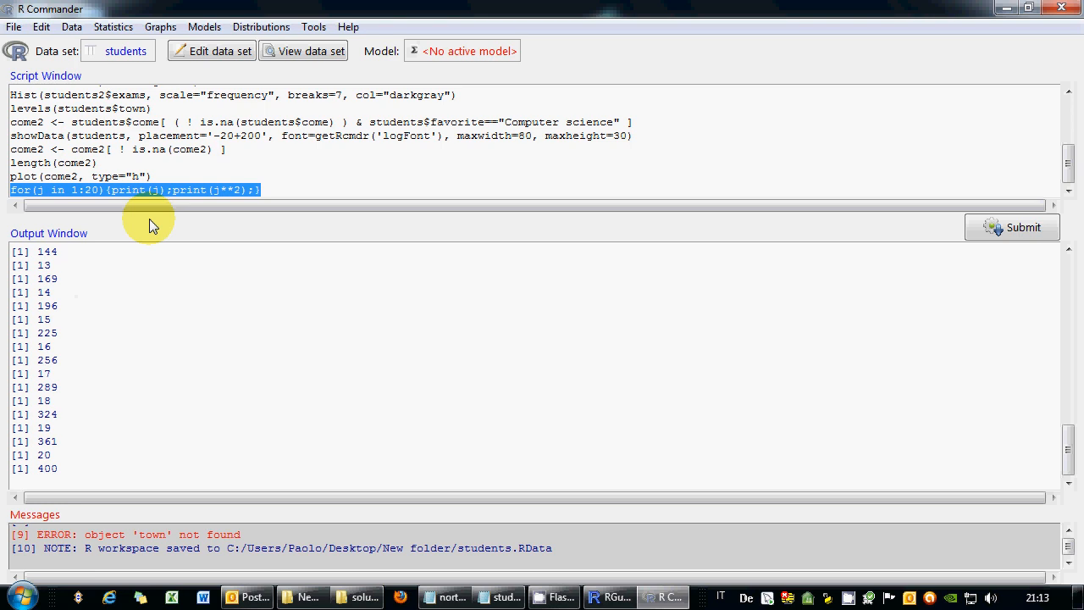
Paste a copy of the loop, rewrite it as print(c(j,j**2)), and run it.
left_click(153, 191)
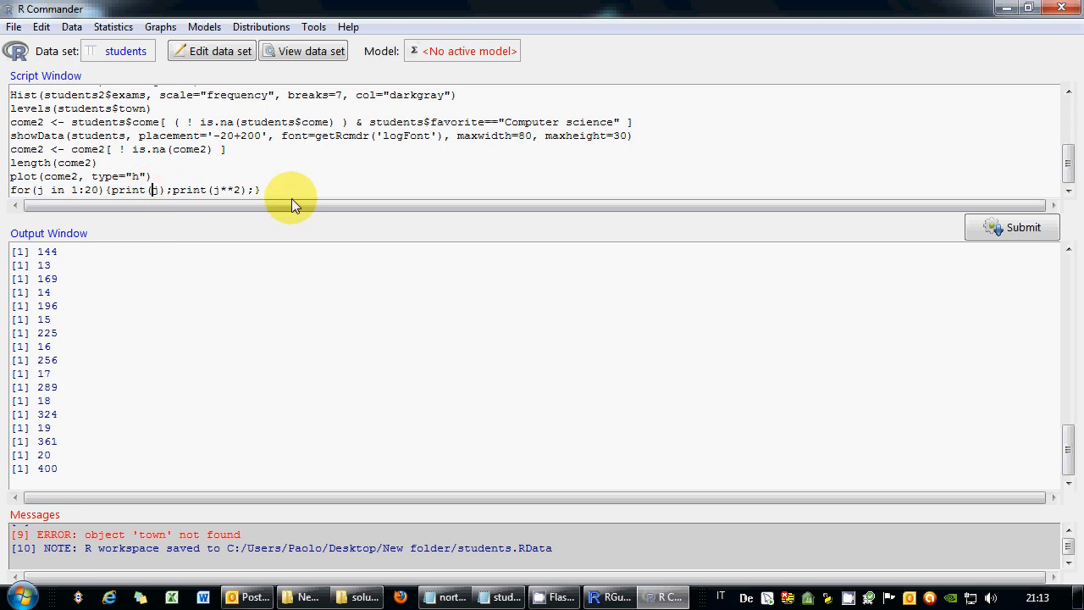
scroll(291, 200, "down", 1)
scroll(291, 200, "up", 1)
key("ctrl+v")
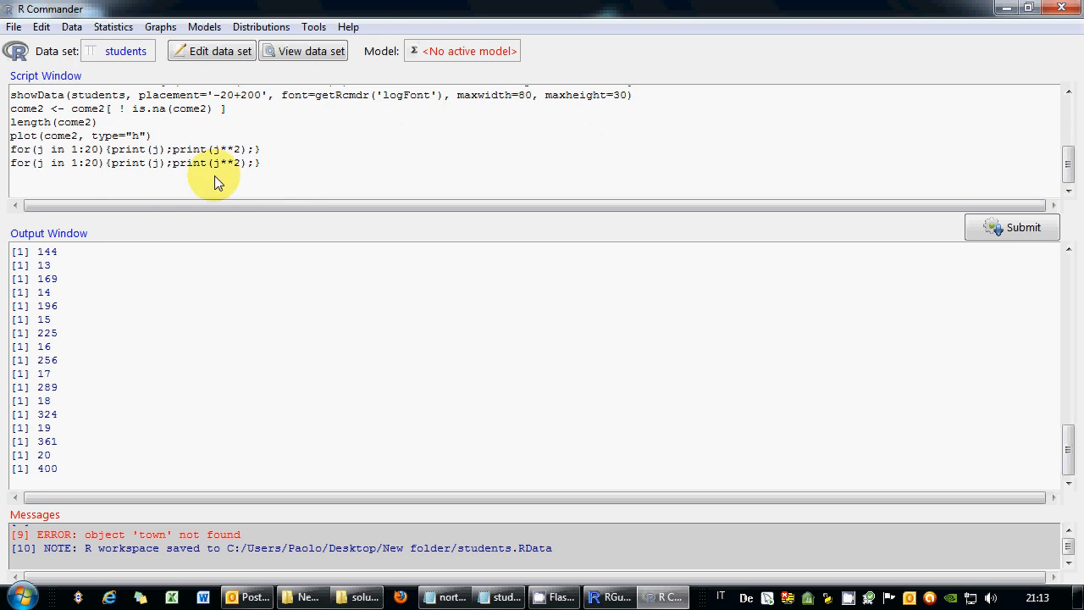
type("c(")
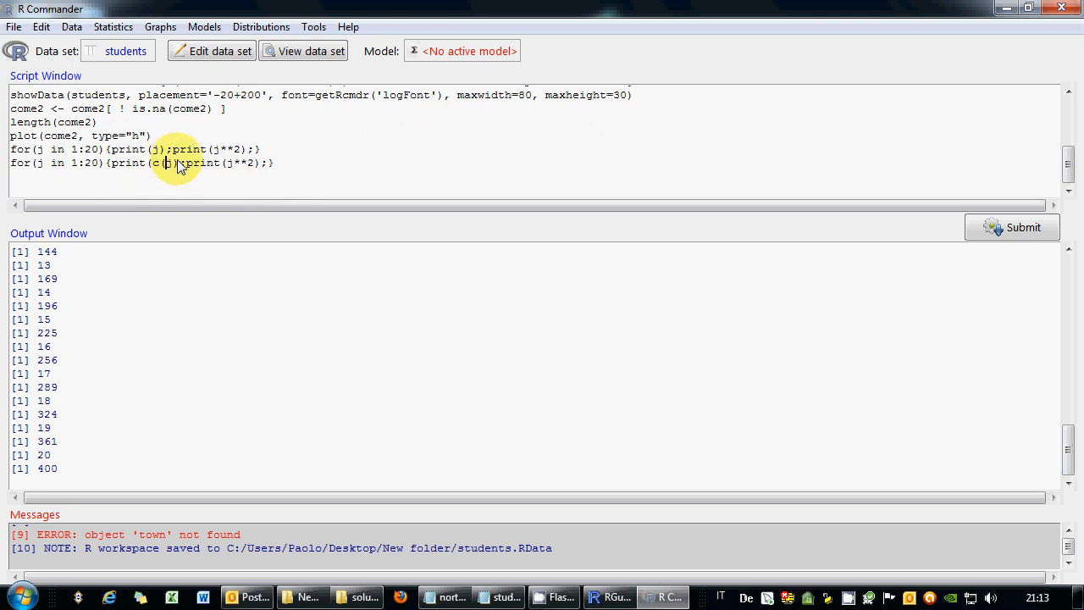
key("Right")
key("Delete")
key("Delete")
key("Delete")
key("Delete")
key("Delete")
key("Delete")
key("Delete")
key("Delete")
type(",")
key("Right")
key("Right")
key("Right")
key("Right")
key("Right")
key("Delete")
type(")")
key("Down")
left_click_drag(228, 163, 12, 163)
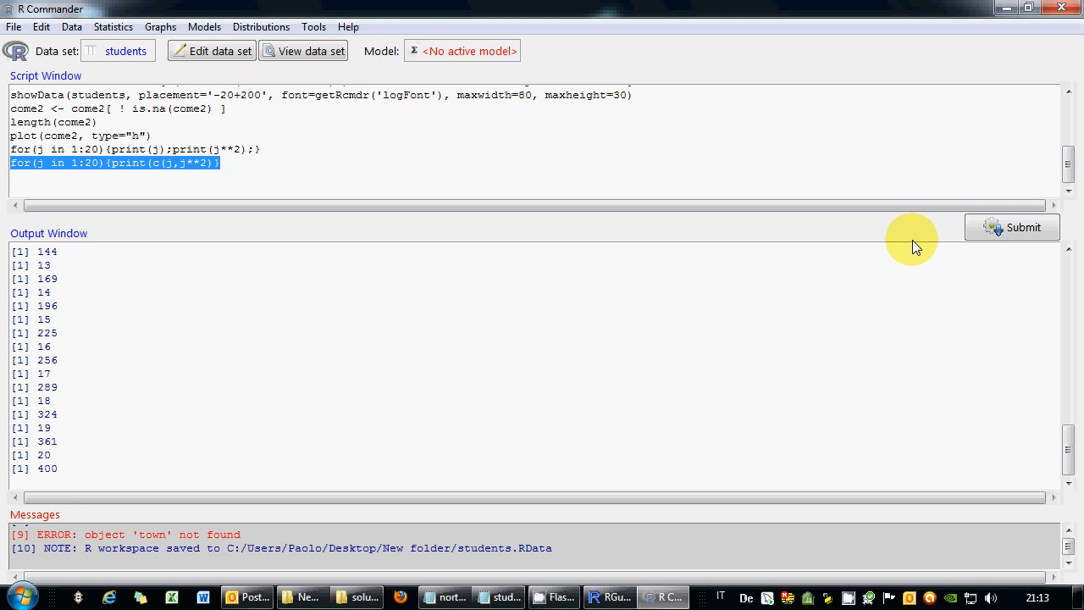
left_click(1011, 227)
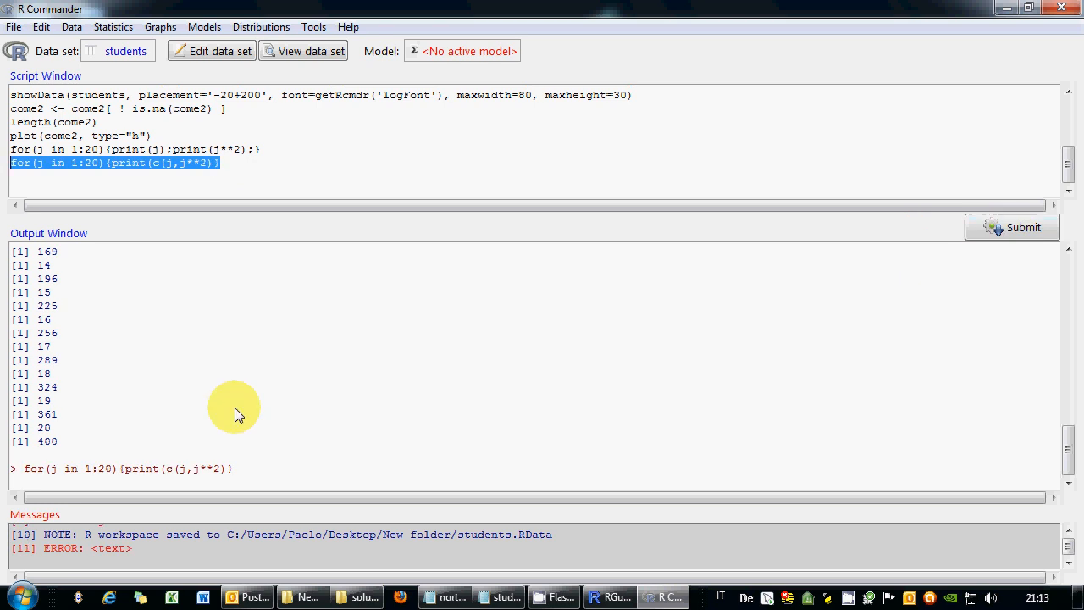
Add the missing closing parenthesis to the new loop line and select it.
left_click(213, 165)
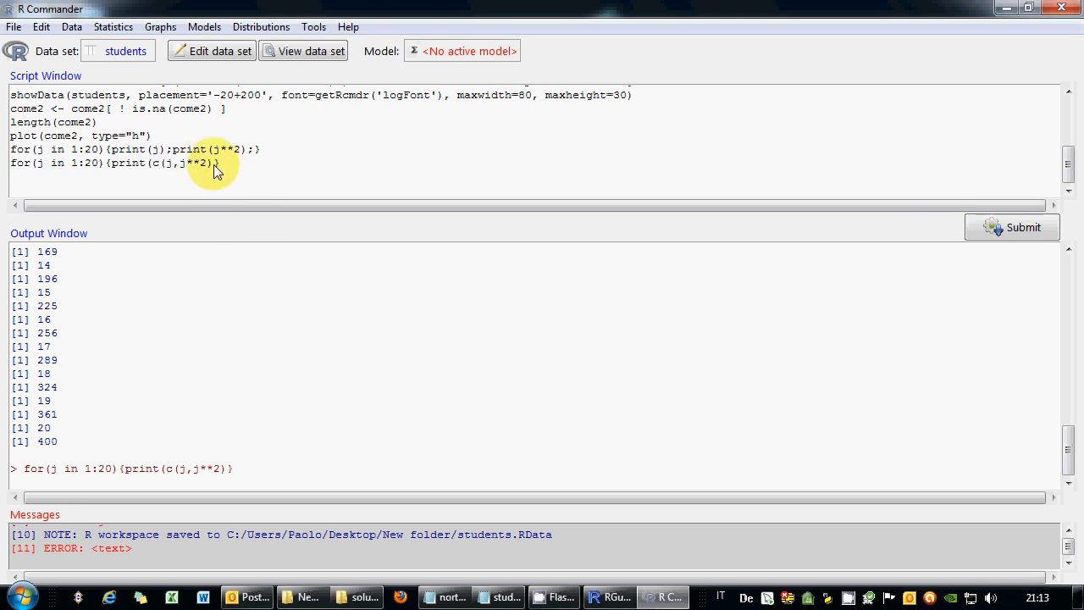
type(")")
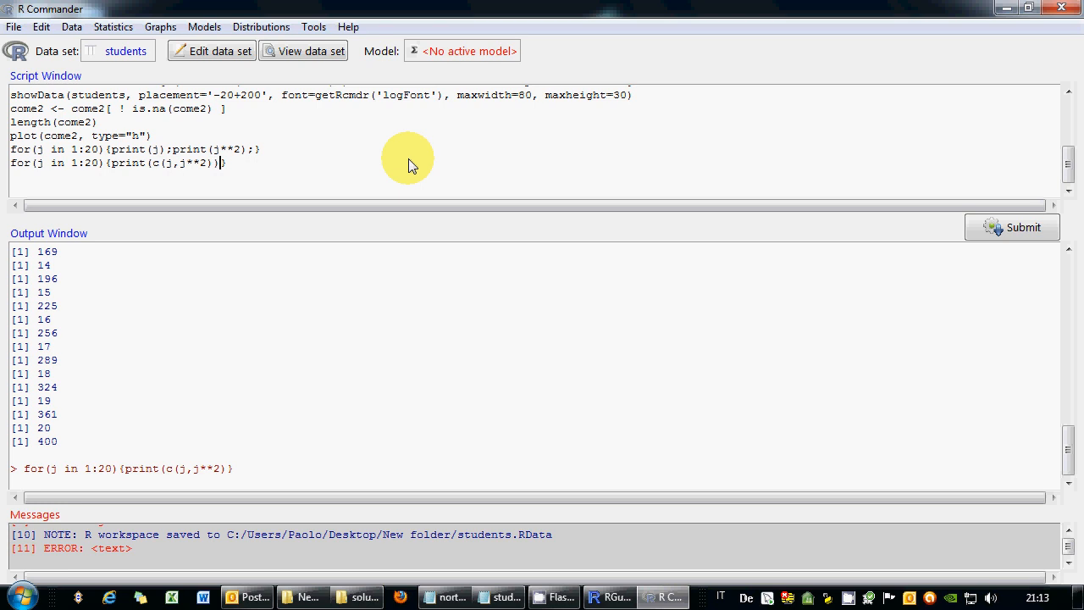
key("End")
key("shift+Home")
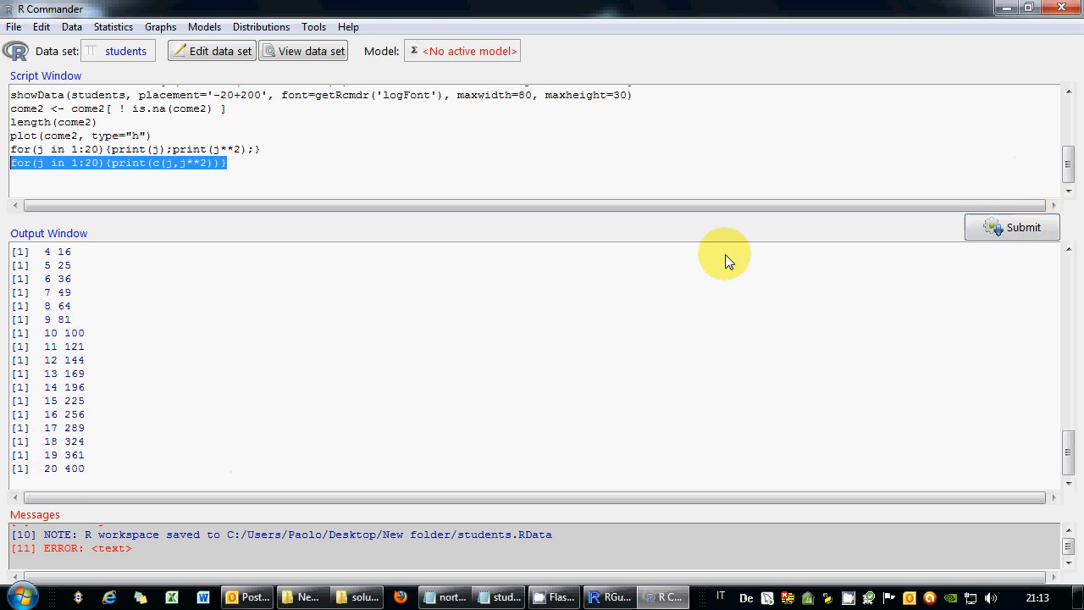
Delete the older two-print loop line and select the whole script.
left_click(198, 187)
left_click_drag(291, 153, 2, 155)
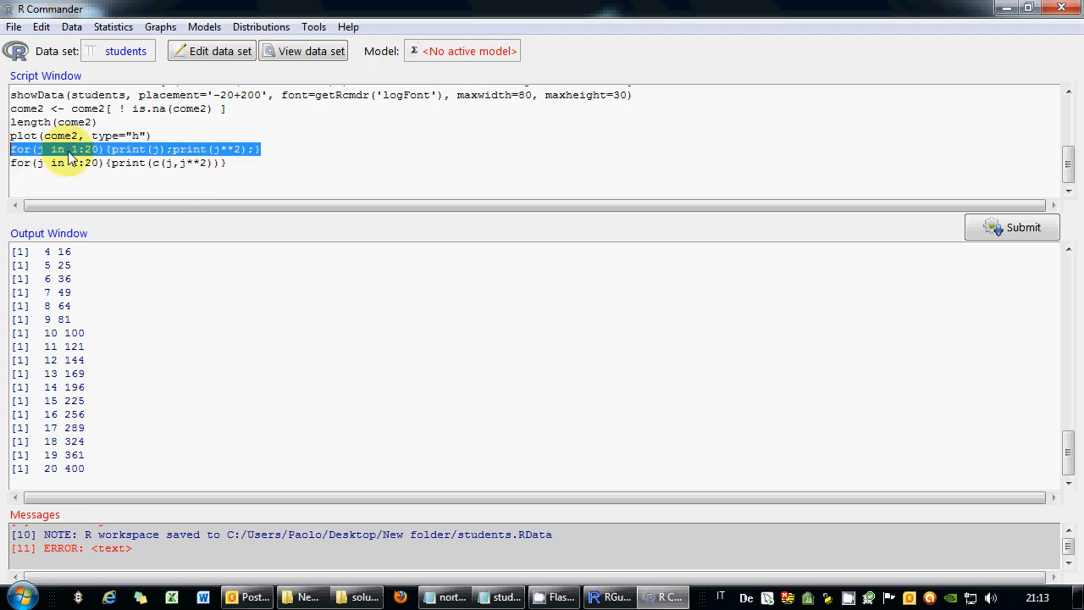
key("Delete")
left_click_drag(52, 182, 10, 48)
Try saving the script as students.R with Save As, then cancel.
left_click(13, 26)
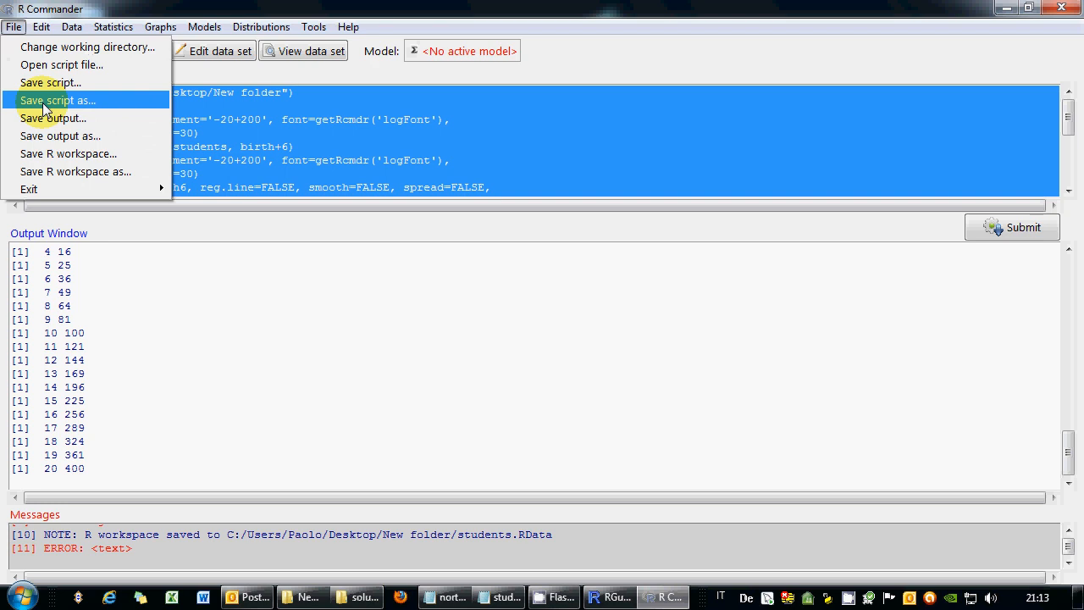
left_click(49, 99)
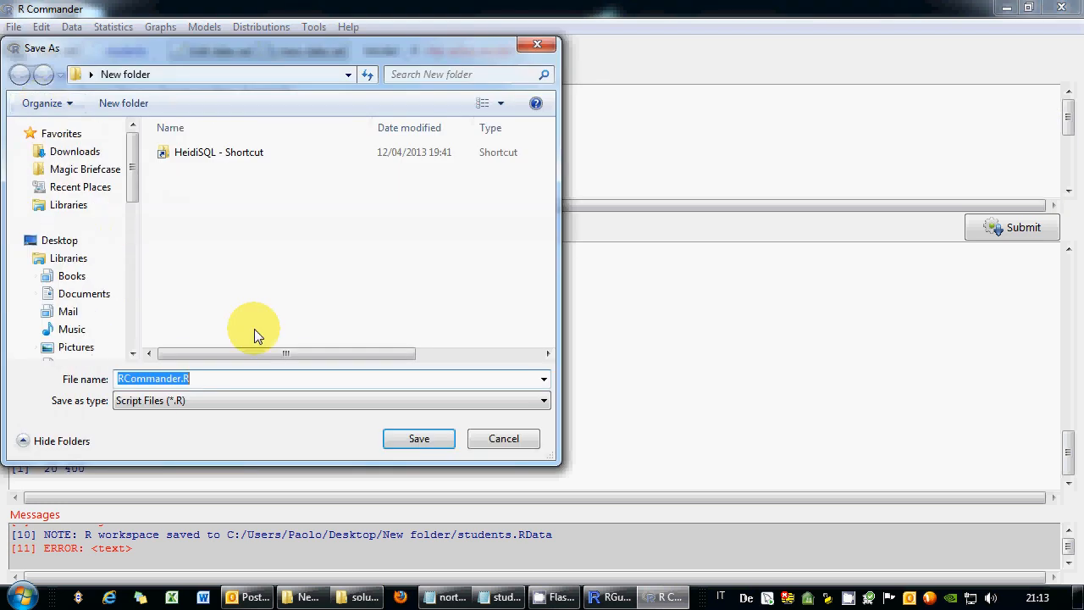
left_click(177, 380)
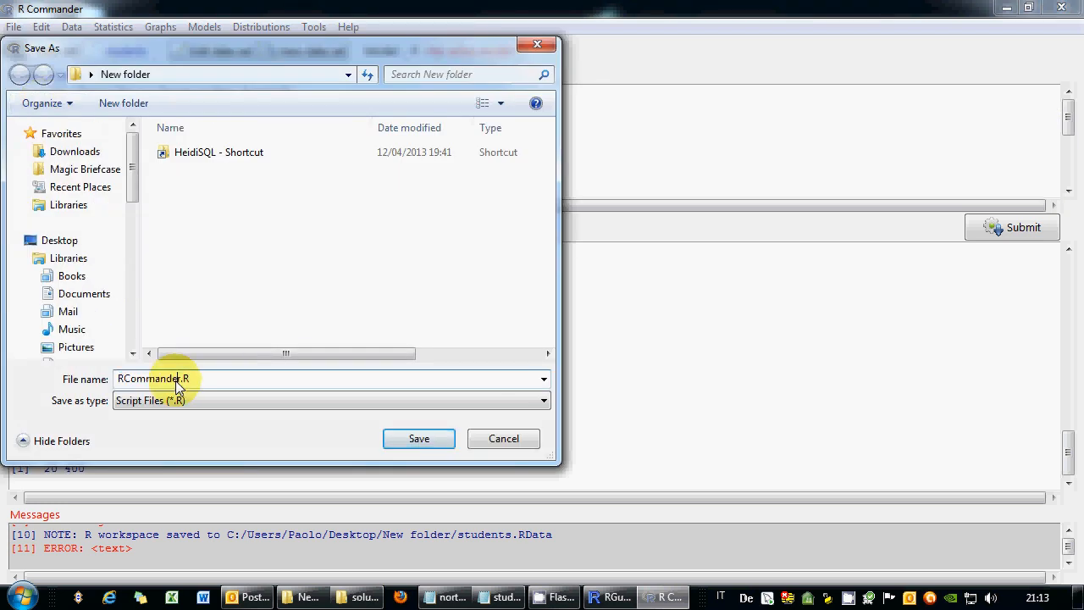
left_click_drag(177, 380, 86, 381)
key("BackSpace")
type("st")
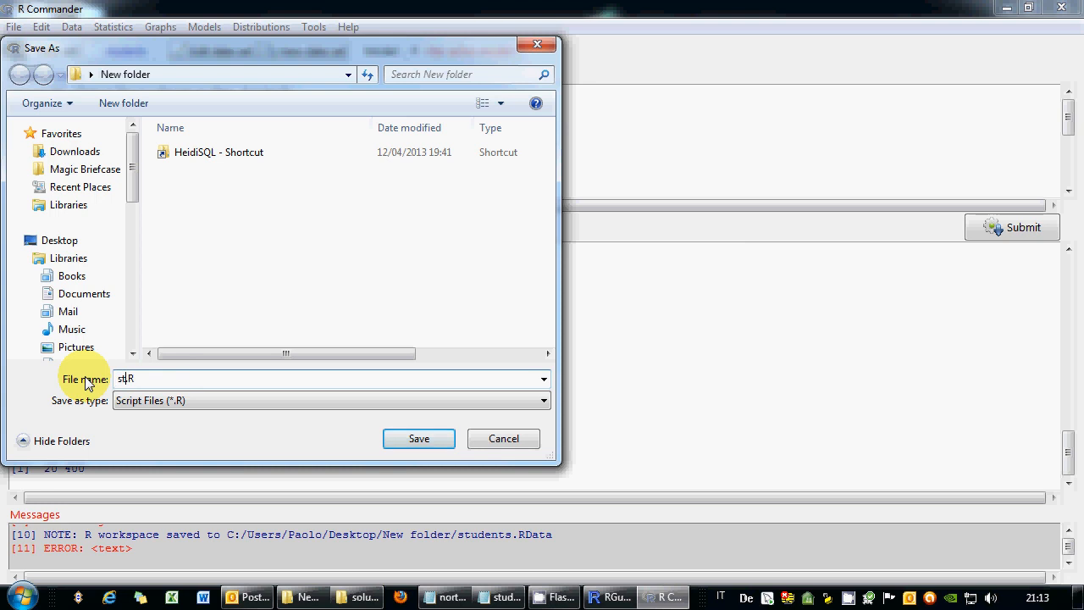
type("udents")
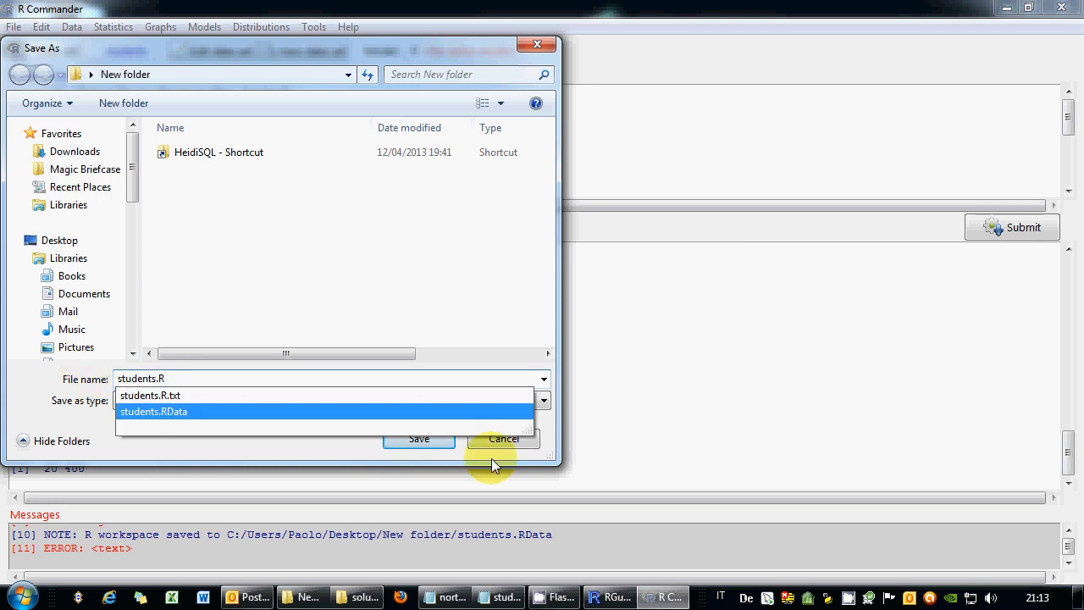
left_click(441, 442)
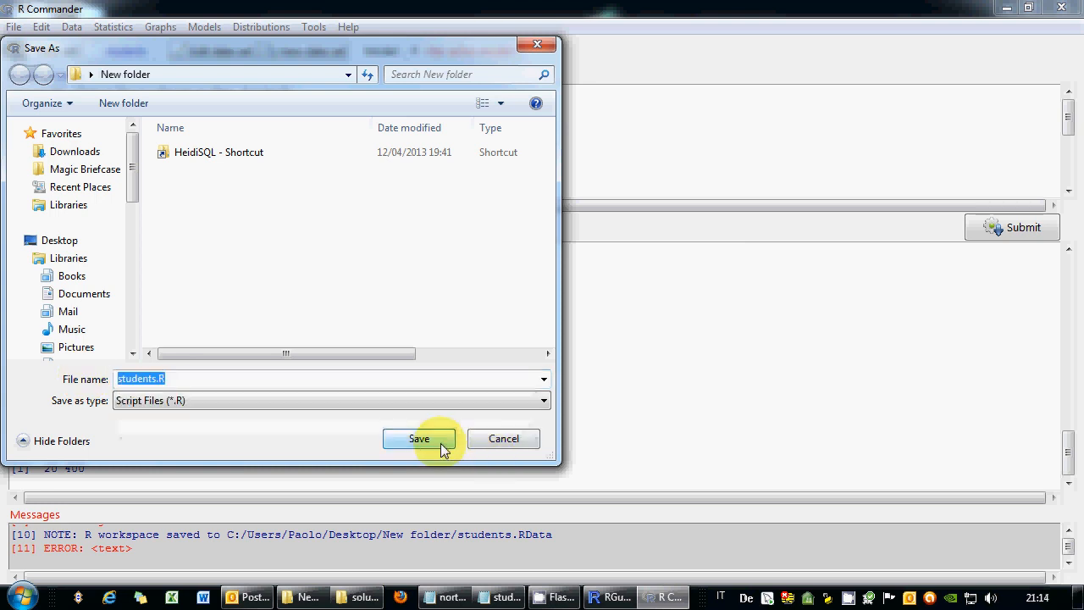
left_click(495, 439)
Paste the whole script over students.R.txt's contents in Notepad, save, and close Notepad.
right_click(136, 138)
left_click(169, 180)
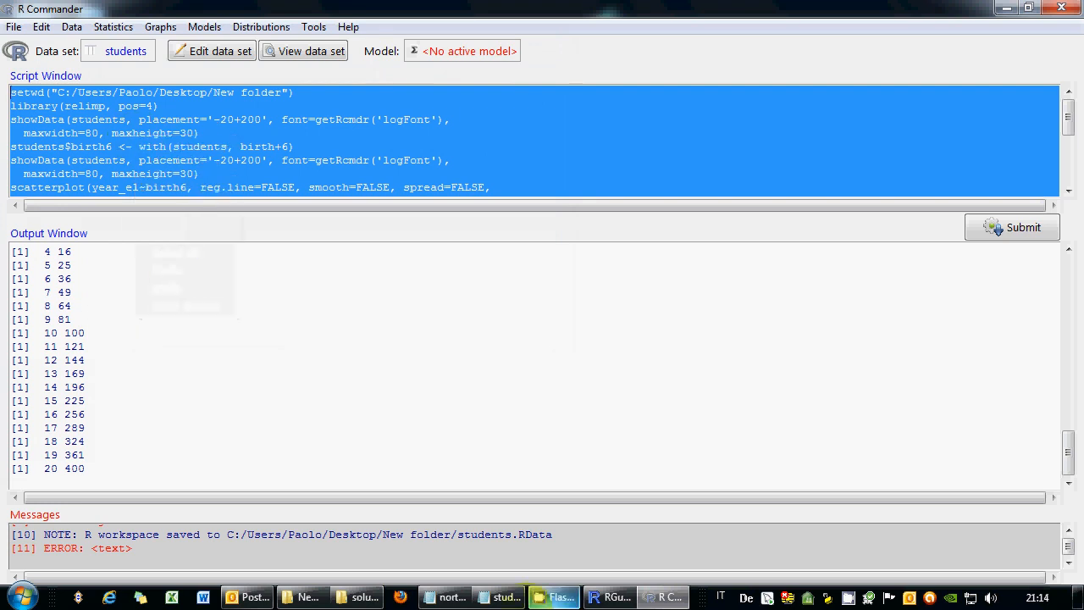
left_click(495, 597)
left_click_drag(390, 365, 154, 25)
right_click(284, 188)
left_click(320, 261)
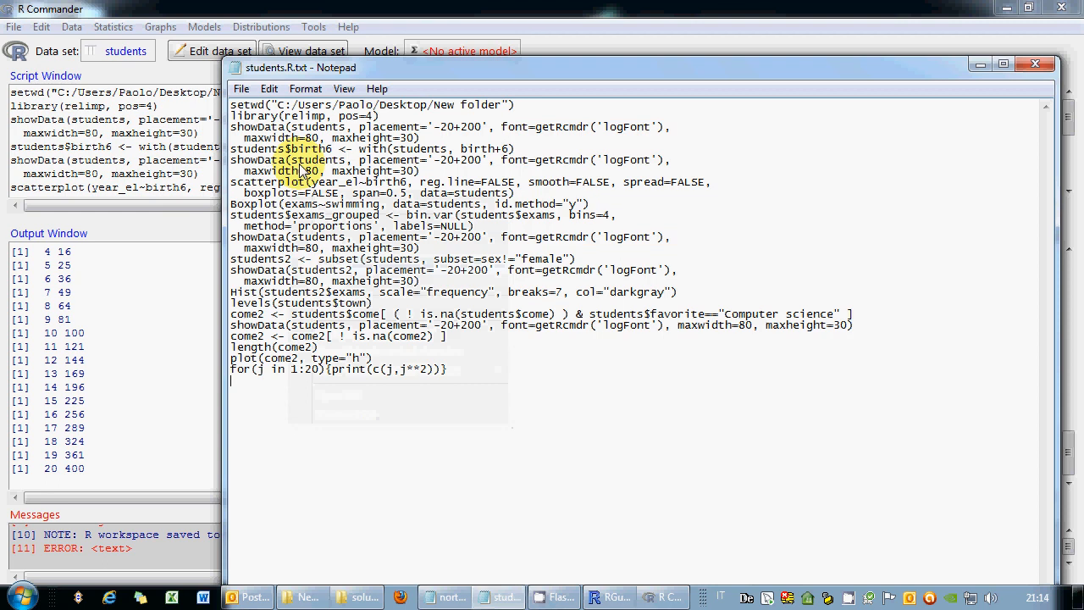
left_click(242, 88)
left_click(267, 144)
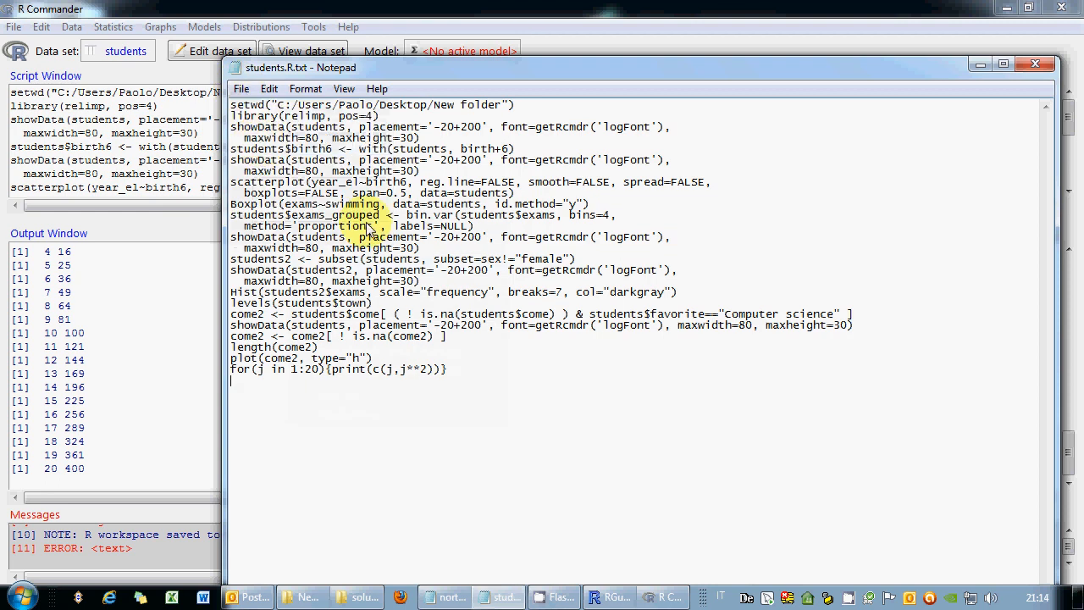
left_click(1035, 65)
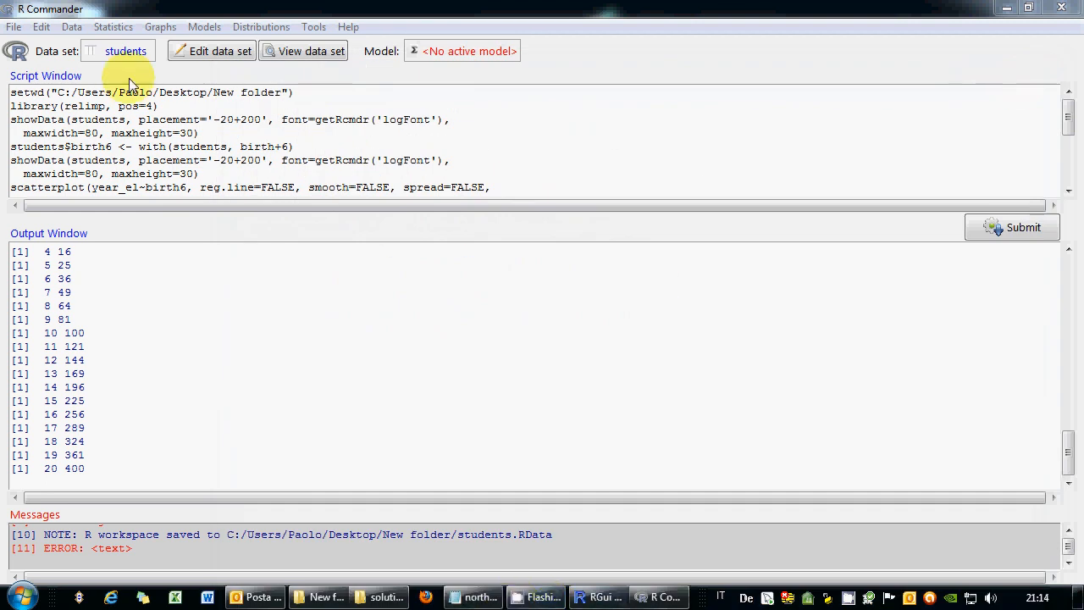
left_click(14, 27)
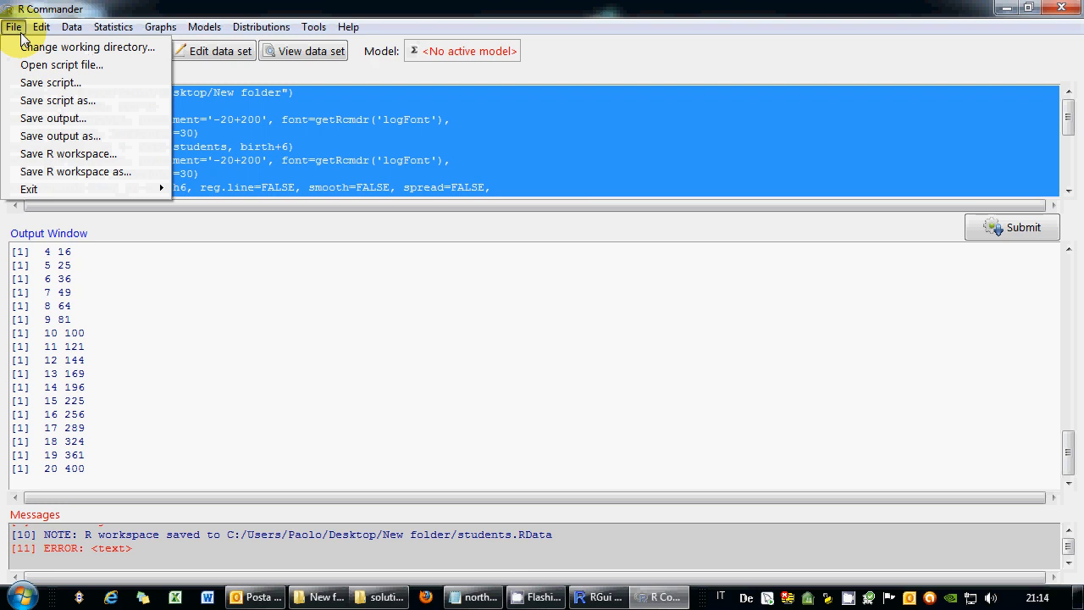
Save the workspace as students.RData, confirming replacement of the existing file.
left_click(59, 175)
left_click(208, 170)
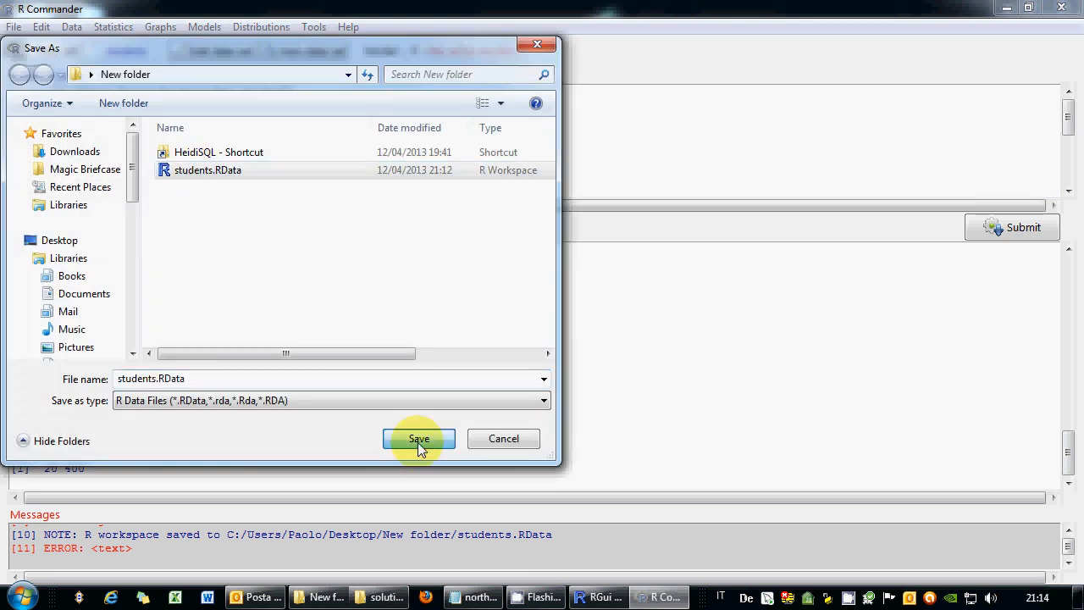
left_click(418, 439)
left_click(593, 305)
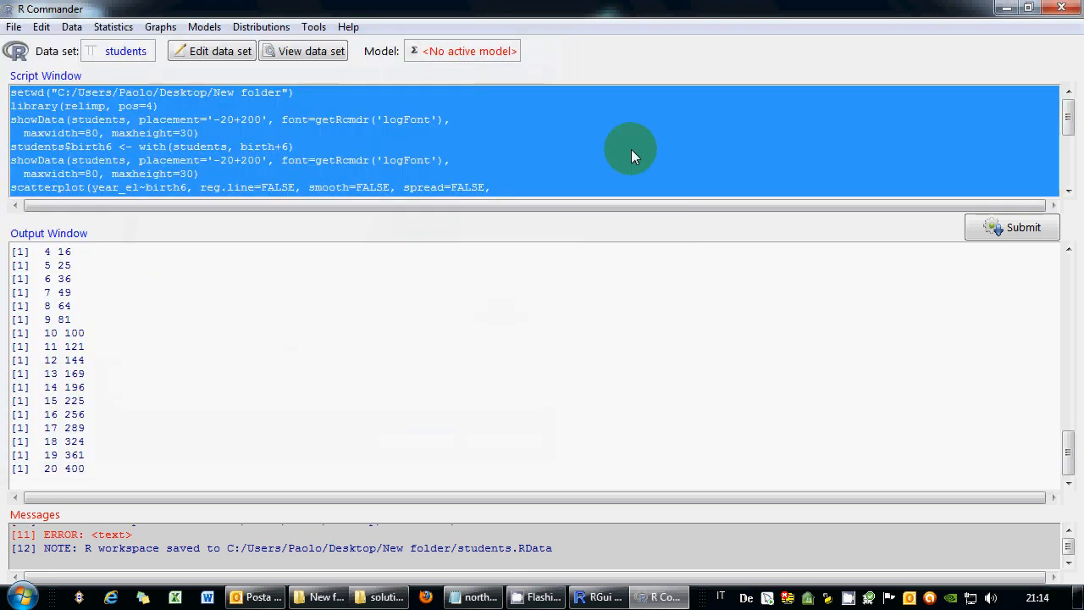
Exit both R Commander and R without saving the script or output files.
left_click(14, 28)
mouse_move(158, 189)
left_click(274, 208)
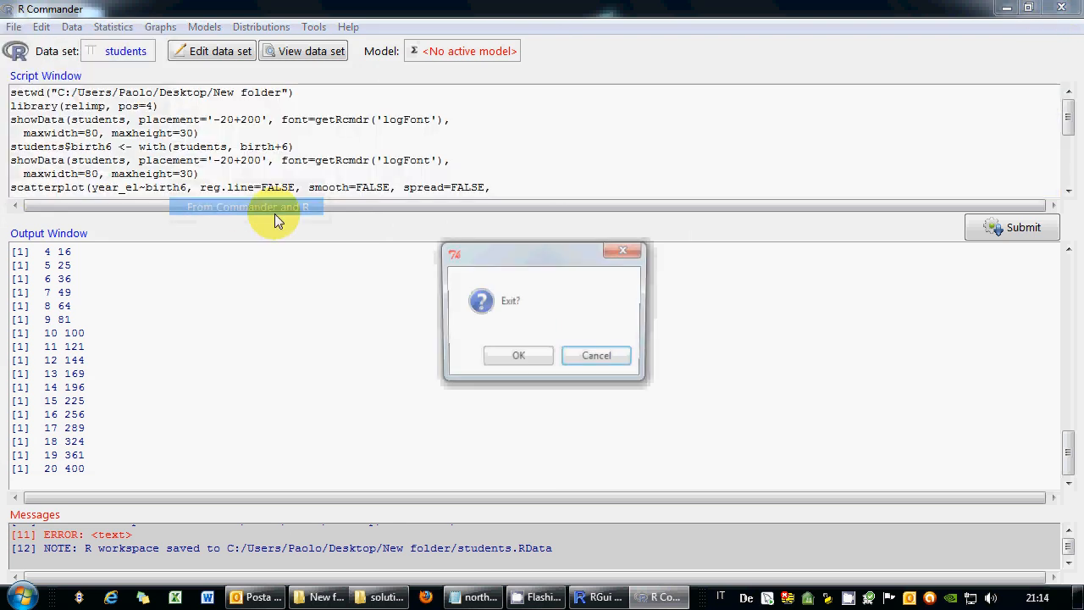
left_click(518, 356)
left_click(599, 358)
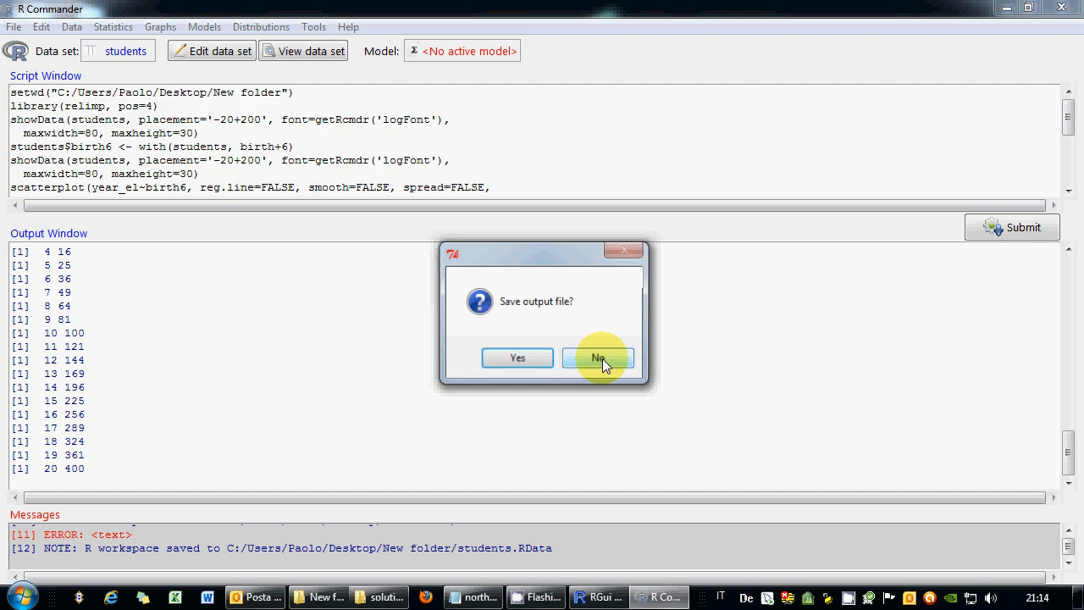
left_click(602, 358)
left_click(358, 246)
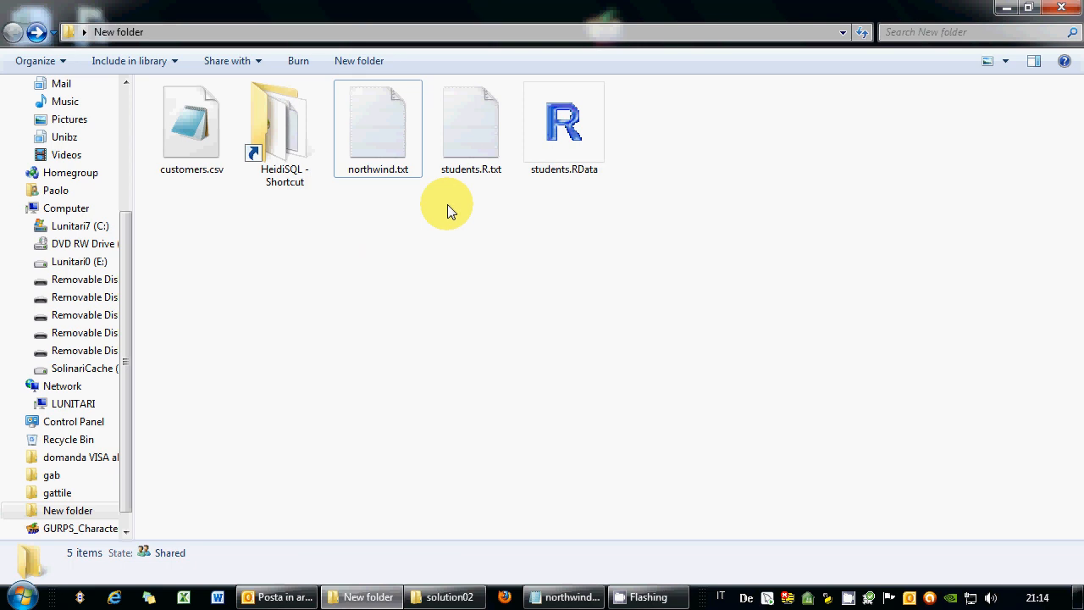
Delete .txt from students.R.txt's name and accept the extension-change warning.
left_click(471, 136)
left_click(535, 154)
left_click(480, 155)
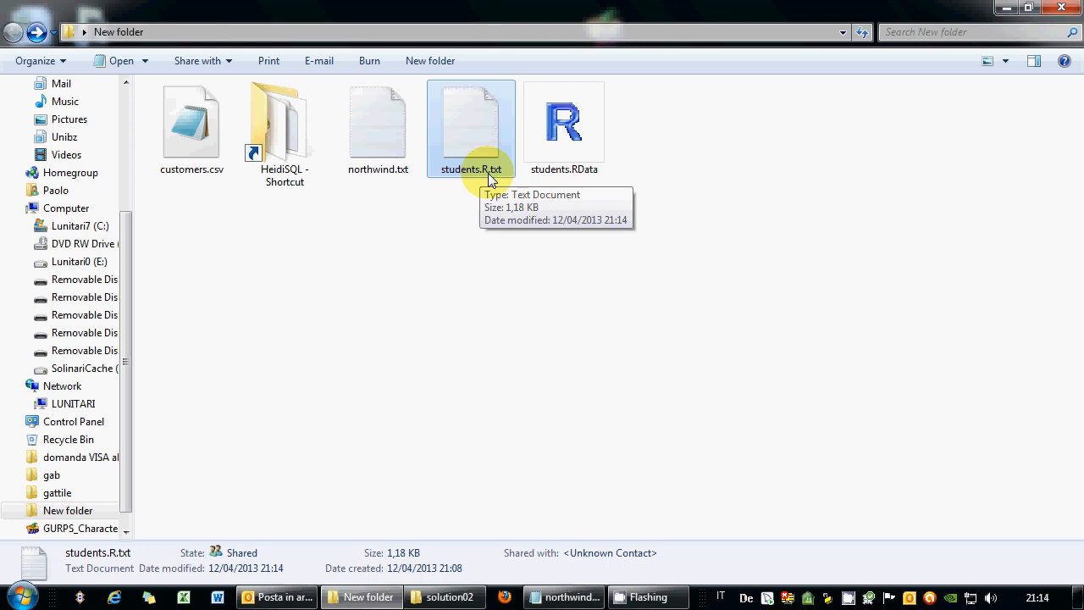
left_click(489, 175)
key("End")
key("BackSpace")
key("BackSpace")
key("BackSpace")
key("BackSpace")
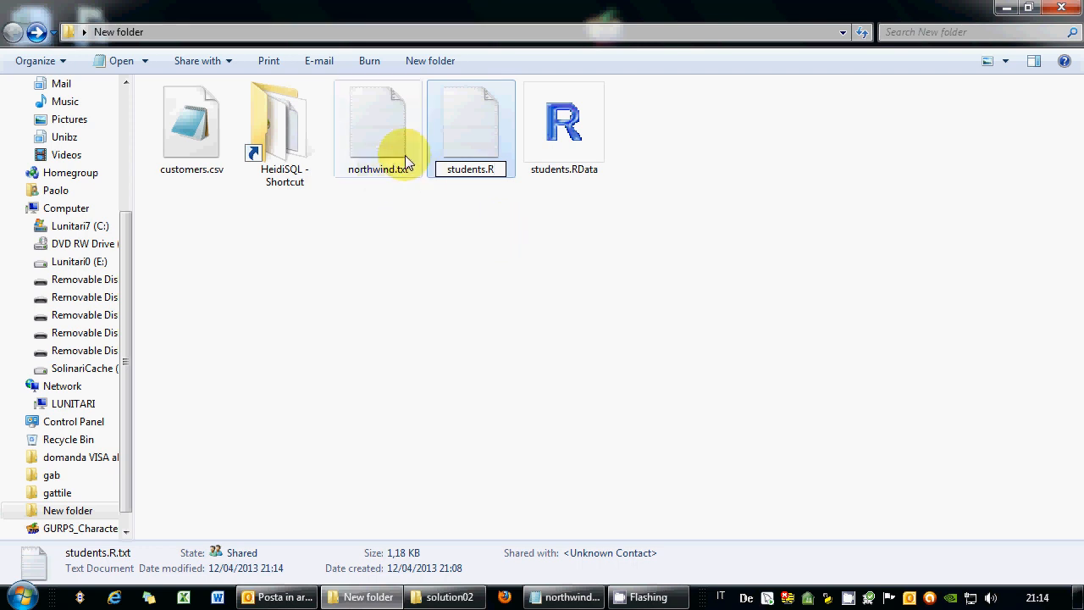
left_click(465, 227)
left_click(616, 308)
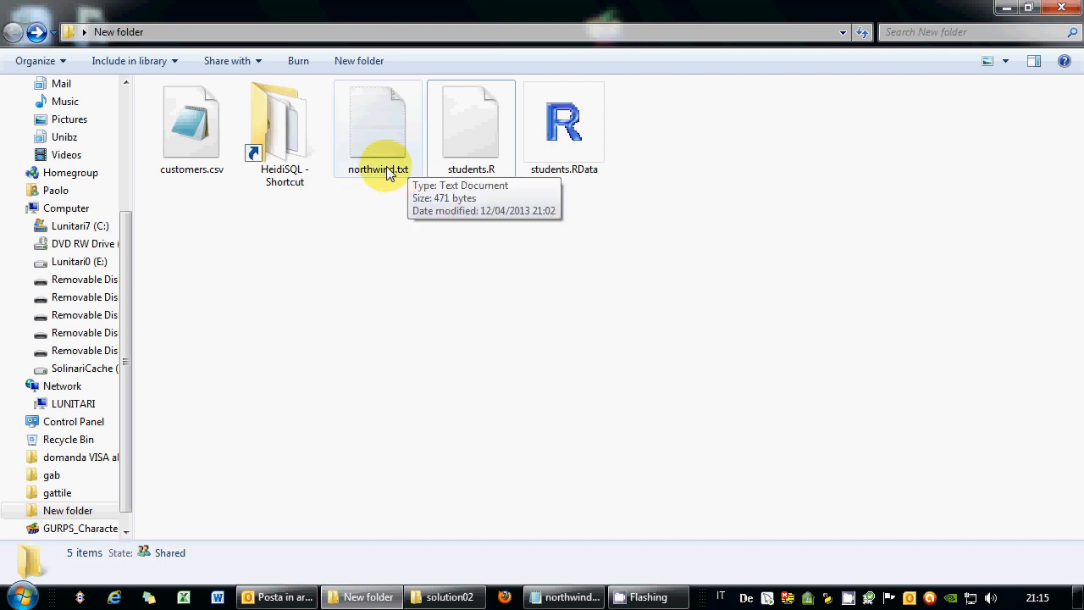
left_click(23, 596)
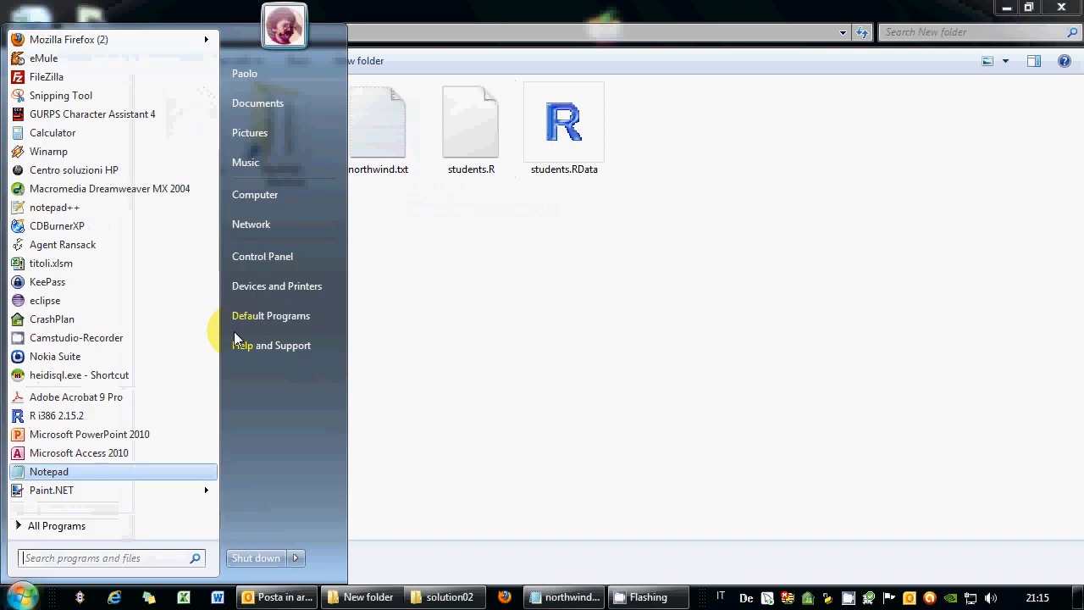
left_click(285, 254)
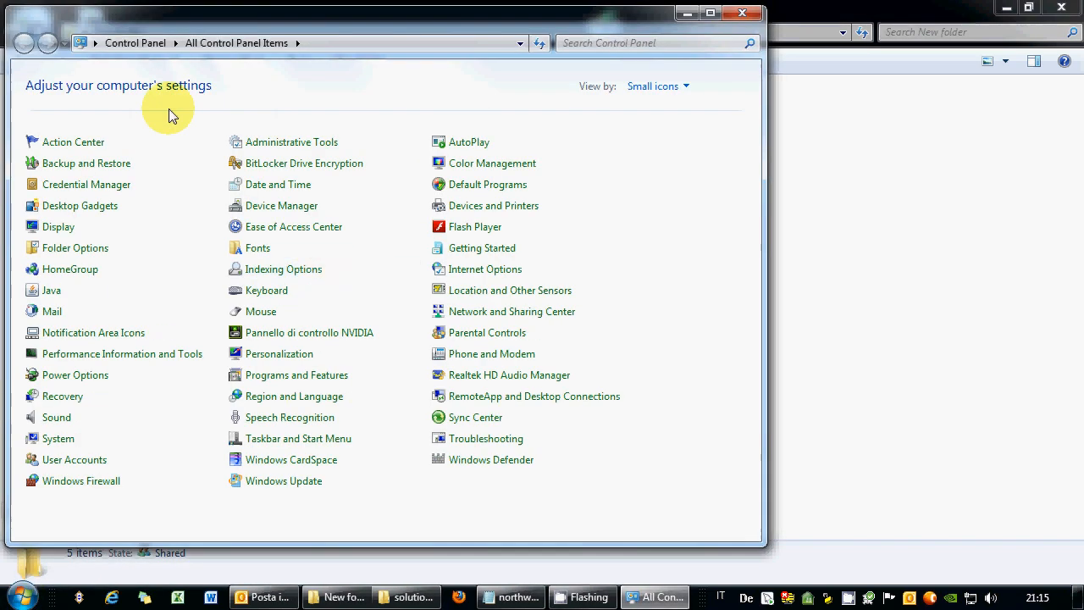
left_click(659, 86)
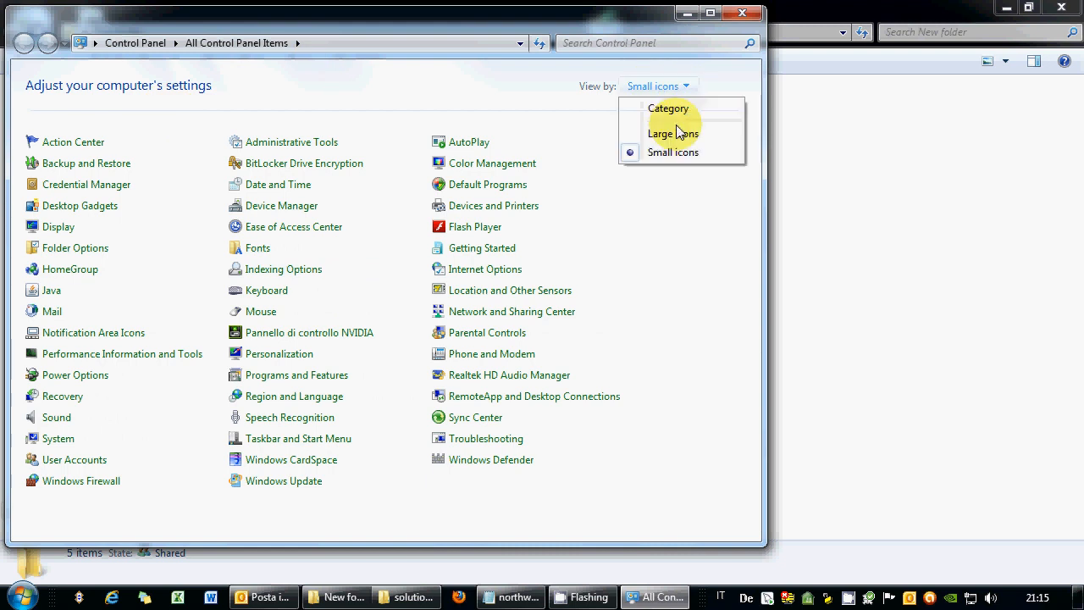
left_click(668, 109)
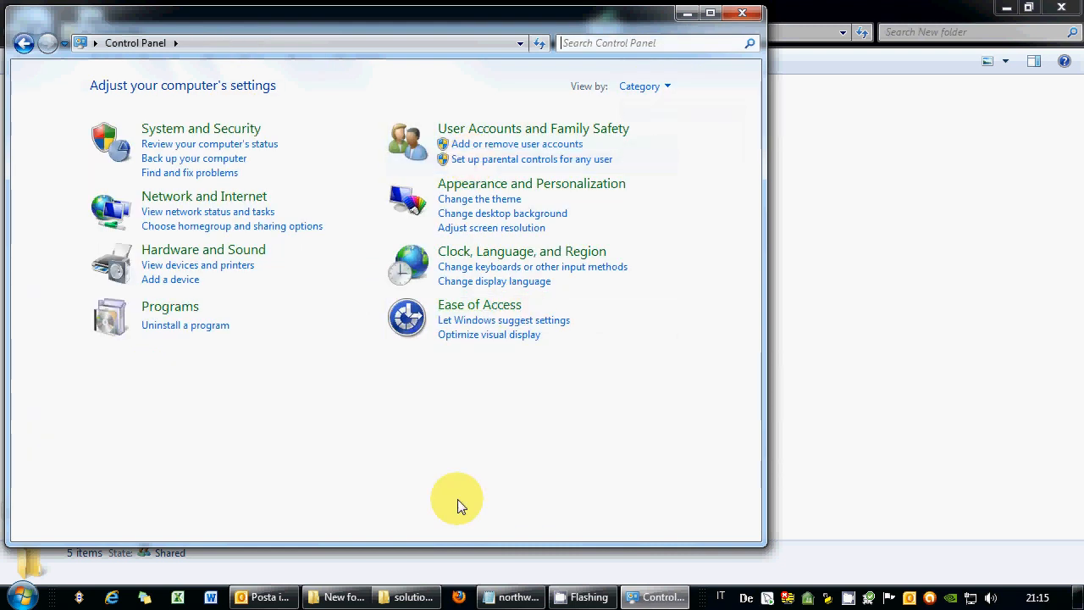
left_click(526, 184)
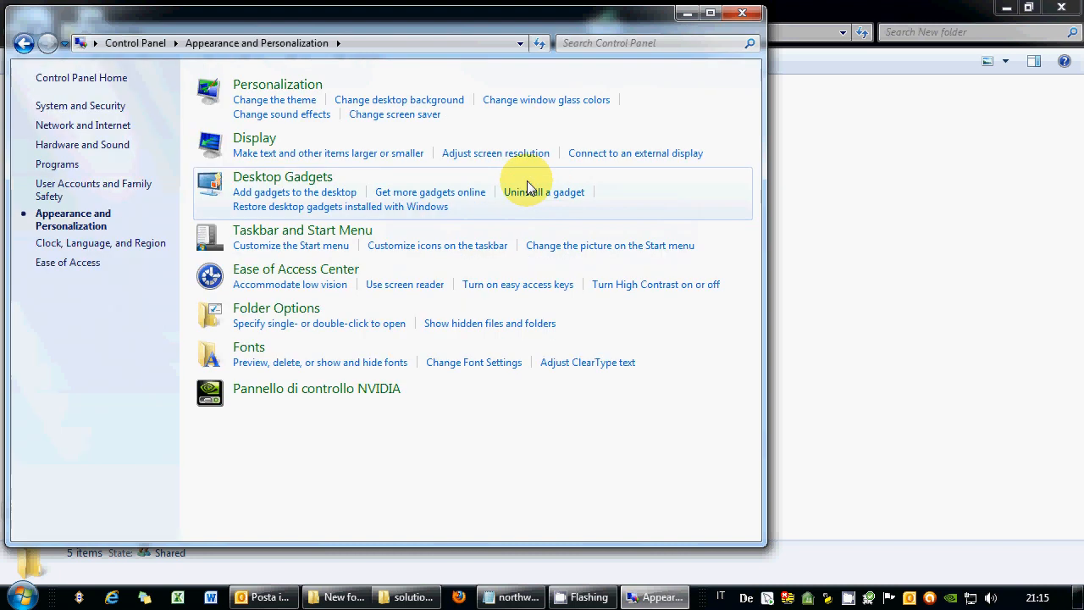
left_click(308, 311)
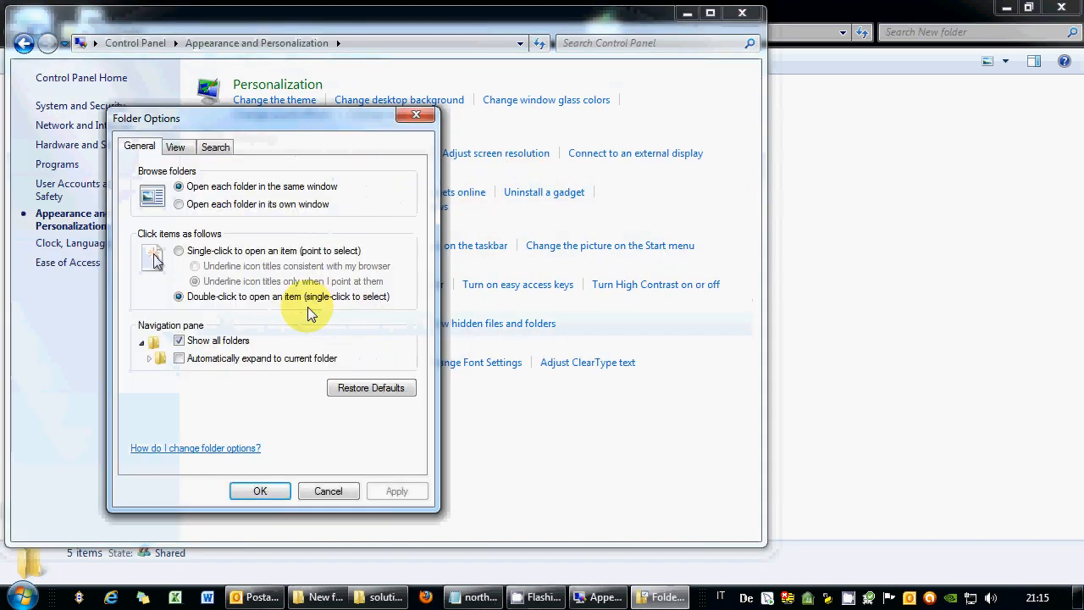
left_click(174, 150)
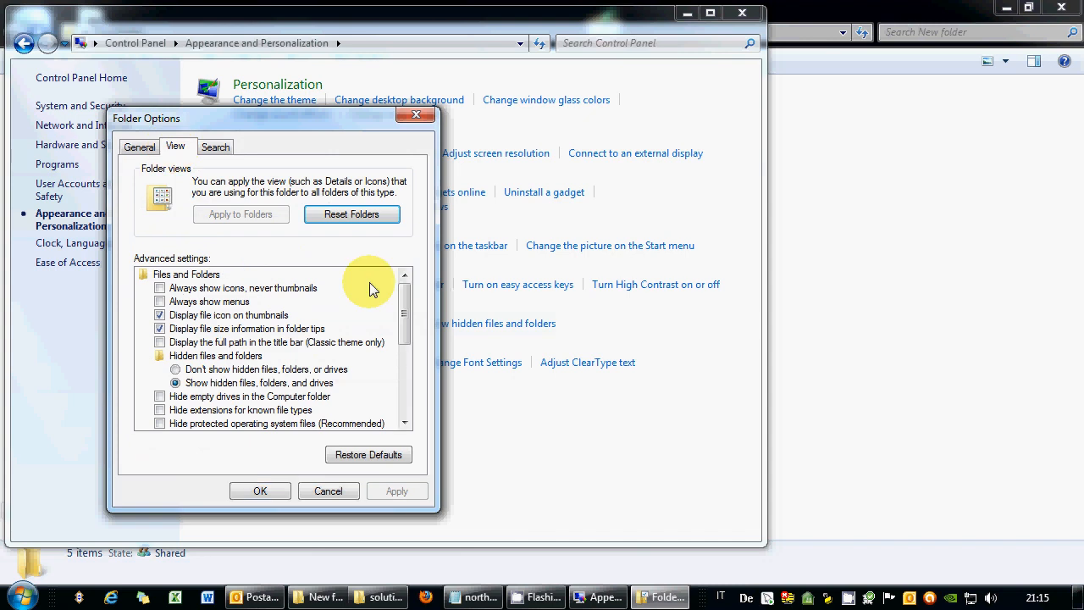
left_click_drag(404, 313, 404, 343)
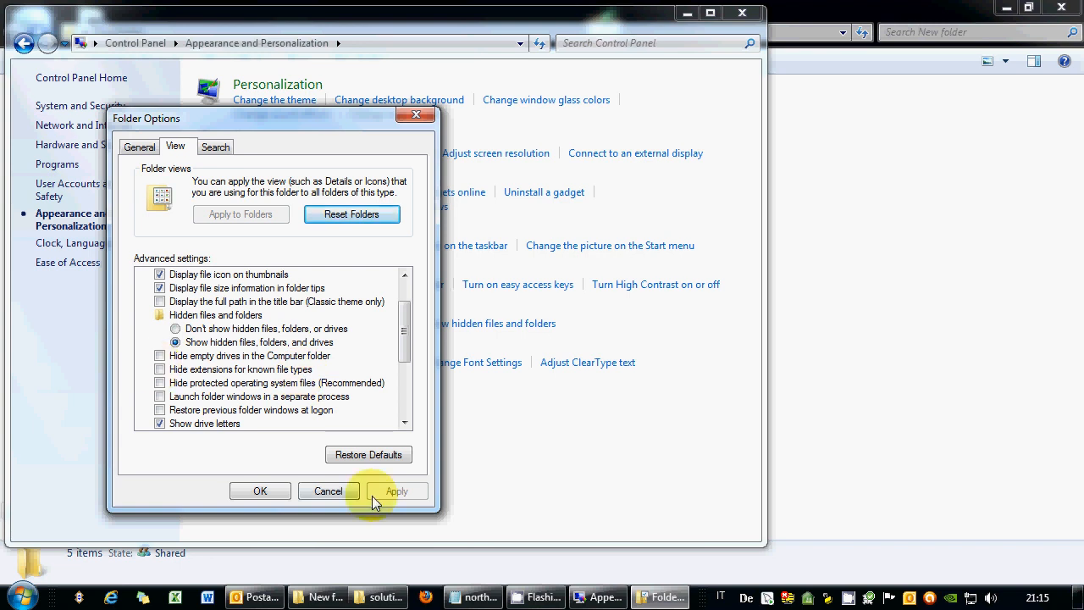
left_click(339, 493)
left_click(741, 17)
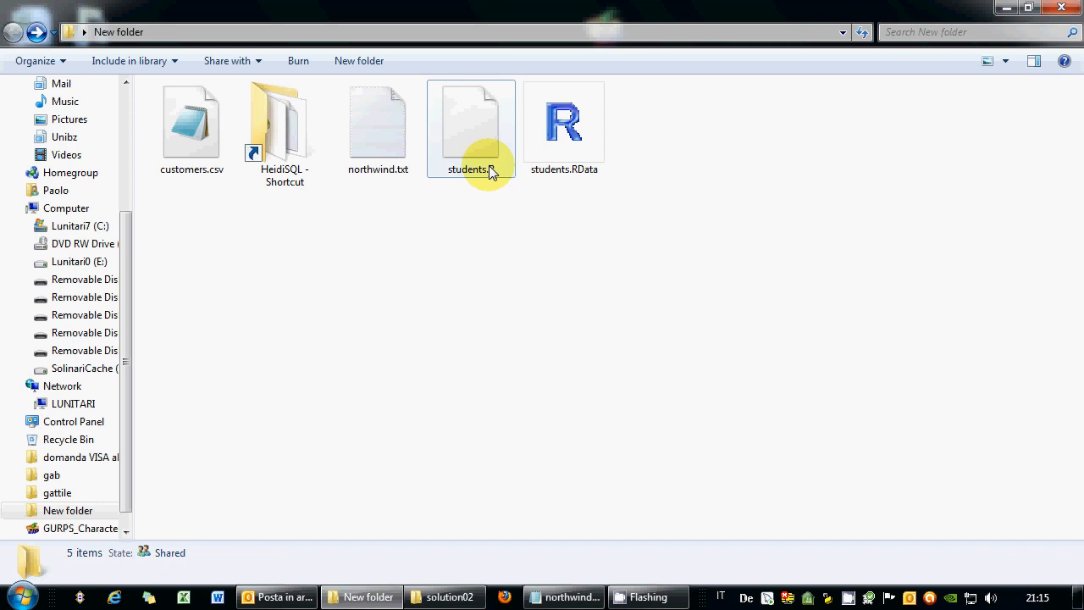
mouse_move(491, 176)
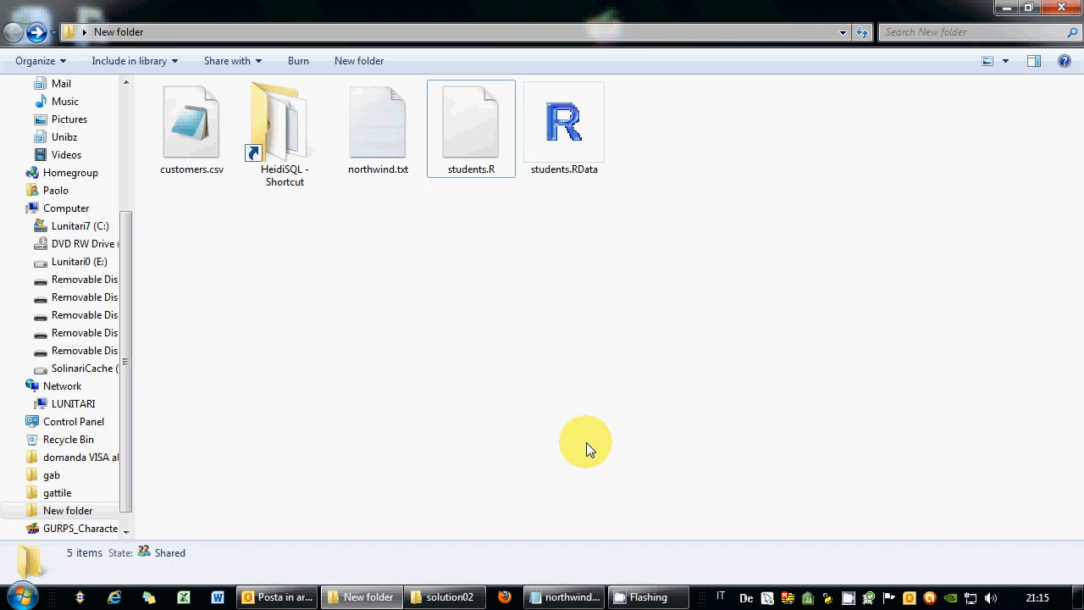
left_click_drag(687, 251, 605, 306)
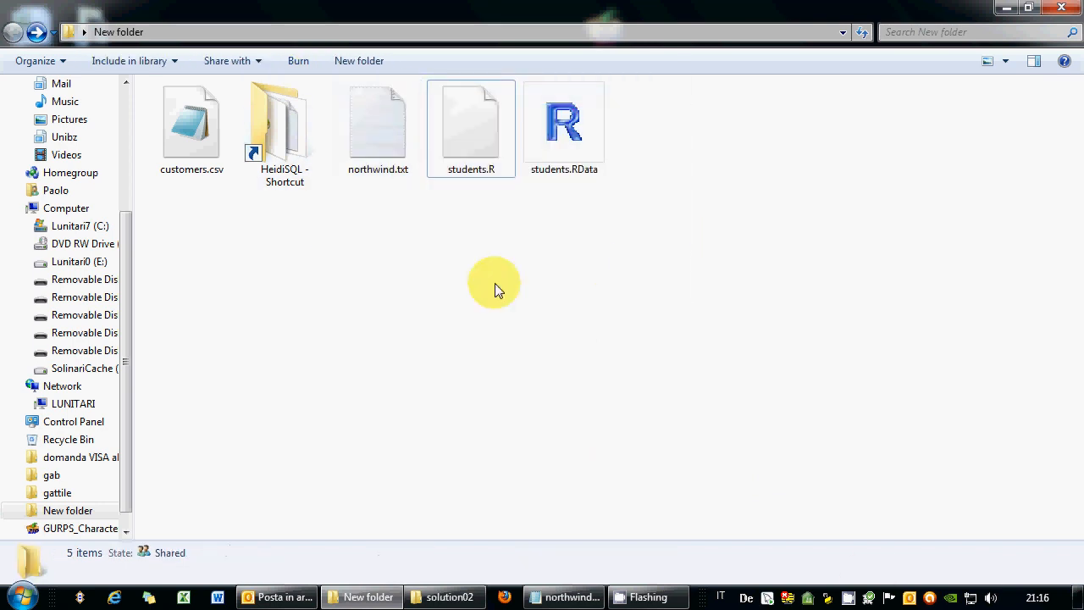
right_click(849, 598)
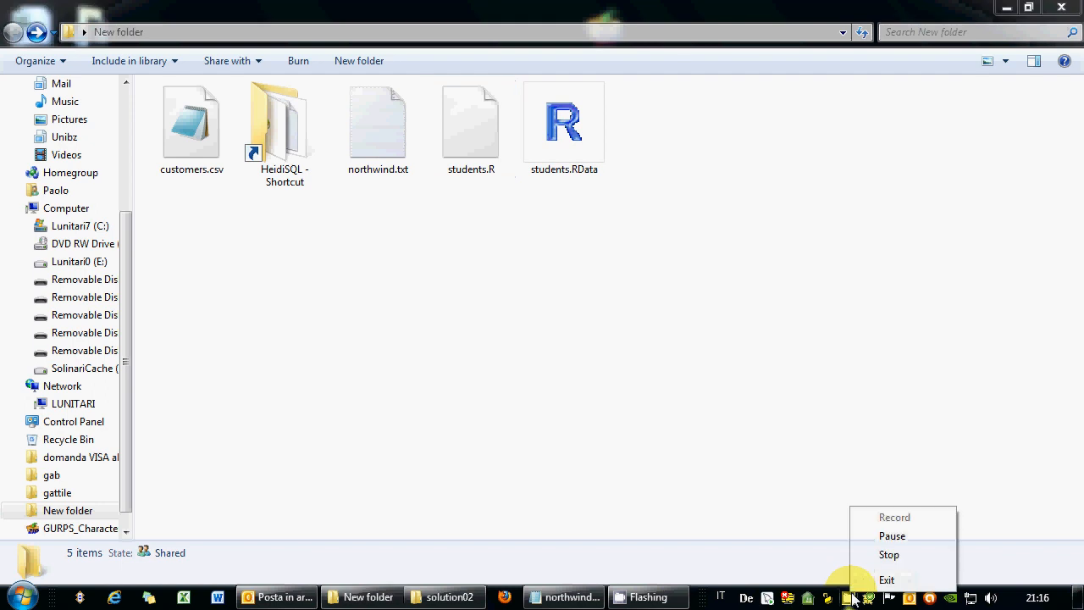